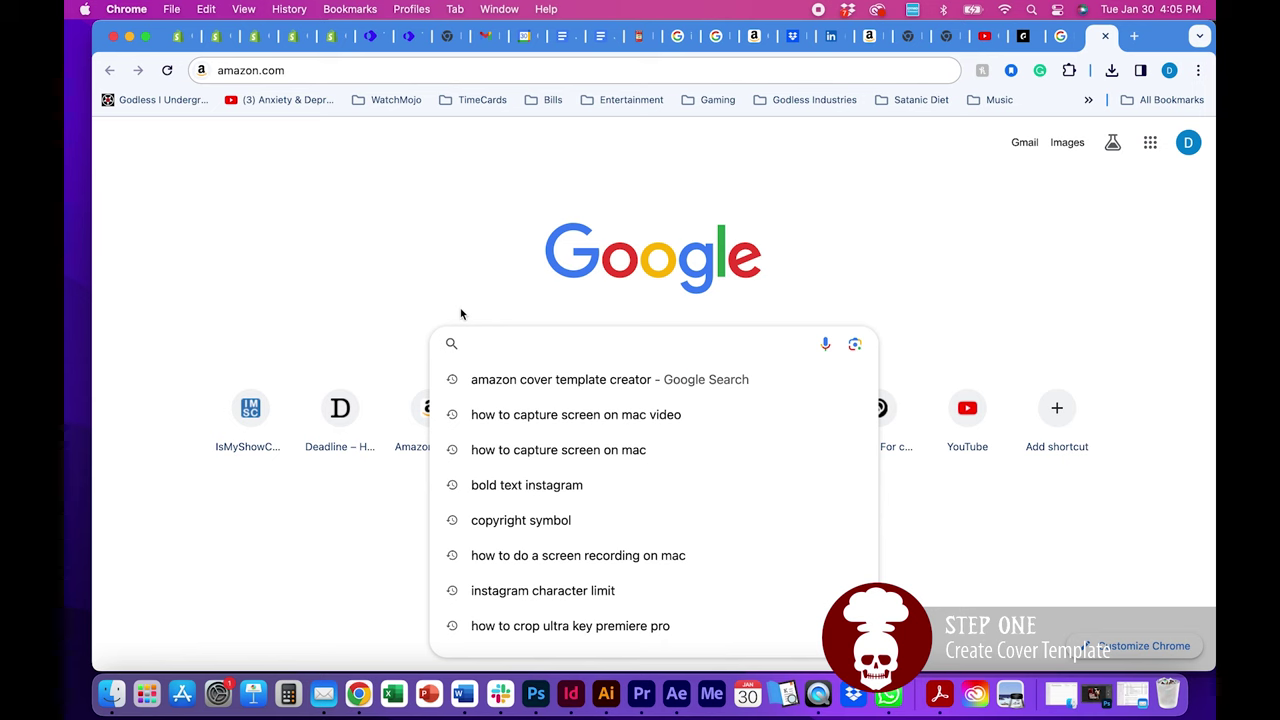
Step: Search Google for 'amazon cover template creator' and open the KDP Cover Calculator result
text(amaz)
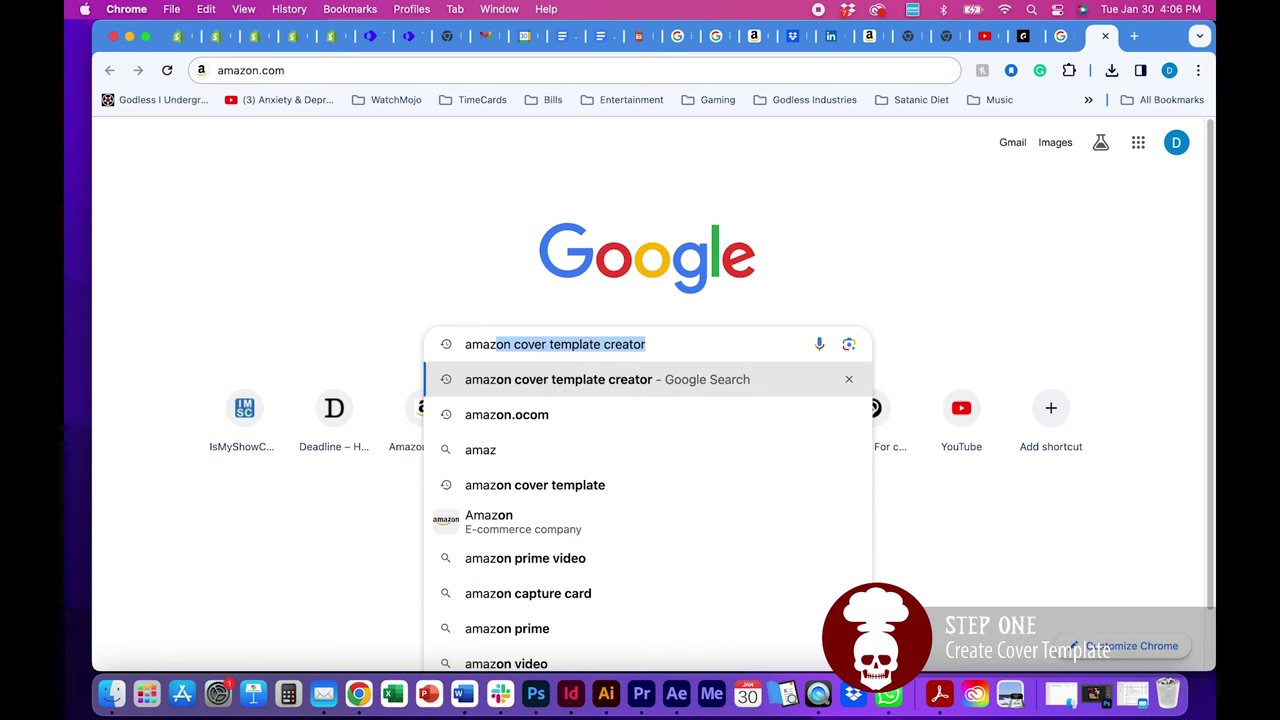
text(on cov)
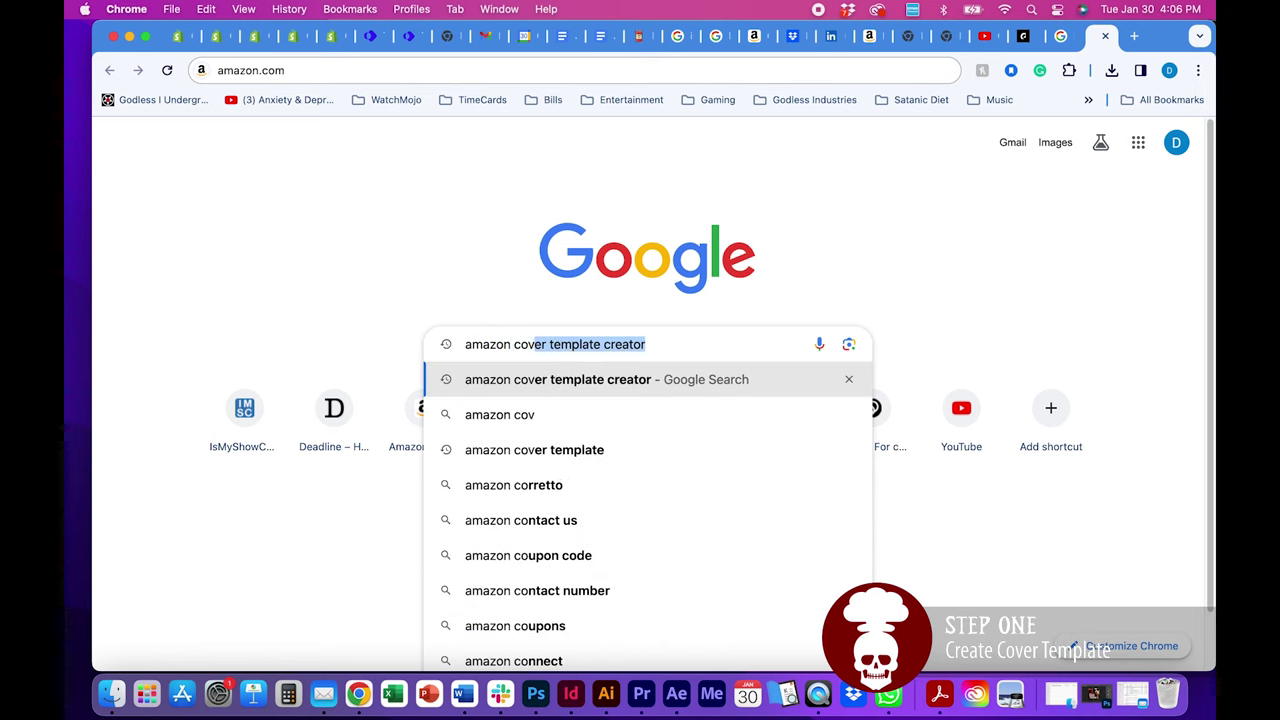
text(er templat)
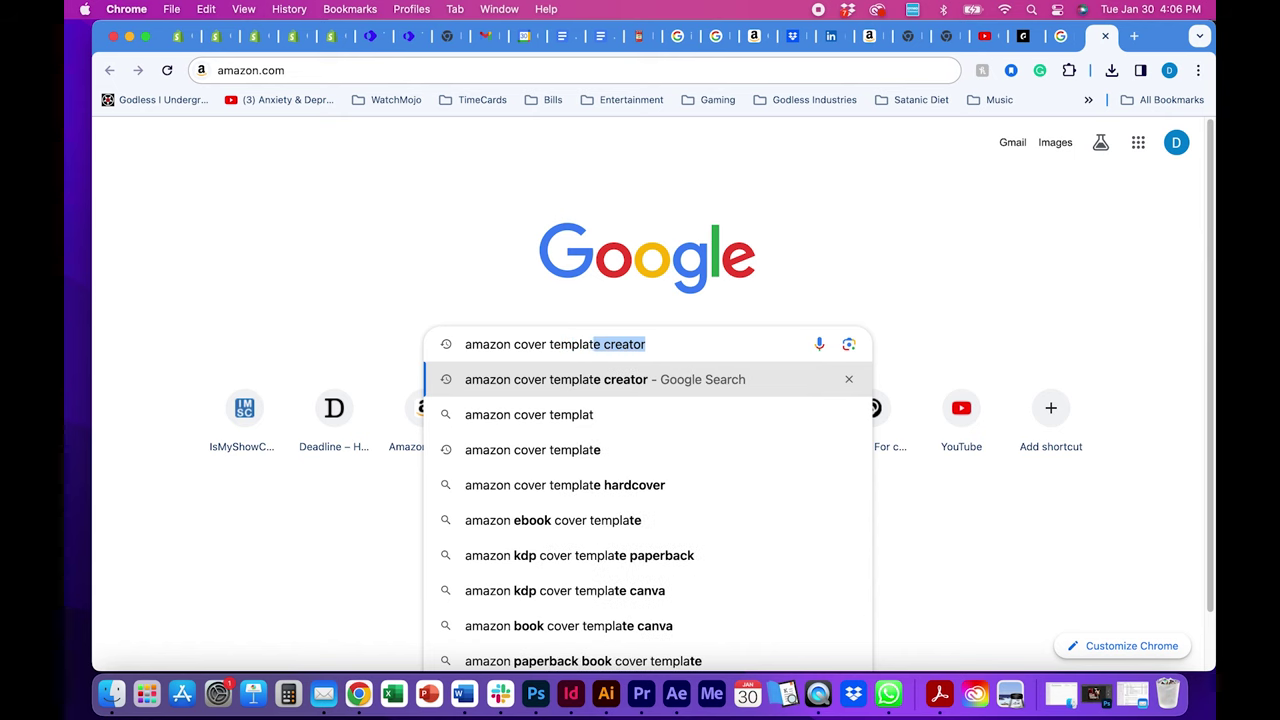
text(e creator)
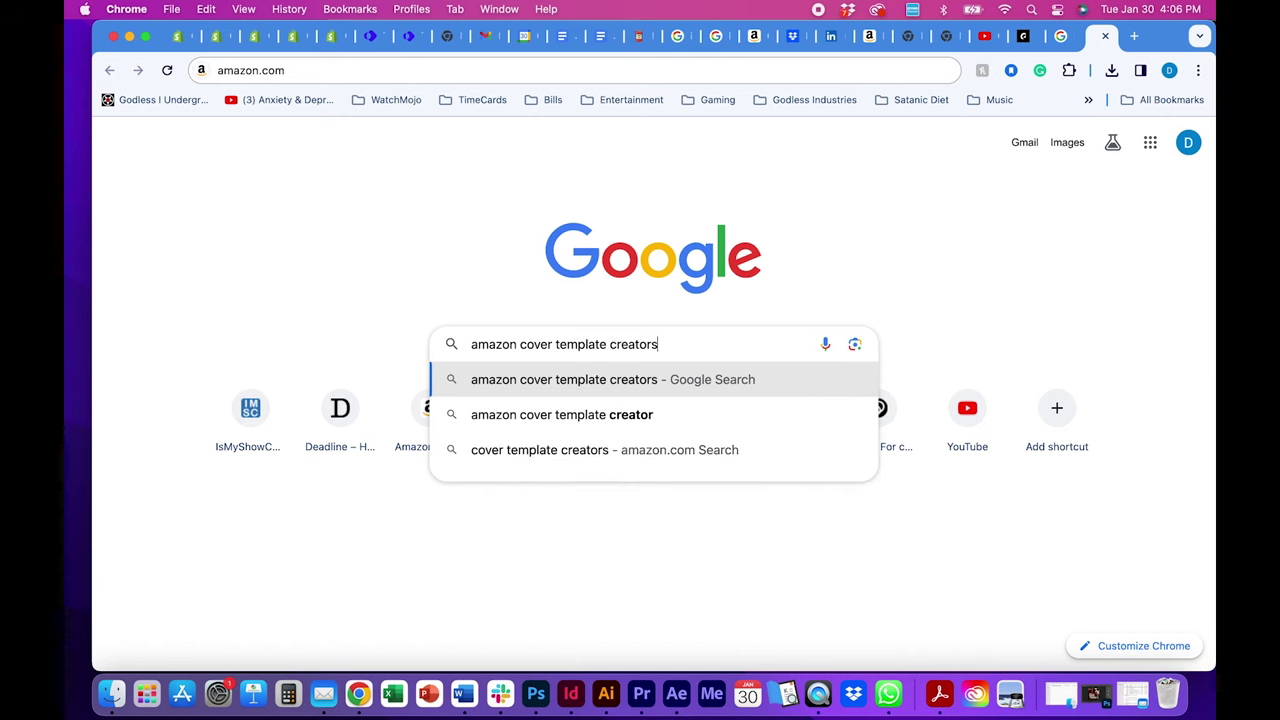
key(Return)
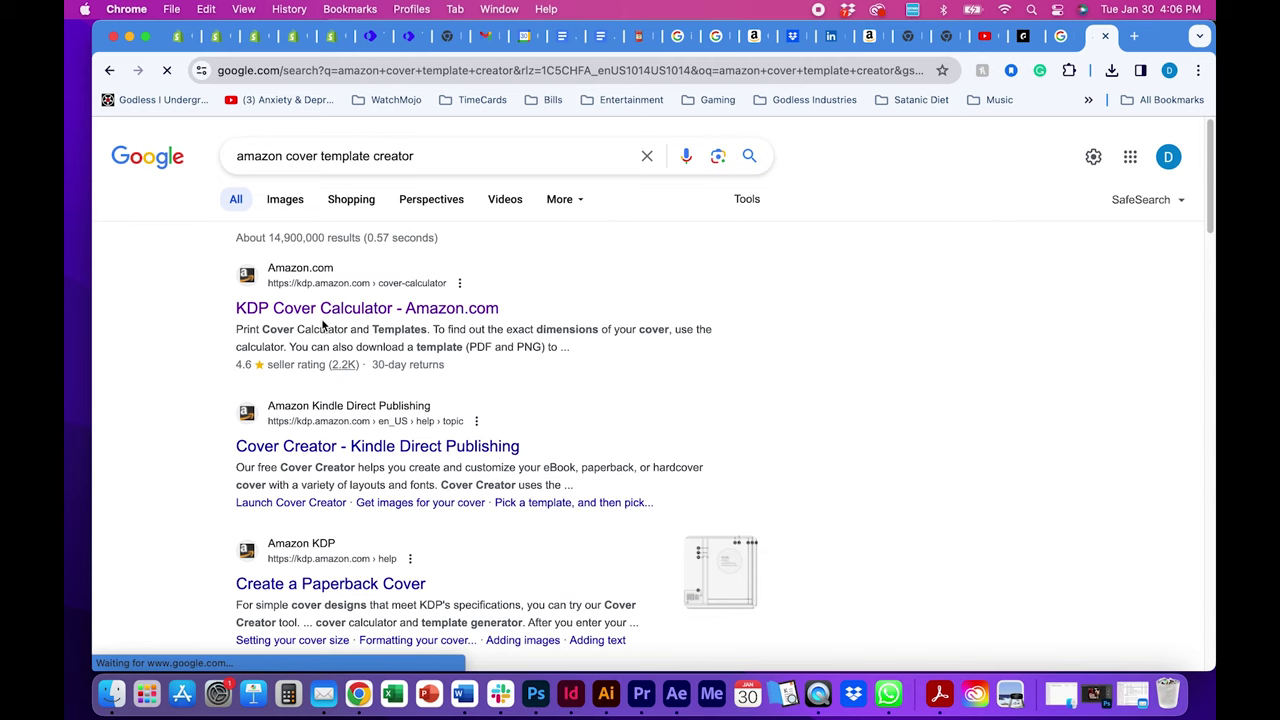
click(318, 318)
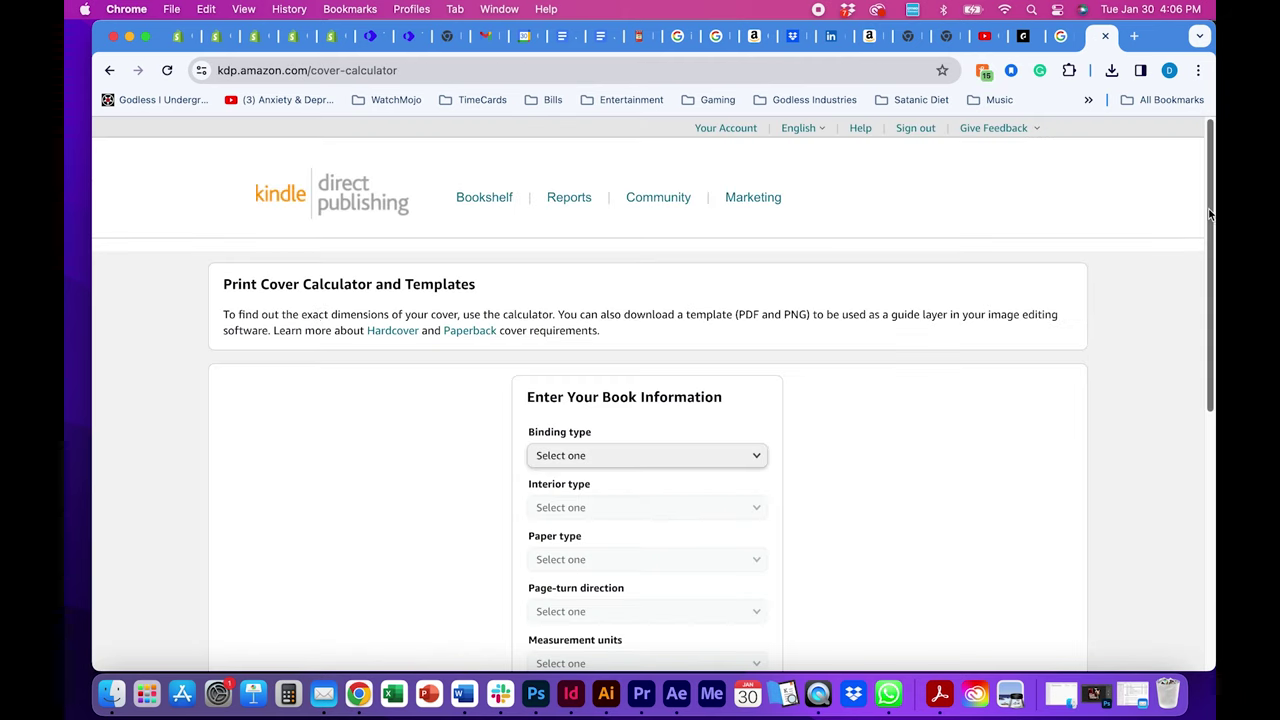
Step: Set the calculator to Paperback, Black & white interior, White paper and Left to Right
click(385, 66)
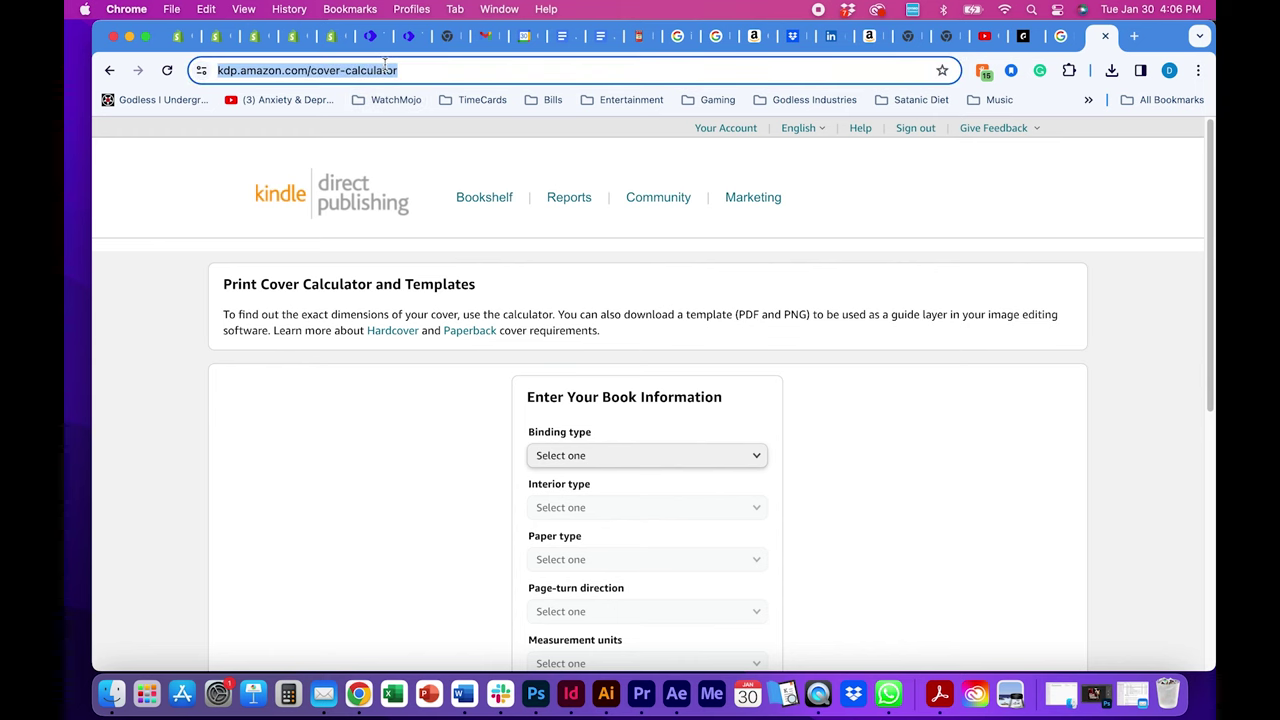
drag(1207, 156, 1191, 224)
scroll(1191, 236, down, 1)
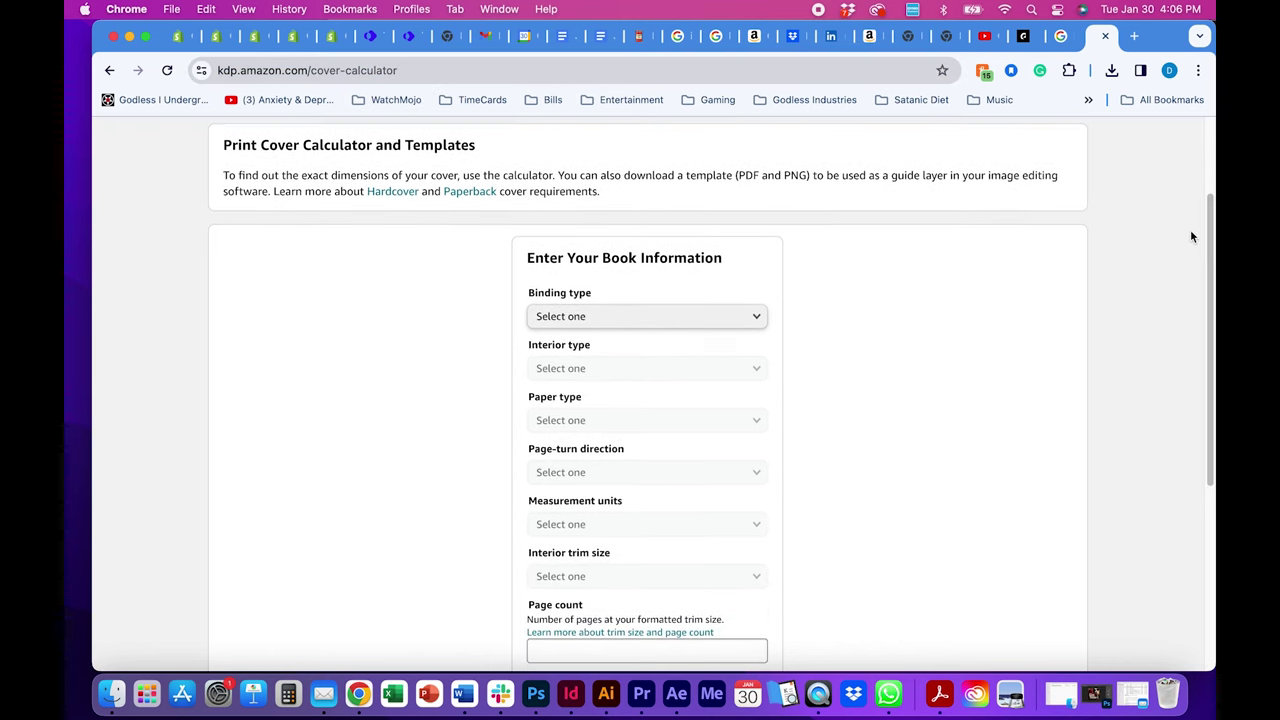
click(691, 317)
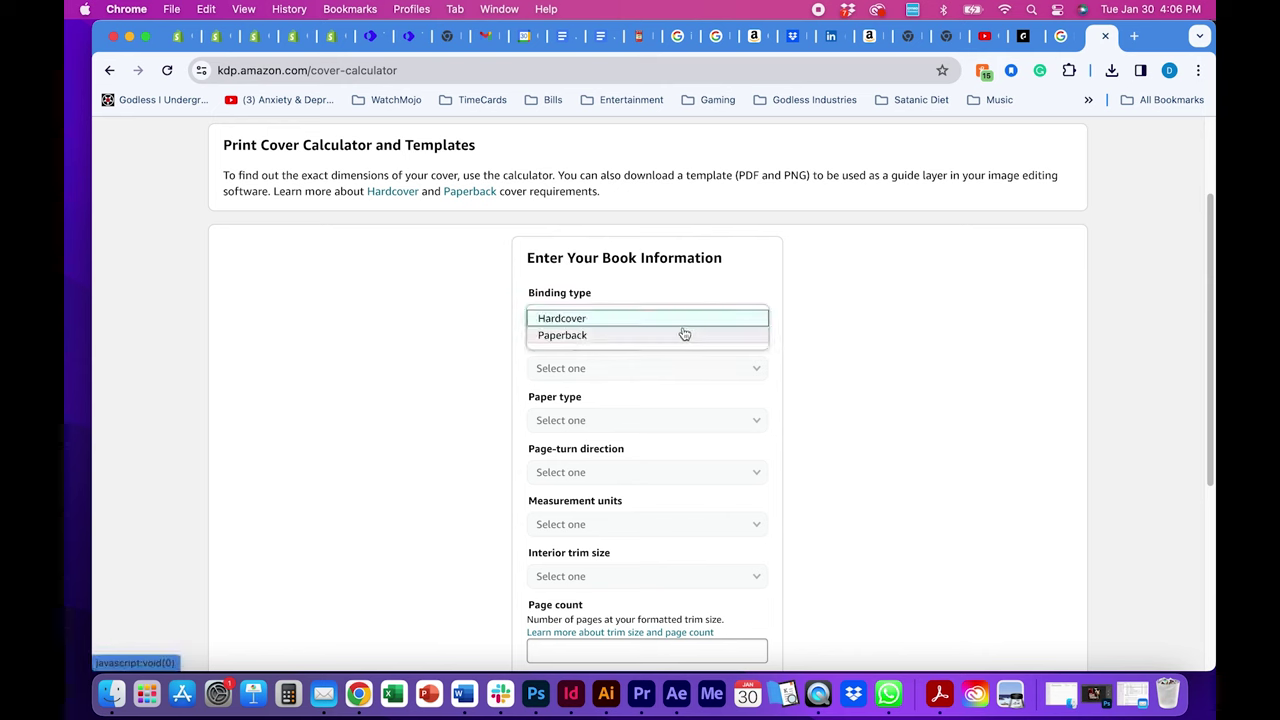
click(679, 337)
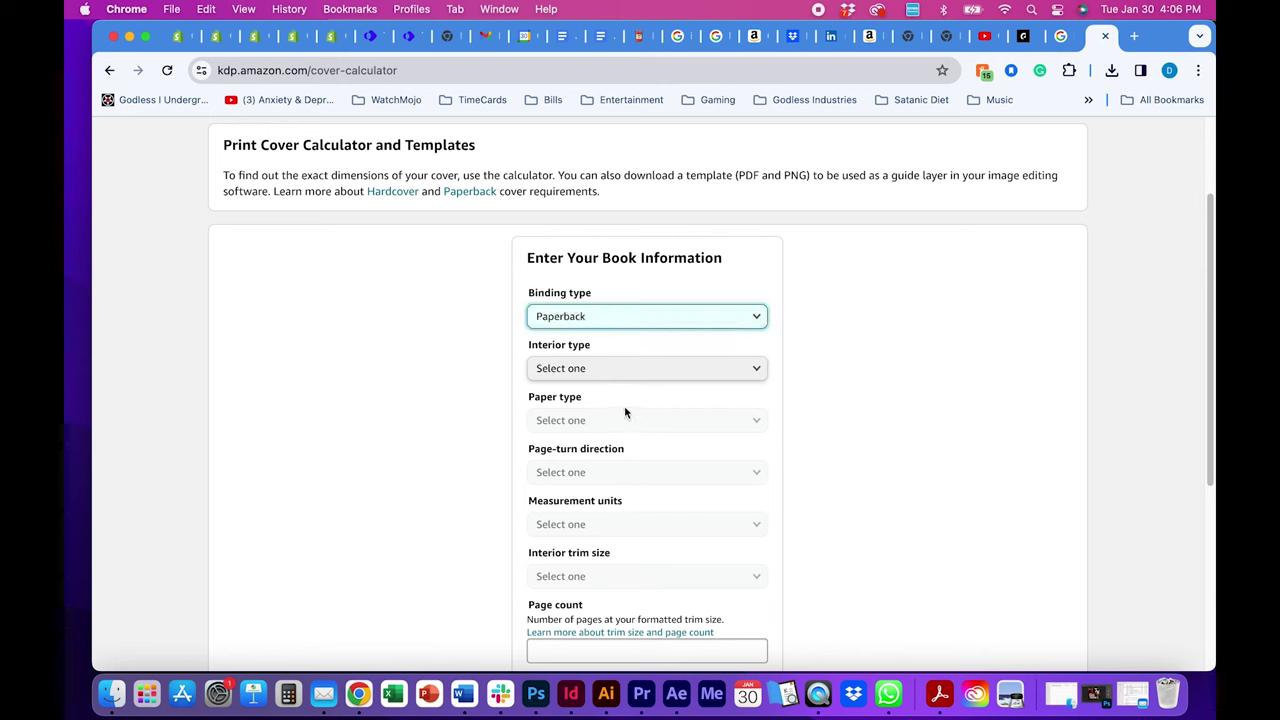
click(608, 374)
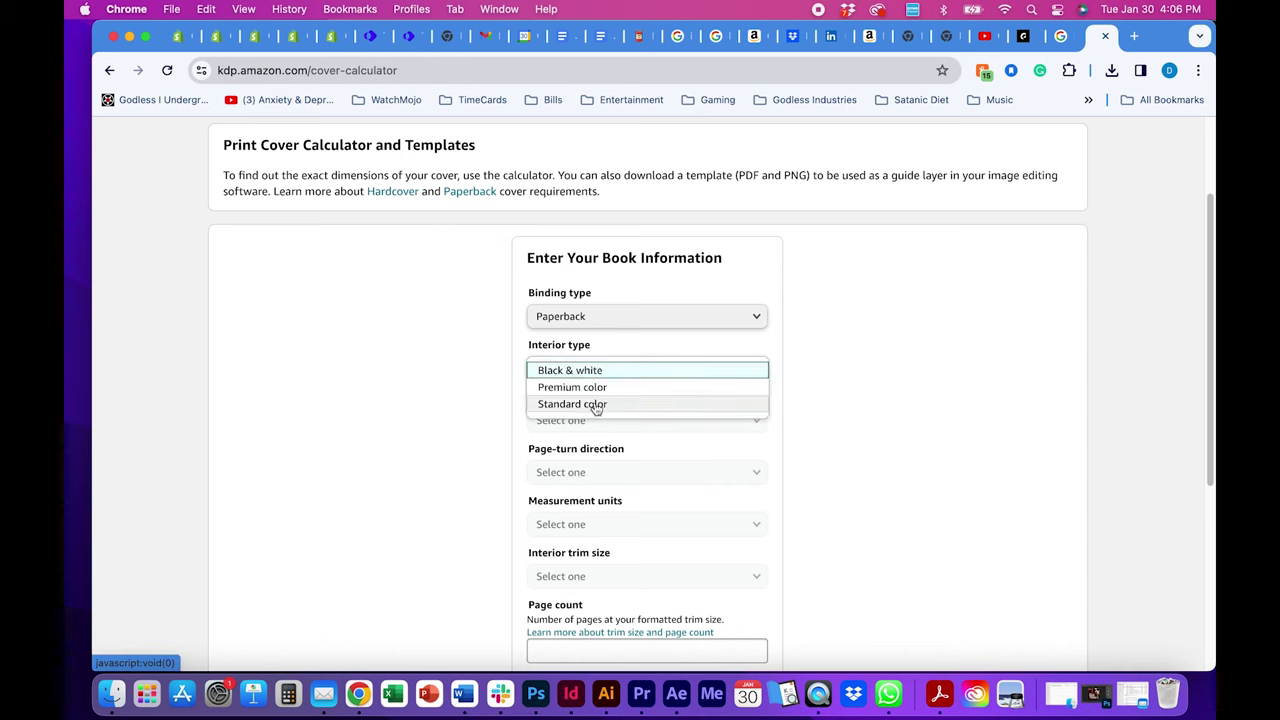
click(596, 374)
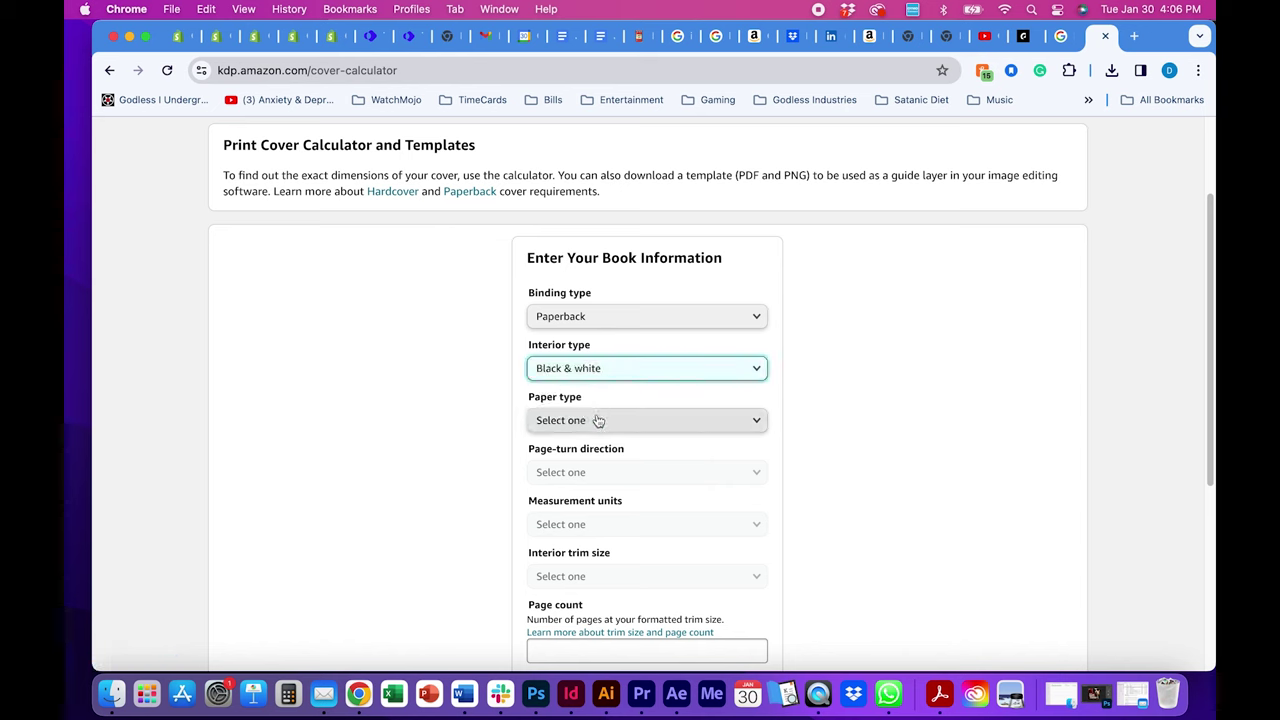
click(592, 422)
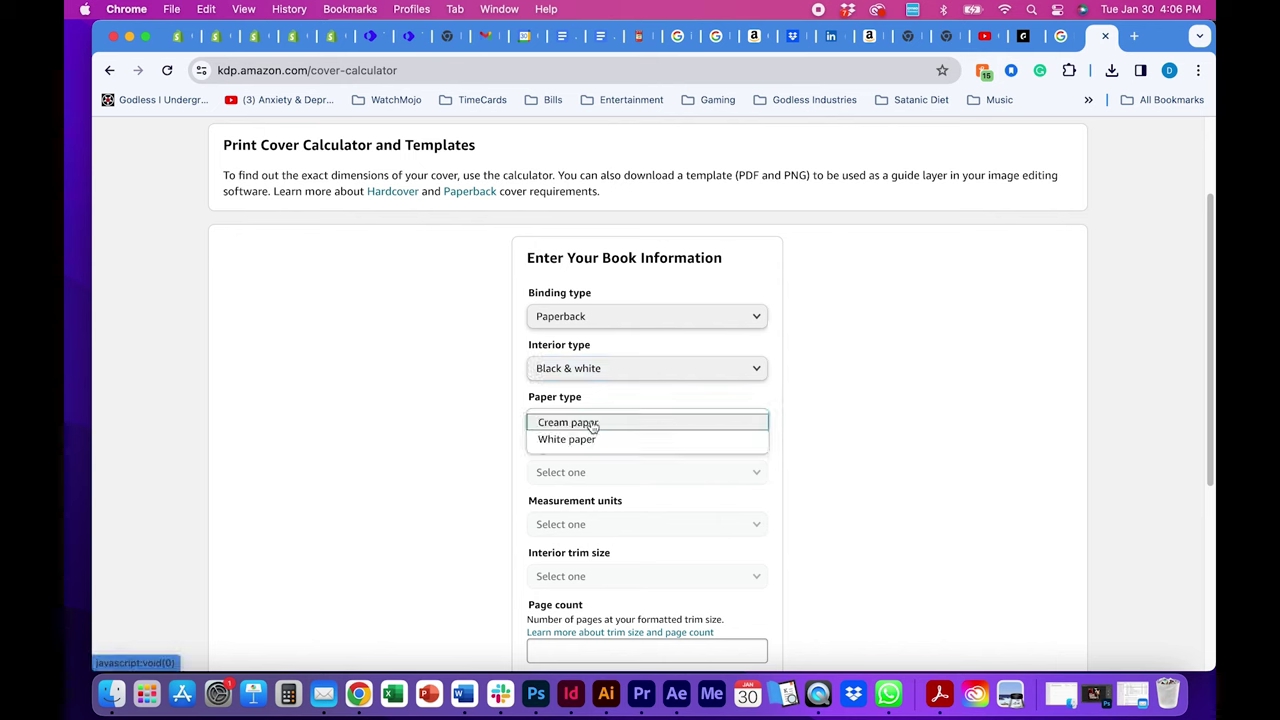
click(589, 439)
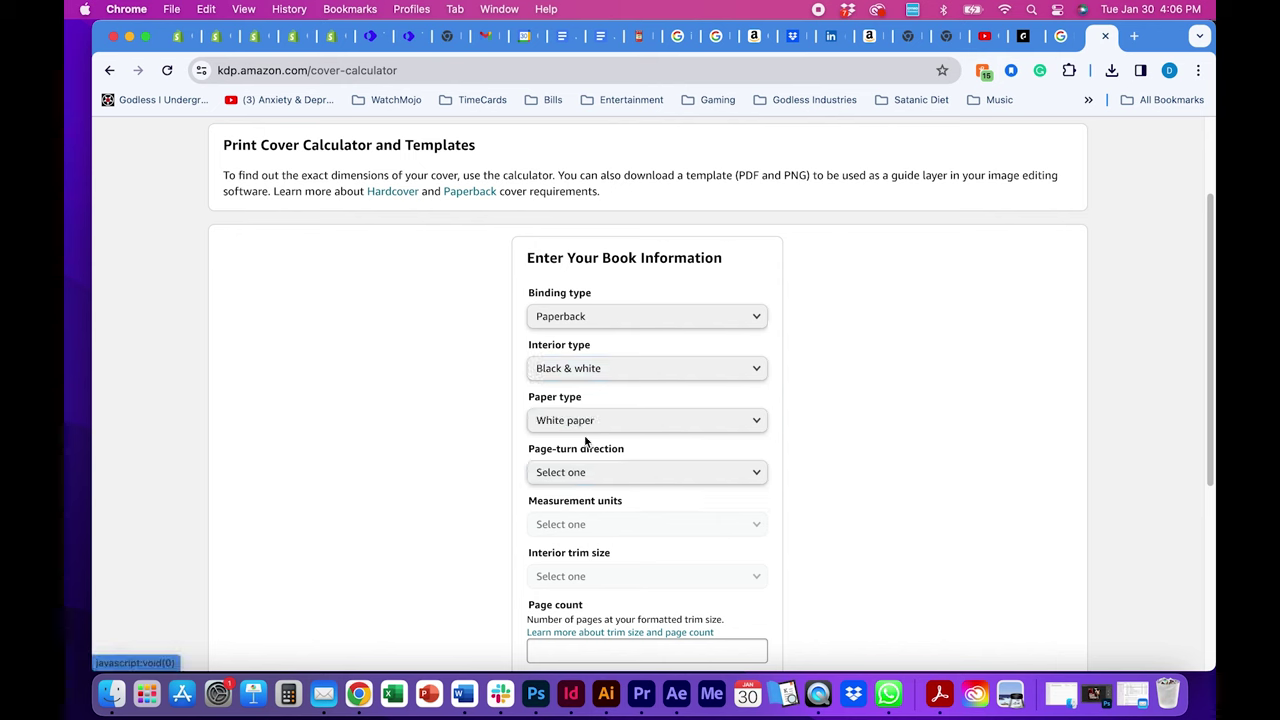
click(588, 478)
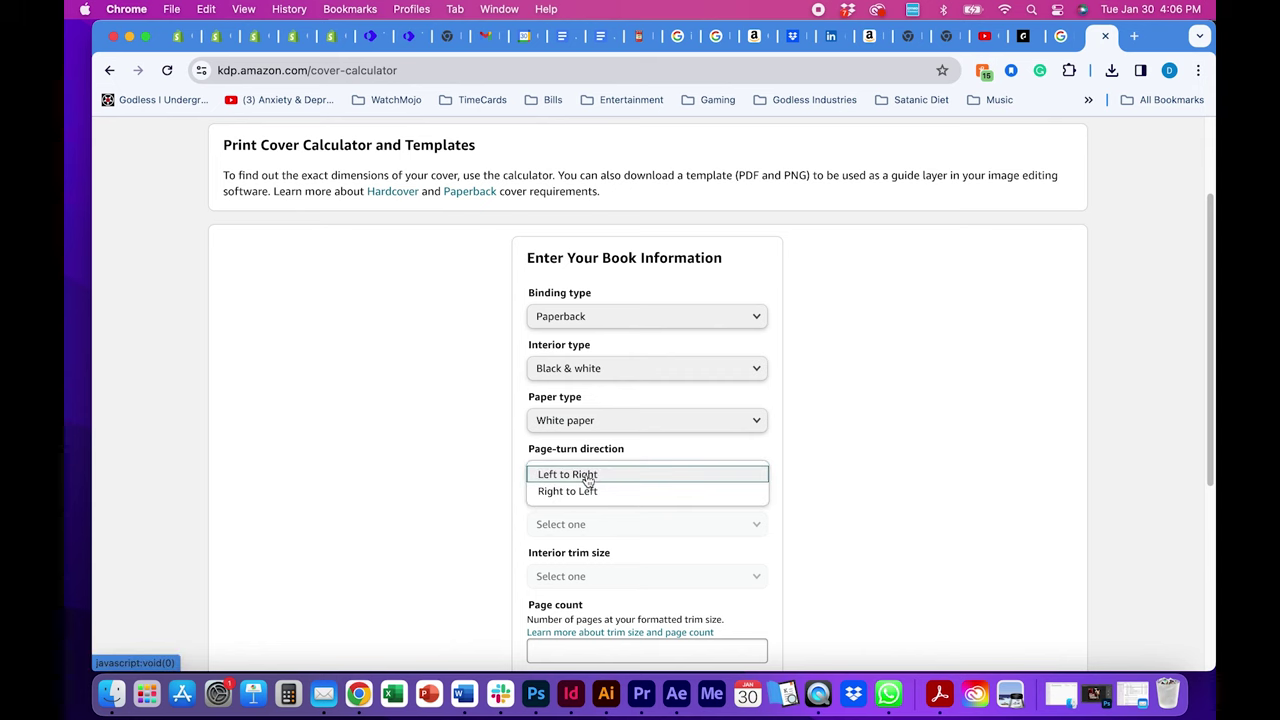
click(584, 478)
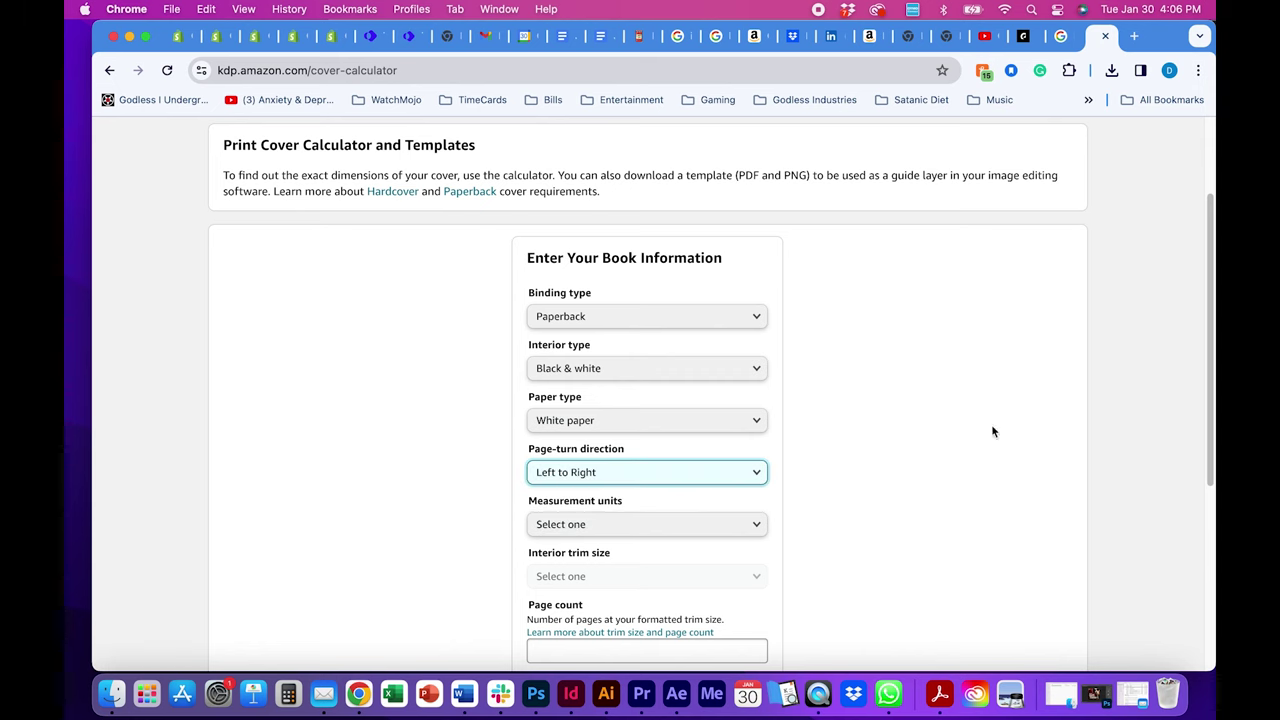
Step: Choose Inches, a 6 x 9 in trim size, and enter 250 pages
drag(1212, 408, 1199, 500)
click(631, 357)
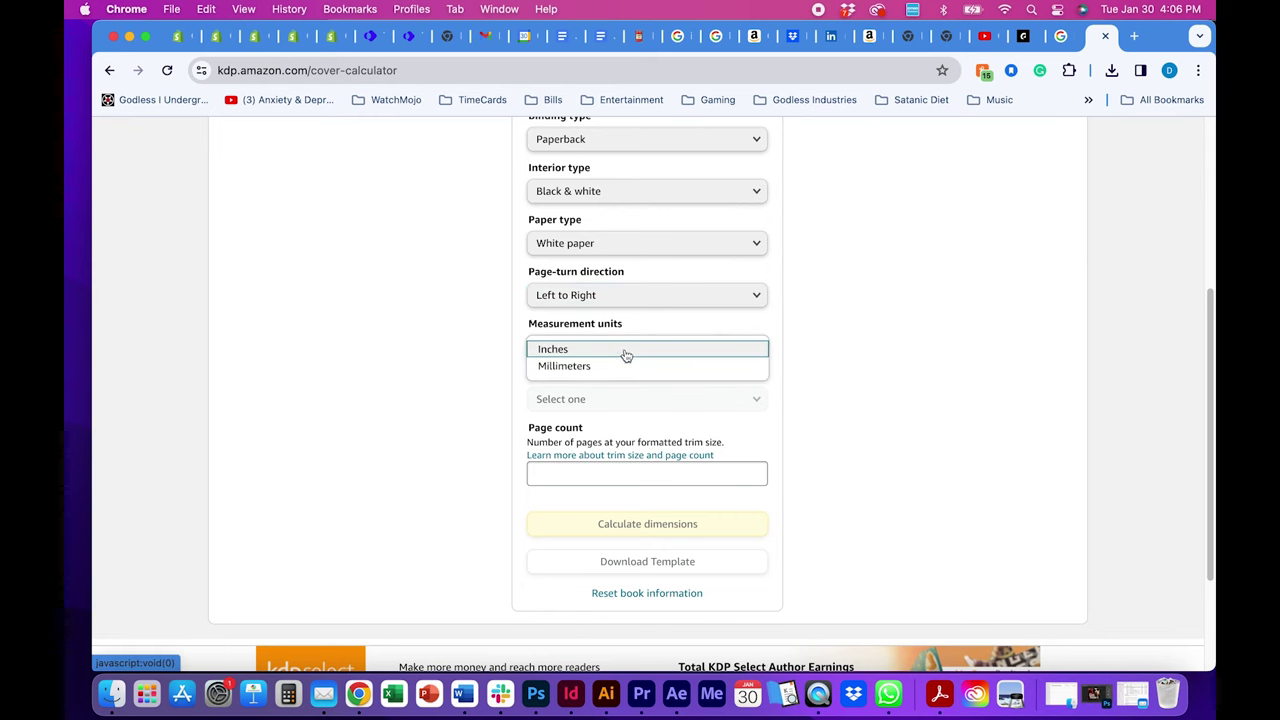
click(626, 353)
click(609, 403)
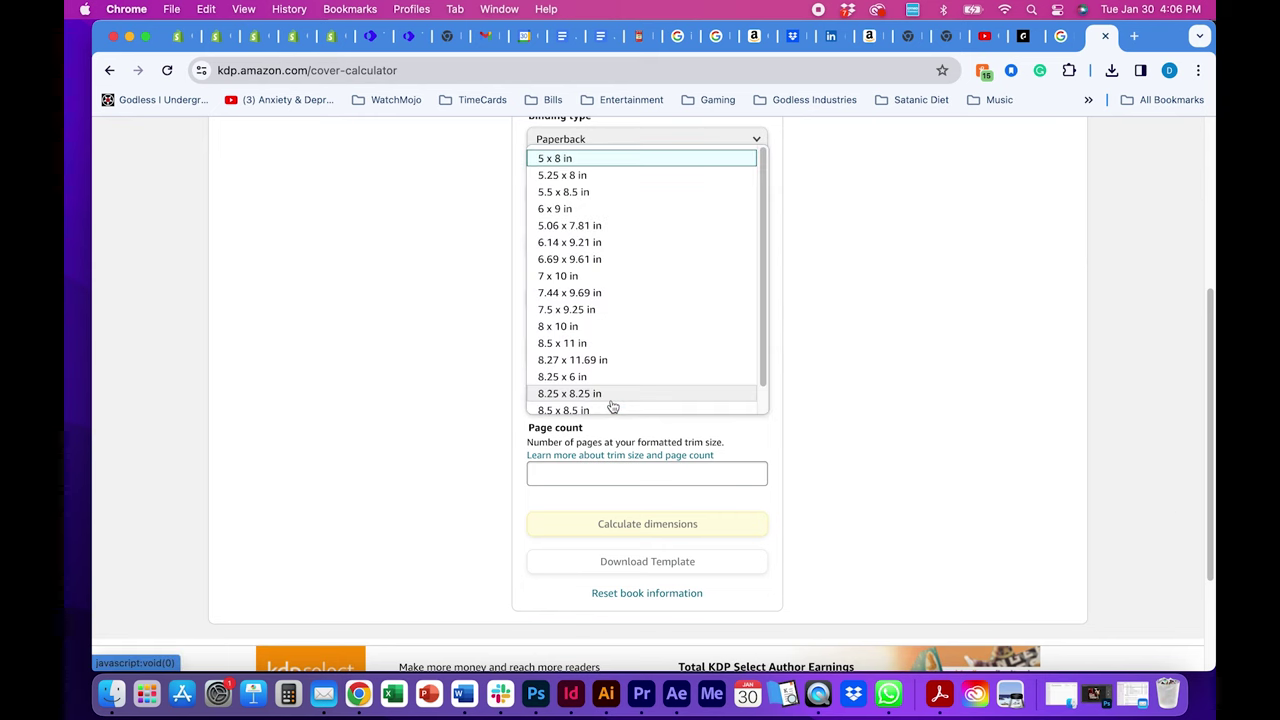
click(603, 210)
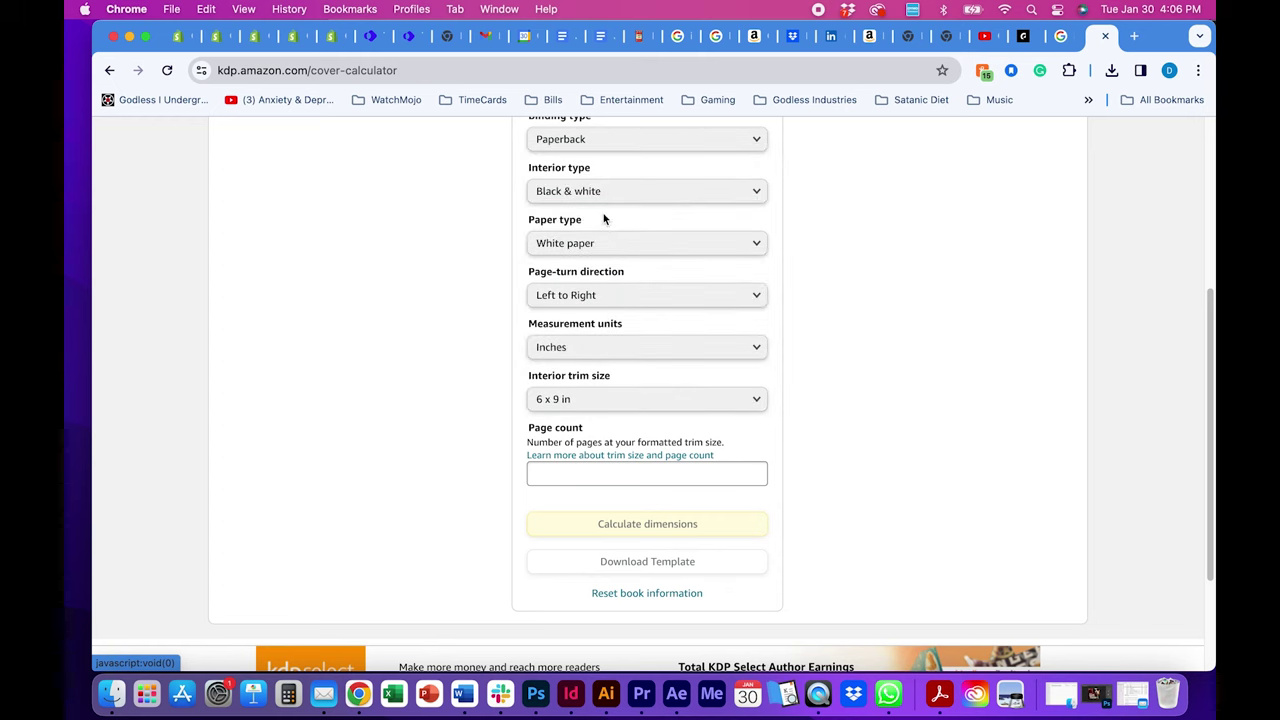
click(675, 476)
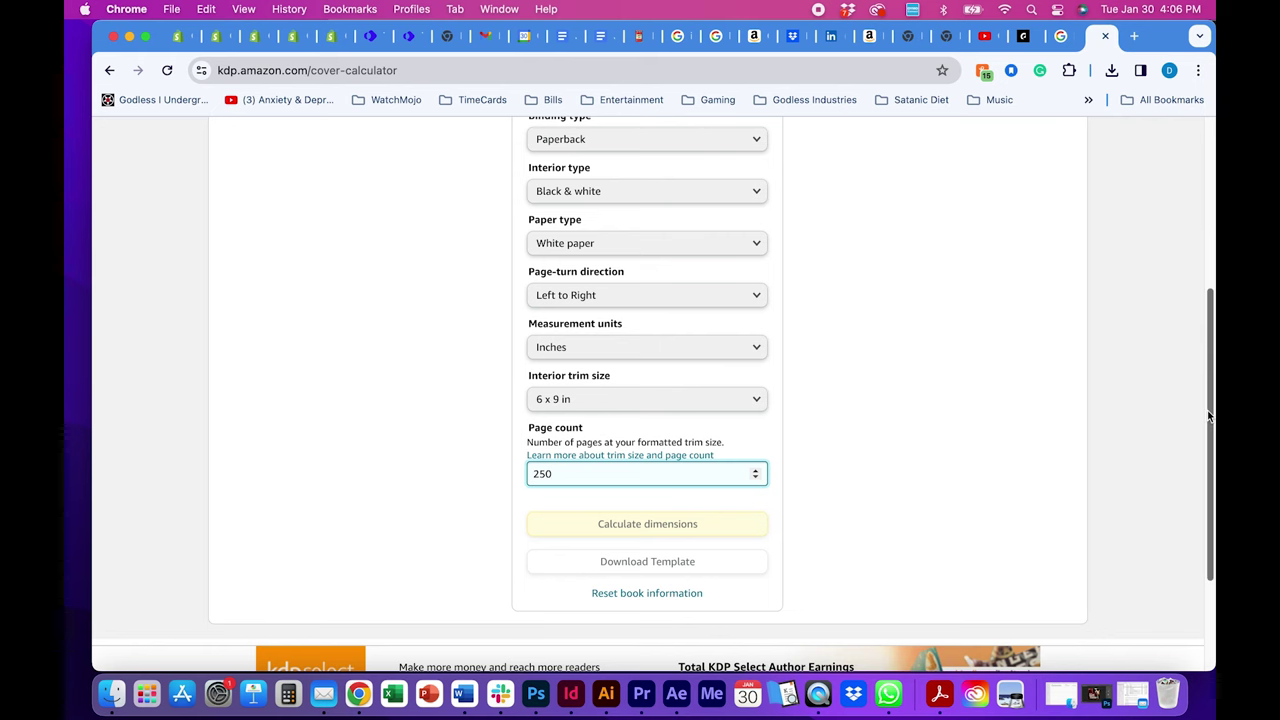
scroll(1197, 440, down, 2)
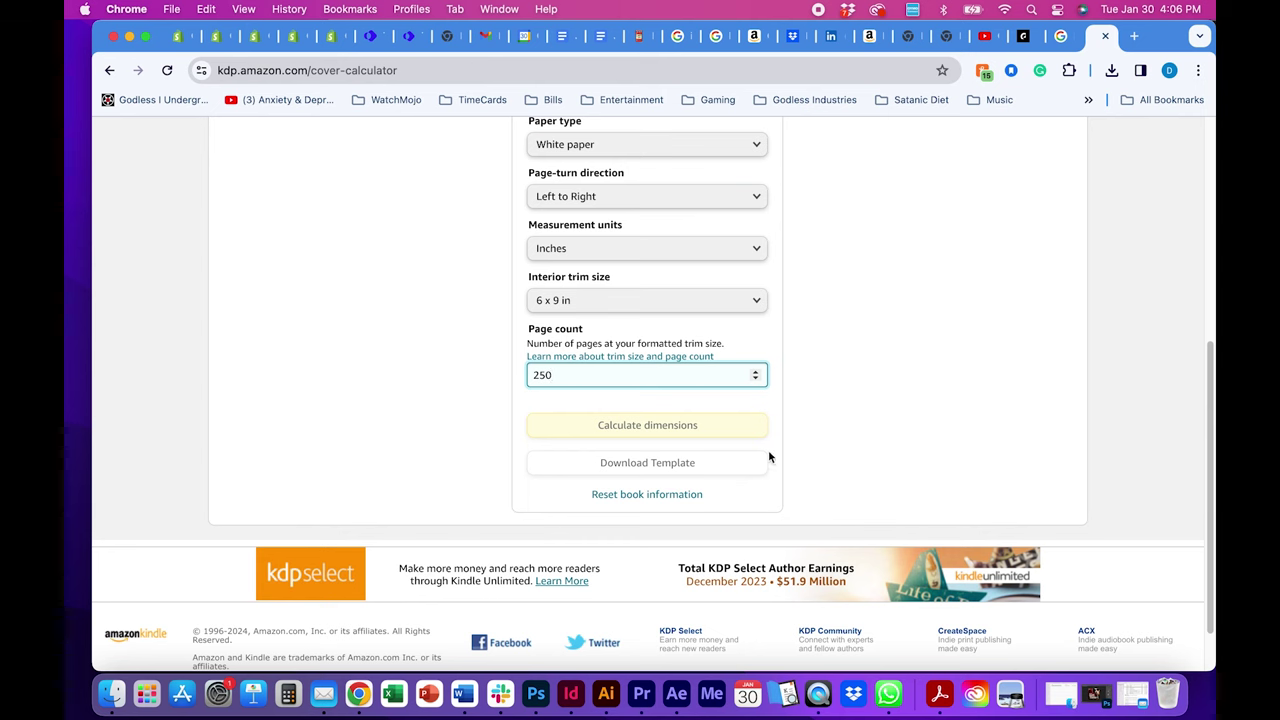
Step: Calculate the dimensions, review the 12.813 x 9.25 in cover, and download the template zip
click(731, 425)
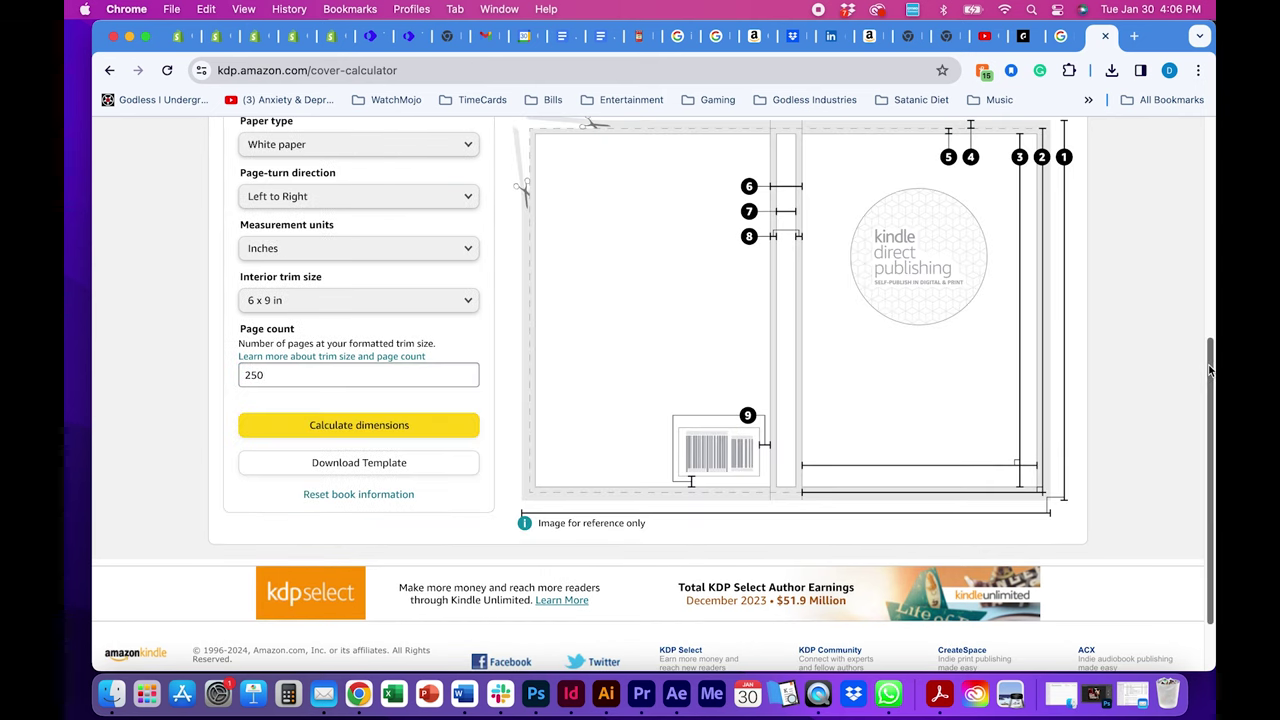
scroll(1210, 368, up, 1)
drag(1210, 368, 1186, 274)
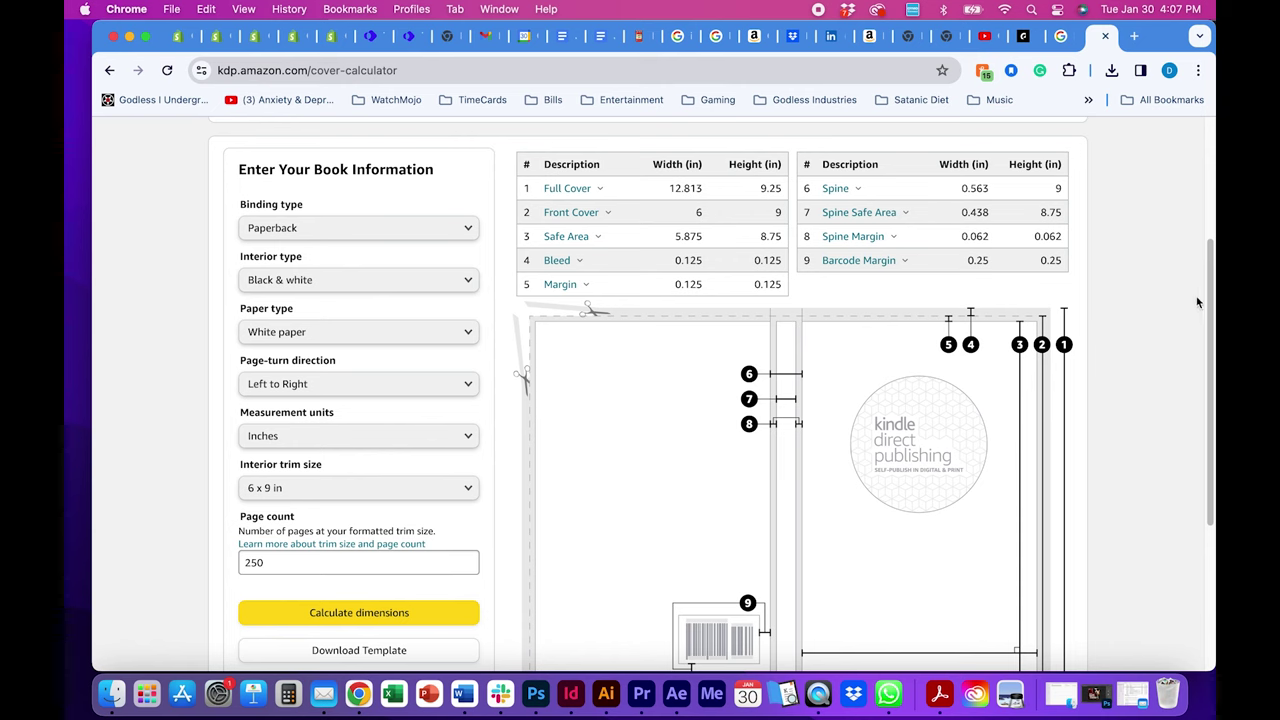
drag(1206, 289, 1186, 360)
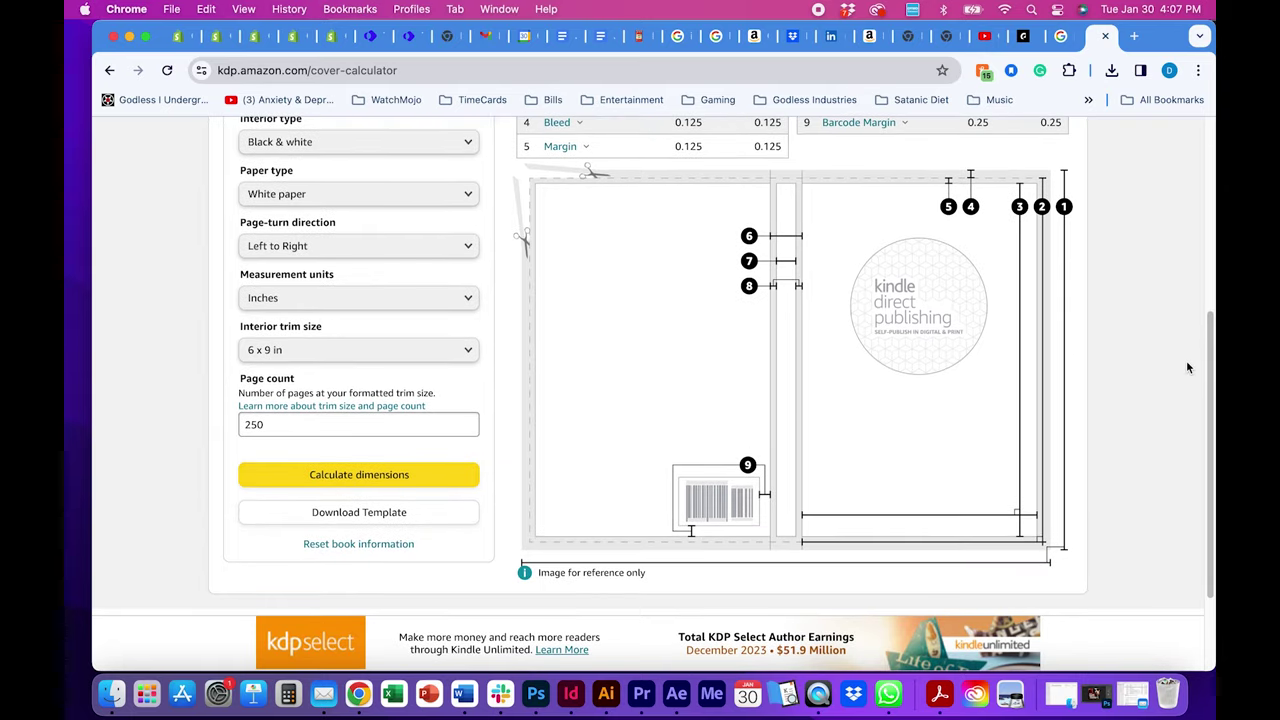
click(390, 515)
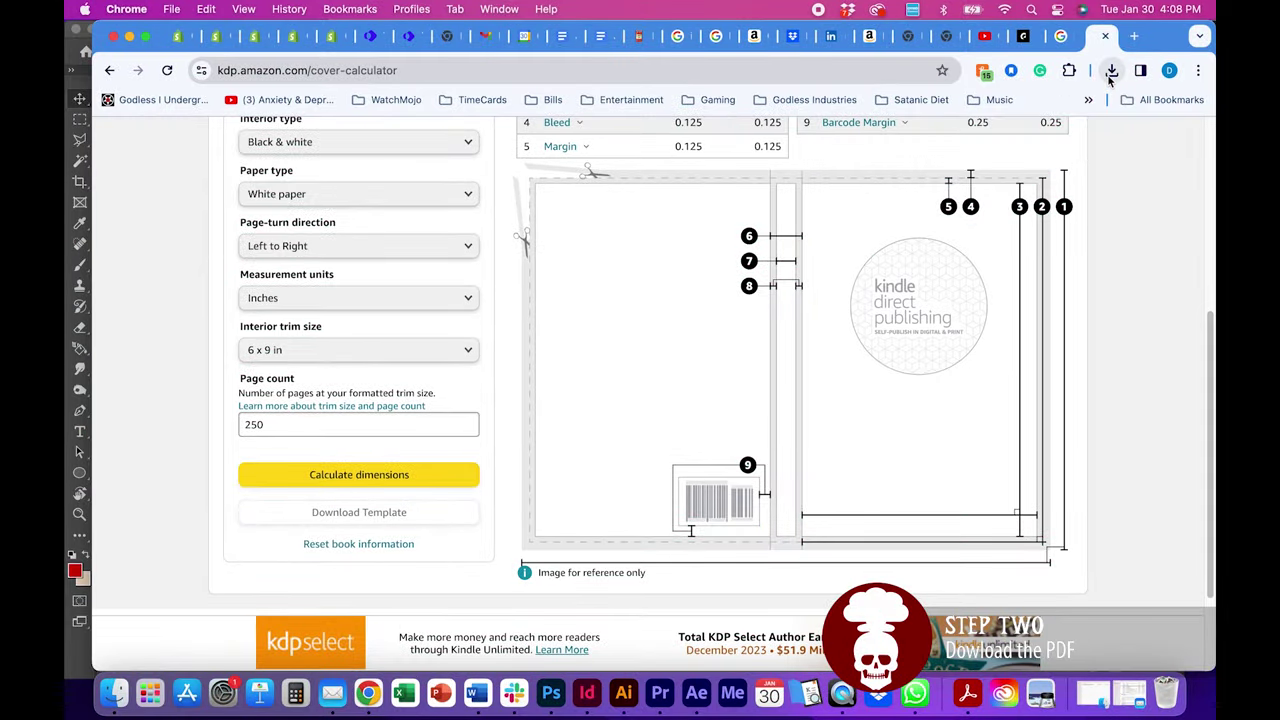
Step: Reveal the downloaded template zip in Finder from Chrome's download history, keeping its name
click(1110, 72)
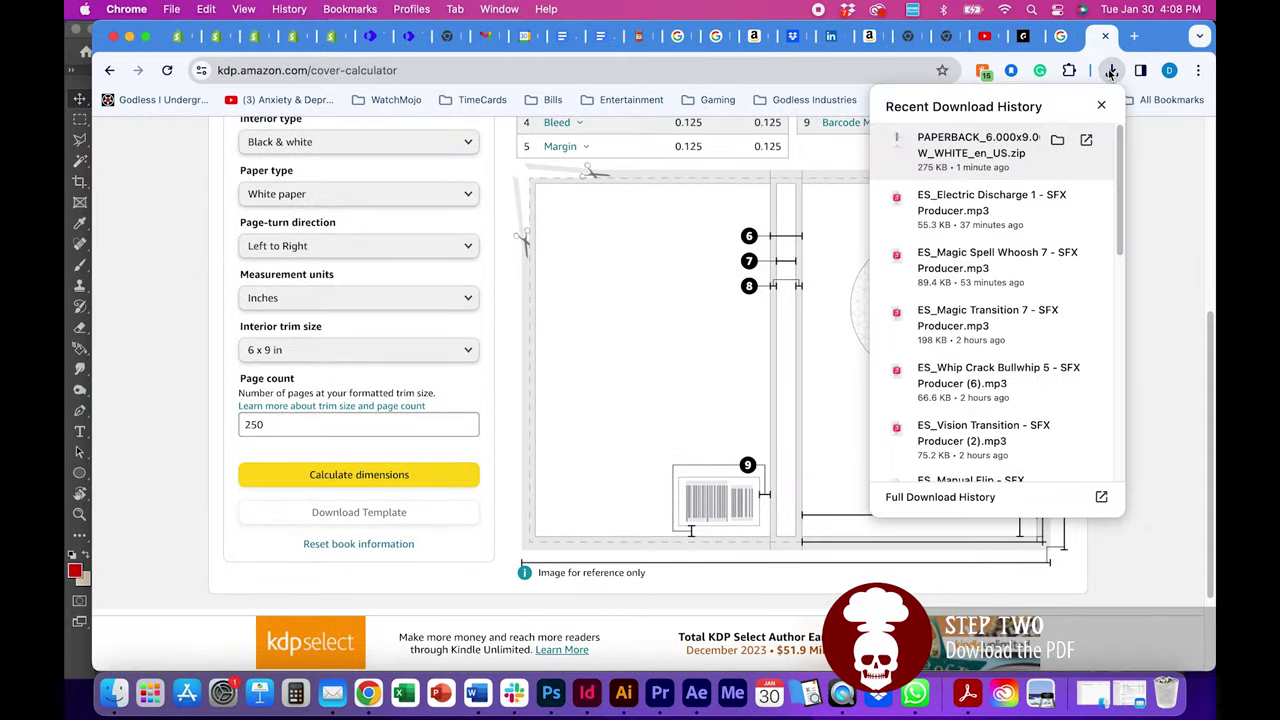
click(974, 500)
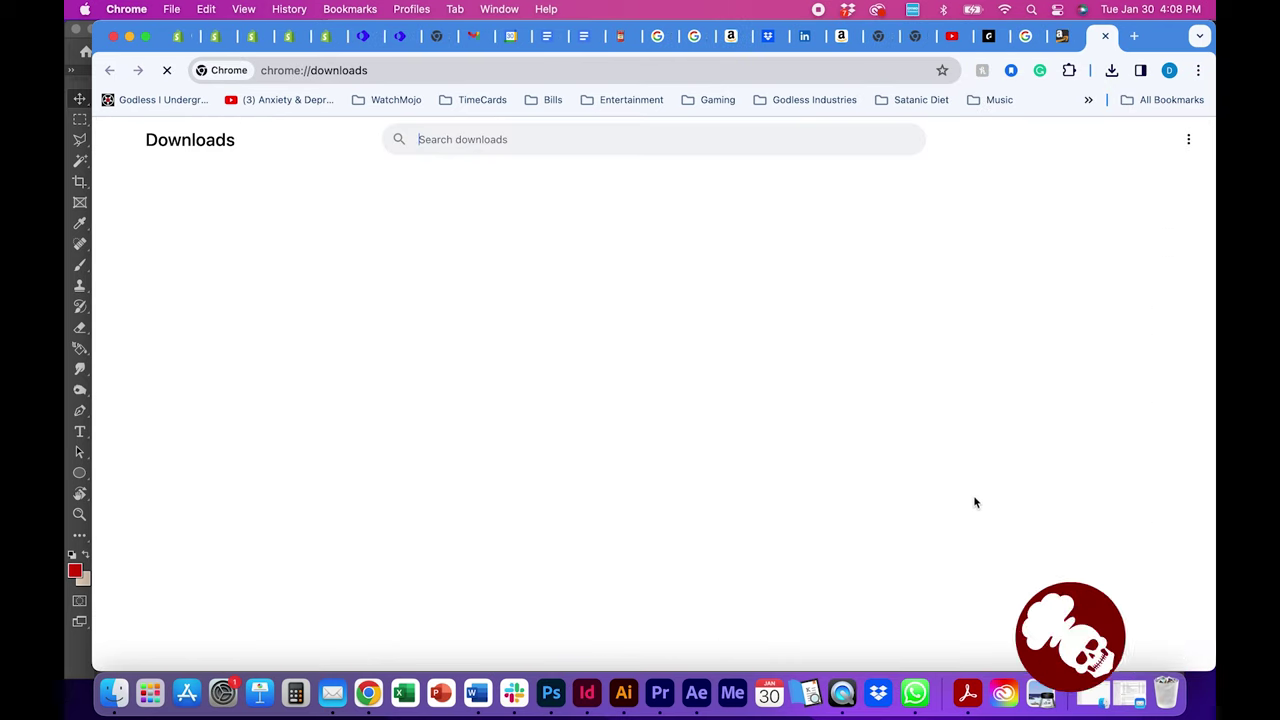
click(476, 292)
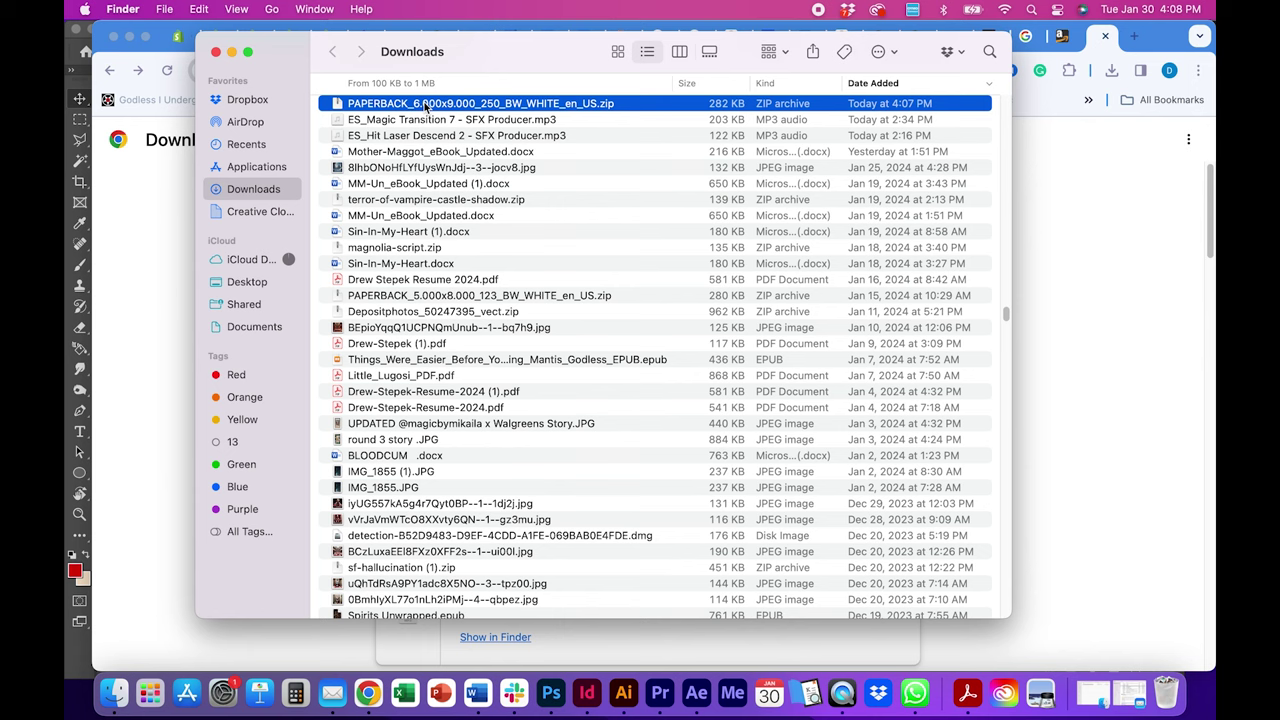
click(427, 104)
key(Return)
Step: Extract the zip, open its folder and bring up opening options for the template PDF
double_click(340, 106)
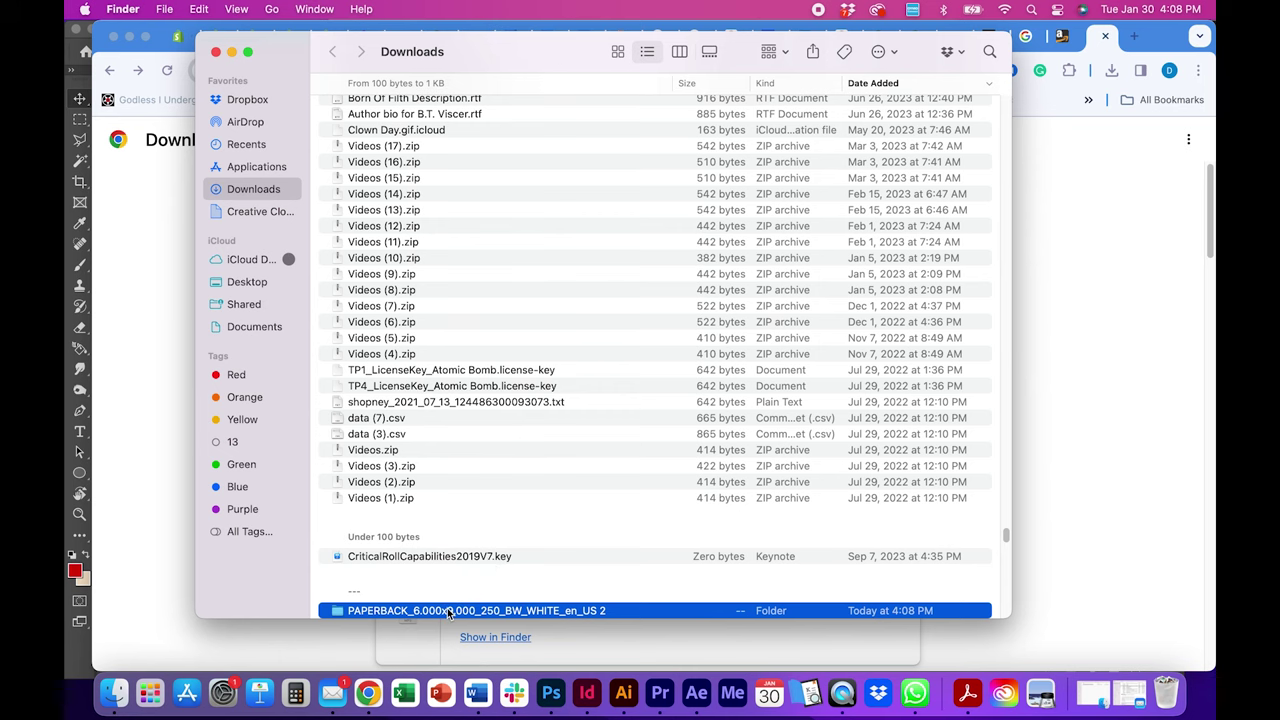
double_click(447, 610)
click(490, 110)
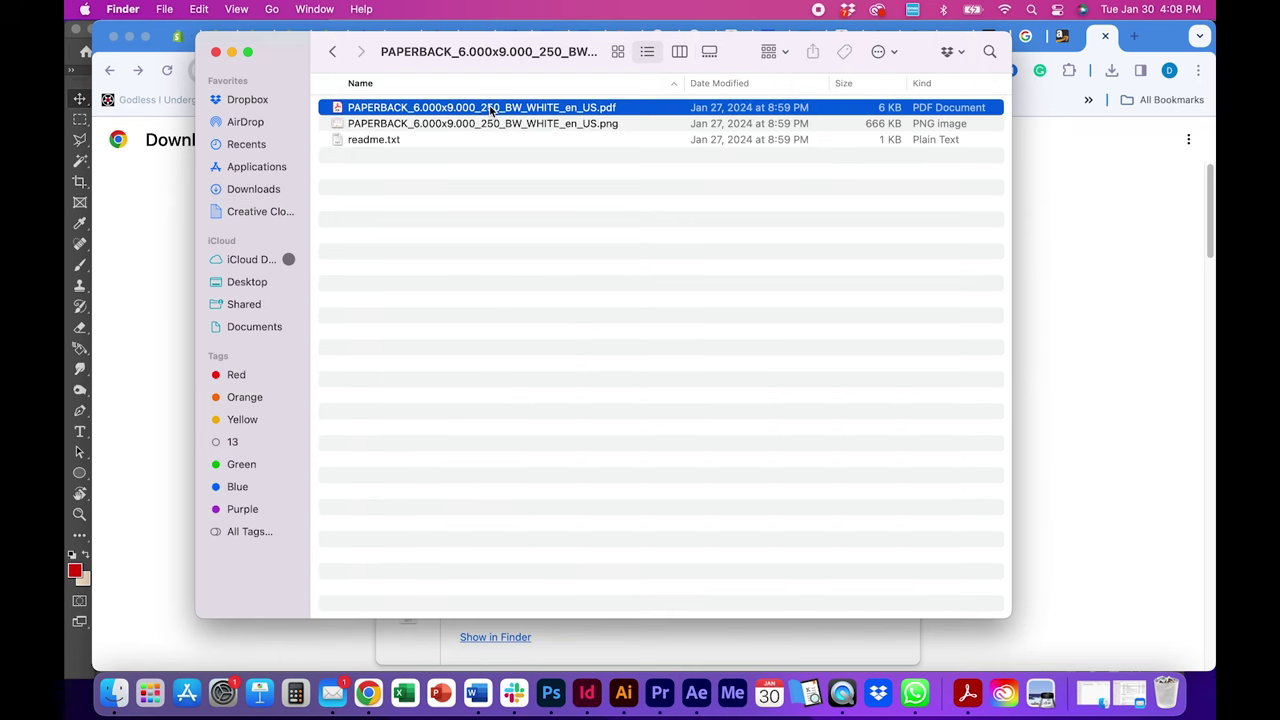
right_click(490, 110)
mouse_move(508, 134)
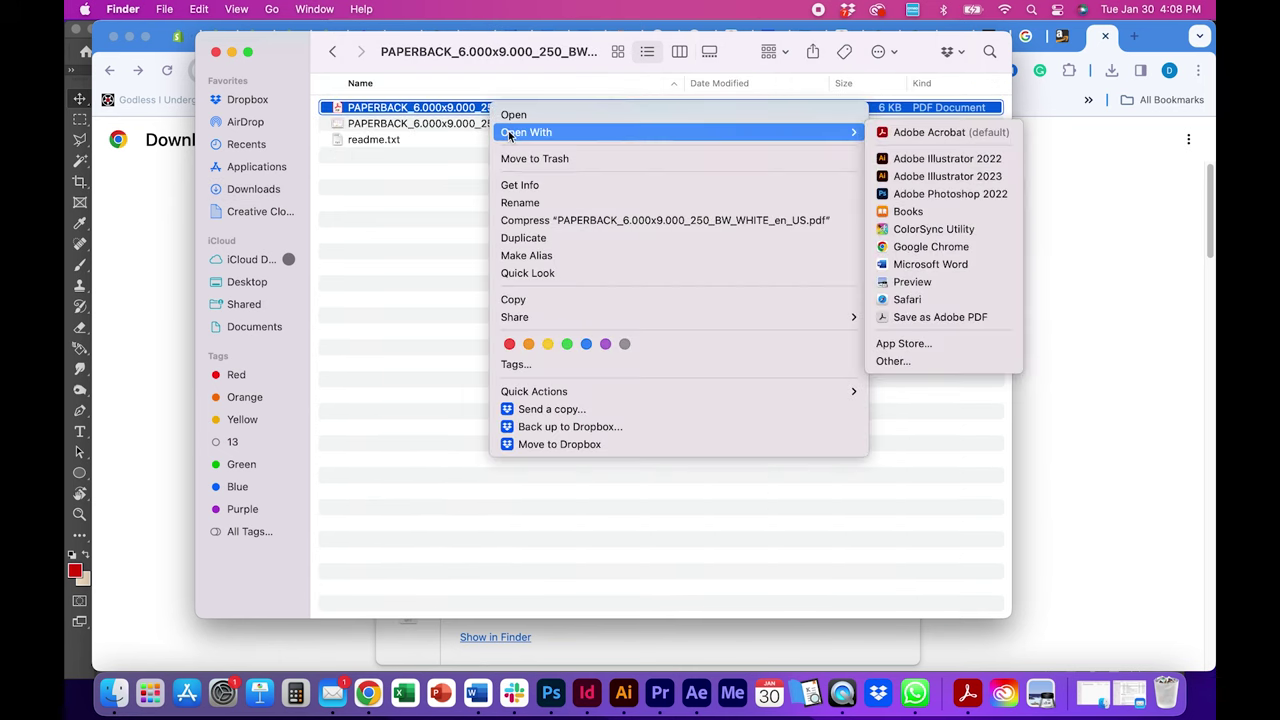
Step: Open the template PDF in Photoshop, importing it at 3844 × 2775 px and 300 ppi
click(888, 193)
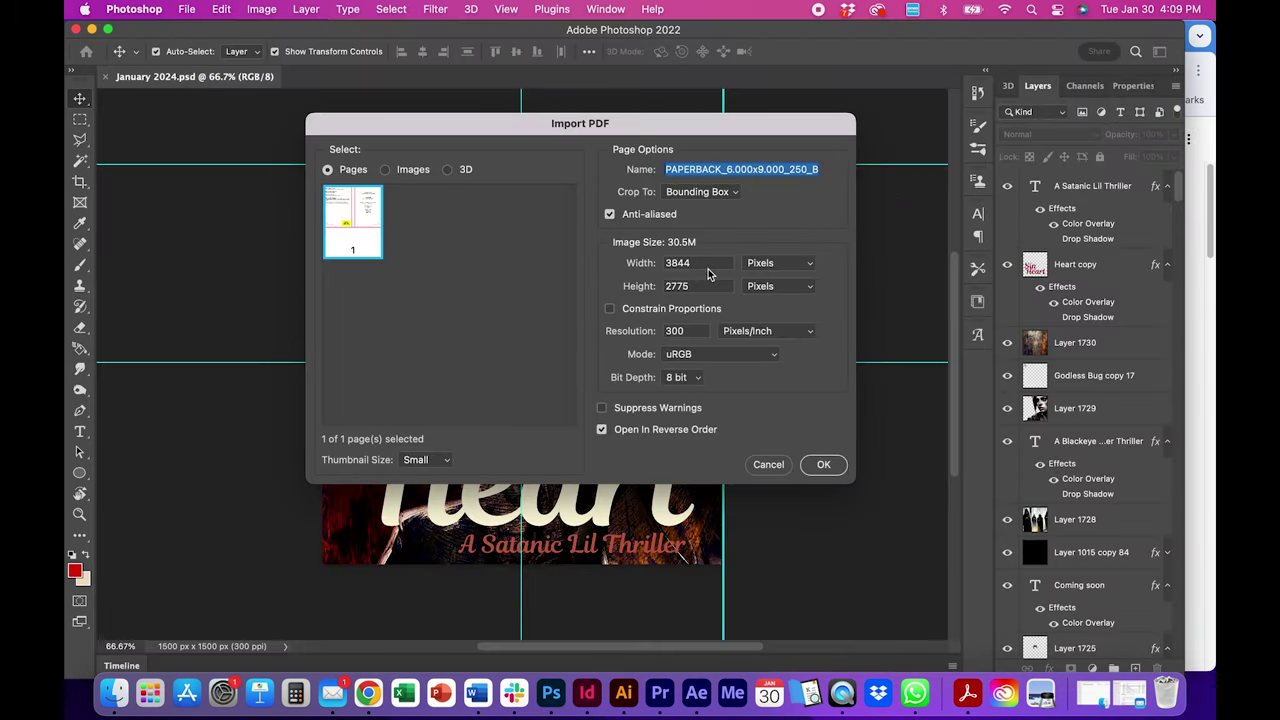
click(706, 266)
click(692, 332)
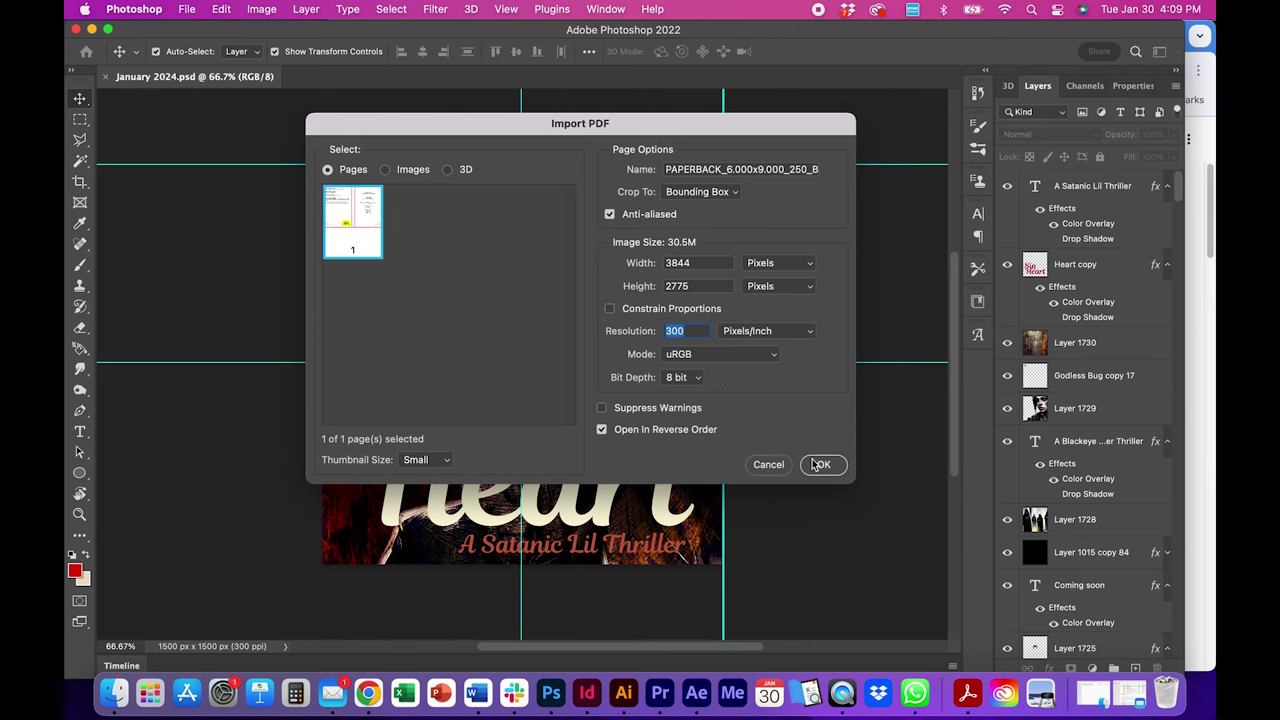
click(814, 465)
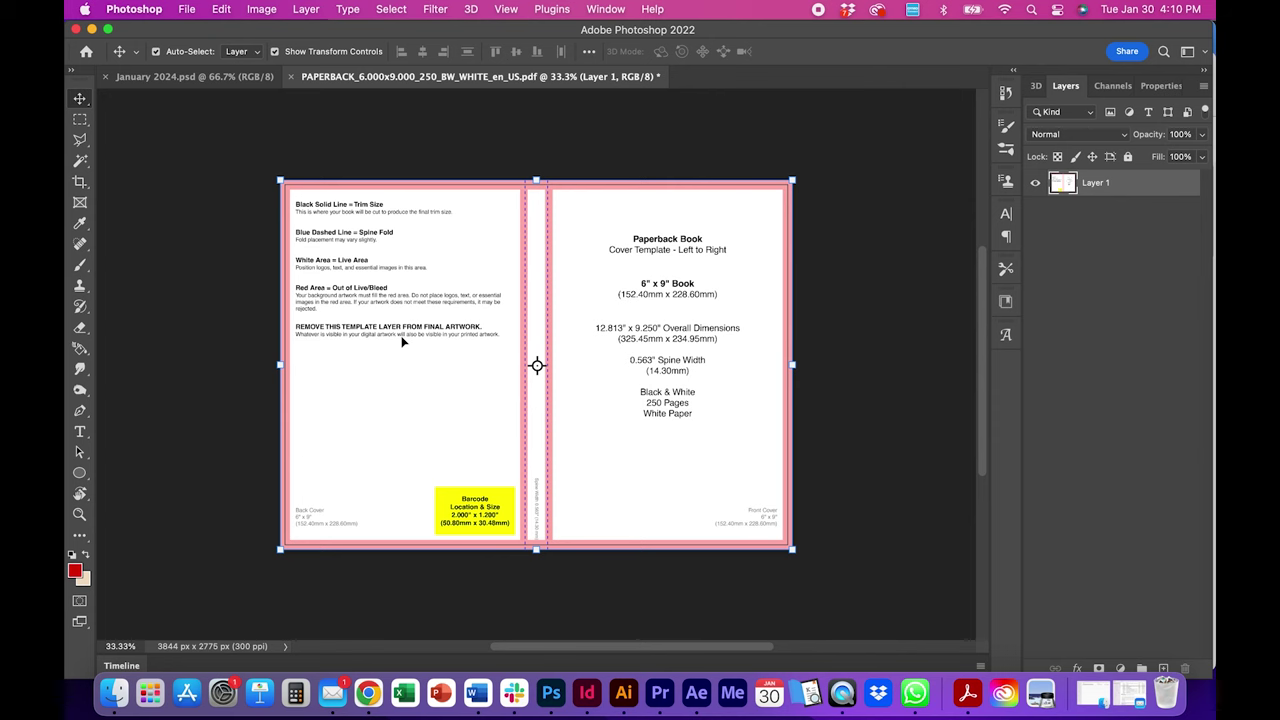
Step: With the Brush tool, mark the remove-template note on the back cover
click(80, 266)
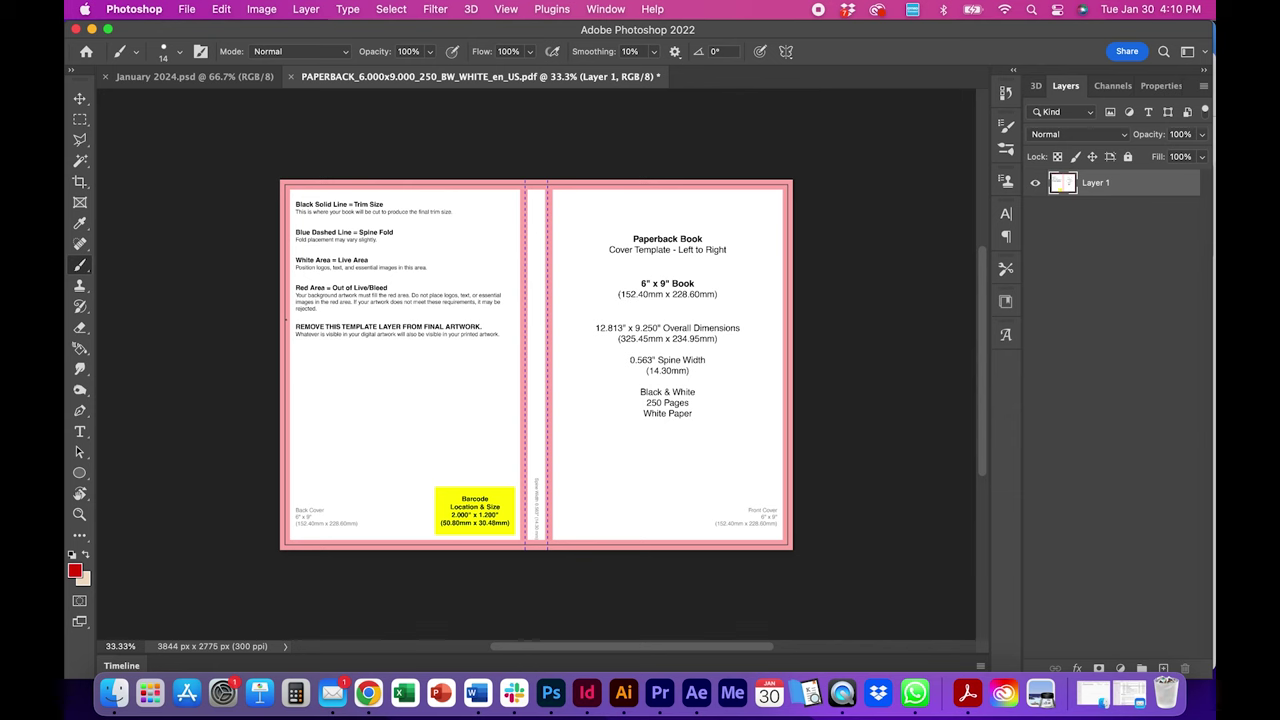
mouse_move(288, 320)
mouse_down()
mouse_move(507, 322)
mouse_move(514, 349)
mouse_move(371, 369)
mouse_move(286, 352)
mouse_up()
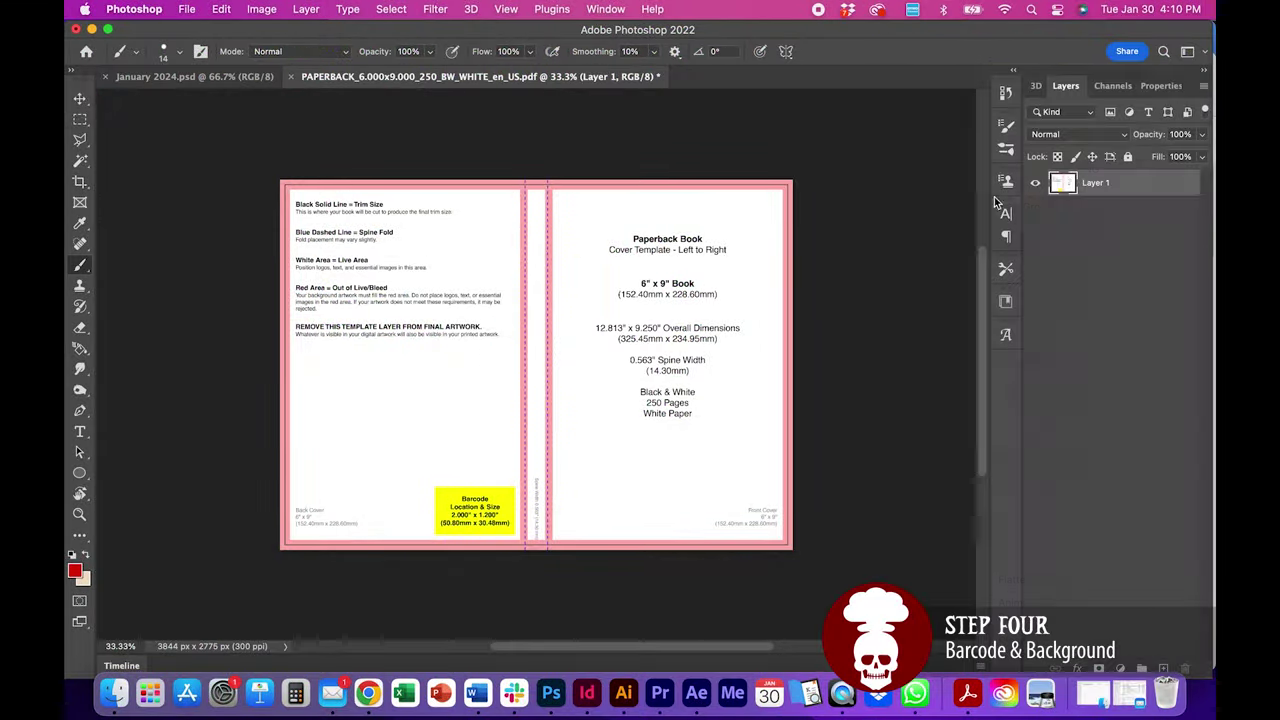
Step: Create the new empty layer and draw a rectangle over the yellow barcode box
click(968, 379)
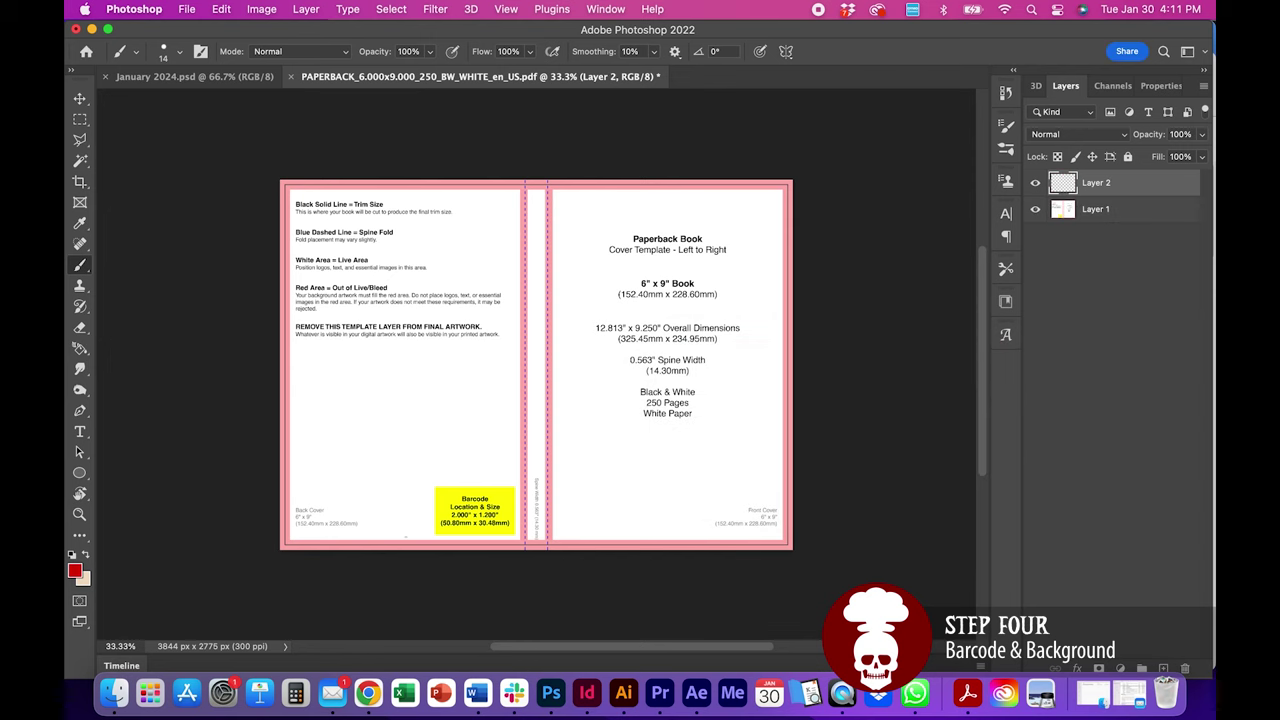
click(80, 473)
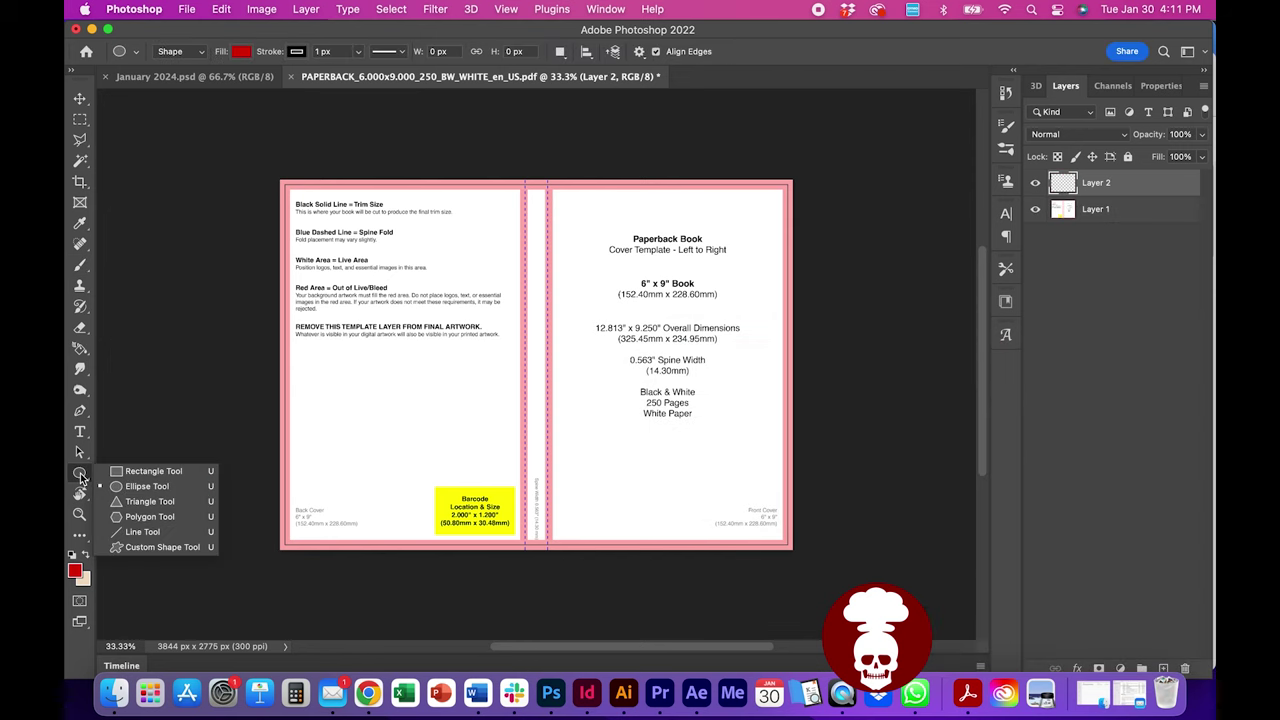
click(122, 474)
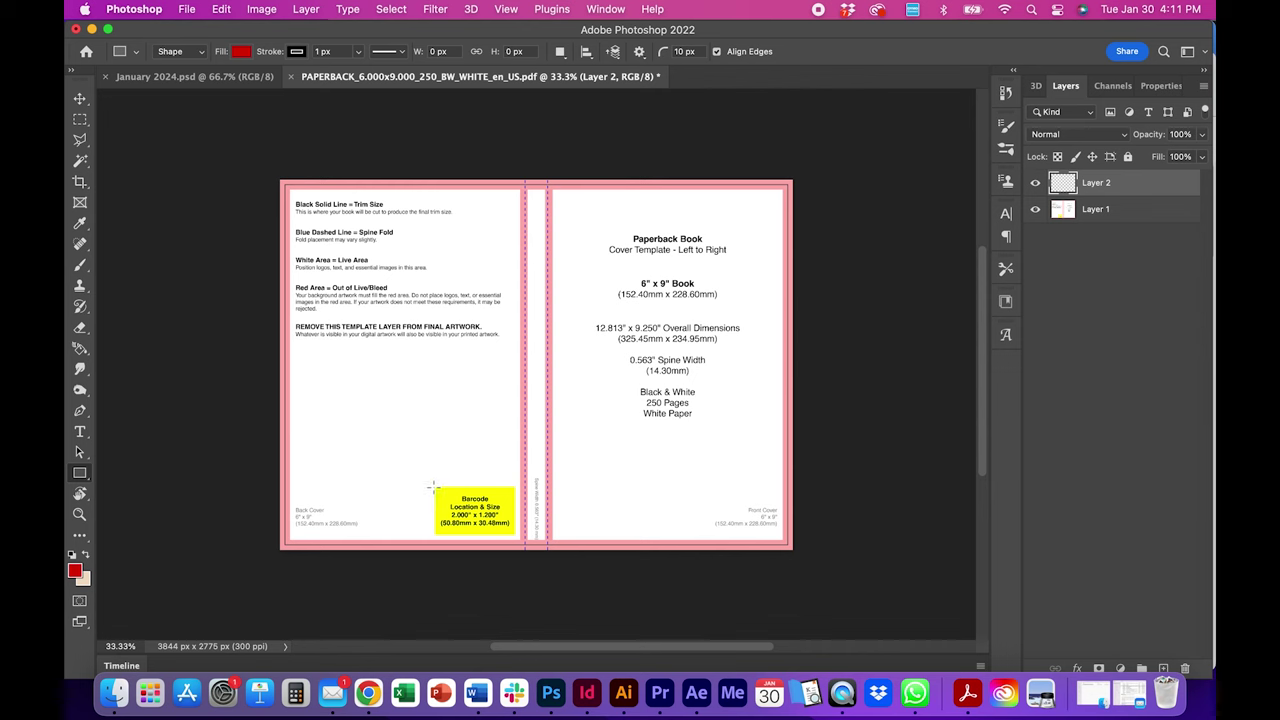
drag(433, 487, 514, 530)
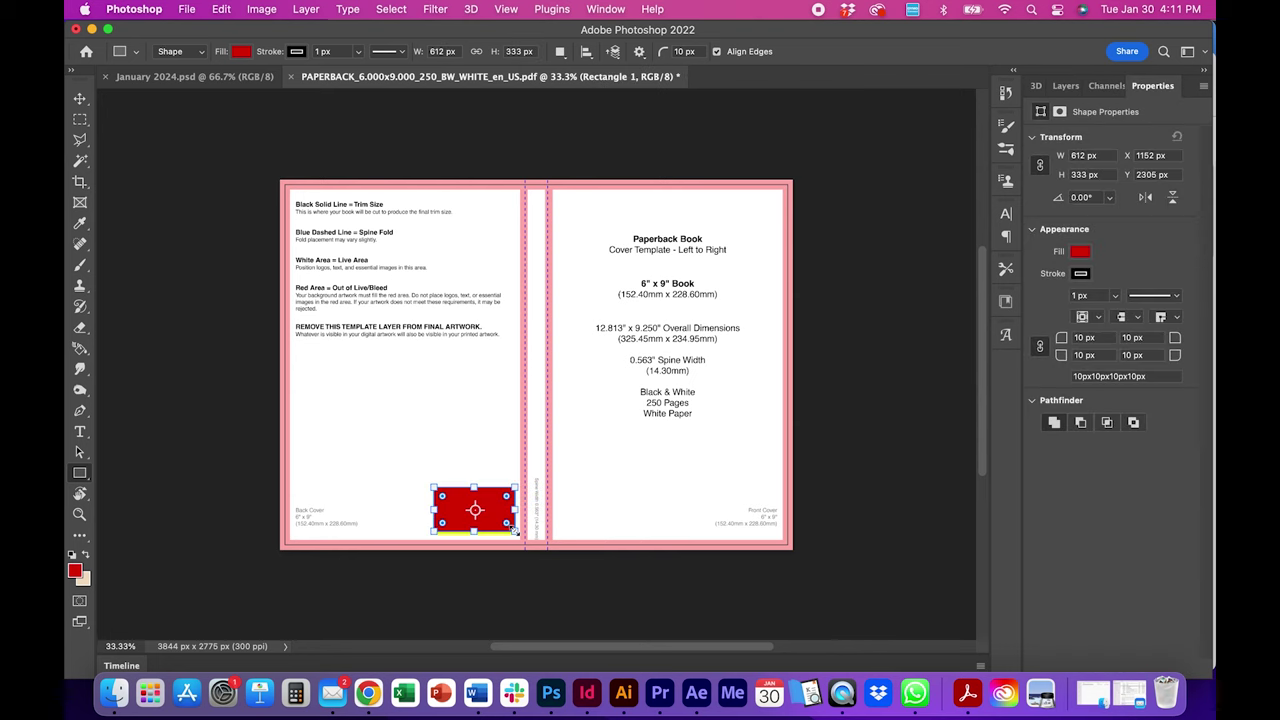
Step: Create an exact 612 × 333 px rectangle, then undo the extra shape
click(1064, 87)
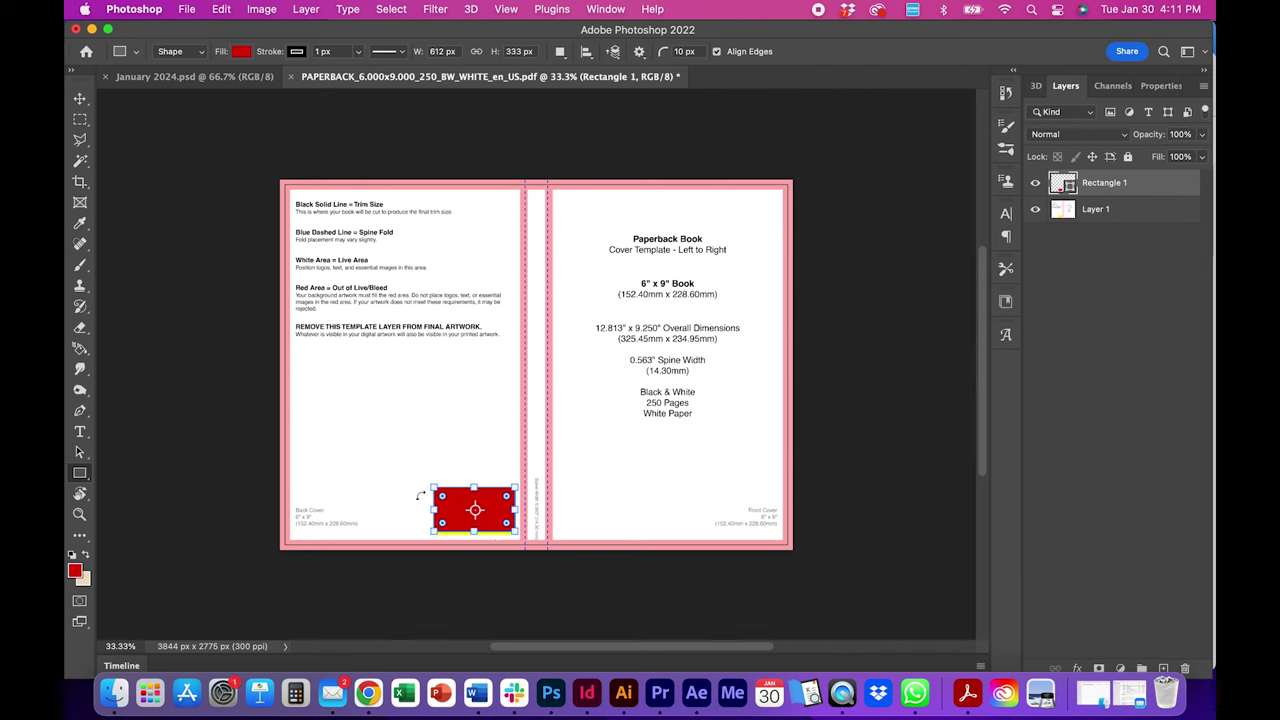
click(487, 523)
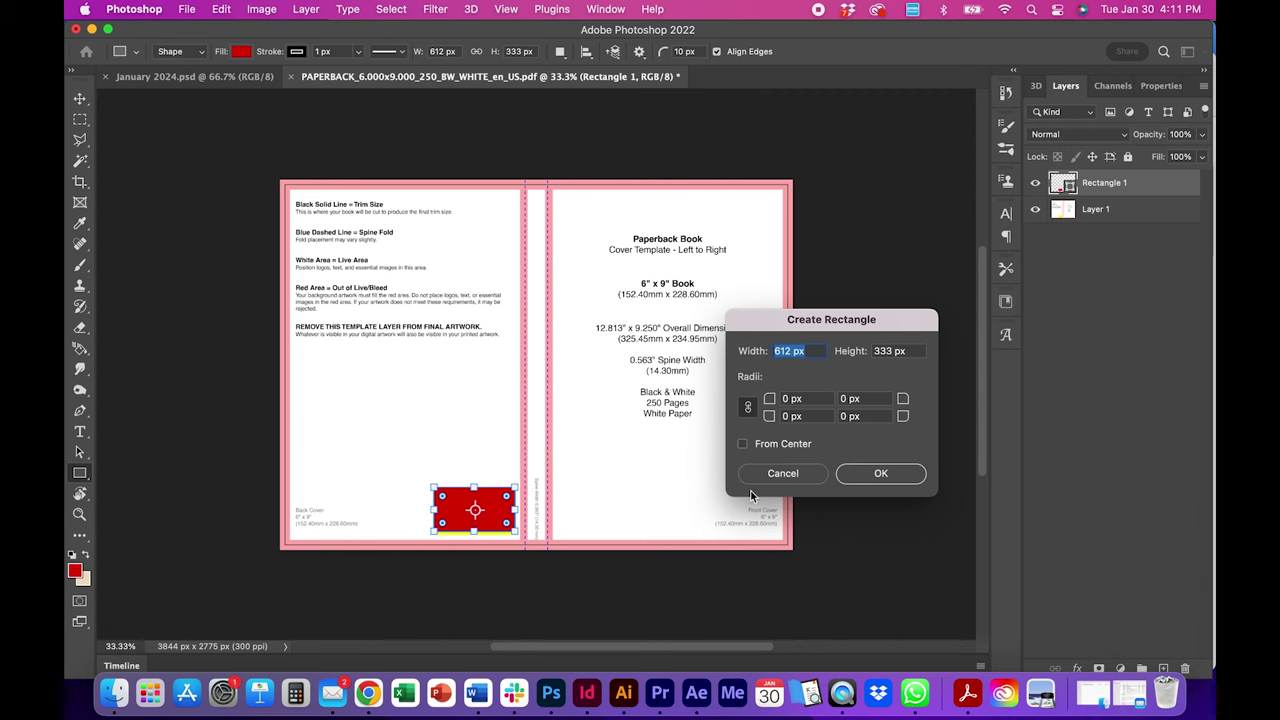
click(880, 474)
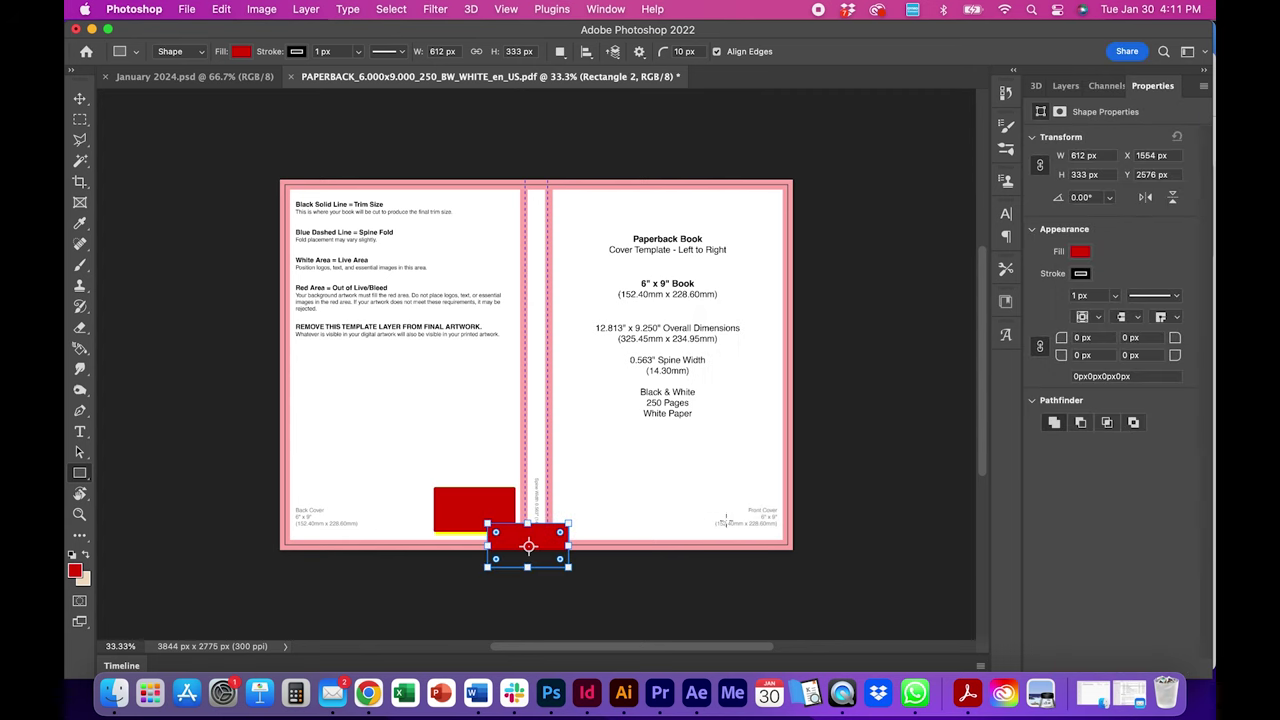
key(super+z)
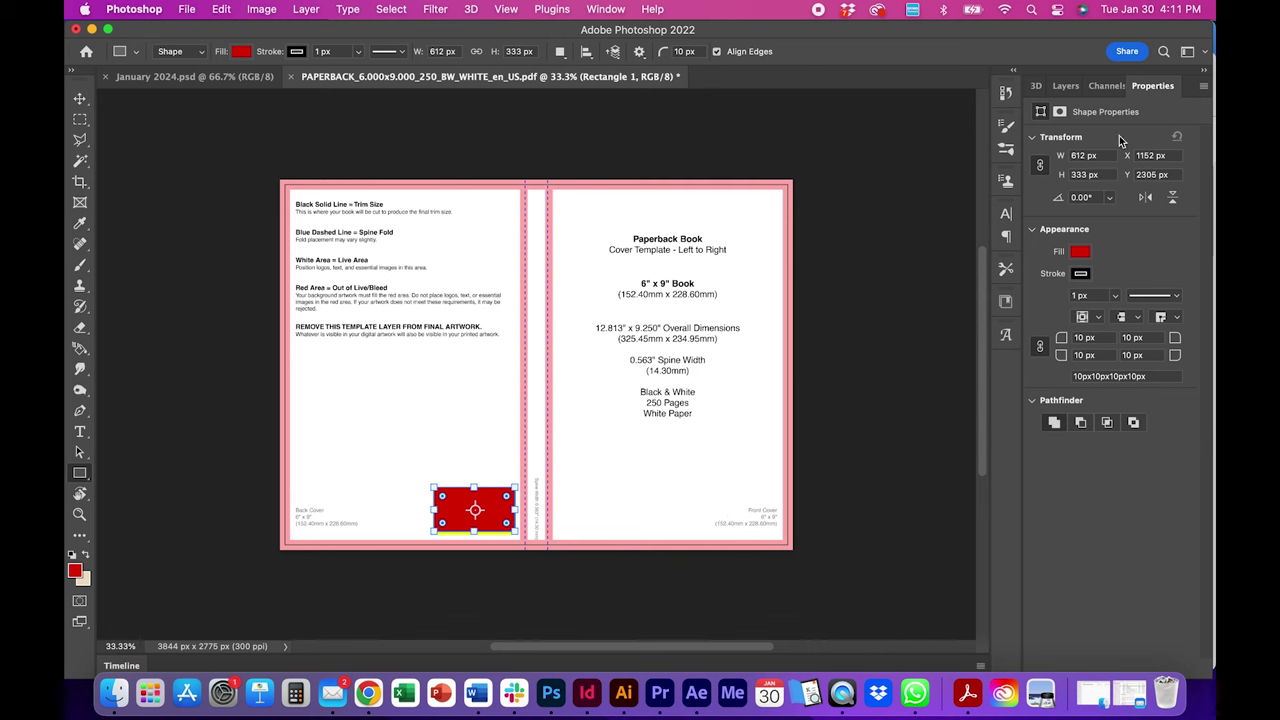
Step: Create Layer 2 from the Layers panel menu and move it below Rectangle 1
click(1203, 86)
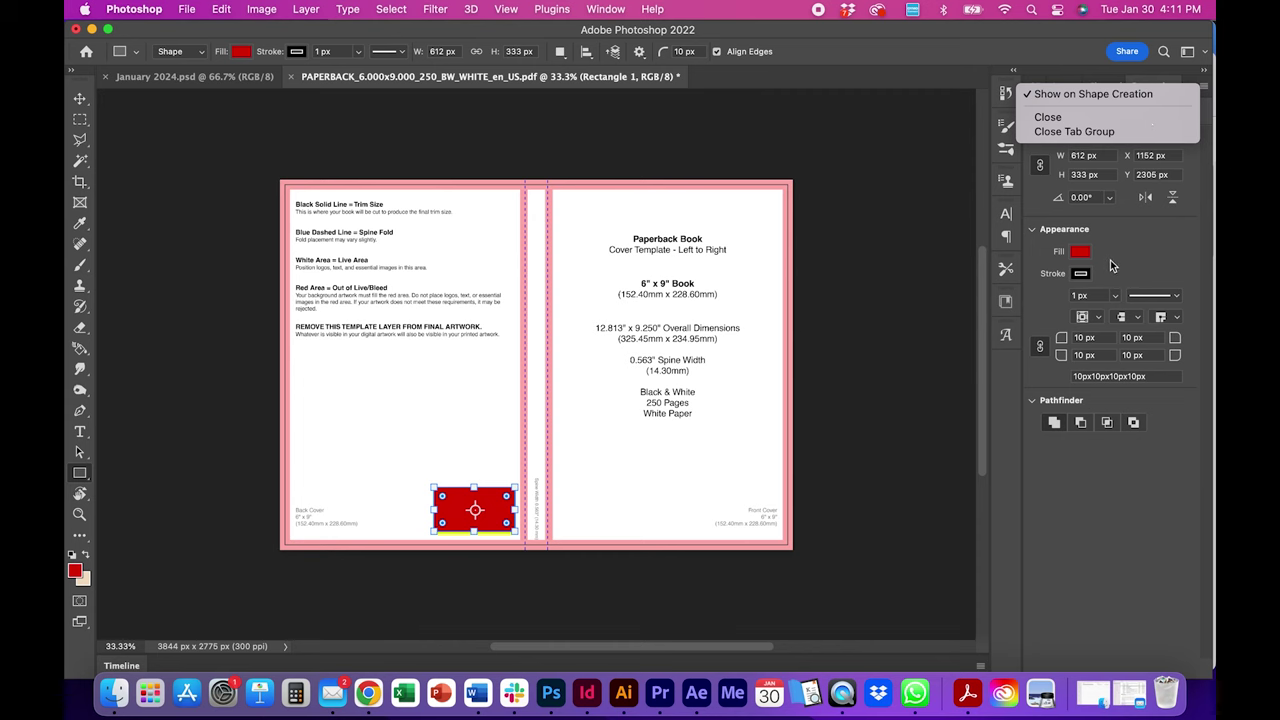
click(1111, 259)
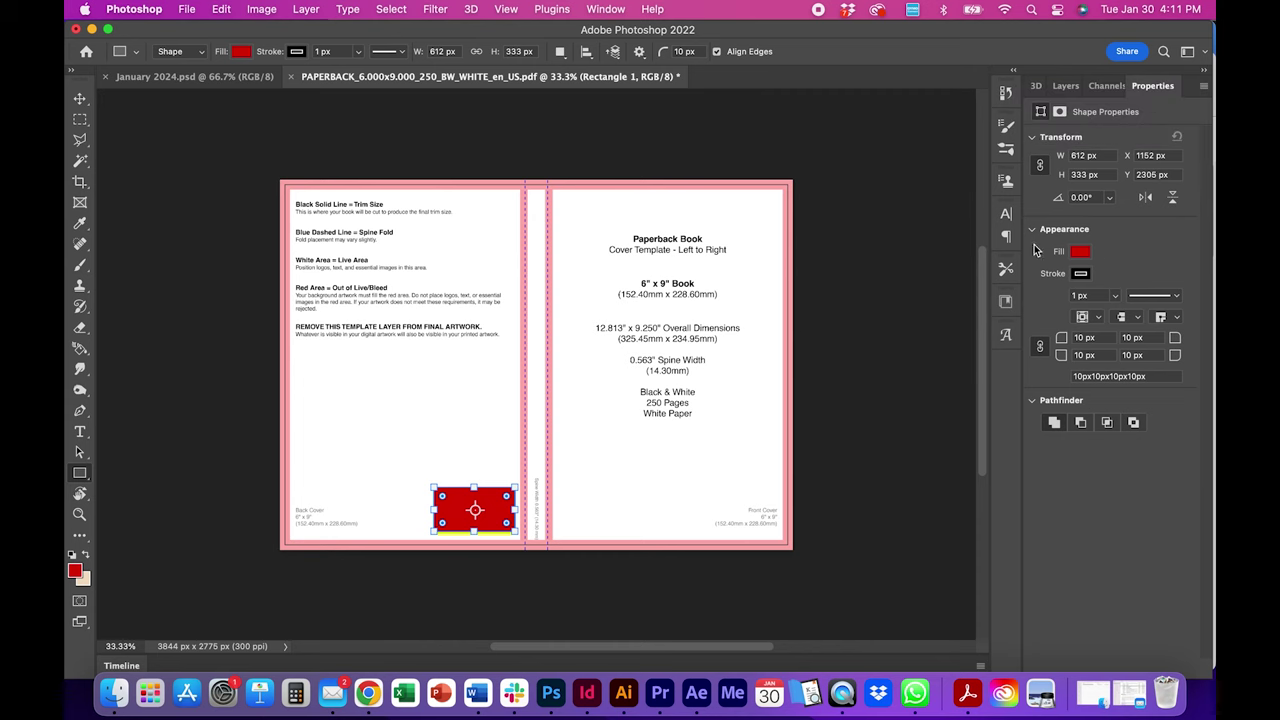
click(1061, 88)
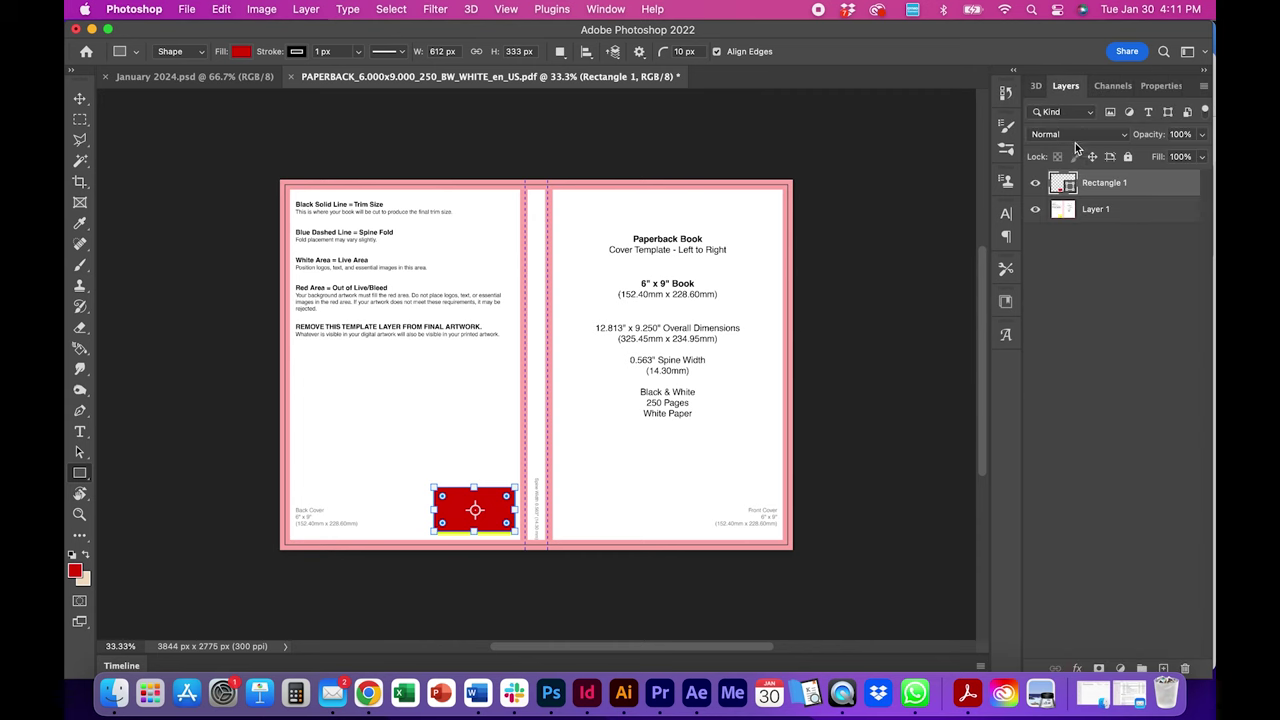
click(1205, 90)
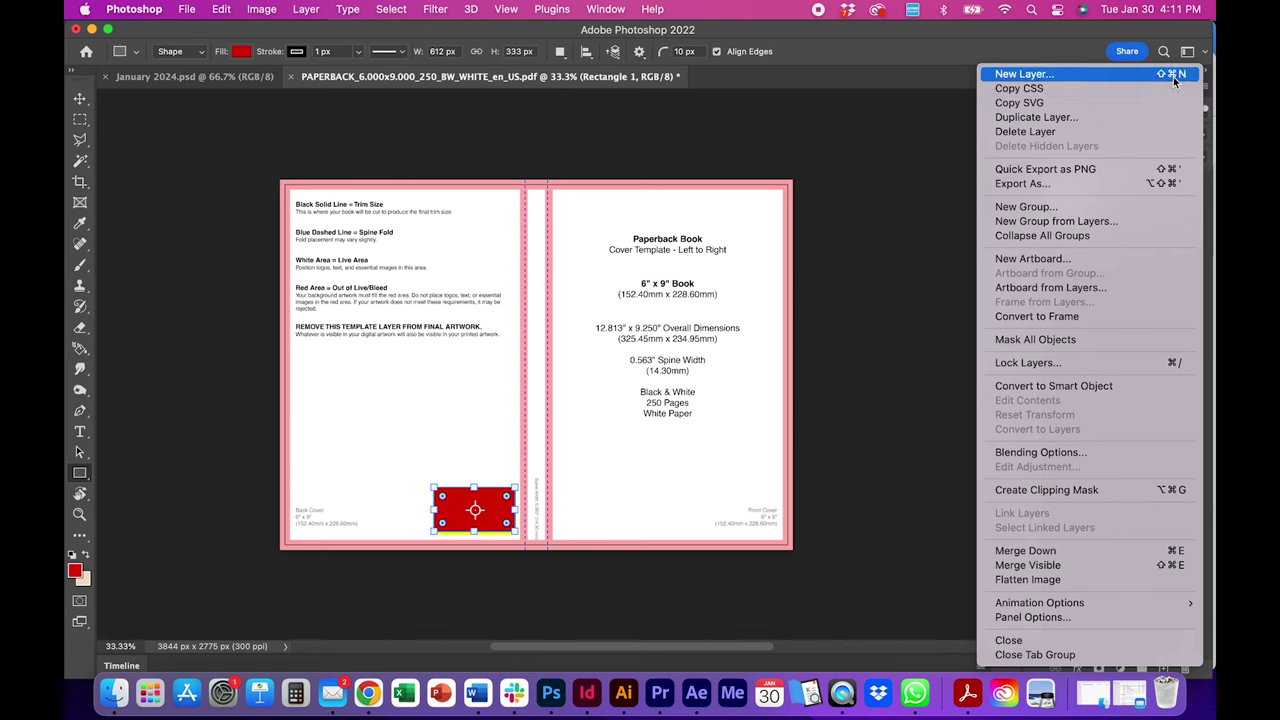
click(1175, 80)
click(971, 382)
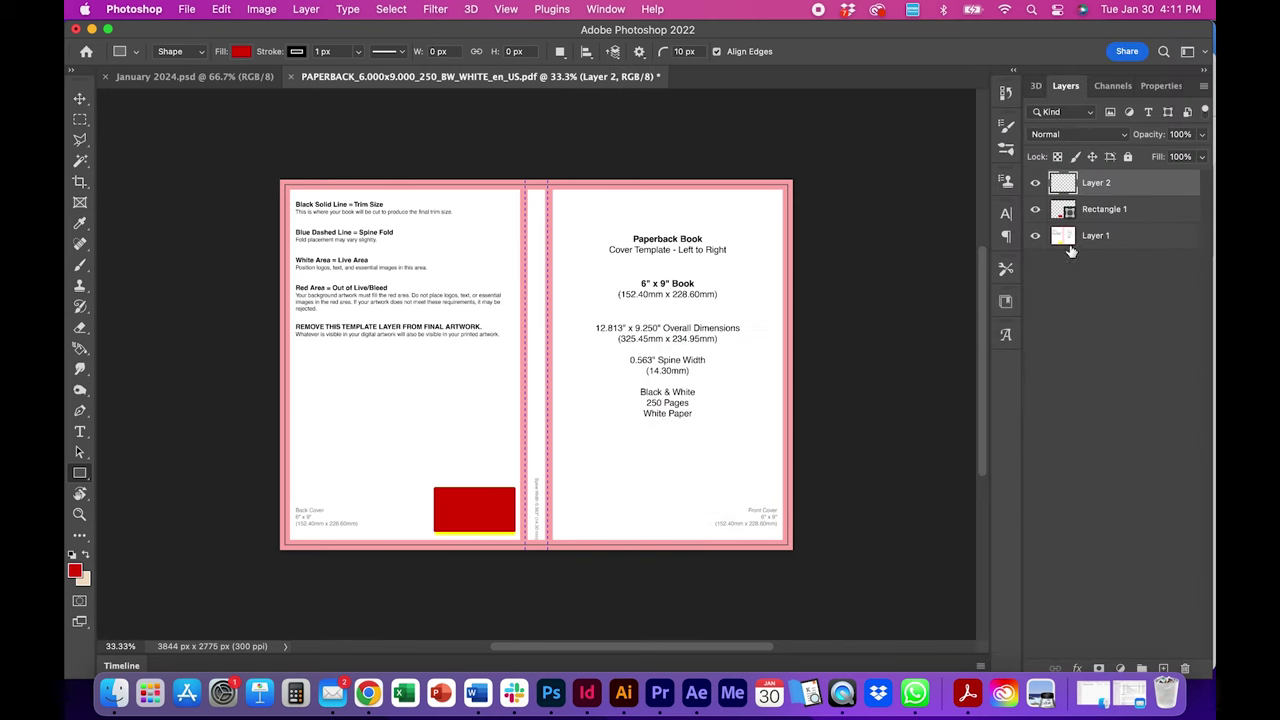
drag(1066, 192, 1066, 226)
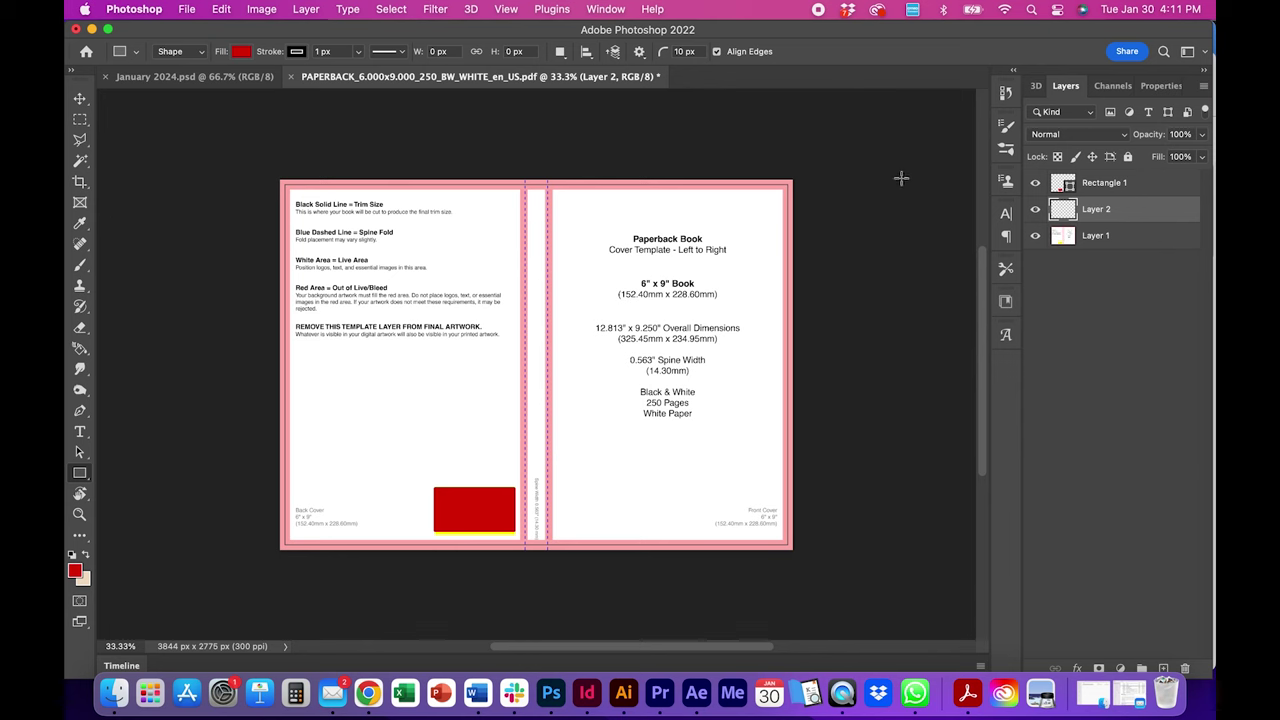
Step: Set the foreground to 000000, fill Layer 2 with black, and hide it
click(74, 570)
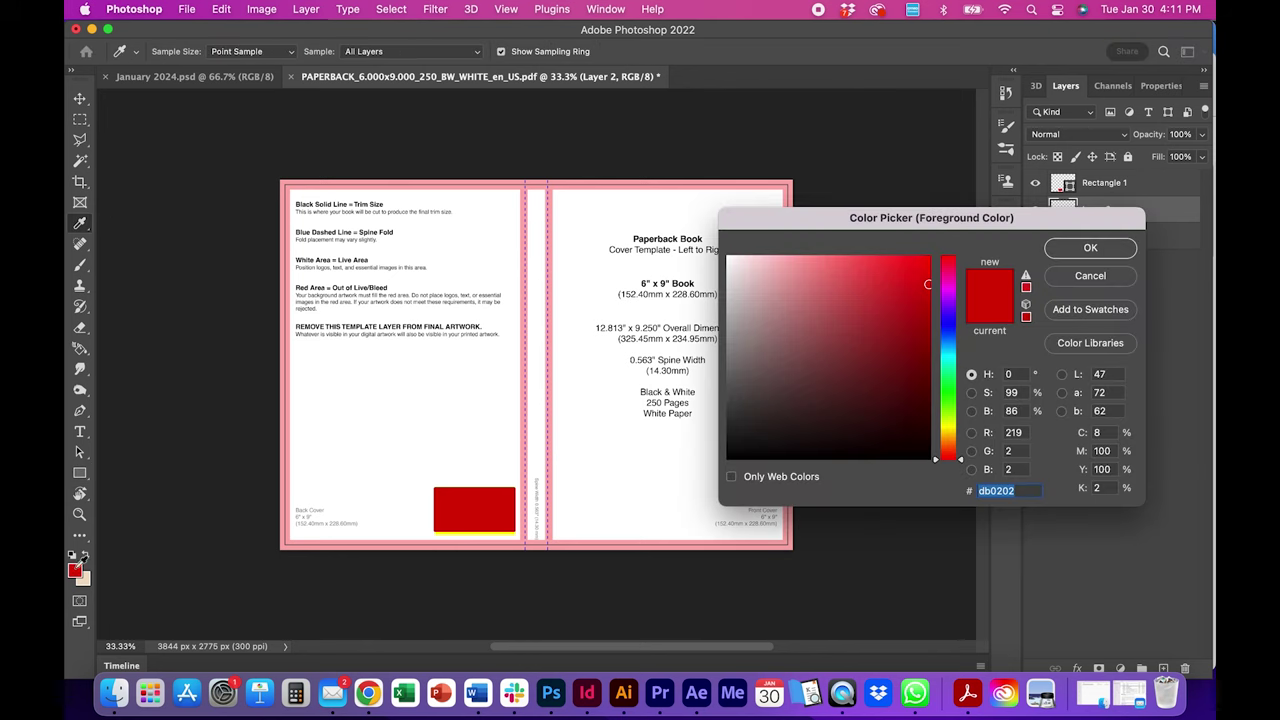
text(000000)
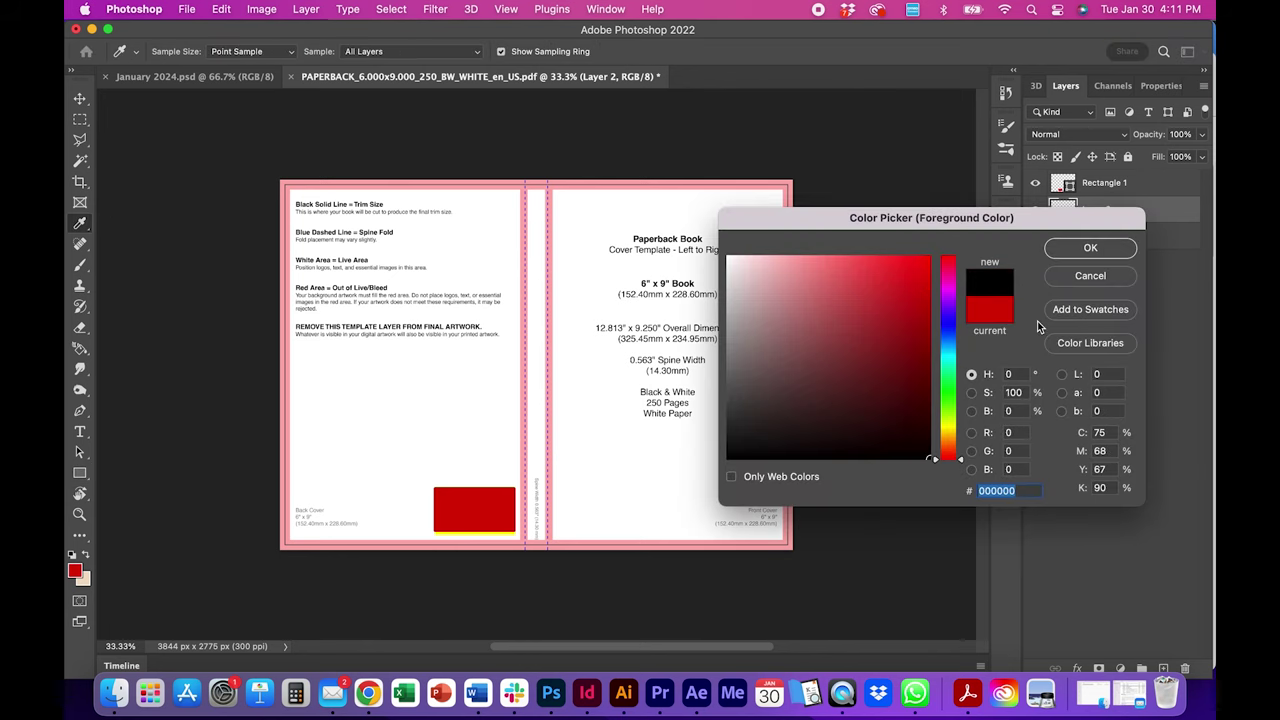
click(1073, 250)
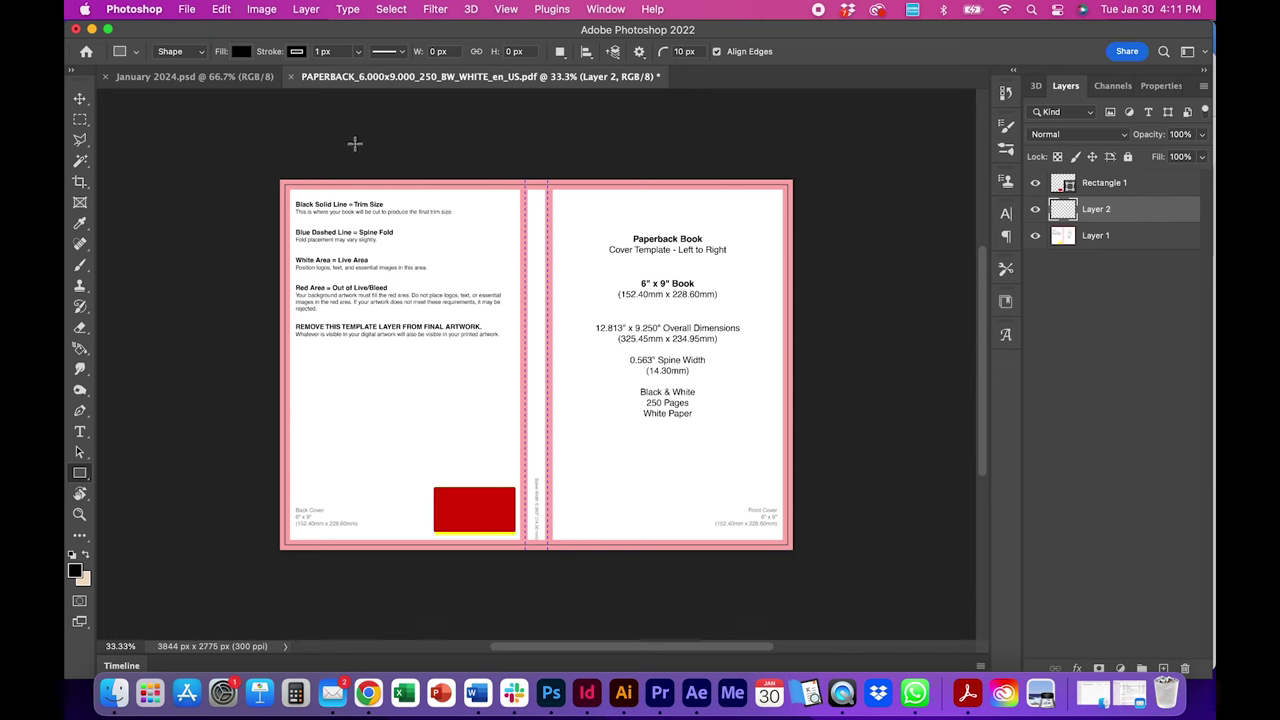
click(221, 10)
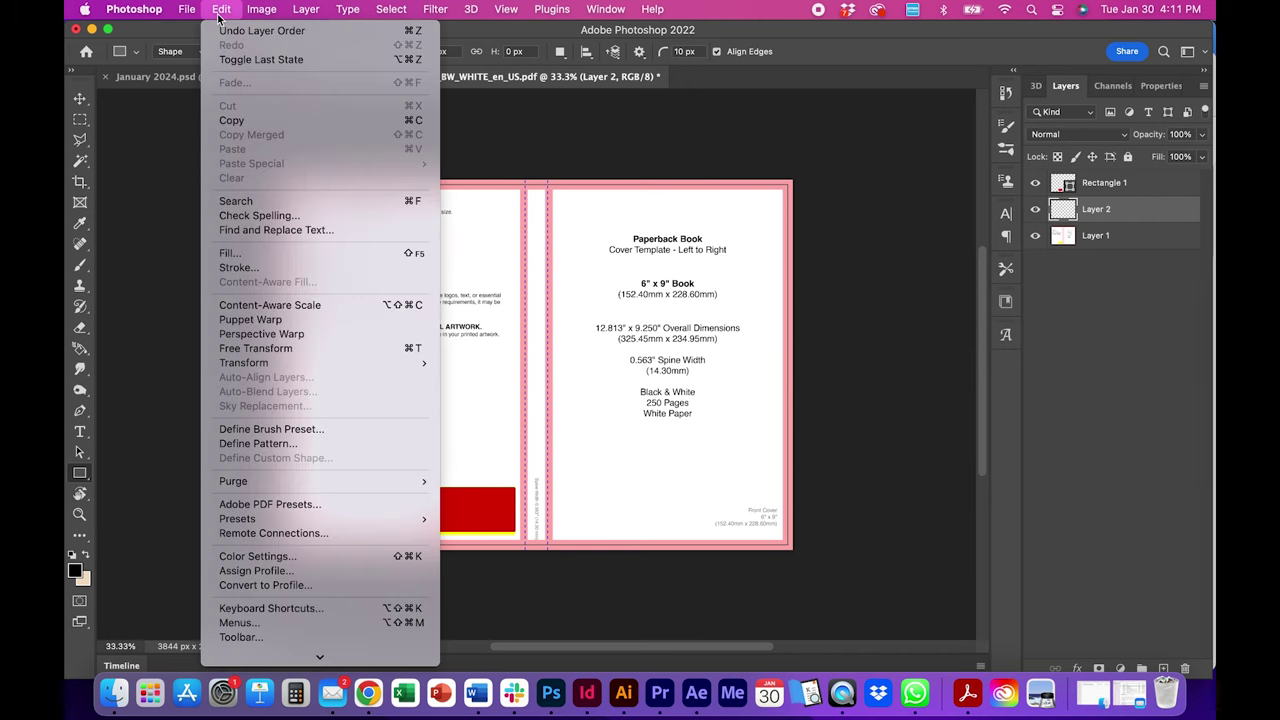
click(224, 254)
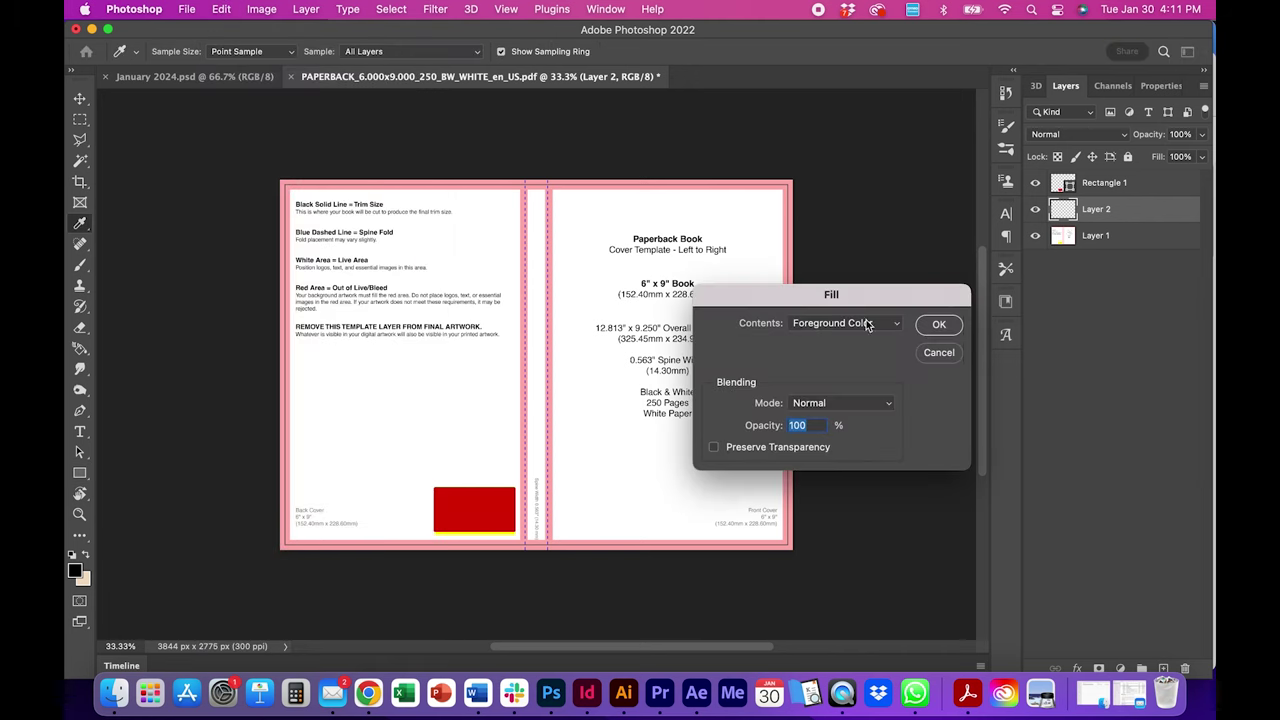
click(932, 324)
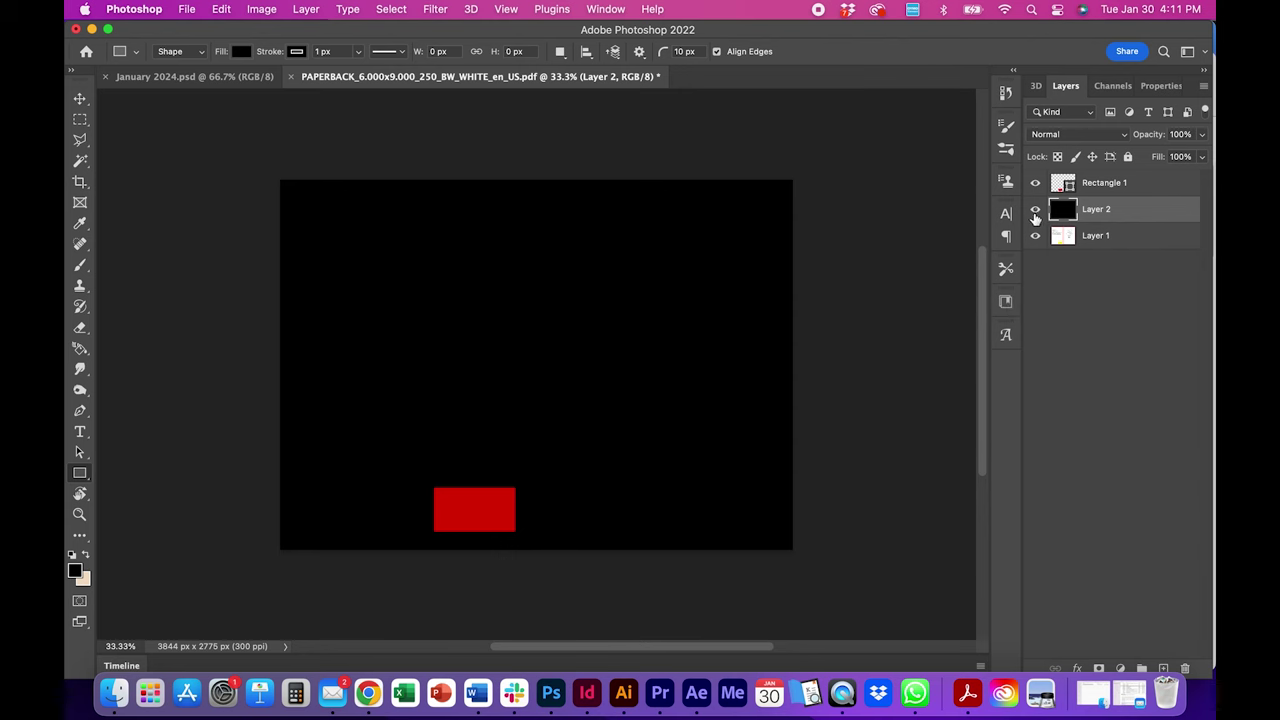
click(1035, 212)
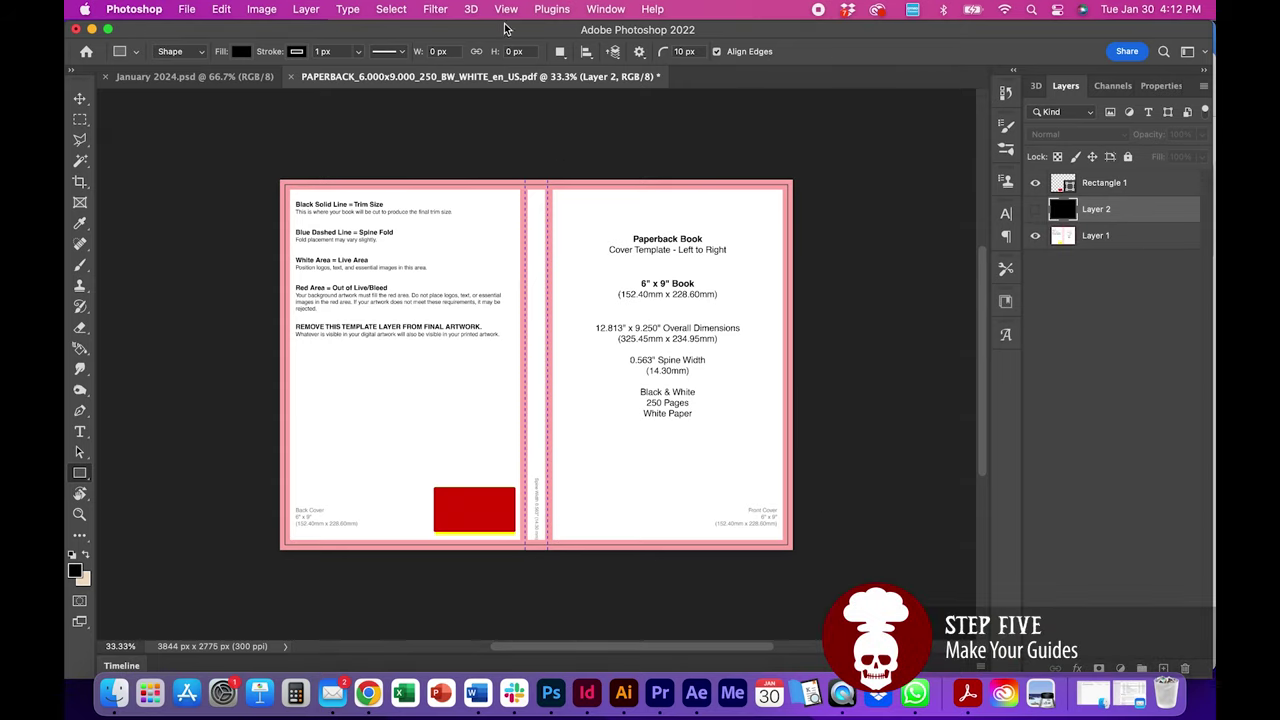
Step: Add two vertical guides through View > Guides > New Guide, the first at 0 px
click(505, 10)
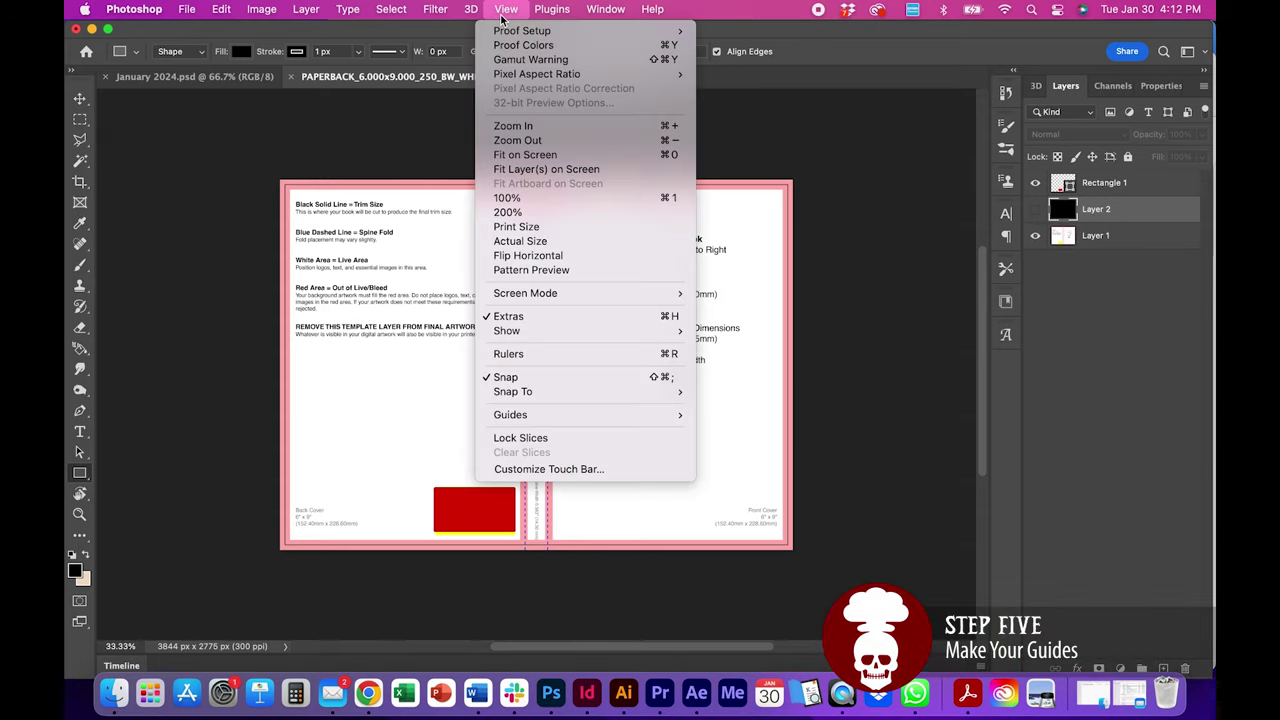
mouse_move(520, 419)
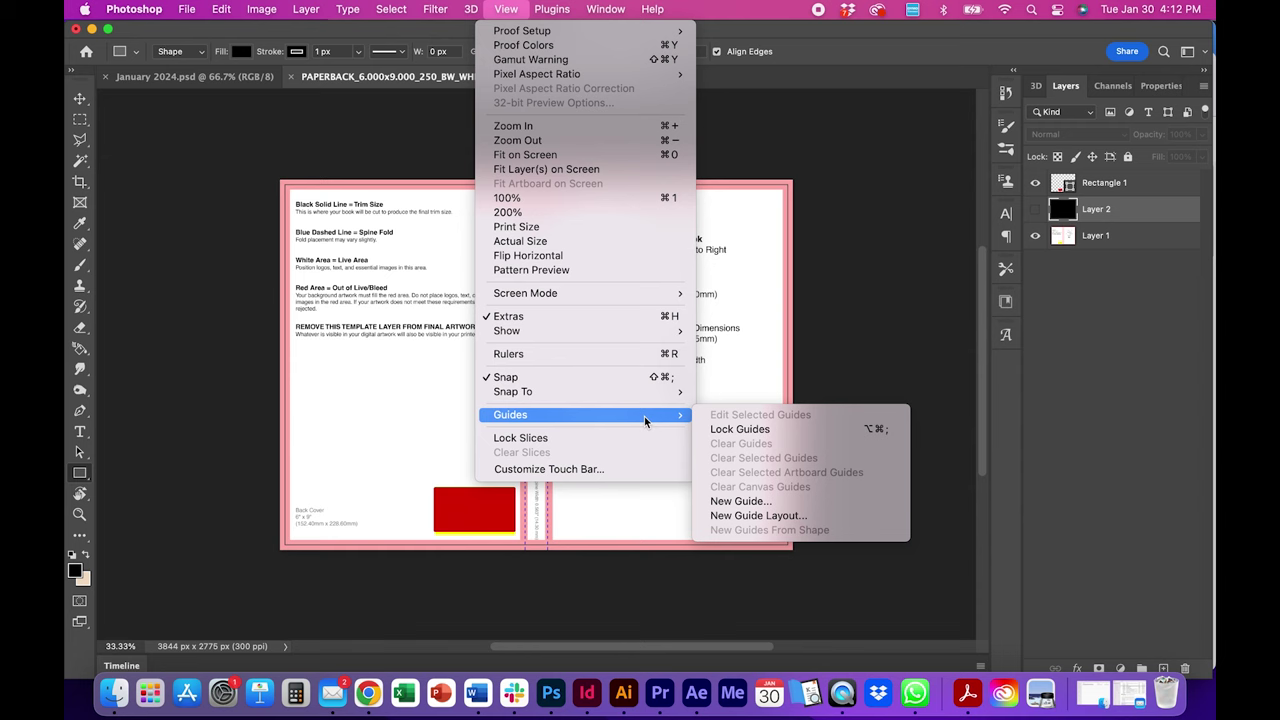
click(740, 501)
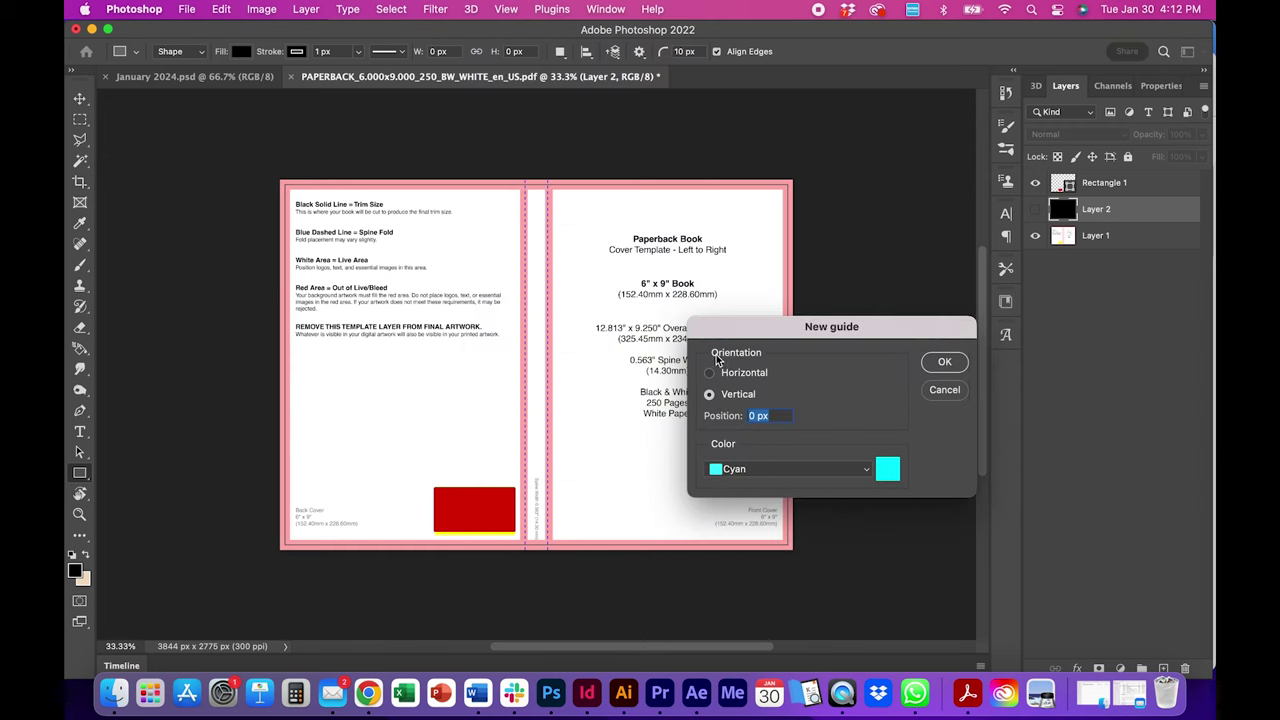
click(942, 362)
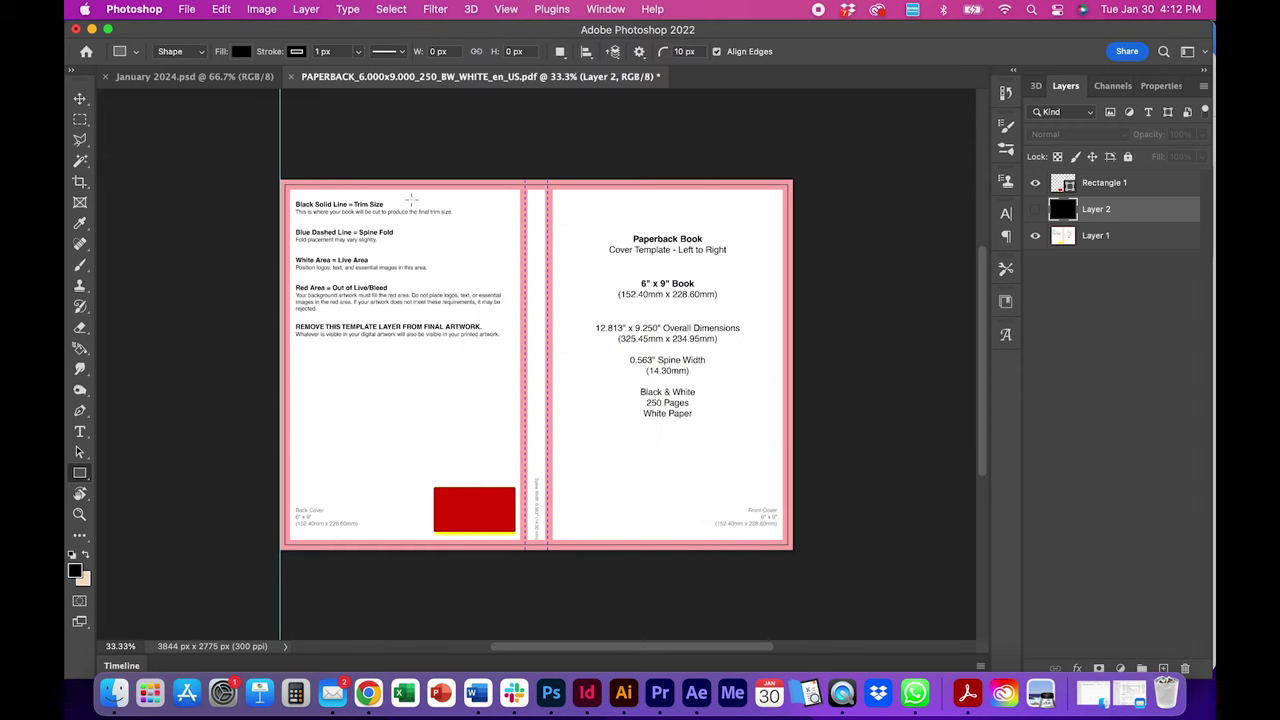
click(505, 10)
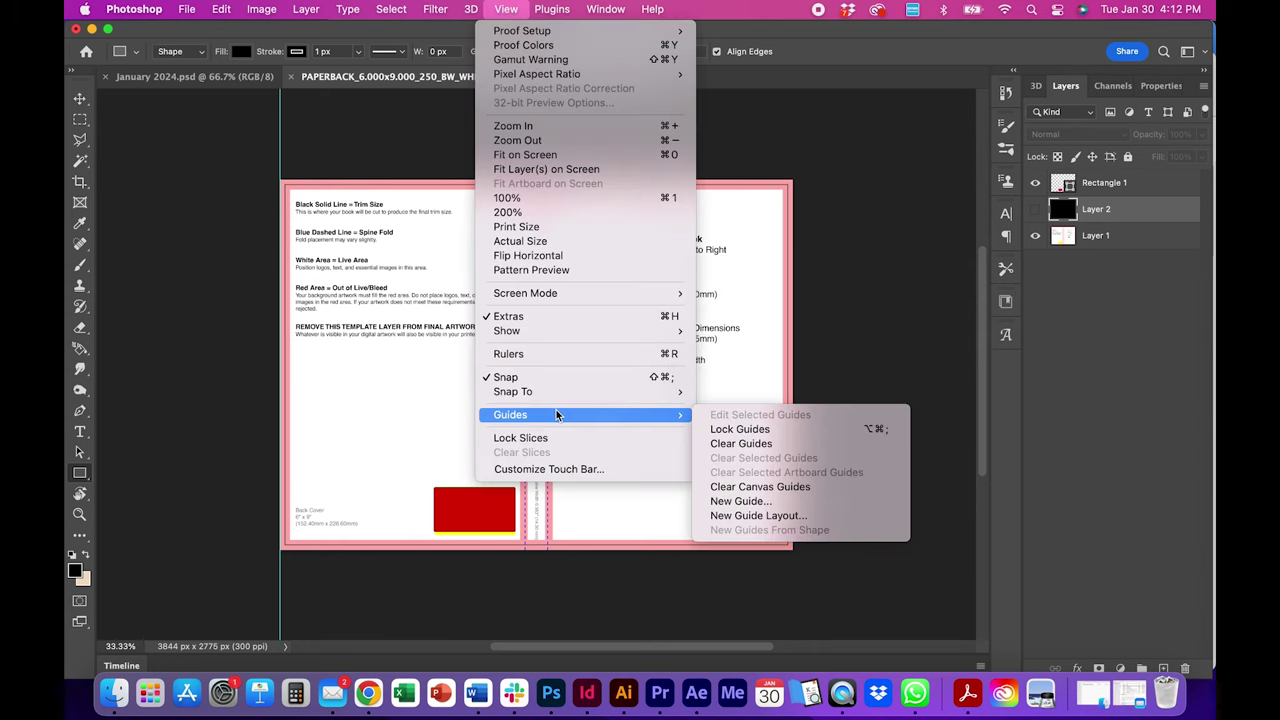
click(722, 501)
click(926, 370)
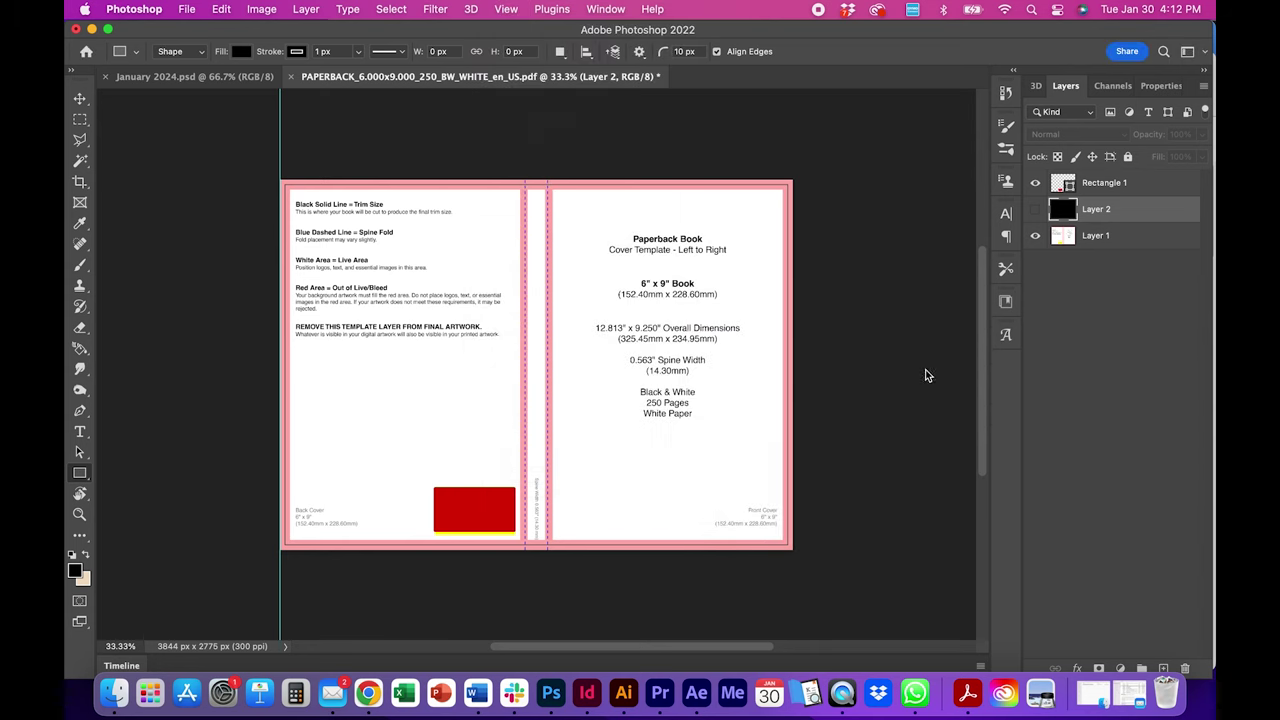
Step: With the Move tool, drag the vertical guide to the template's left edge
click(82, 100)
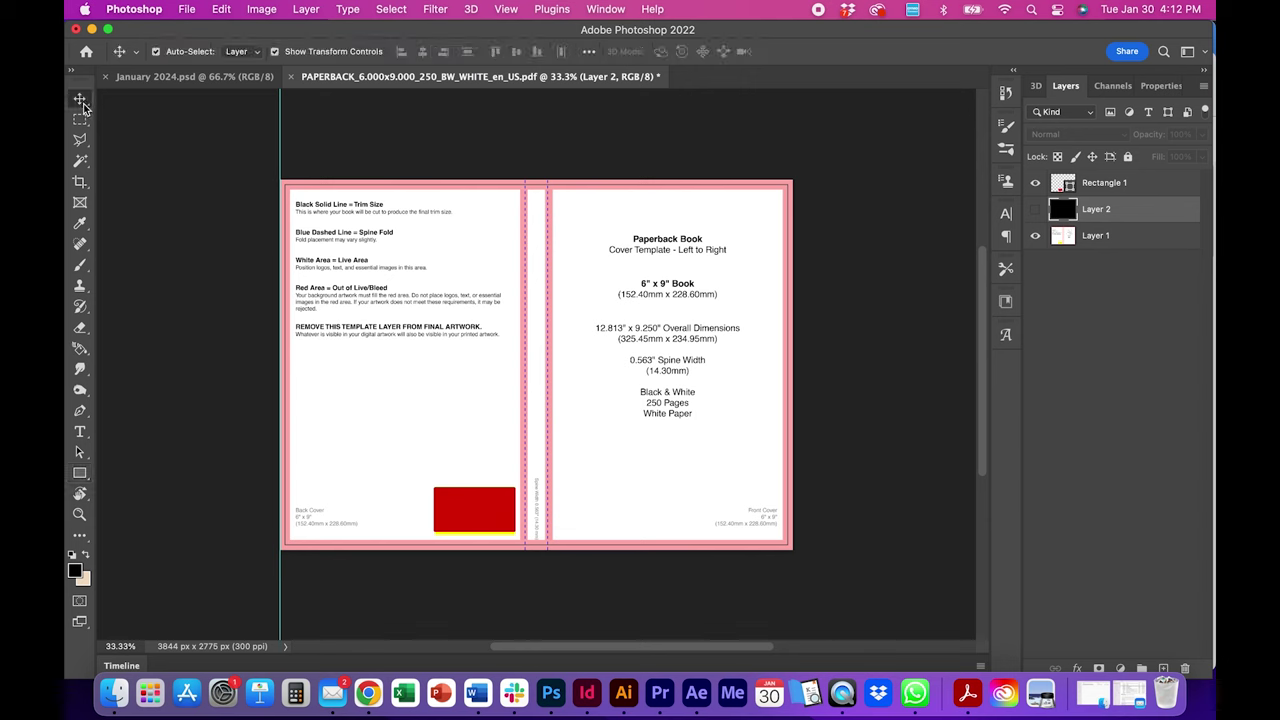
drag(280, 132, 286, 133)
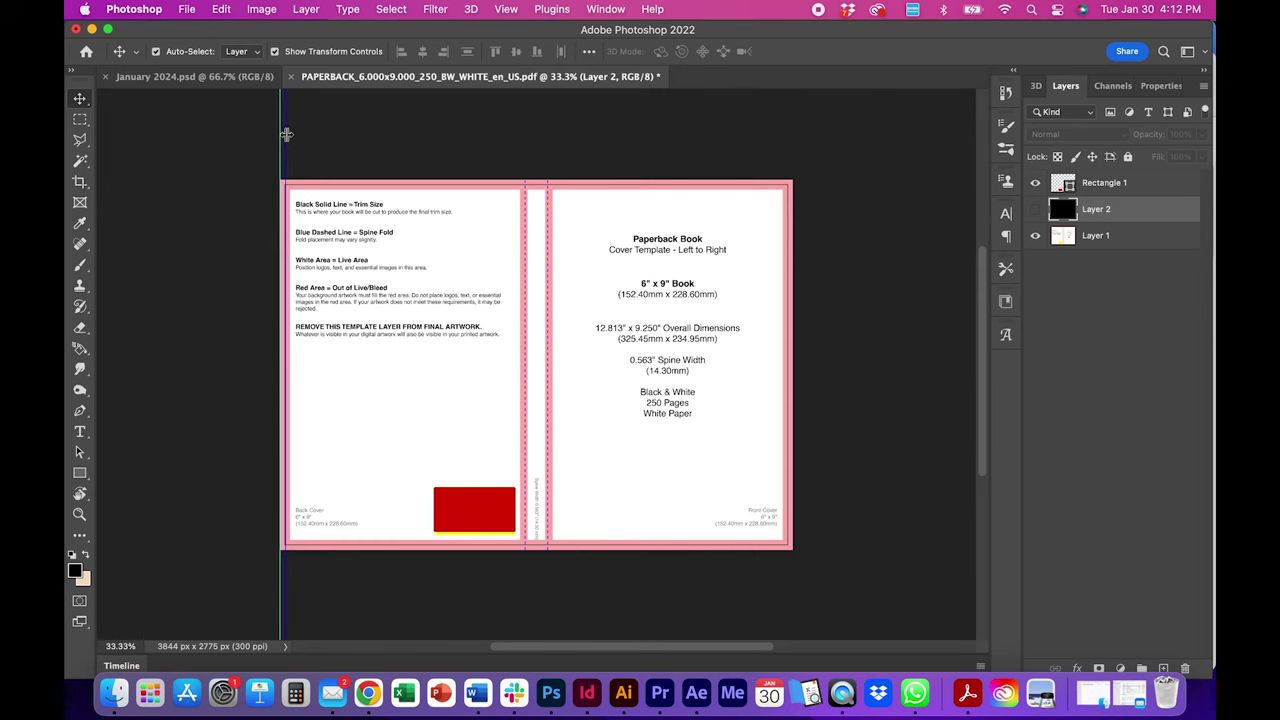
click(514, 10)
mouse_move(591, 396)
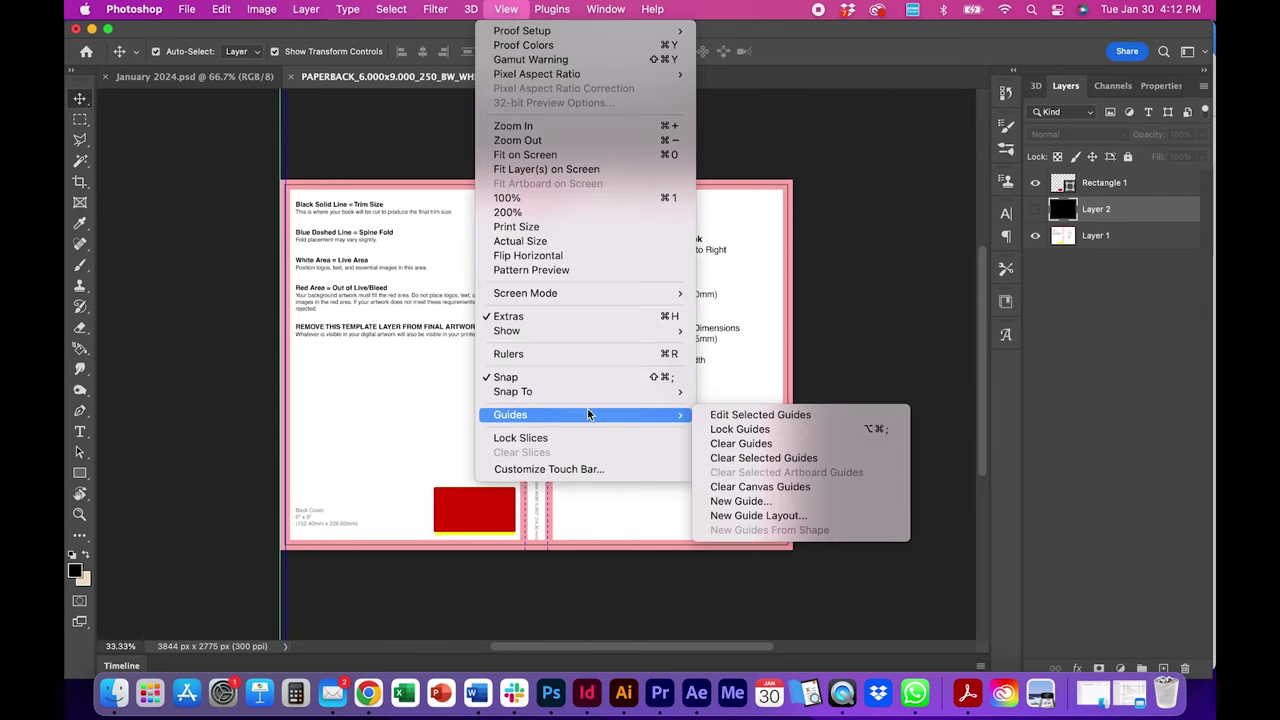
click(745, 501)
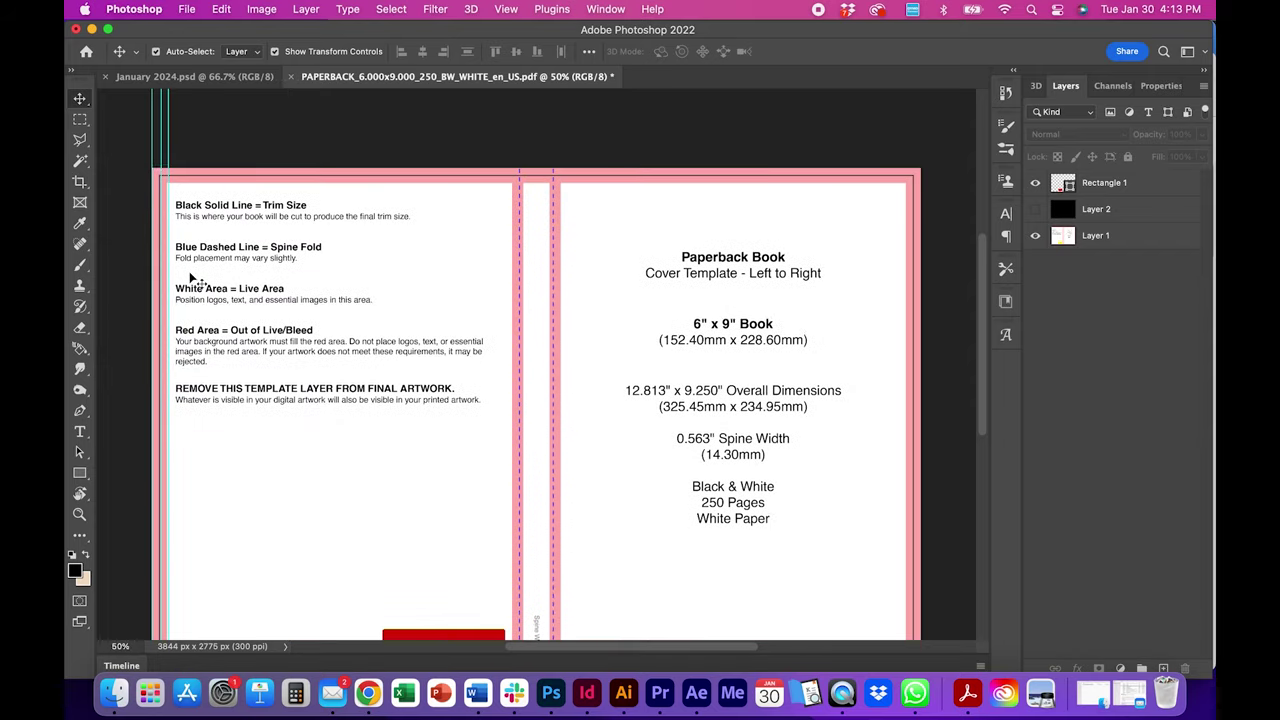
Step: Pull a vertical guide to the spine edge and add several more vertical guides with New Guide
click(506, 9)
key(Escape)
drag(167, 262, 512, 262)
click(506, 9)
click(530, 425)
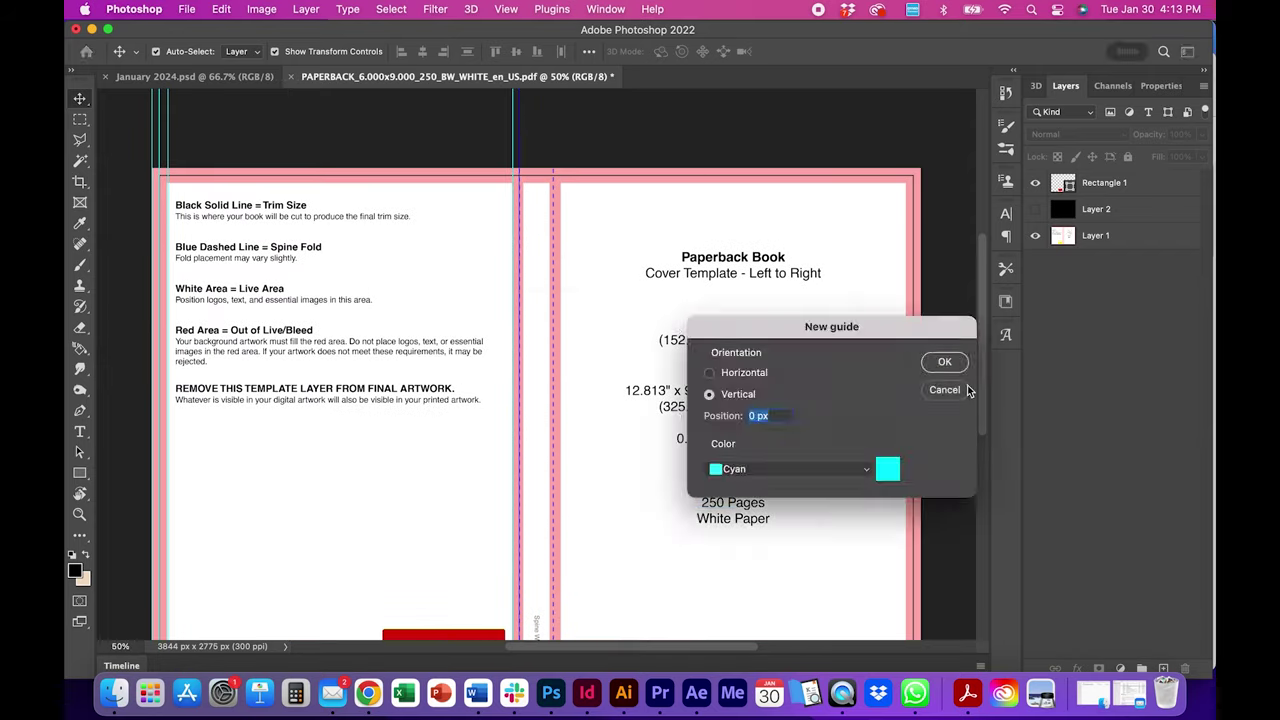
key(Return)
click(506, 9)
click(530, 425)
key(Return)
click(506, 9)
click(530, 425)
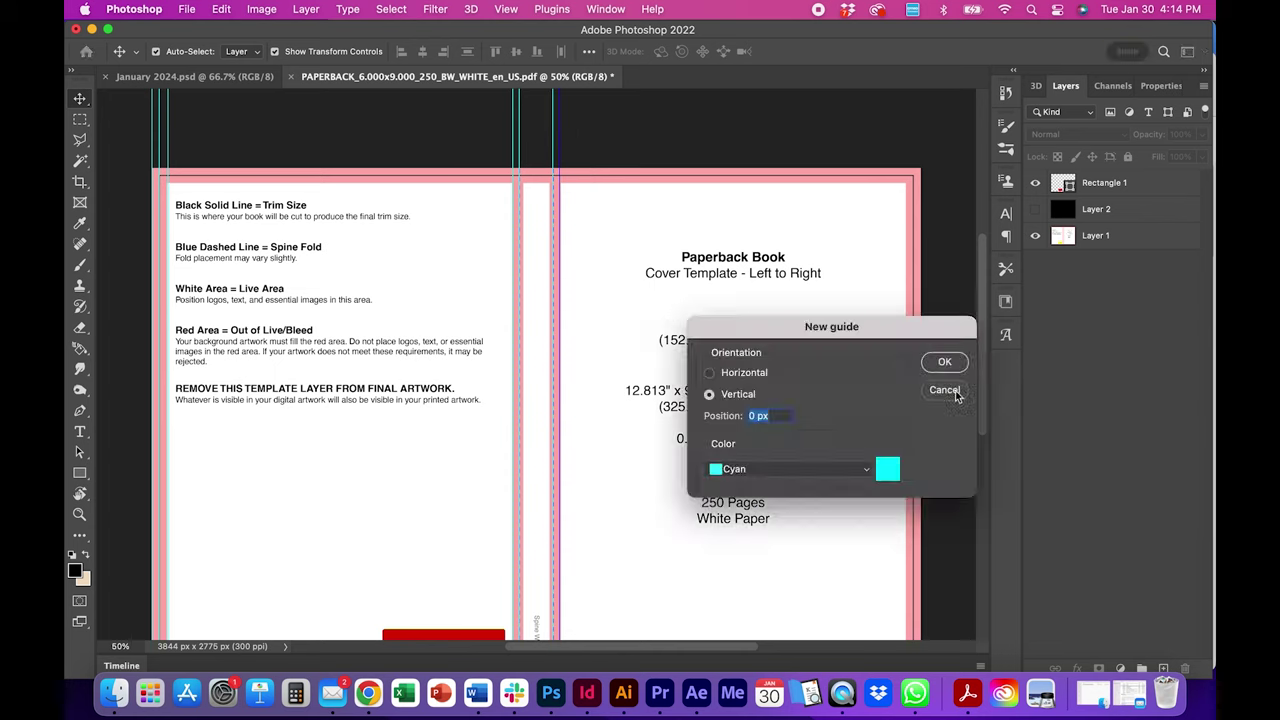
key(Return)
click(506, 9)
click(530, 425)
key(Return)
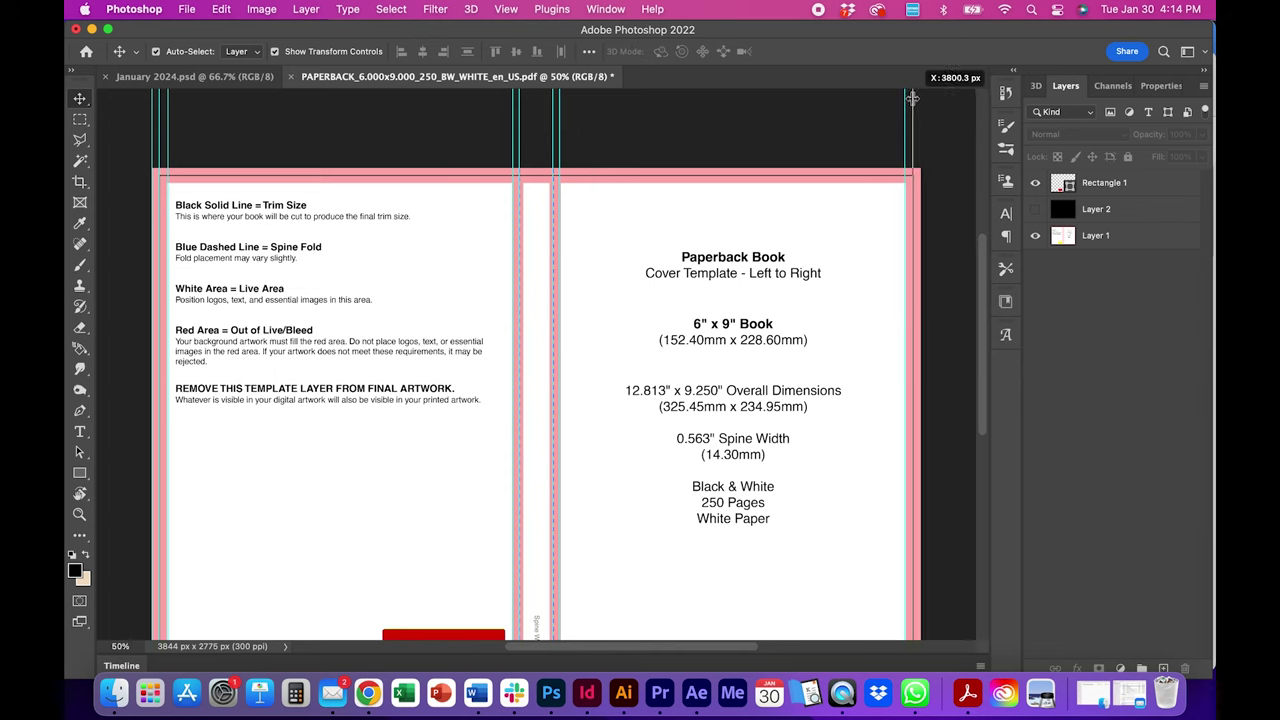
click(506, 9)
click(530, 425)
key(Return)
Step: Place a guide at the front cover's right edge and add horizontal guides near the top
drag(917, 93, 918, 93)
click(506, 9)
click(600, 420)
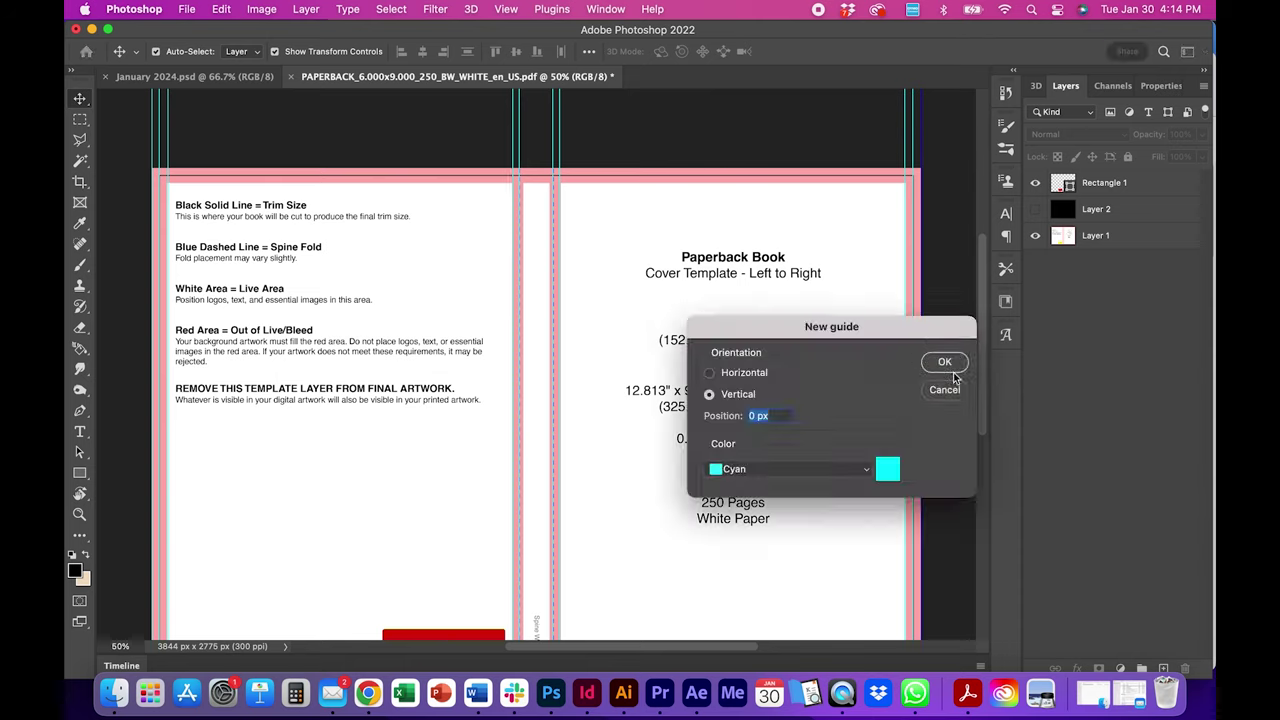
click(940, 362)
click(506, 9)
click(600, 420)
key(Return)
click(499, 9)
click(530, 425)
key(Return)
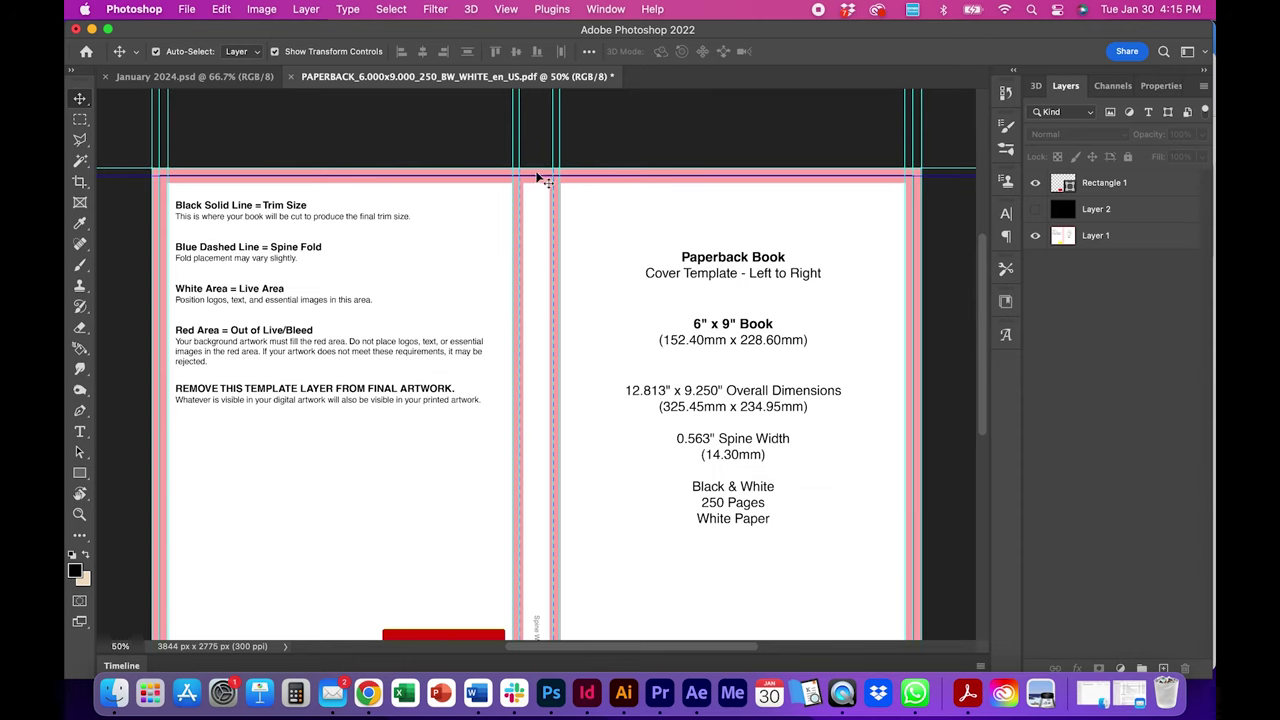
click(506, 9)
click(530, 425)
key(Return)
Step: Add a horizontal guide and move it to the cover's bottom edge
key(super+minus)
click(506, 9)
click(760, 470)
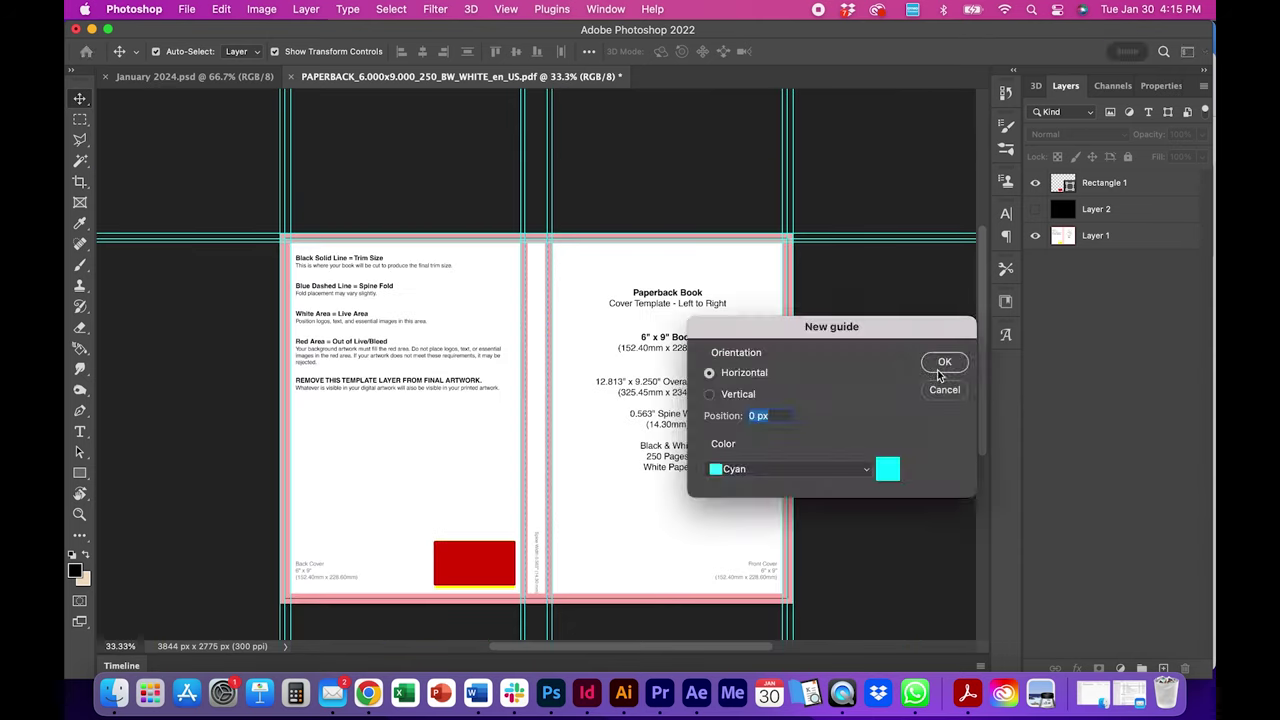
click(940, 363)
click(506, 9)
key(Escape)
mouse_move(465, 594)
mouse_down()
mouse_move(466, 578)
mouse_move(466, 594)
mouse_up()
key(super+plus)
click(587, 549)
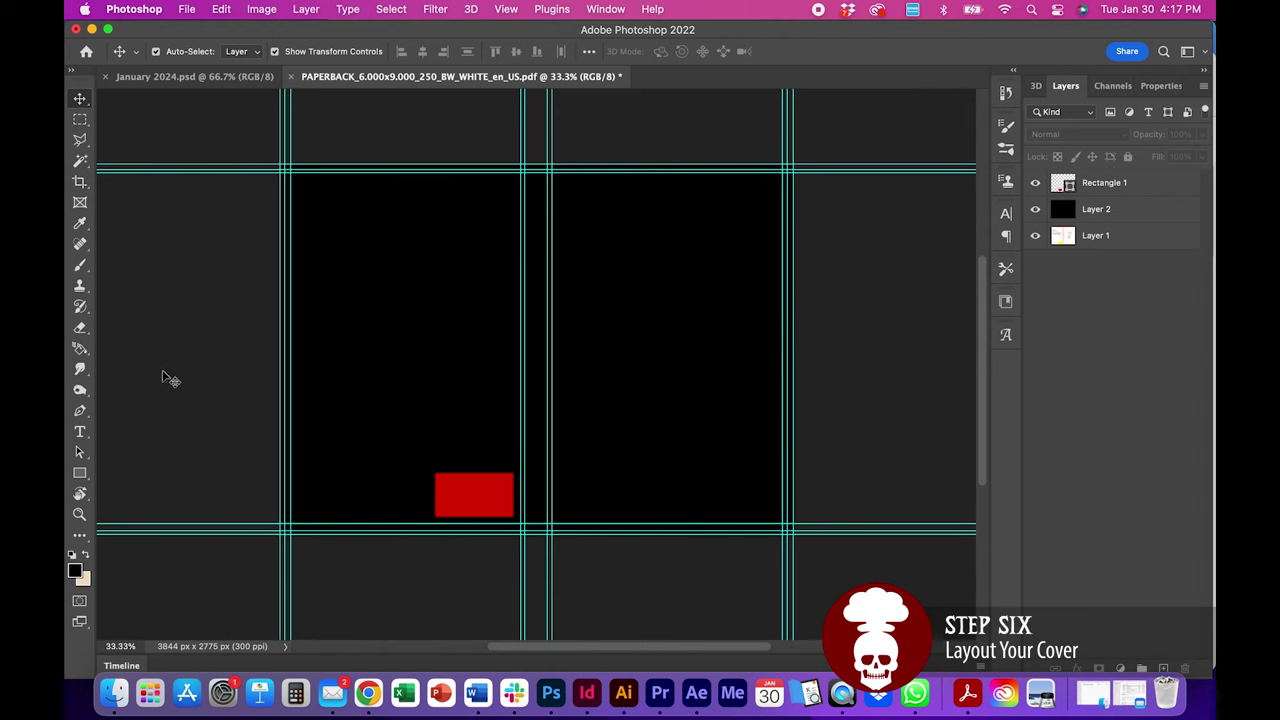
Step: Type the title THE BIG GROSS MONSTER on the front cover in a light colour
click(80, 433)
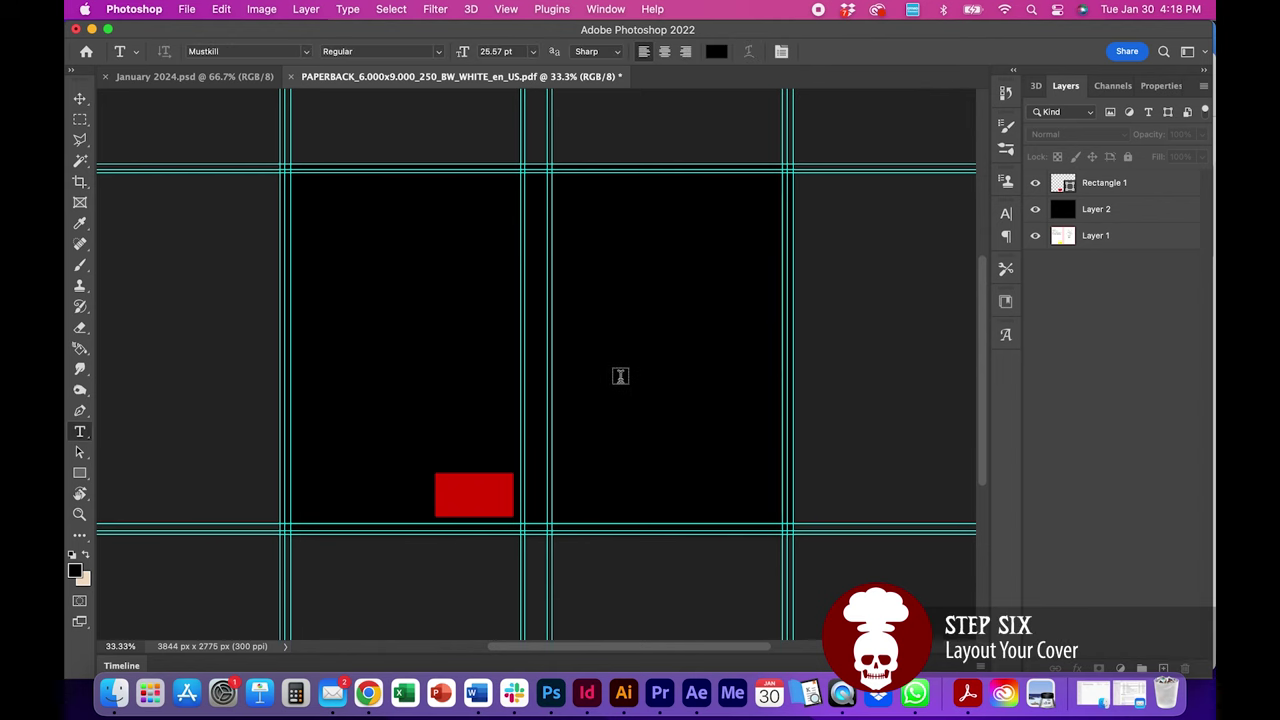
click(620, 376)
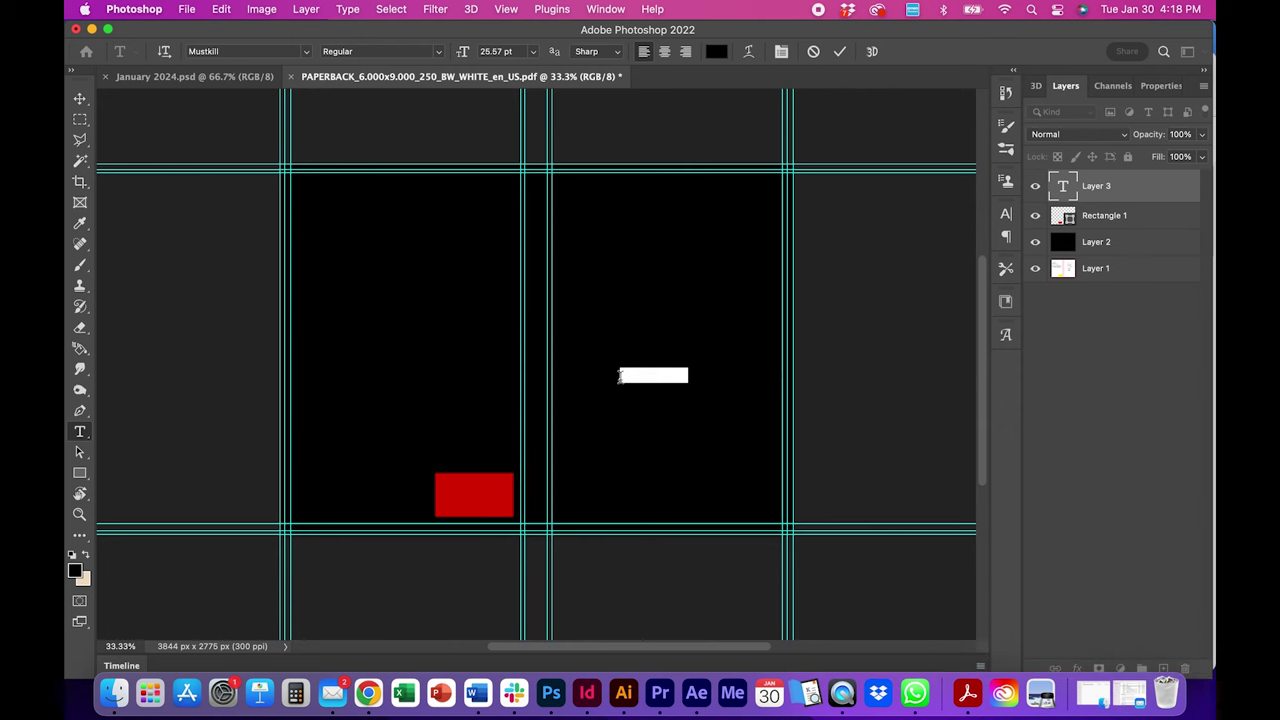
text(Th)
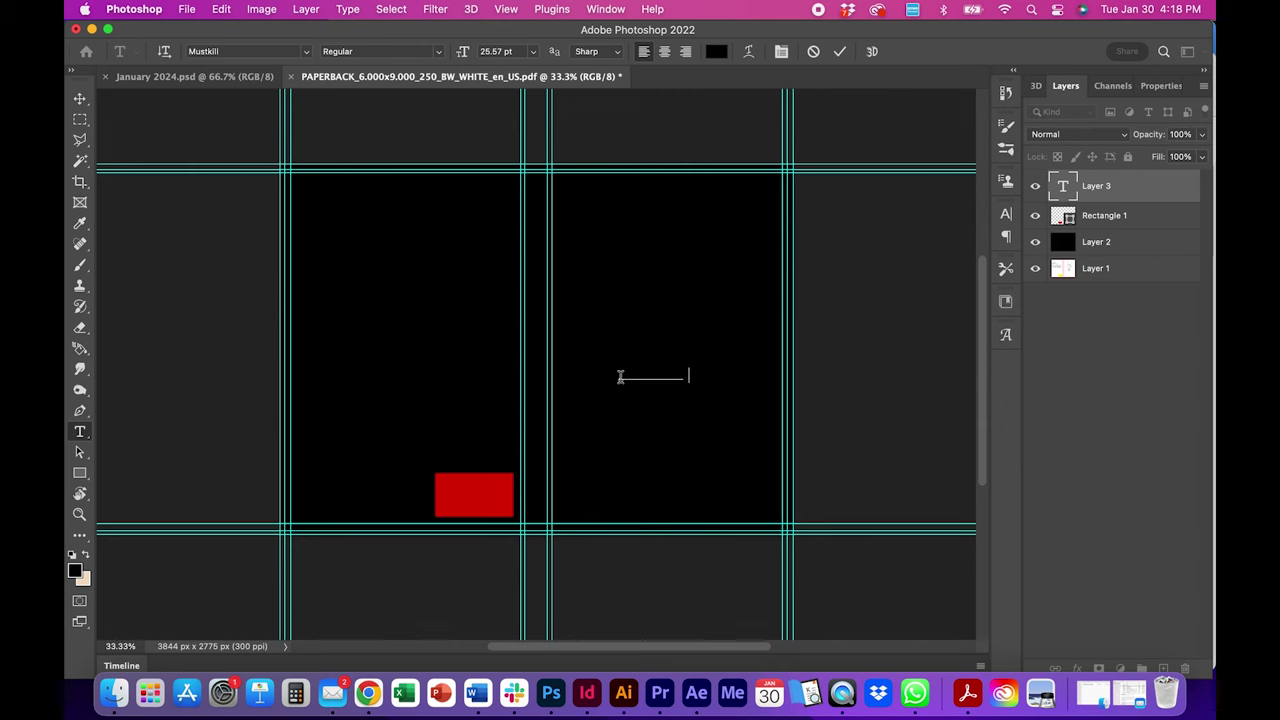
key(super+a)
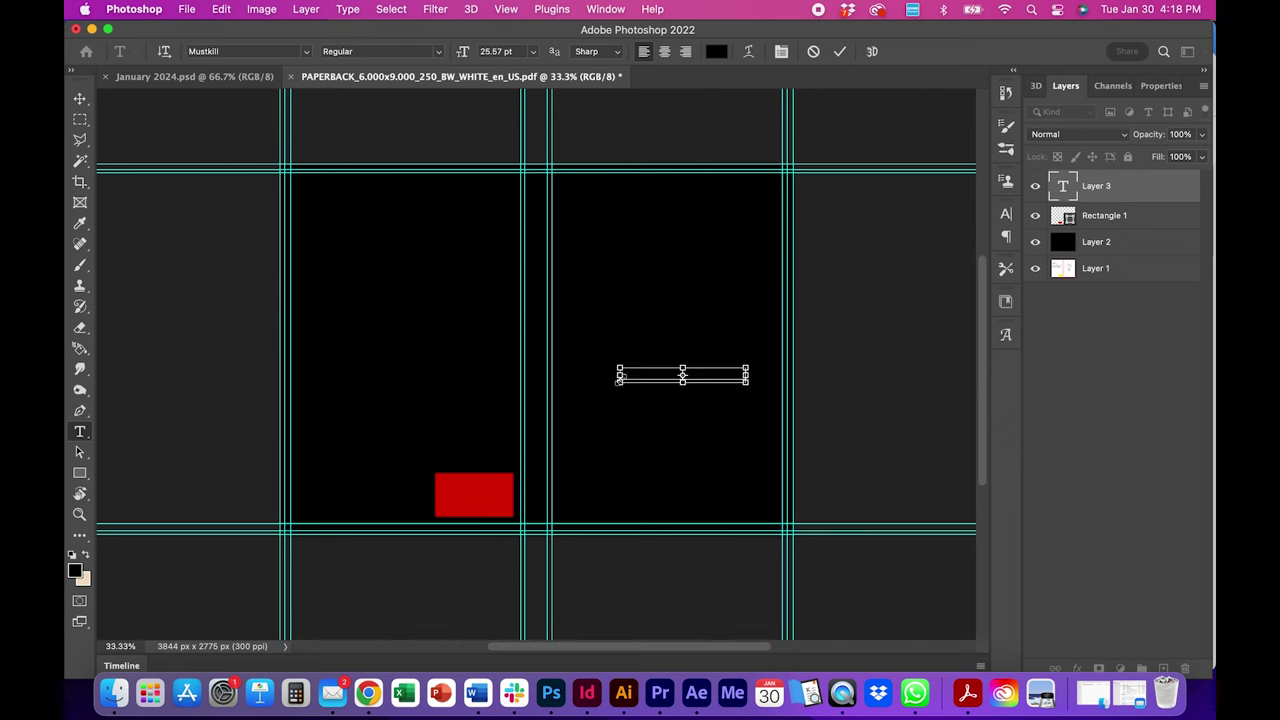
click(88, 558)
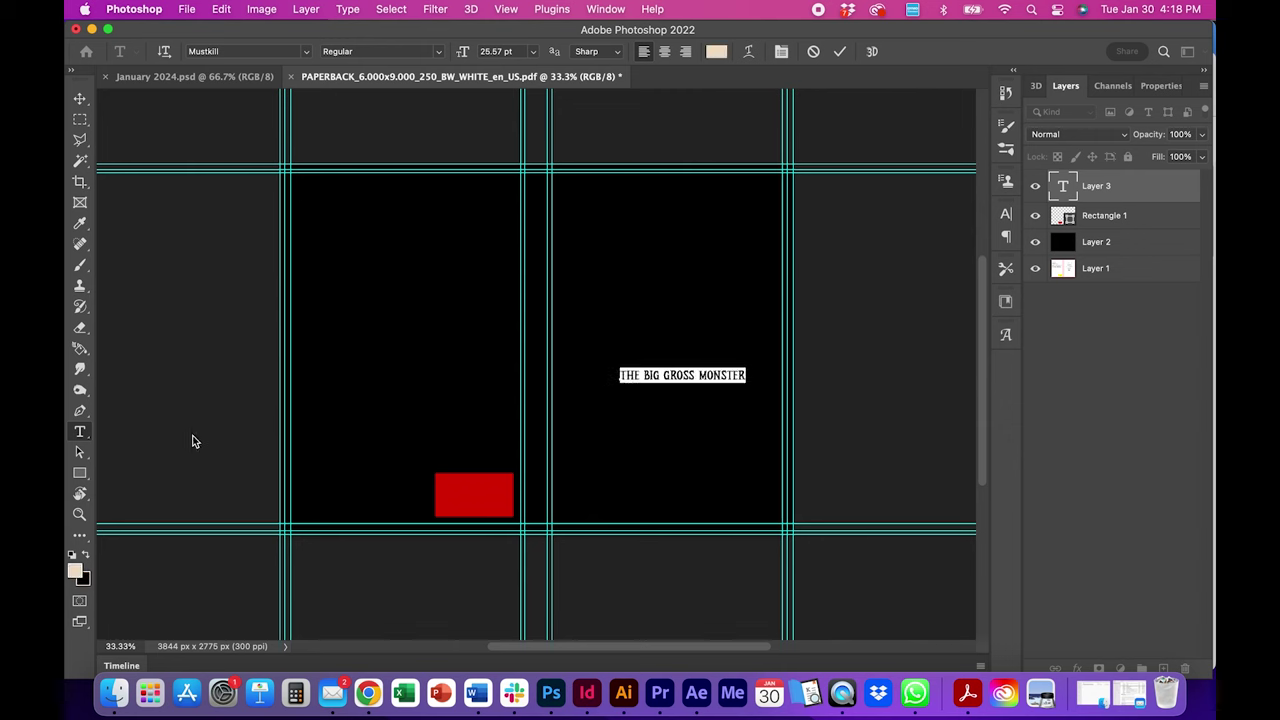
click(80, 99)
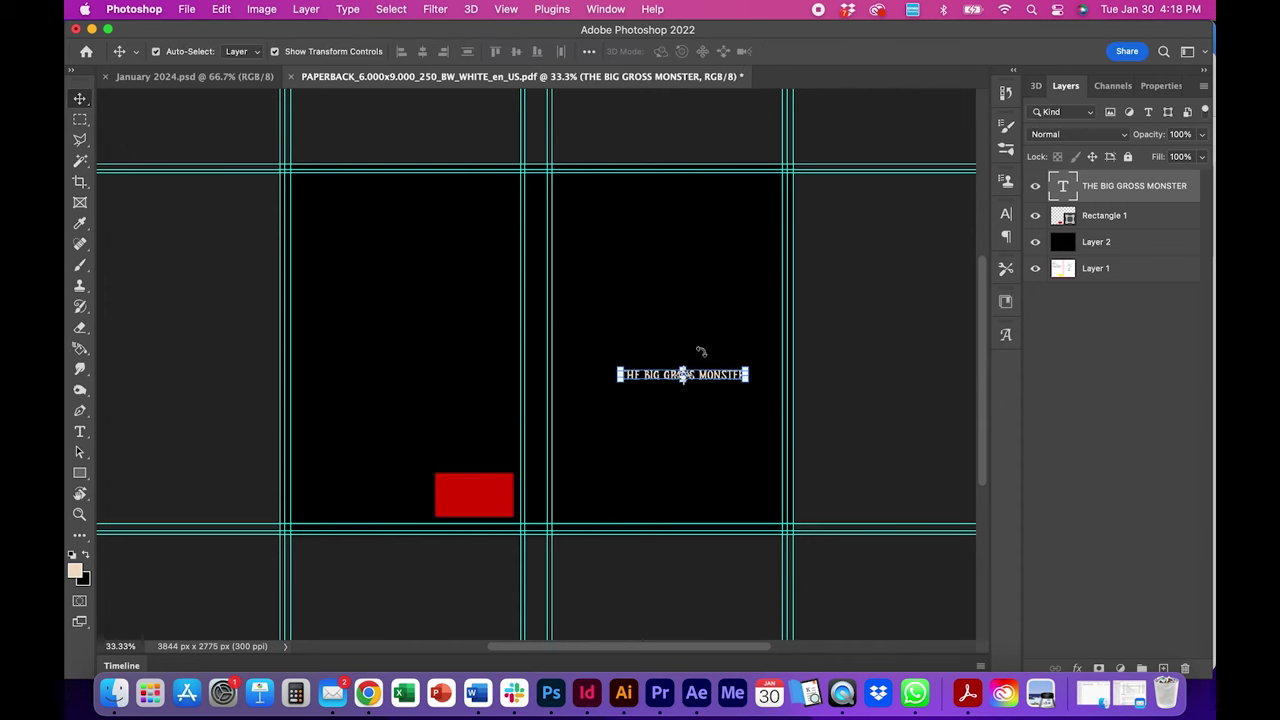
Step: Enlarge the title to about 169% and shift it left and down on the front cover
drag(738, 386, 826, 430)
drag(762, 384, 739, 399)
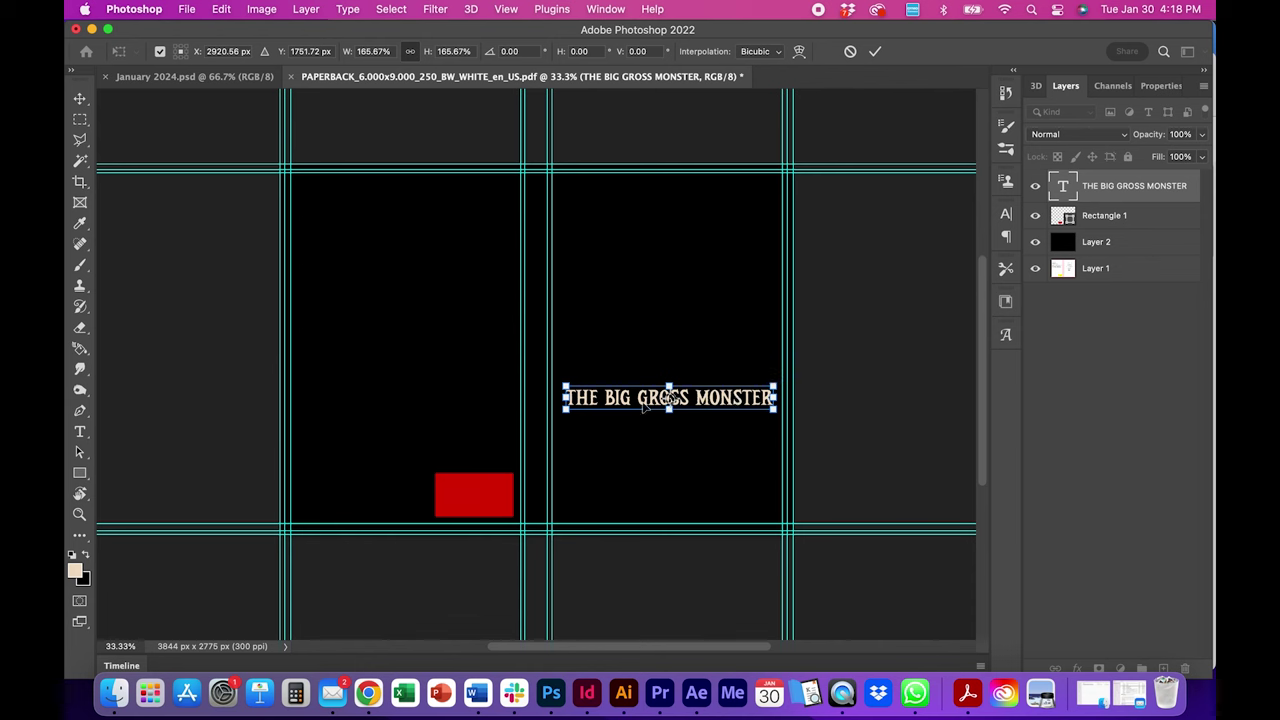
key(Return)
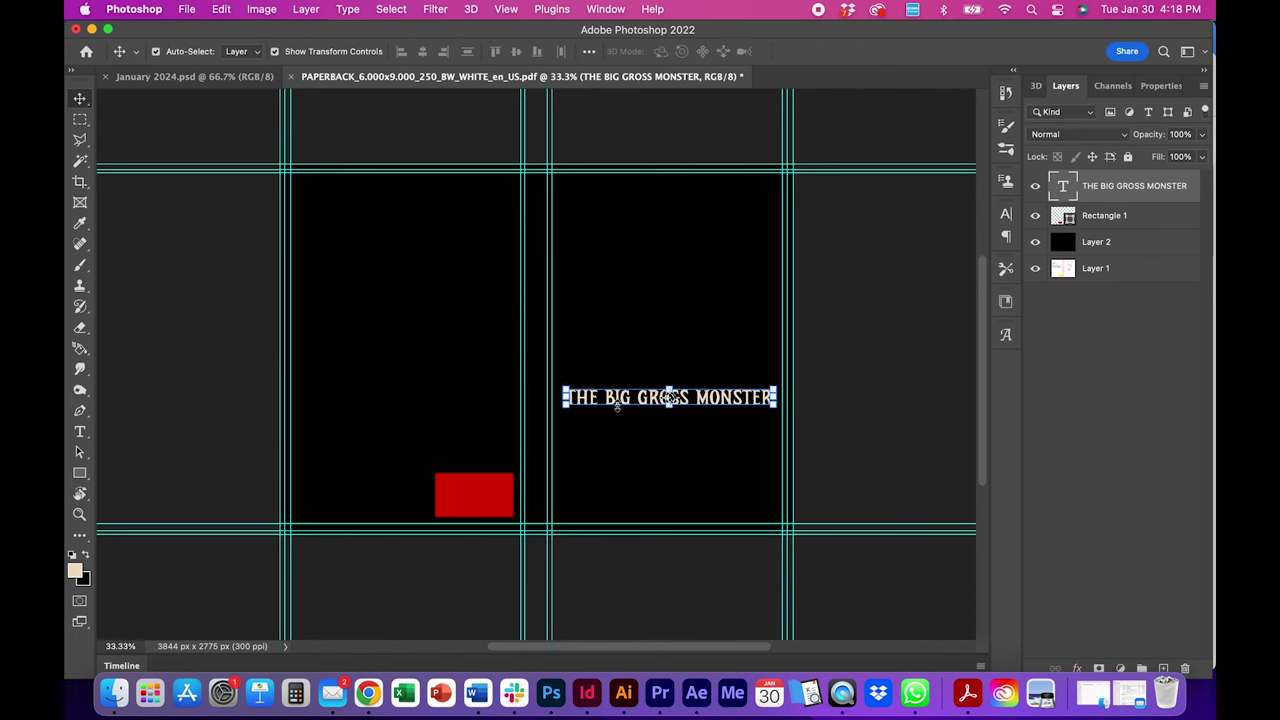
Step: Give the title layer a white Color Overlay in Blending Options
right_click(1062, 184)
click(1048, 186)
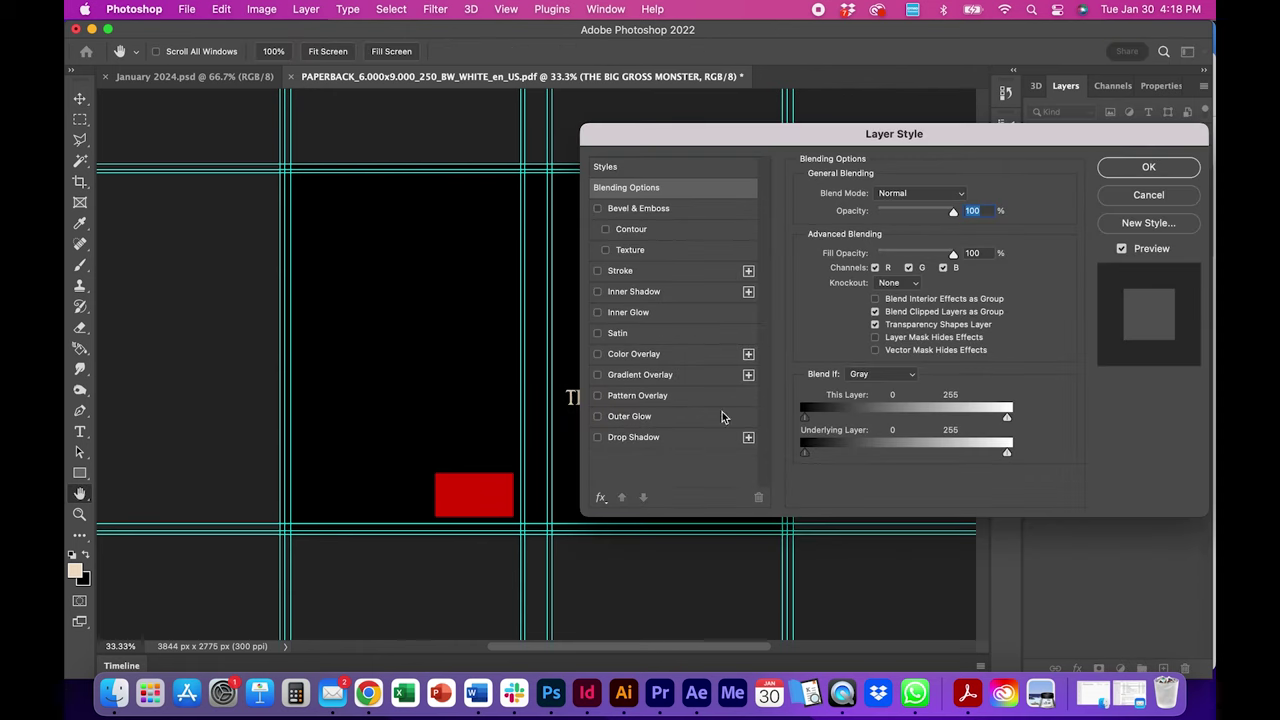
click(640, 354)
click(960, 195)
drag(886, 300, 668, 203)
click(1075, 249)
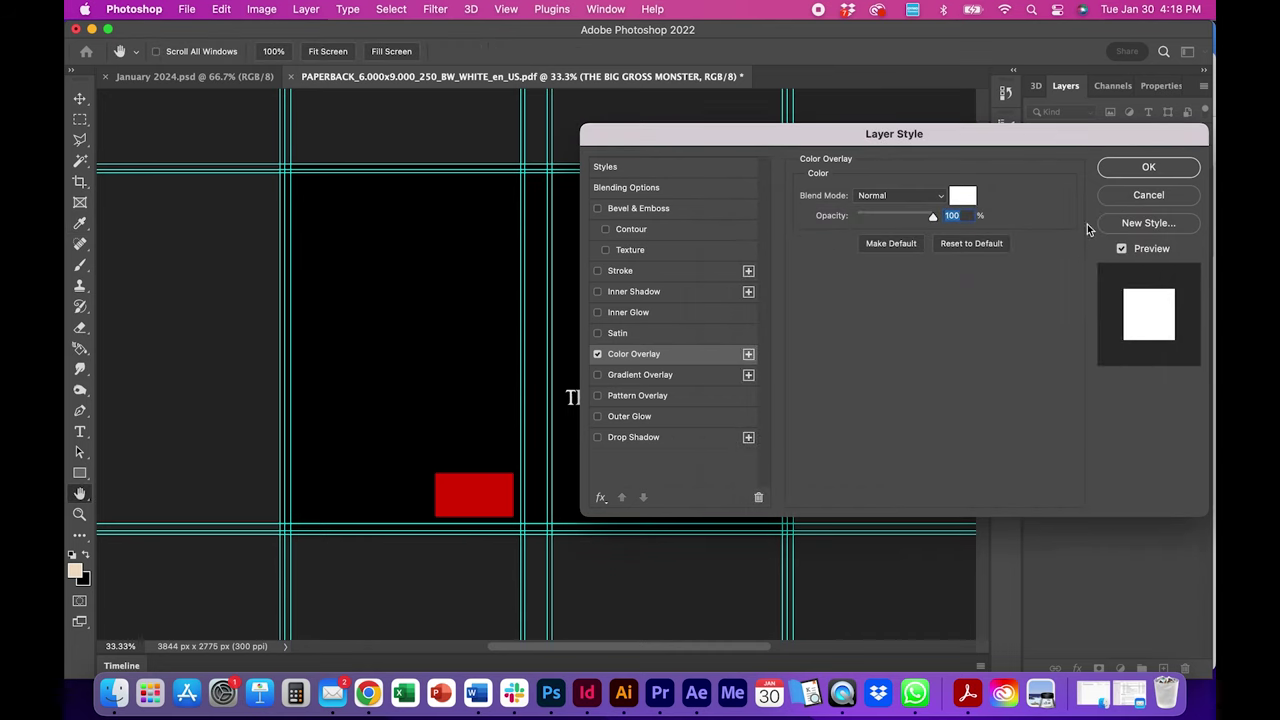
click(1130, 172)
click(900, 340)
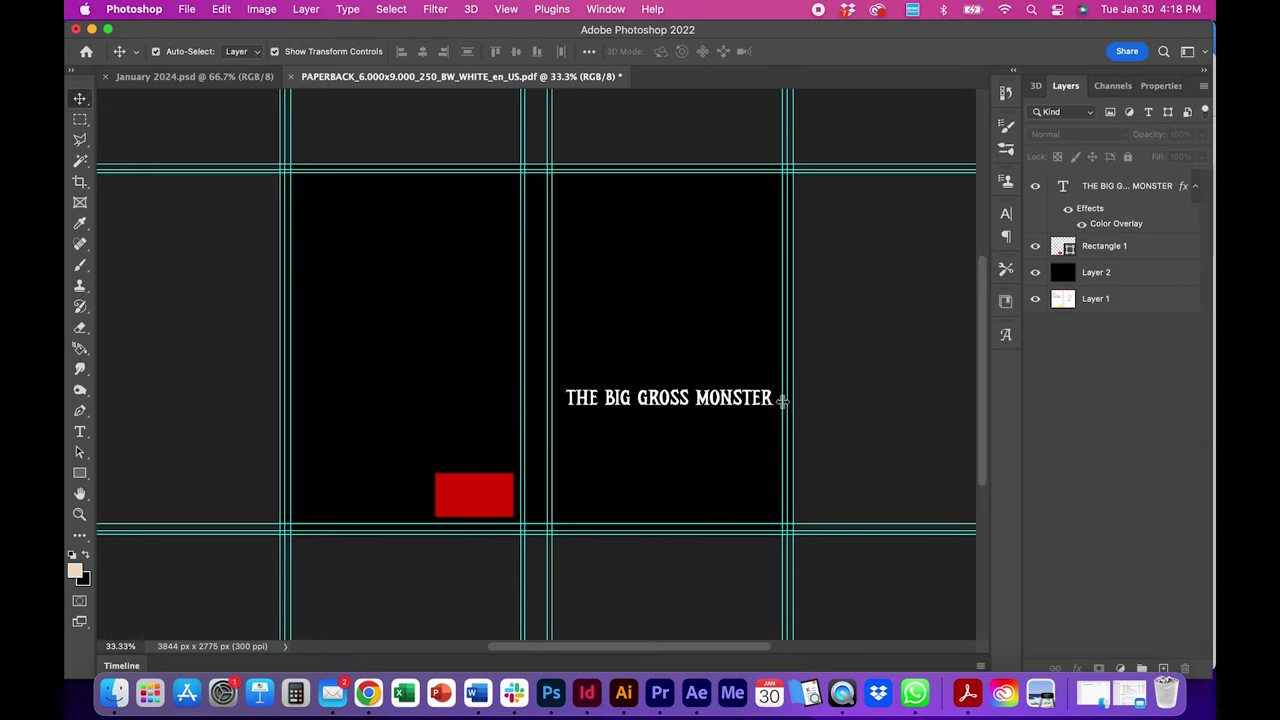
click(733, 405)
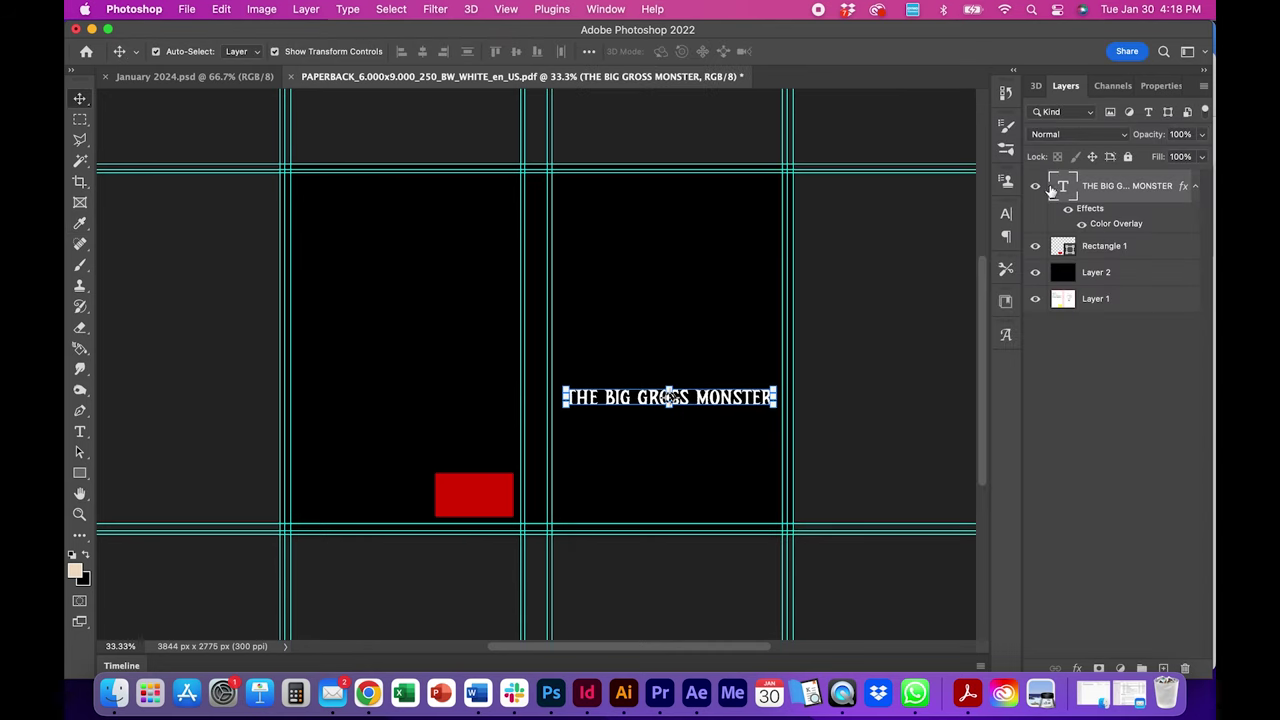
Step: Duplicate the title, rotate it 90° at 68% onto the spine, then duplicate that spine copy
drag(1072, 186, 1166, 664)
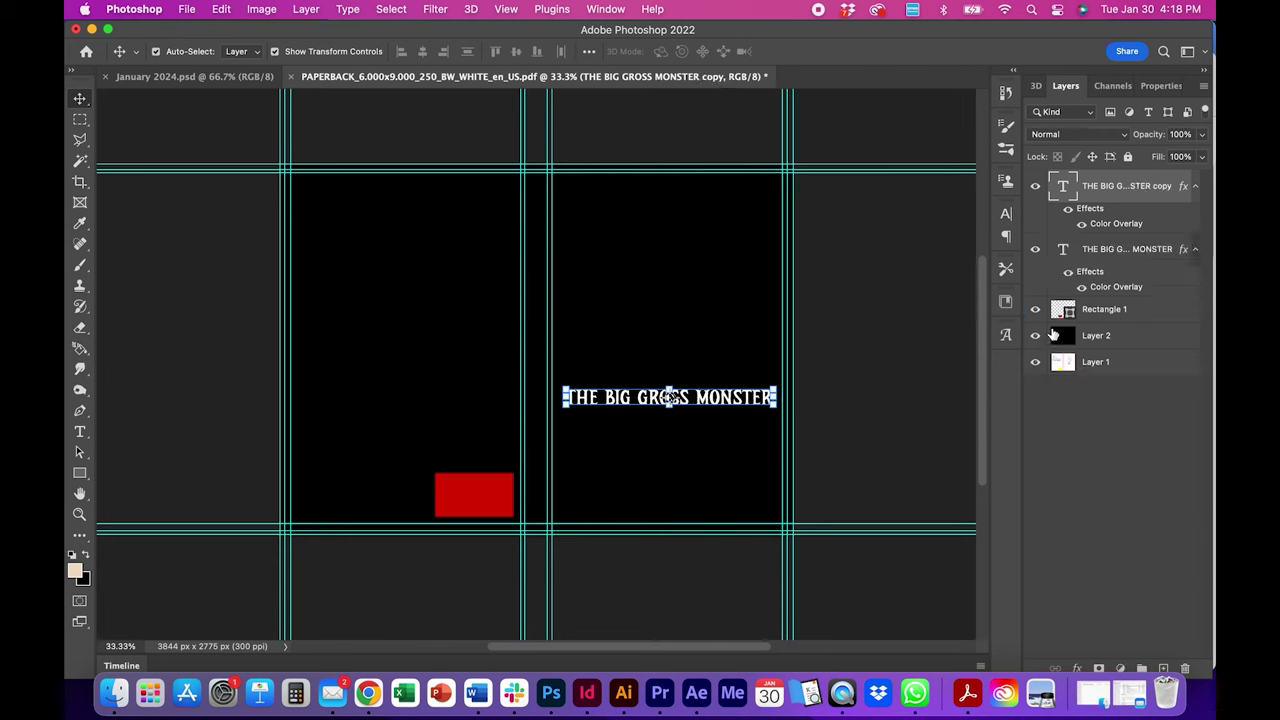
drag(669, 397, 565, 294)
drag(680, 276, 586, 385)
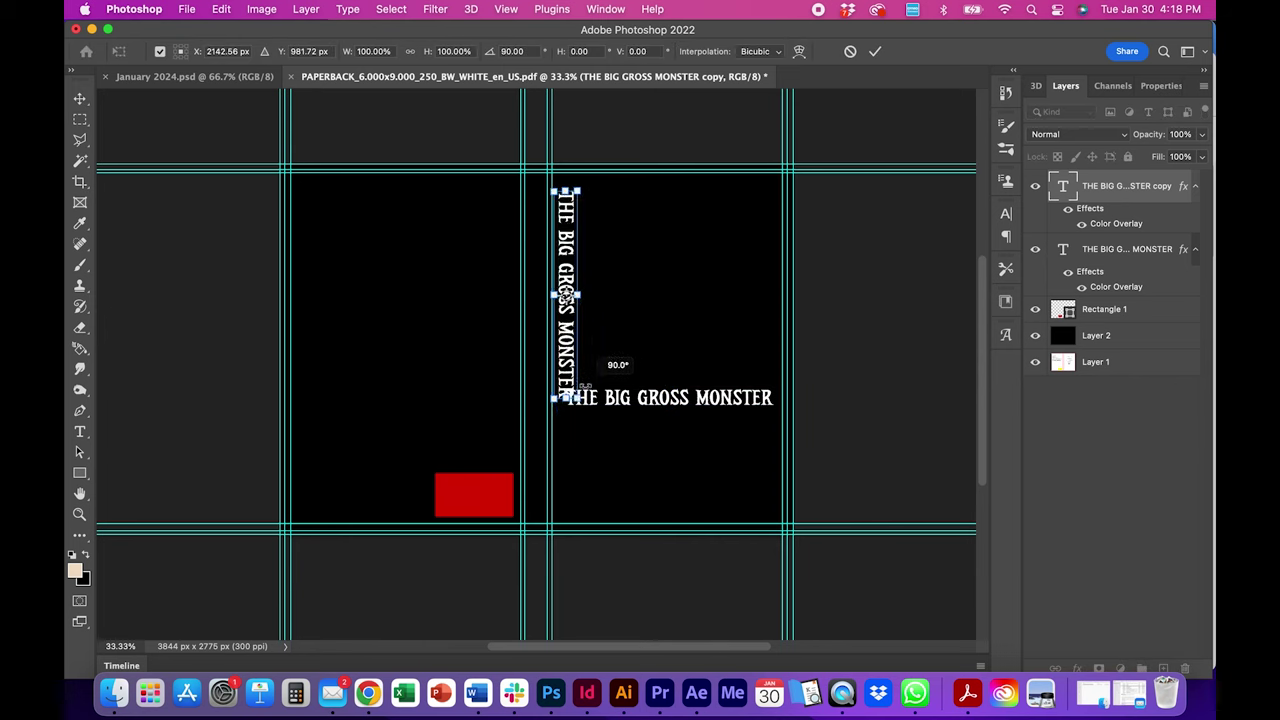
drag(585, 386, 547, 353)
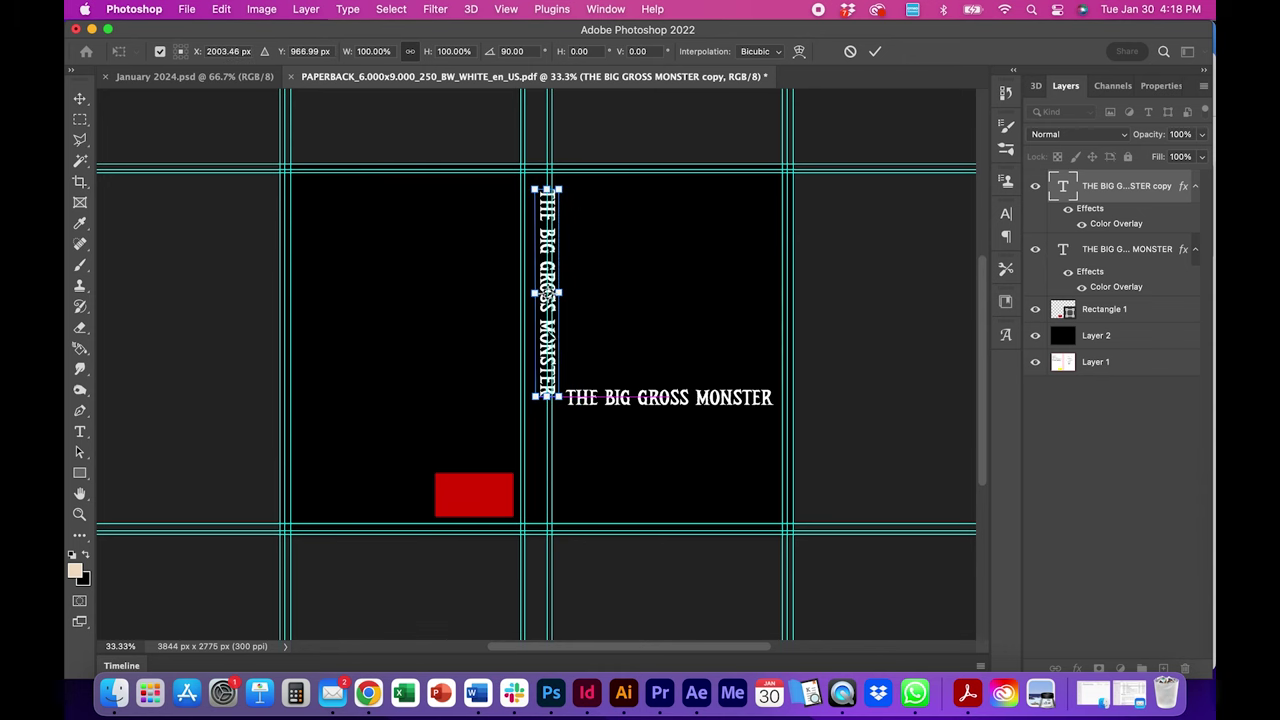
drag(558, 188, 535, 220)
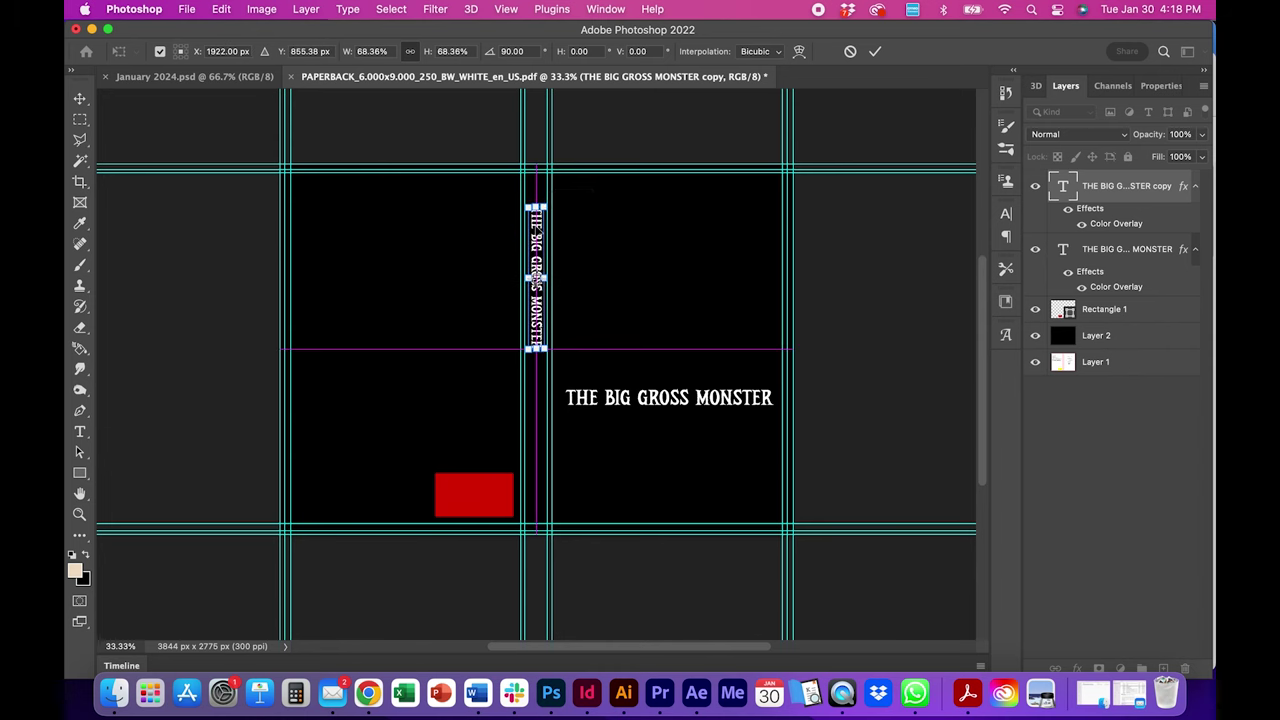
key(Return)
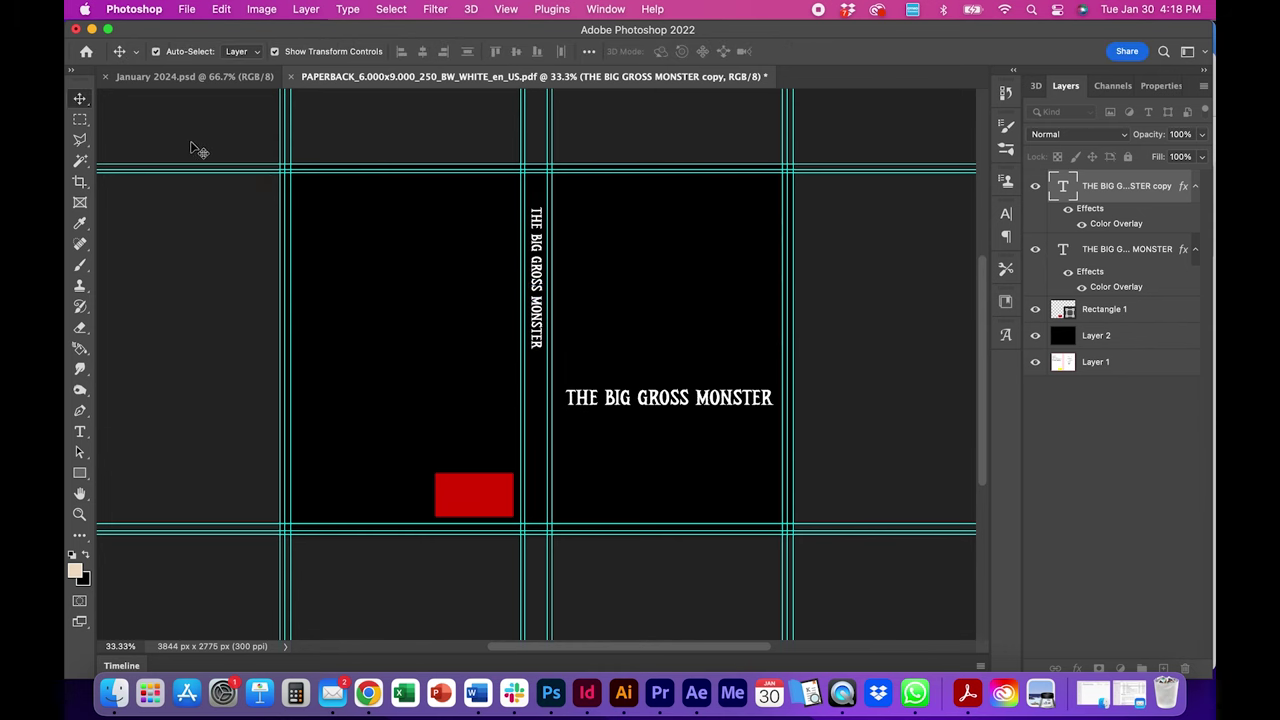
click(191, 143)
drag(1097, 186, 1164, 668)
Step: Move the spine title copy down and retype it as CHAD HERCULES
key(shift+Down)
key(shift+Down)
key(shift+Down)
key(shift+Down)
key(shift+Down)
key(shift+Down)
key(shift+Down)
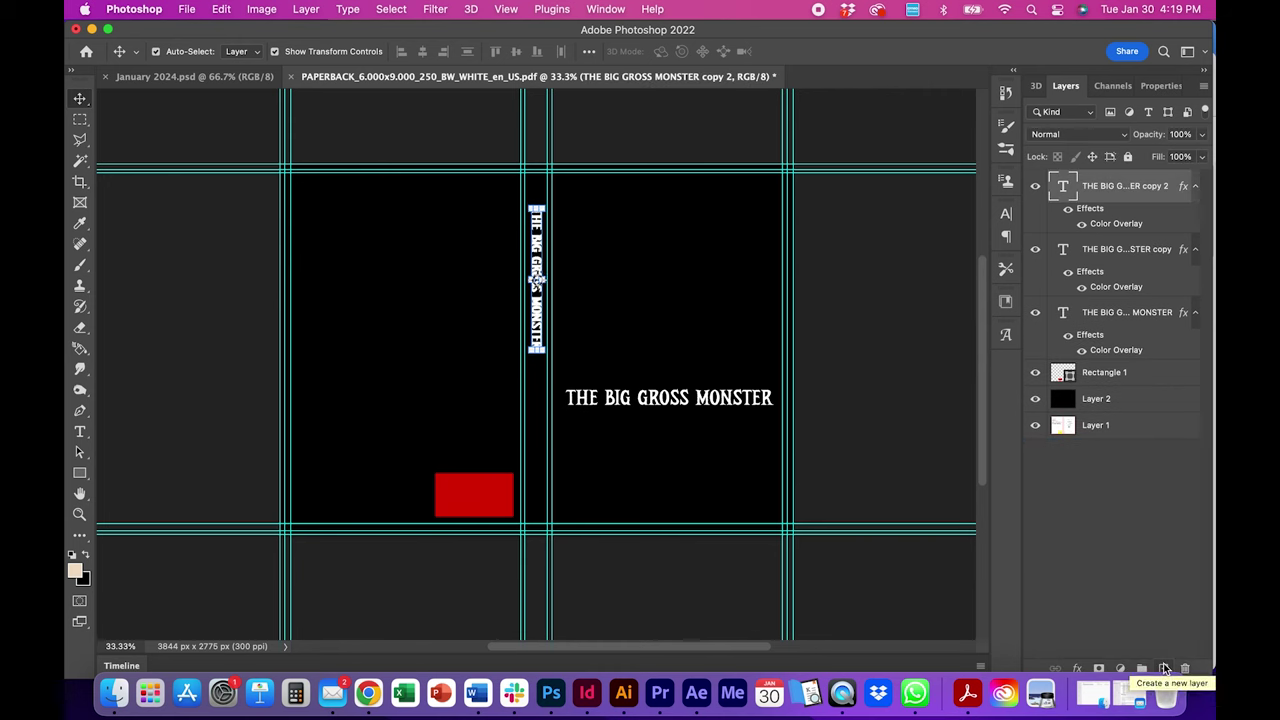
key(shift+Down)
key(shift+Down)
key(shift+Down)
key(shift+Down)
key(shift+Down)
key(shift+Down)
key(shift+Down)
key(shift+Down)
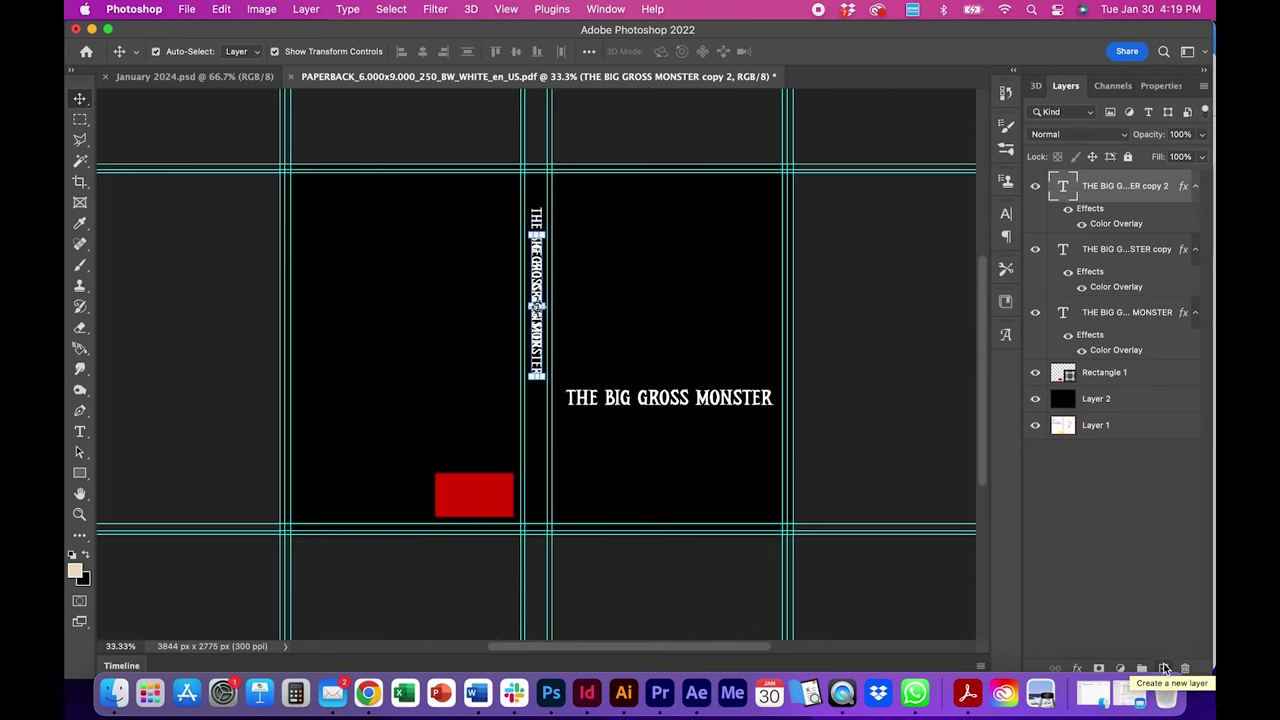
key(shift+Down)
key(shift+Down)
key(shift+Down)
key(shift+Down)
key(shift+Down)
key(shift+Down)
key(shift+Down)
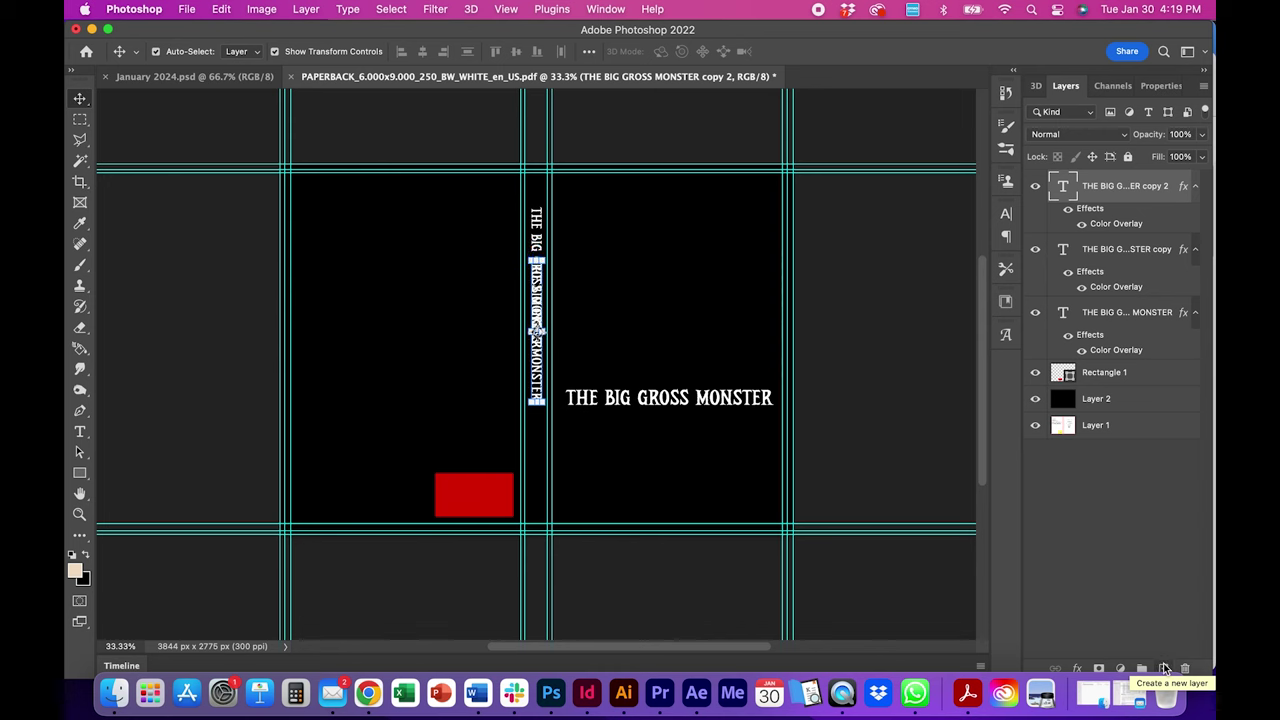
key(shift+Down)
key(shift+Down)
key(shift+Down)
key(shift+Down)
key(shift+Down)
key(shift+Down)
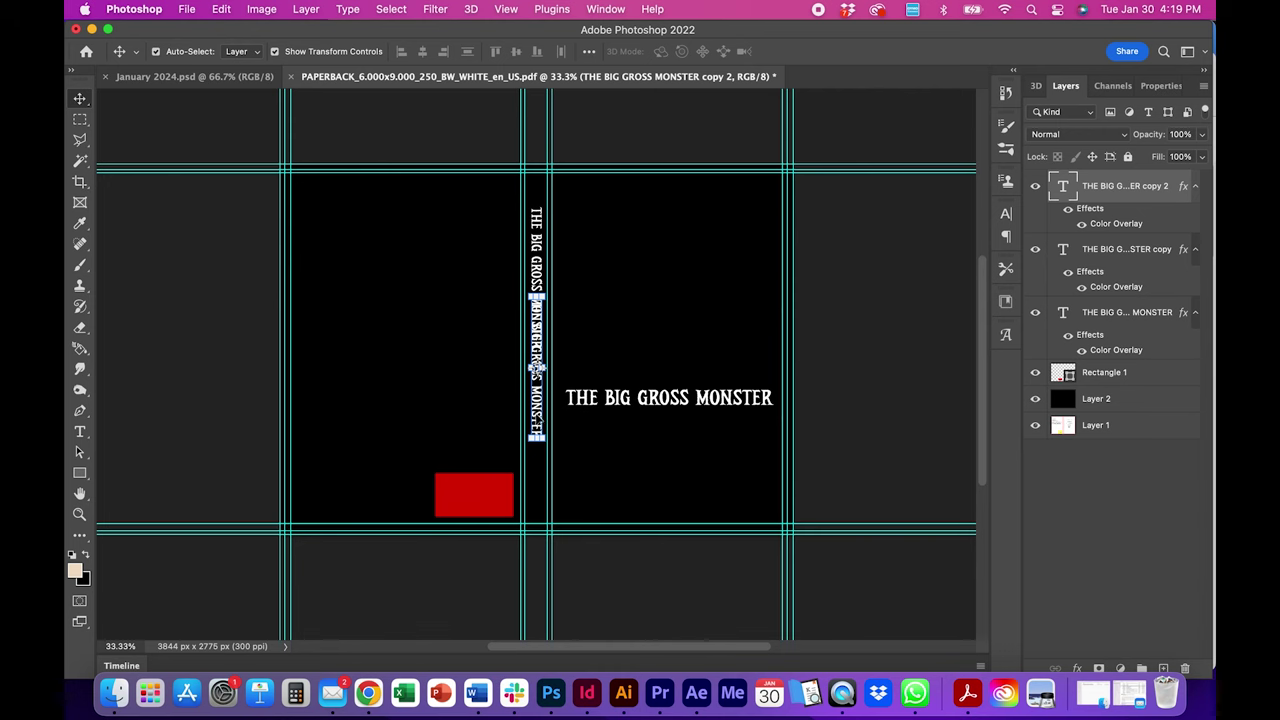
double_click(537, 368)
key(BackSpace)
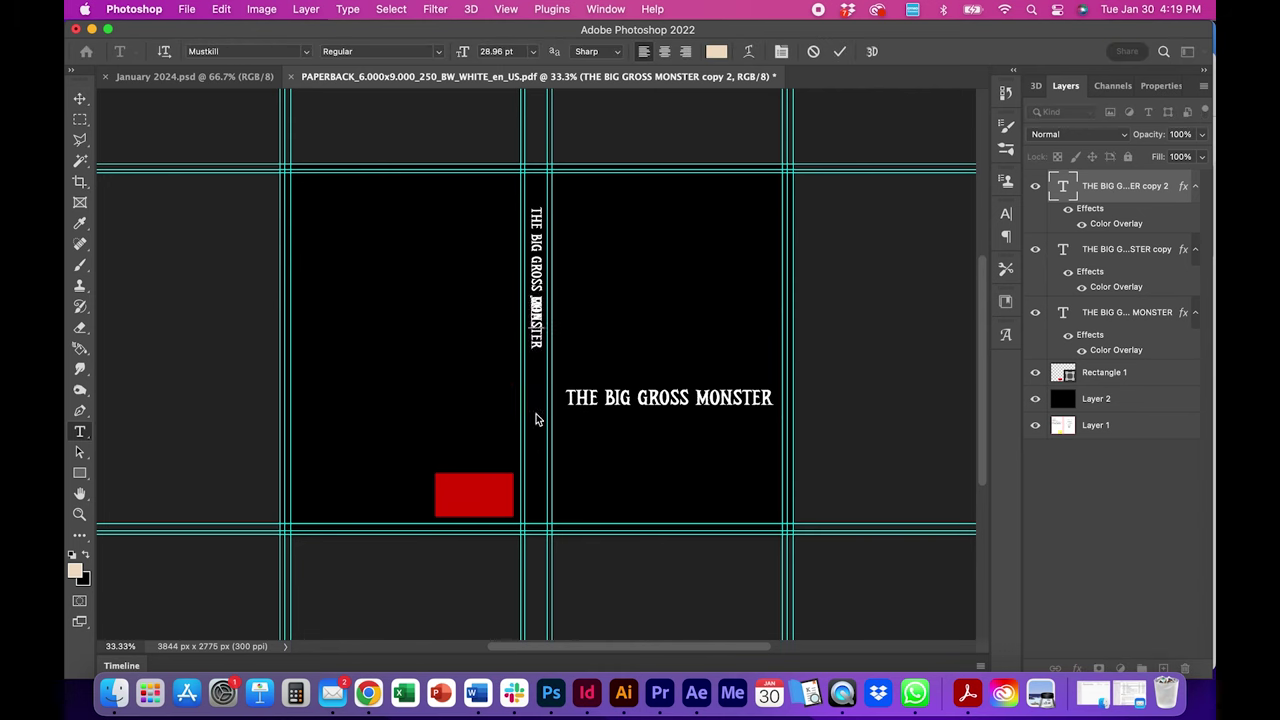
click(81, 99)
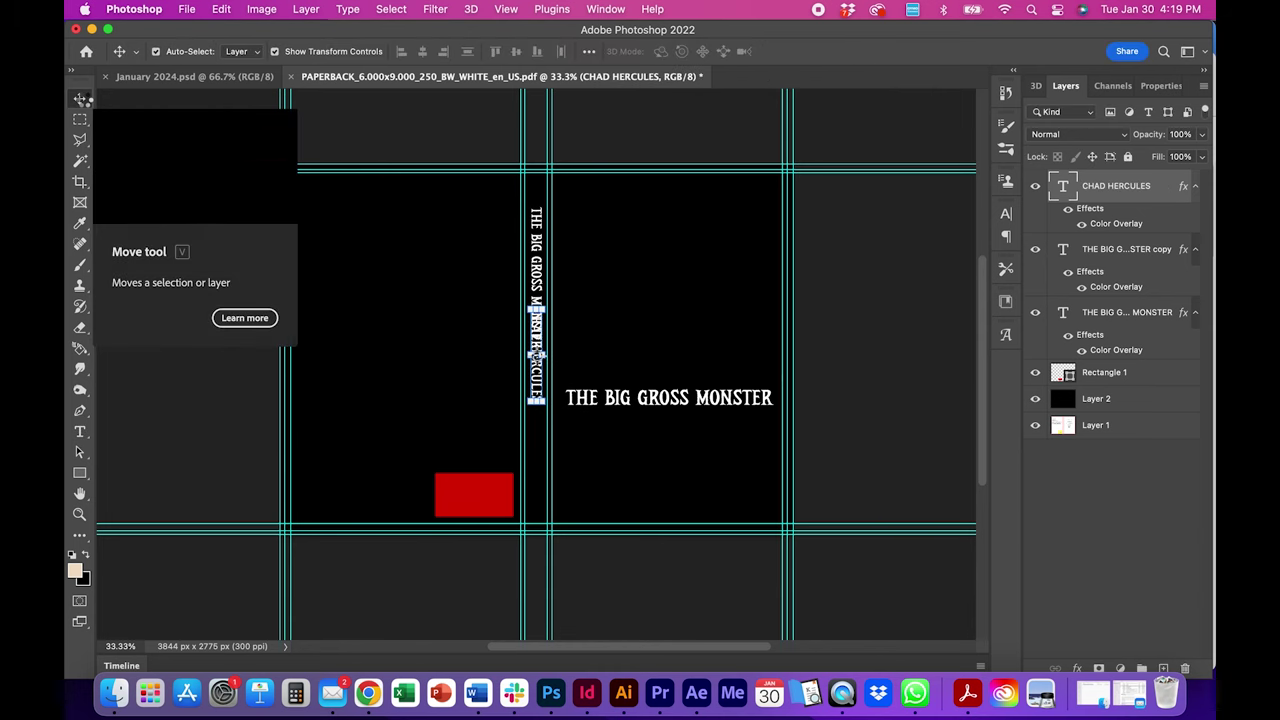
Step: Nudge CHAD HERCULES down the spine, then move both spine texts together into place
key(shift+Down)
key(shift+Down)
key(shift+Down)
key(shift+Down)
key(shift+Down)
key(shift+Down)
key(shift+Down)
key(shift+Down)
key(shift+Down)
key(shift+Down)
key(shift+Down)
key(shift+Down)
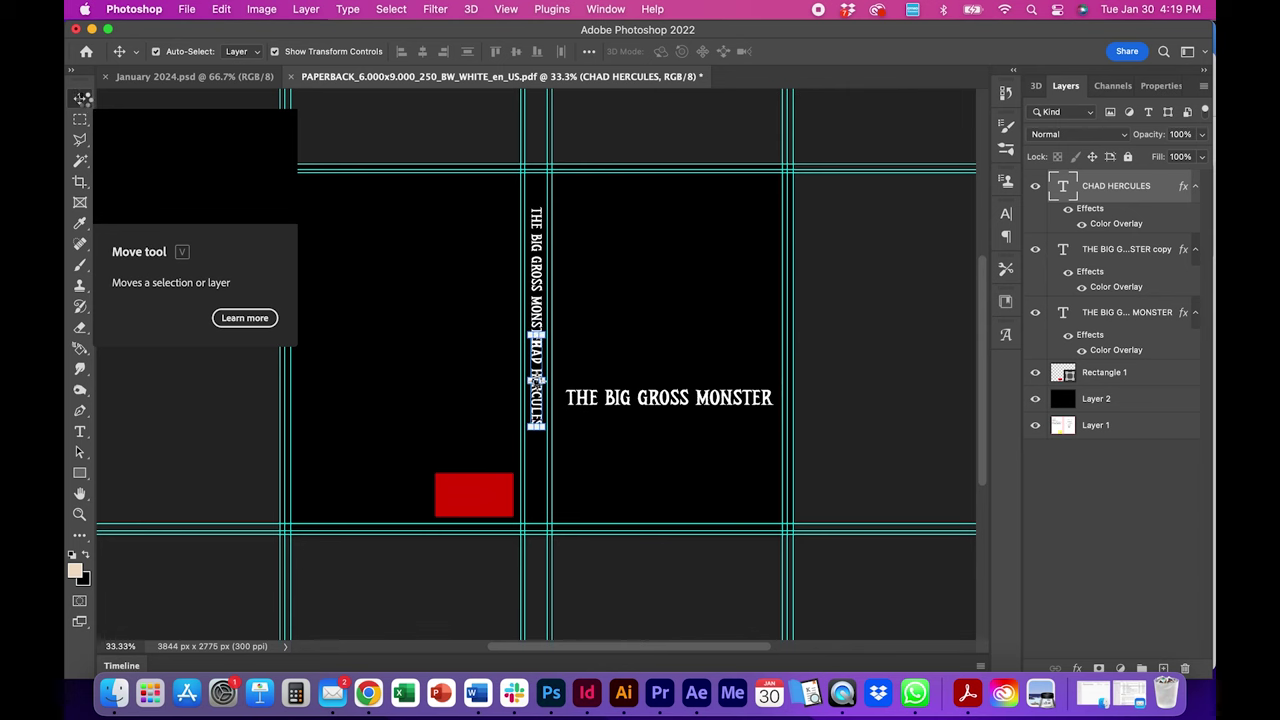
key(shift+Down)
key(shift+Down)
key(shift+Down)
key(shift+Down)
key(shift+Down)
key(shift+Down)
key(shift+Down)
key(shift+Down)
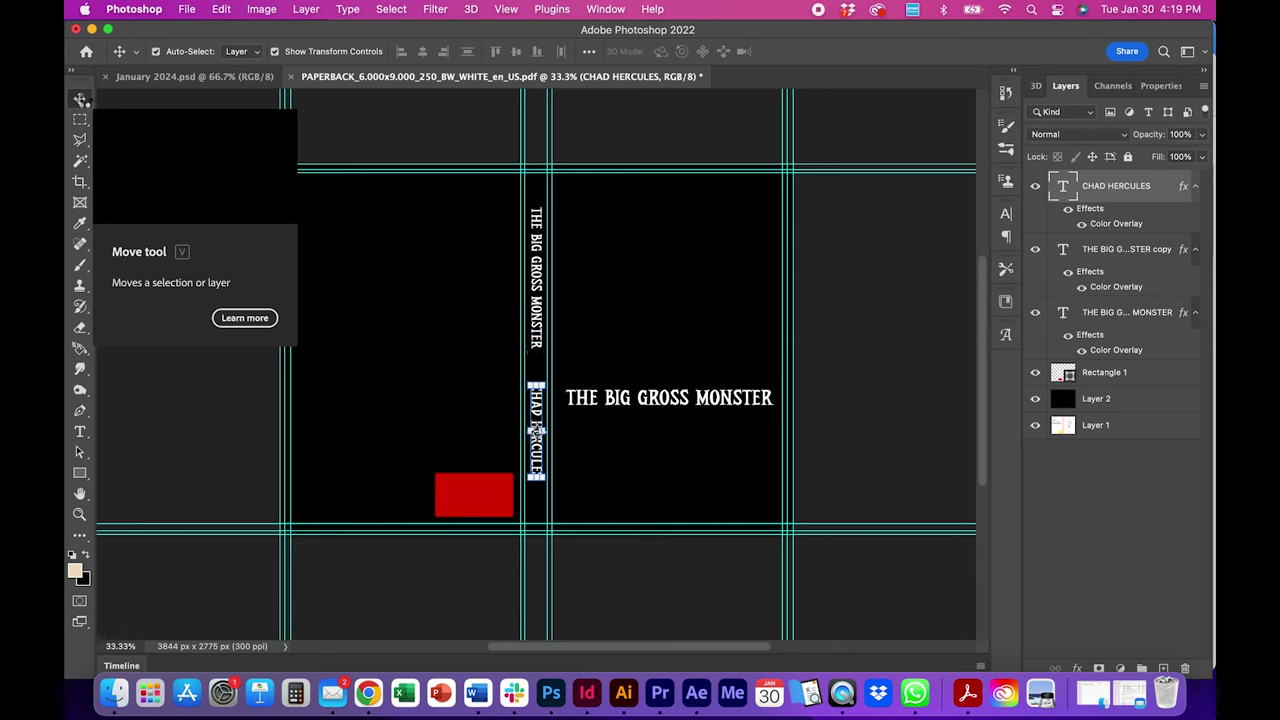
click(1073, 250)
click(1087, 190)
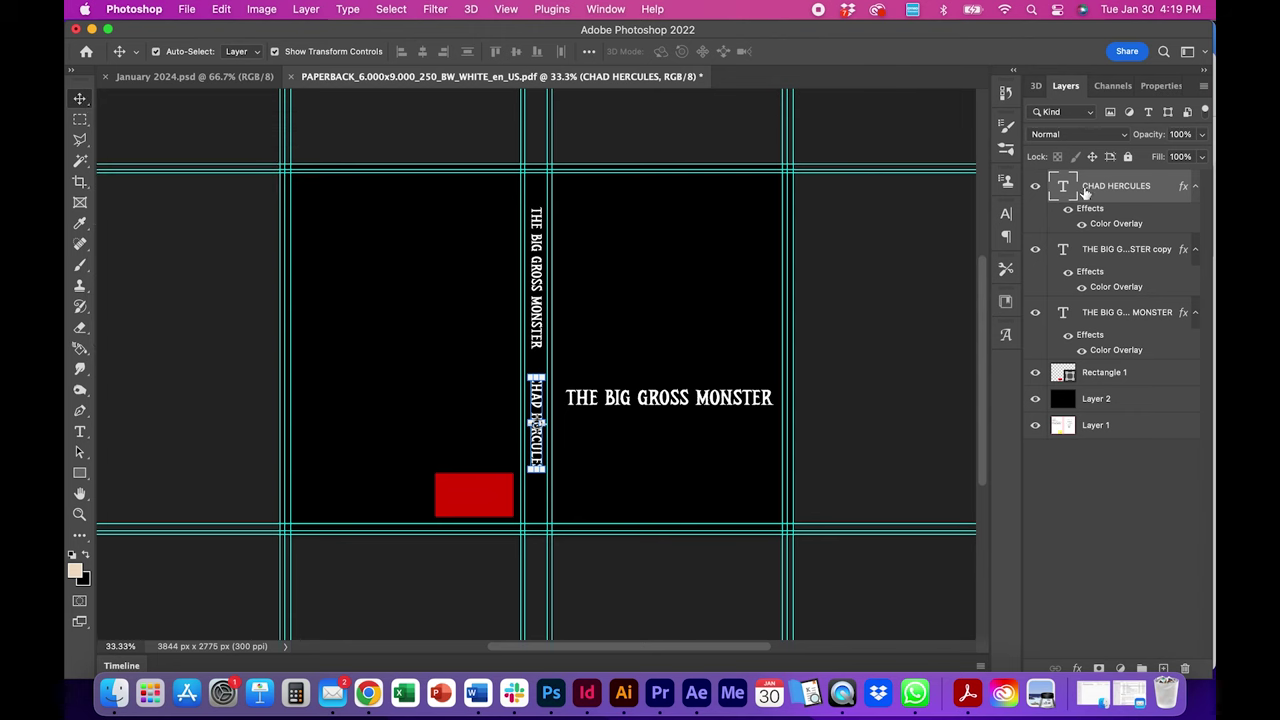
shift+click(1085, 248)
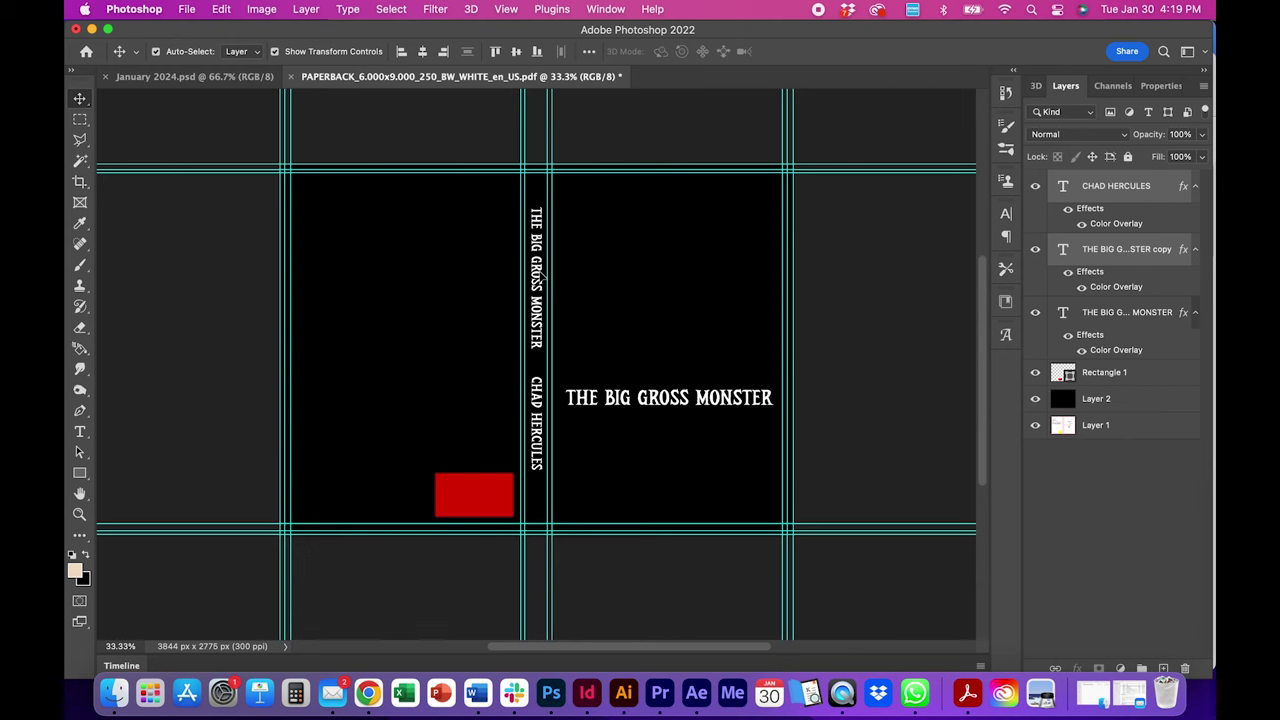
drag(540, 272, 541, 280)
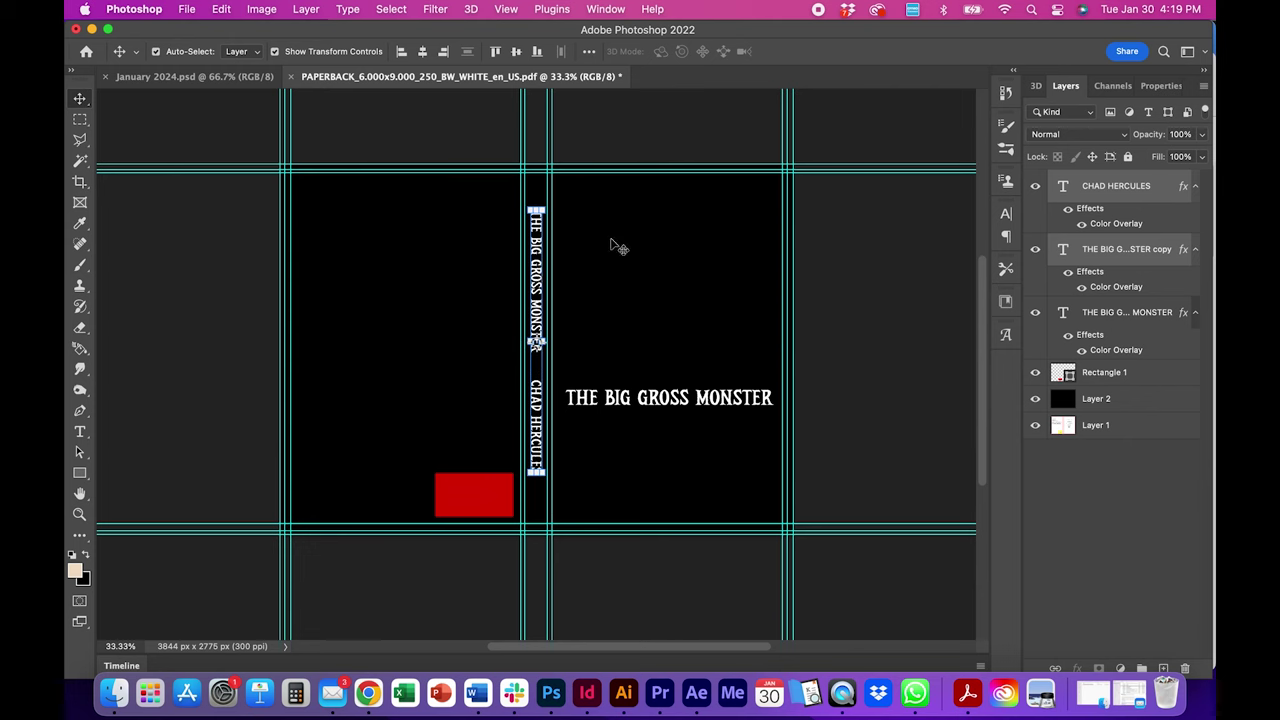
Step: Hide Layer 2 and set the CHAD HERCULES Color Overlay to black
click(126, 182)
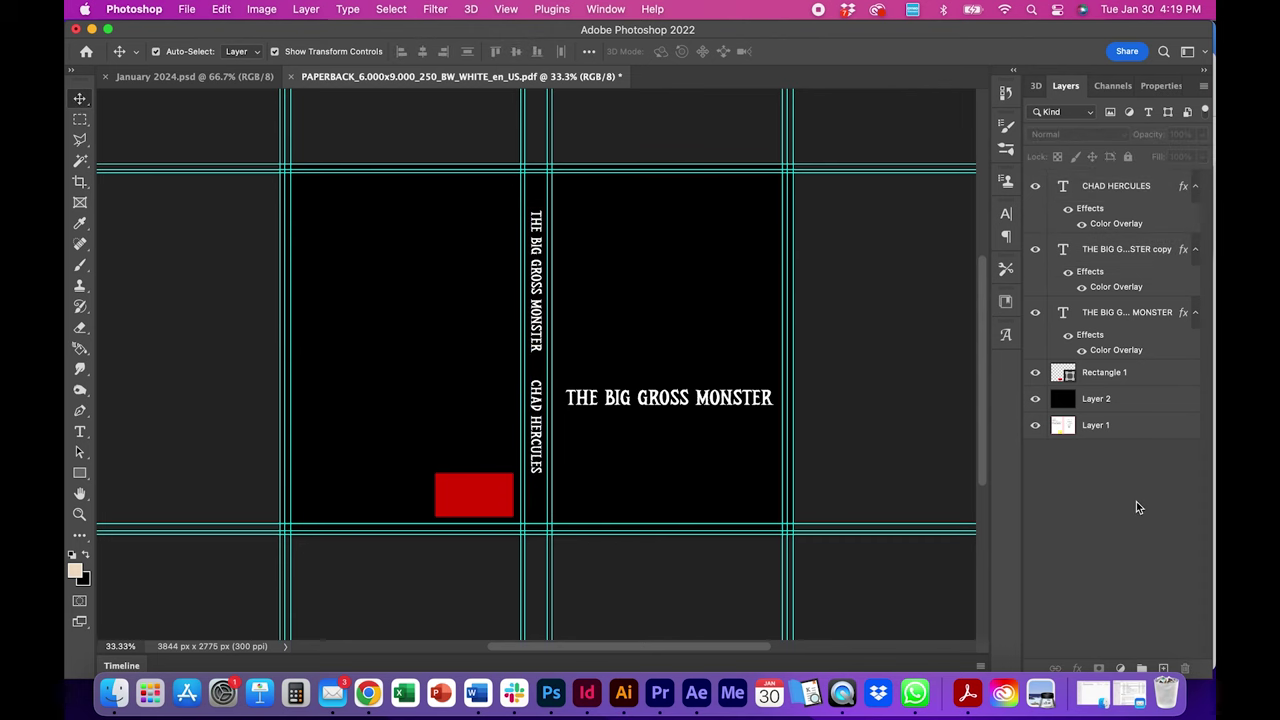
click(1035, 400)
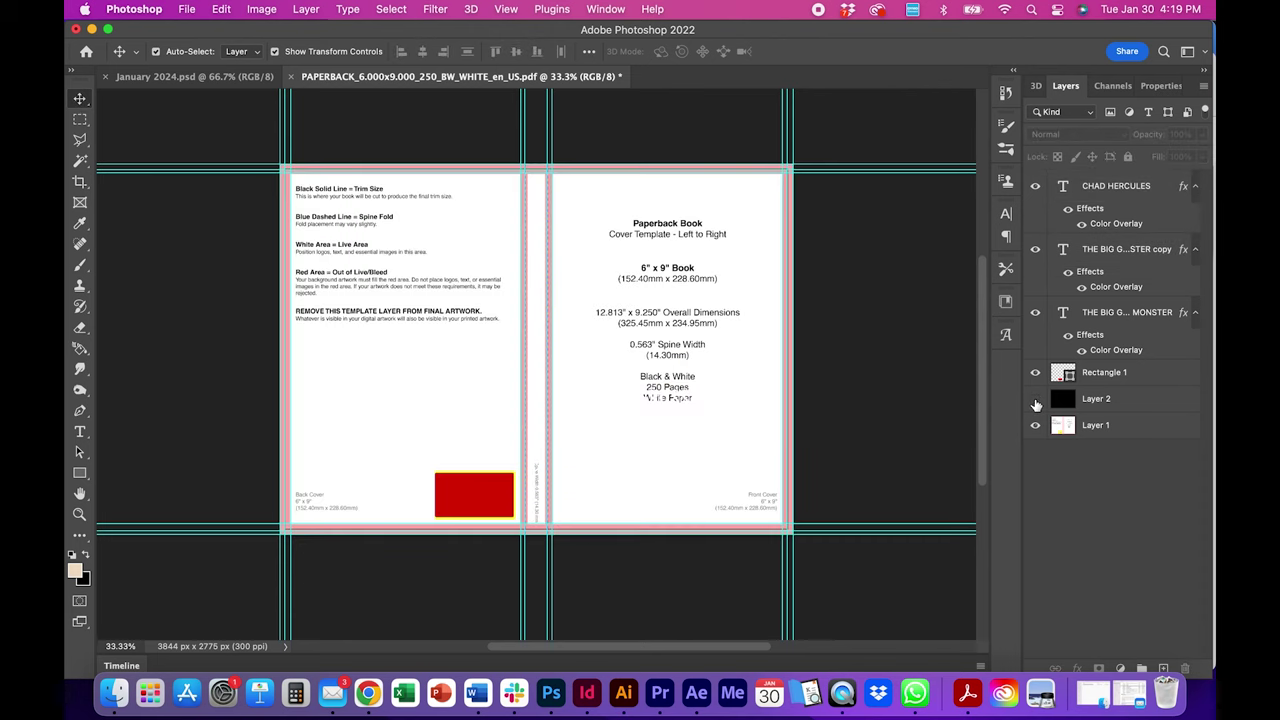
click(1082, 225)
click(1082, 225)
double_click(1092, 224)
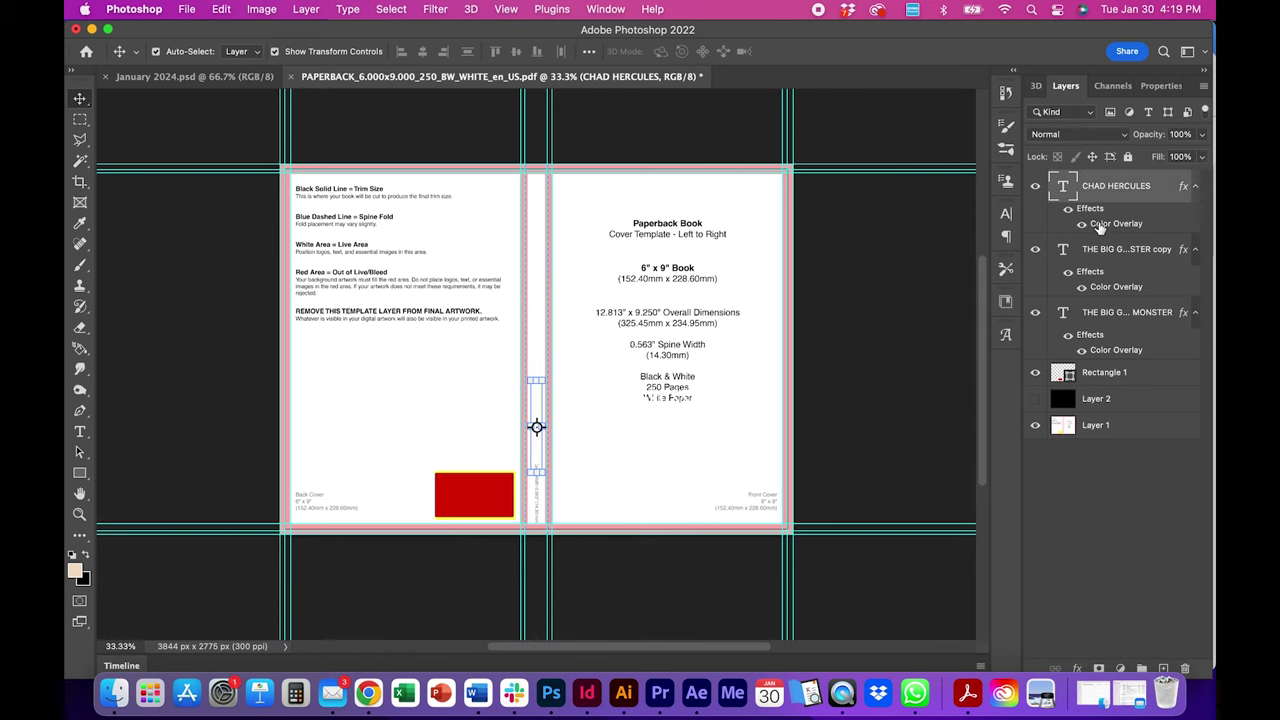
click(962, 195)
drag(885, 305, 975, 492)
click(1079, 251)
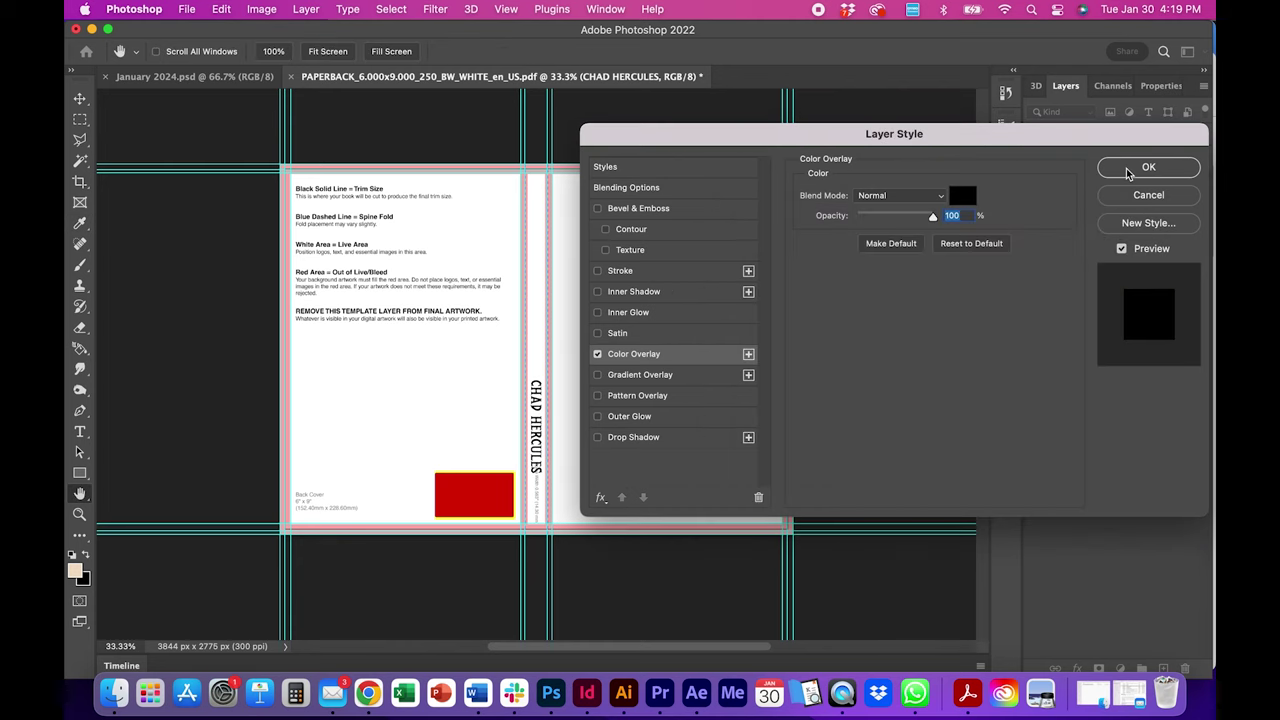
click(1140, 168)
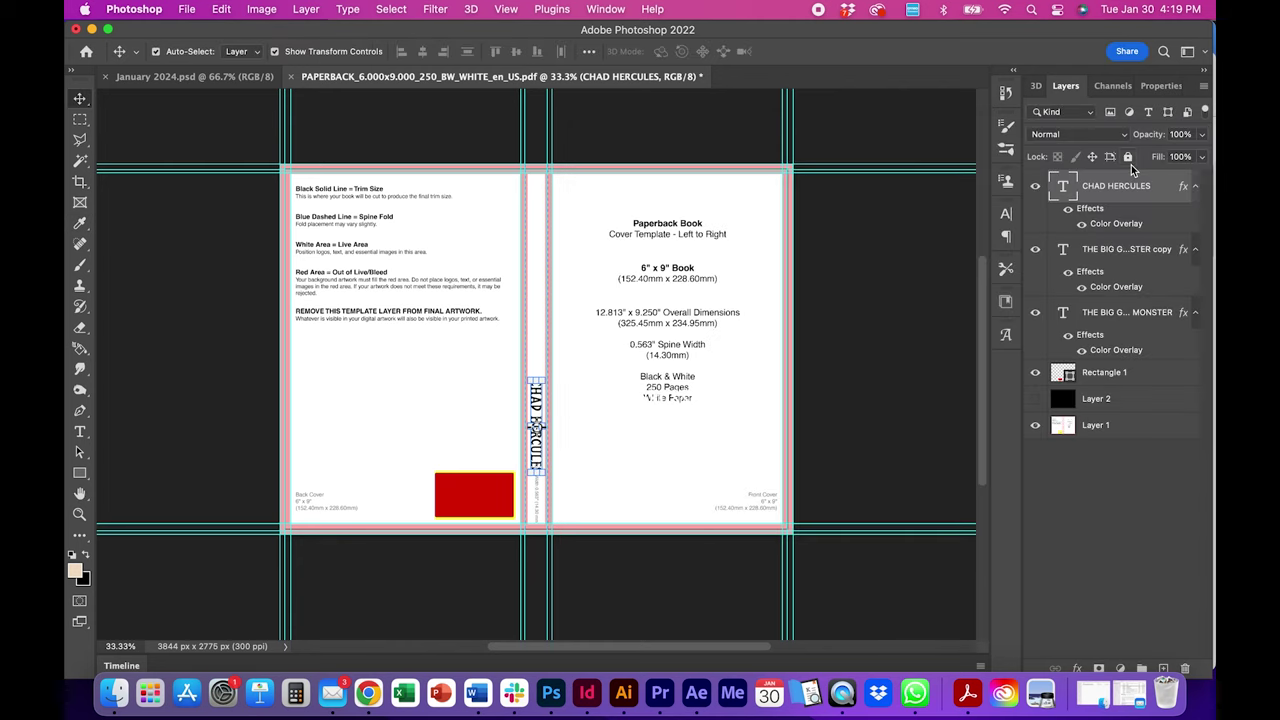
Step: Set the spine title's Color Overlay to black
double_click(1104, 287)
click(961, 199)
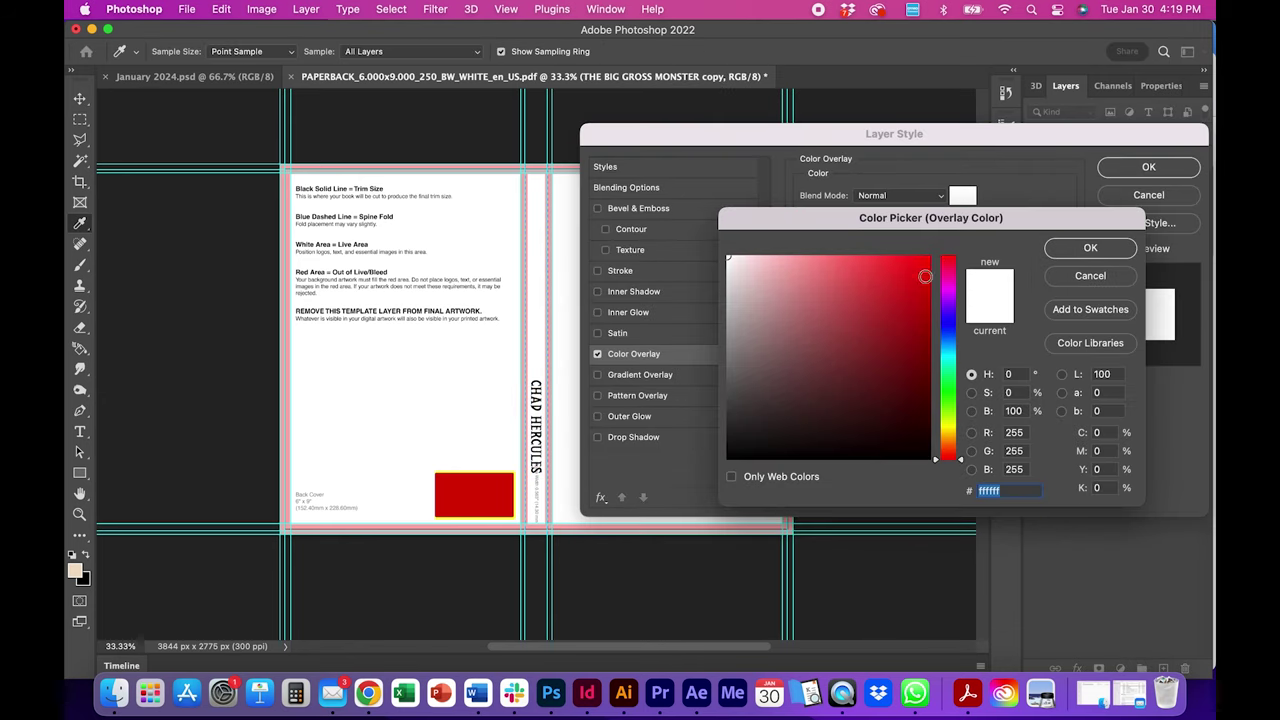
drag(888, 320, 965, 505)
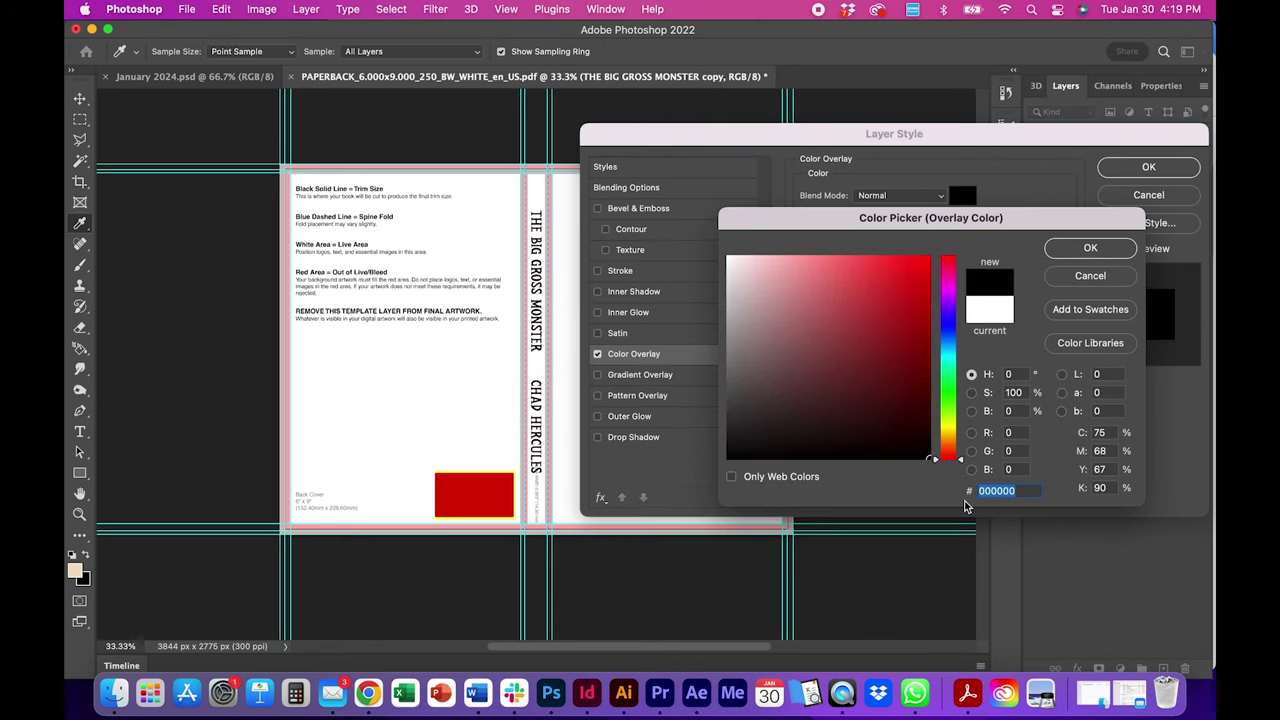
click(1070, 254)
click(1140, 168)
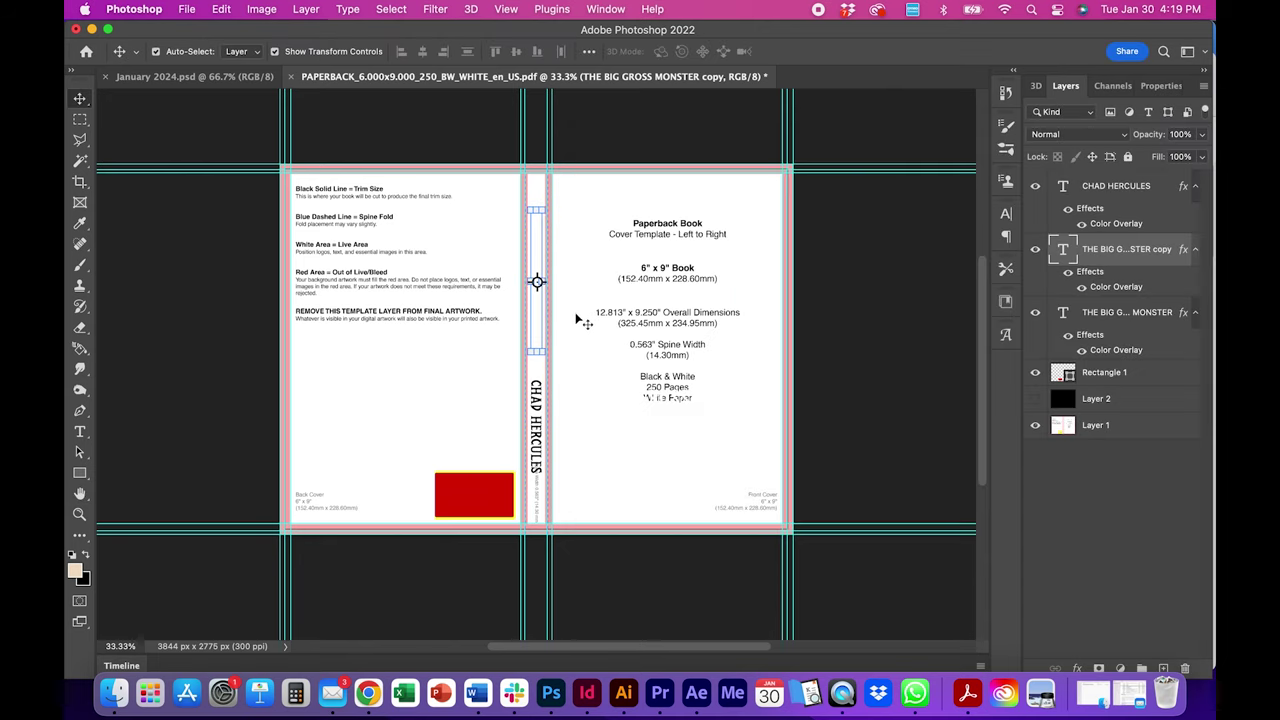
double_click(1107, 288)
click(950, 196)
drag(856, 336, 932, 459)
click(1078, 253)
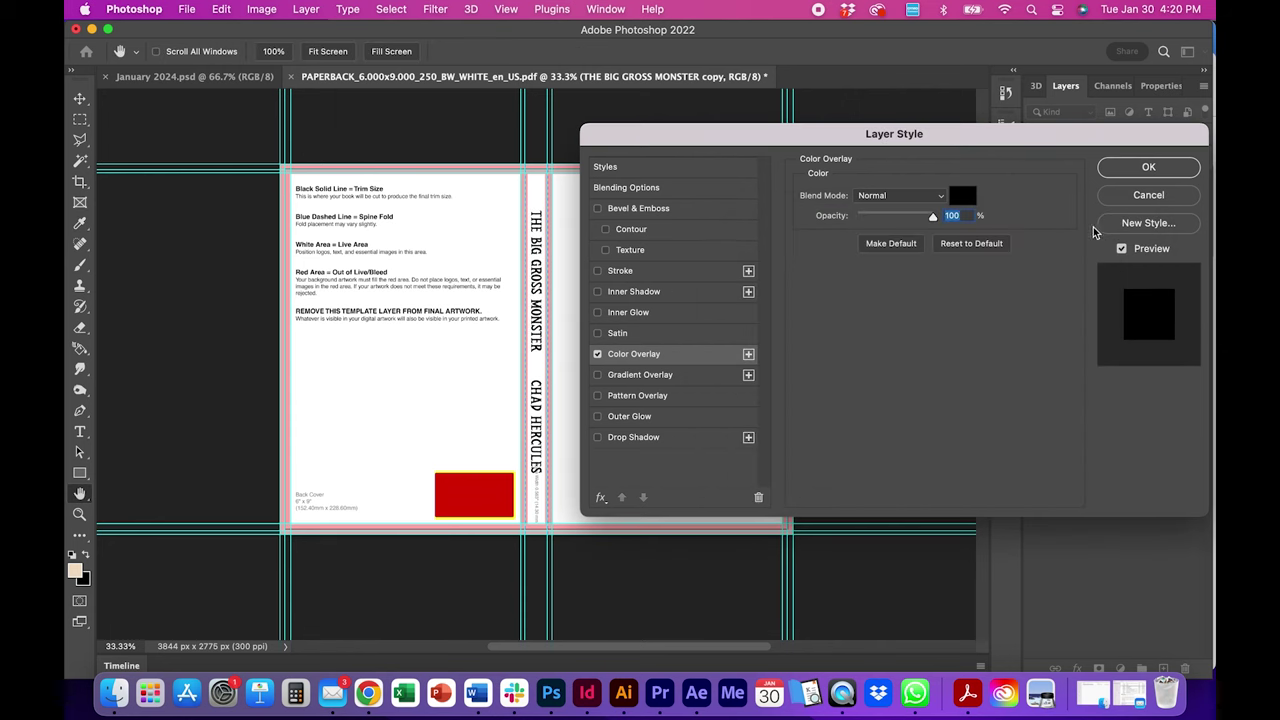
click(1147, 168)
Step: Show Layer 2 again and switch off both spine text Color Overlays
click(880, 272)
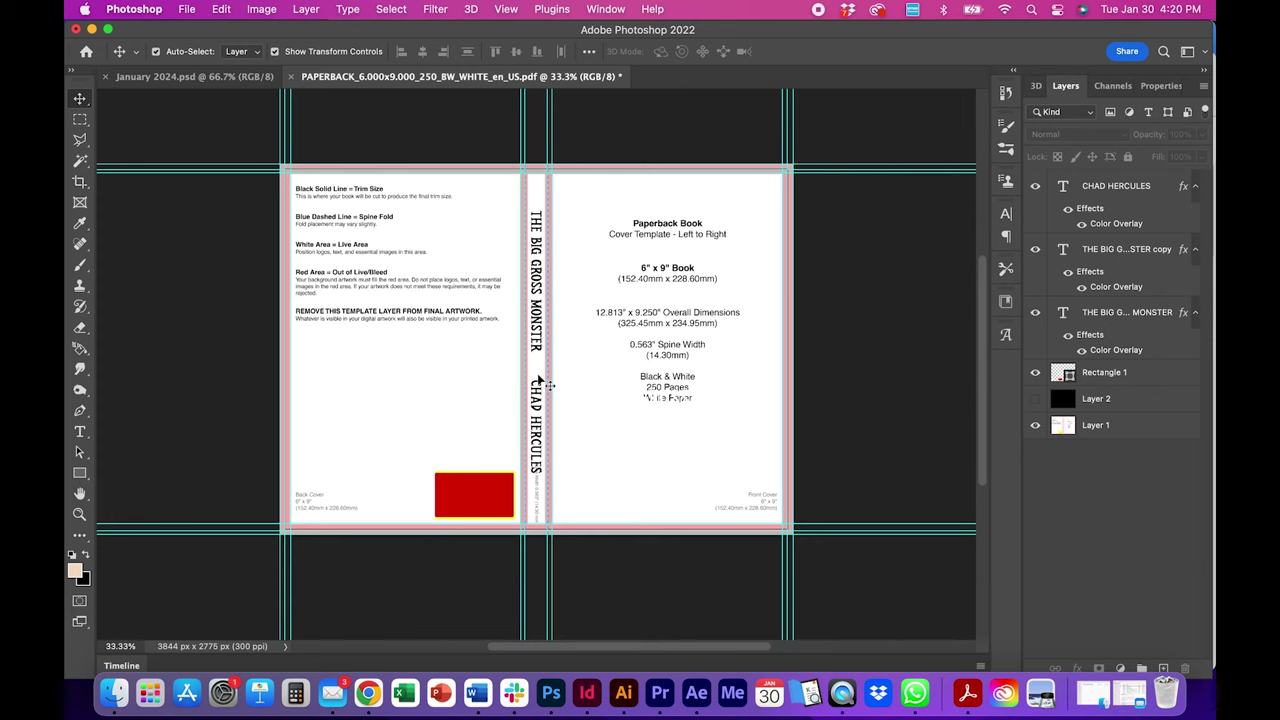
click(1035, 400)
click(1081, 287)
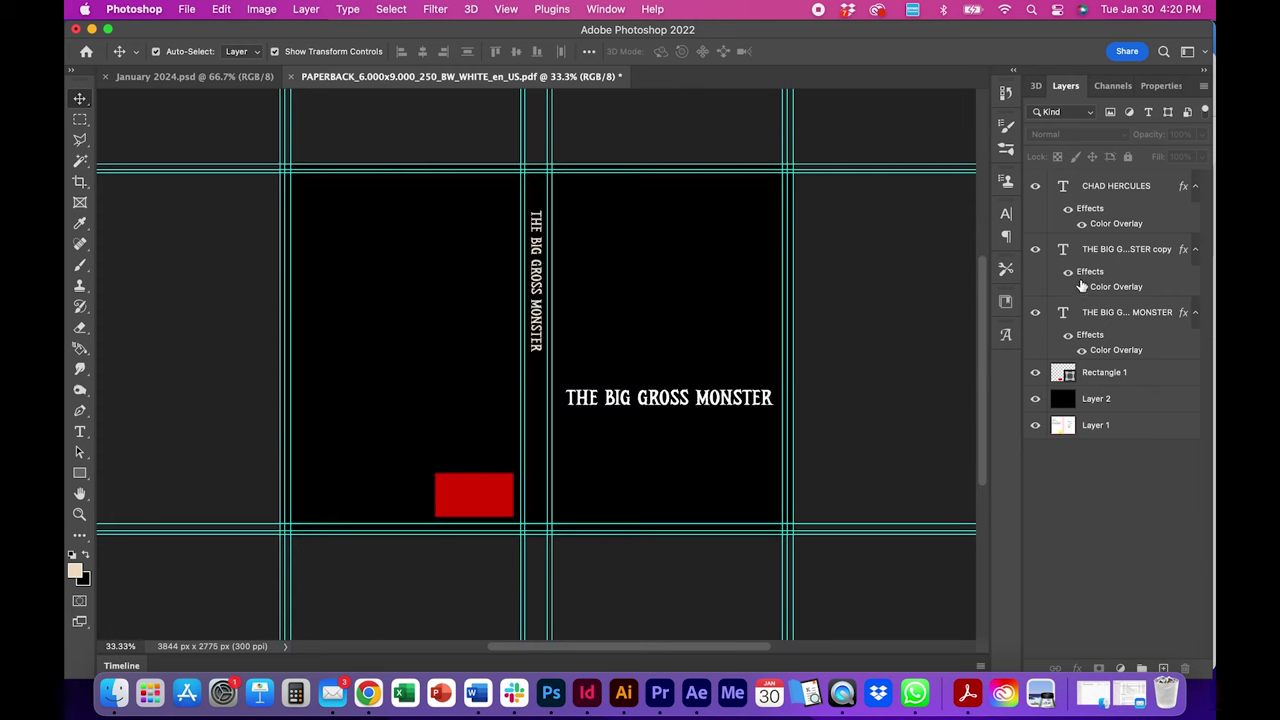
click(1080, 225)
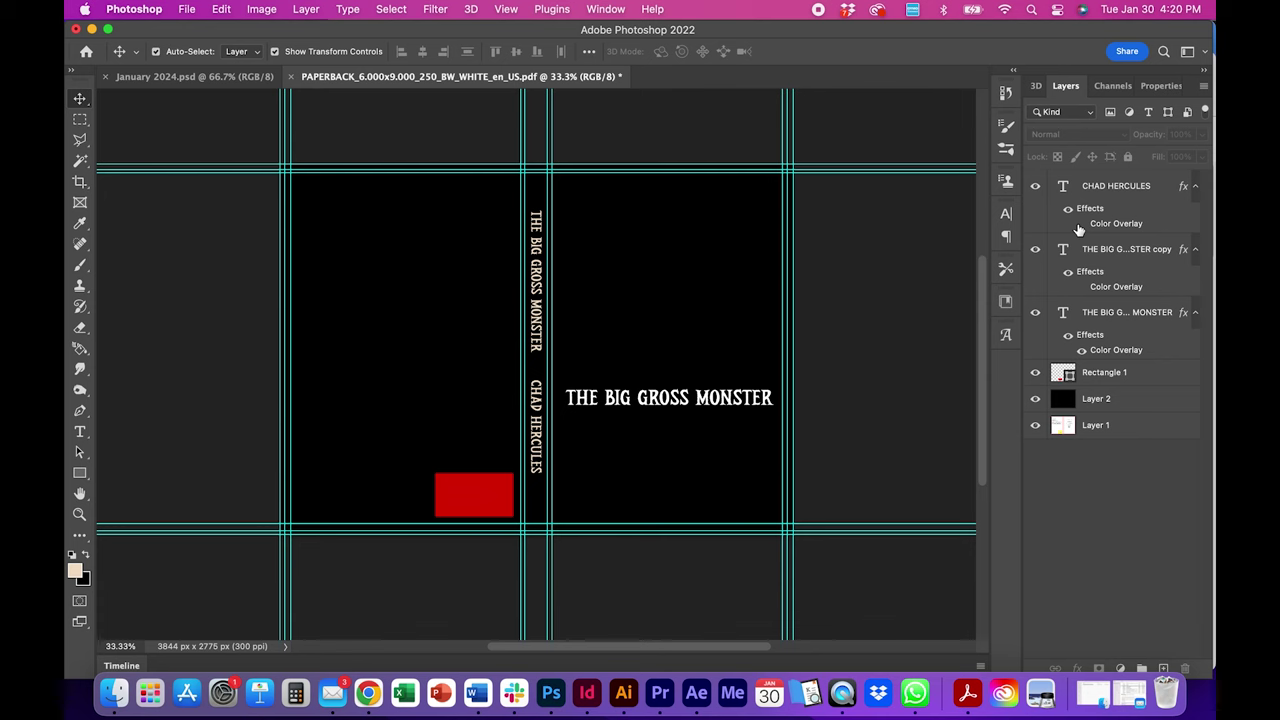
Step: Cut the front title down to THE and move it up the front cover
double_click(653, 400)
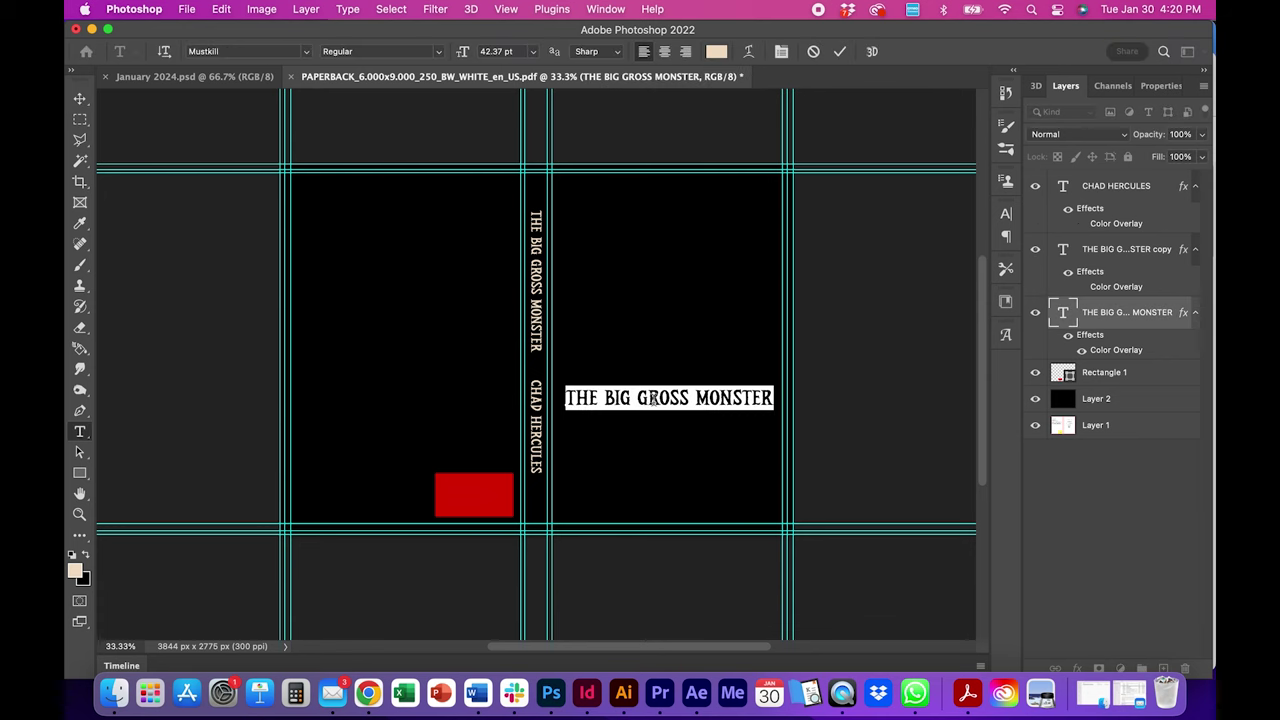
click(658, 400)
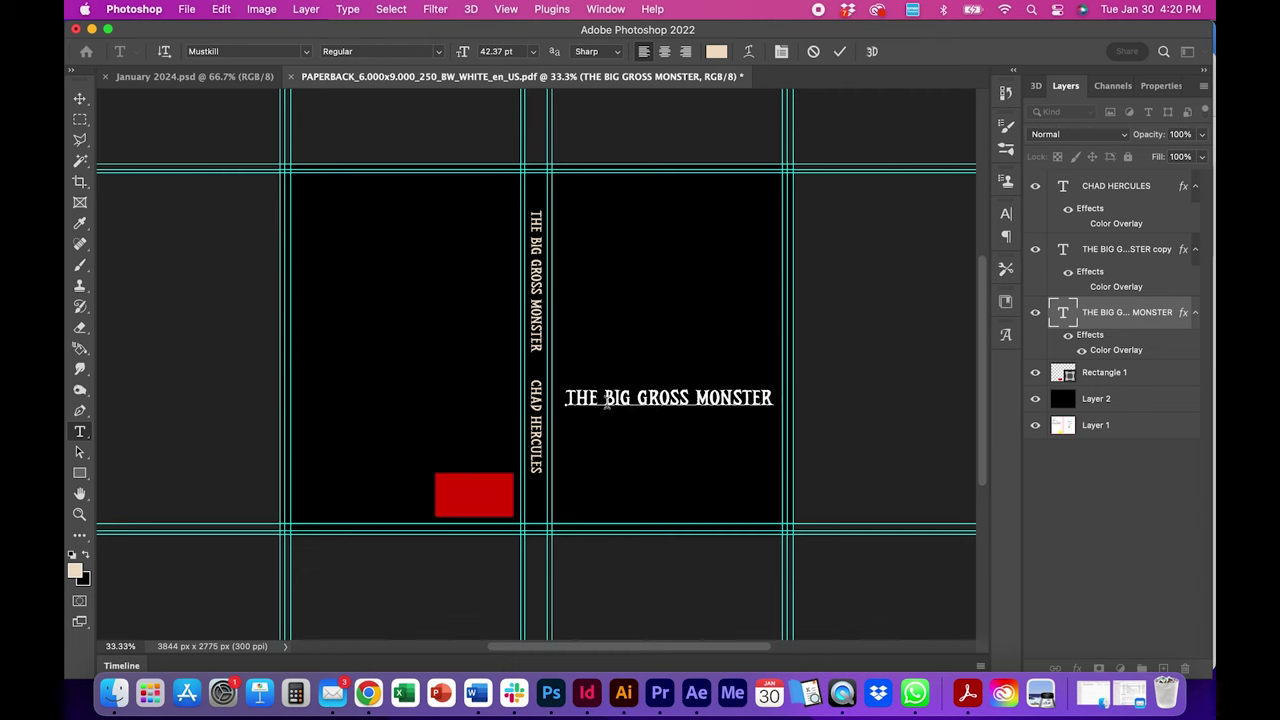
drag(605, 398, 775, 398)
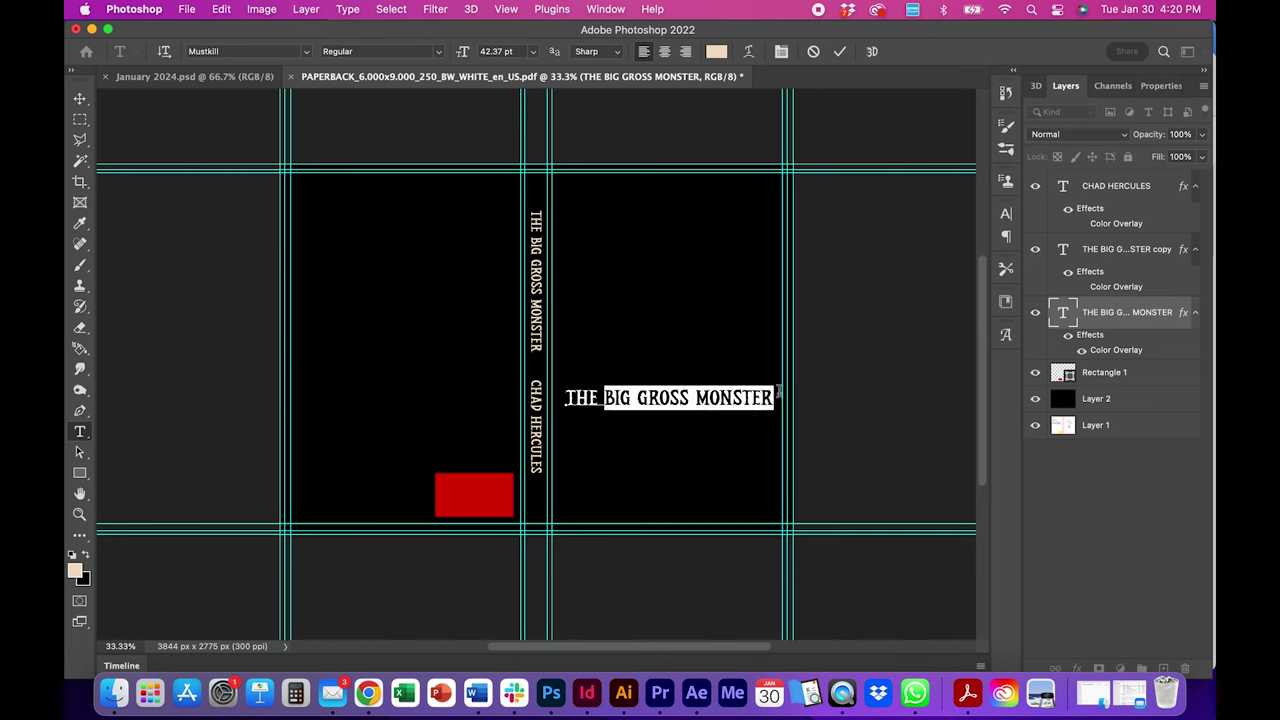
key(BackSpace)
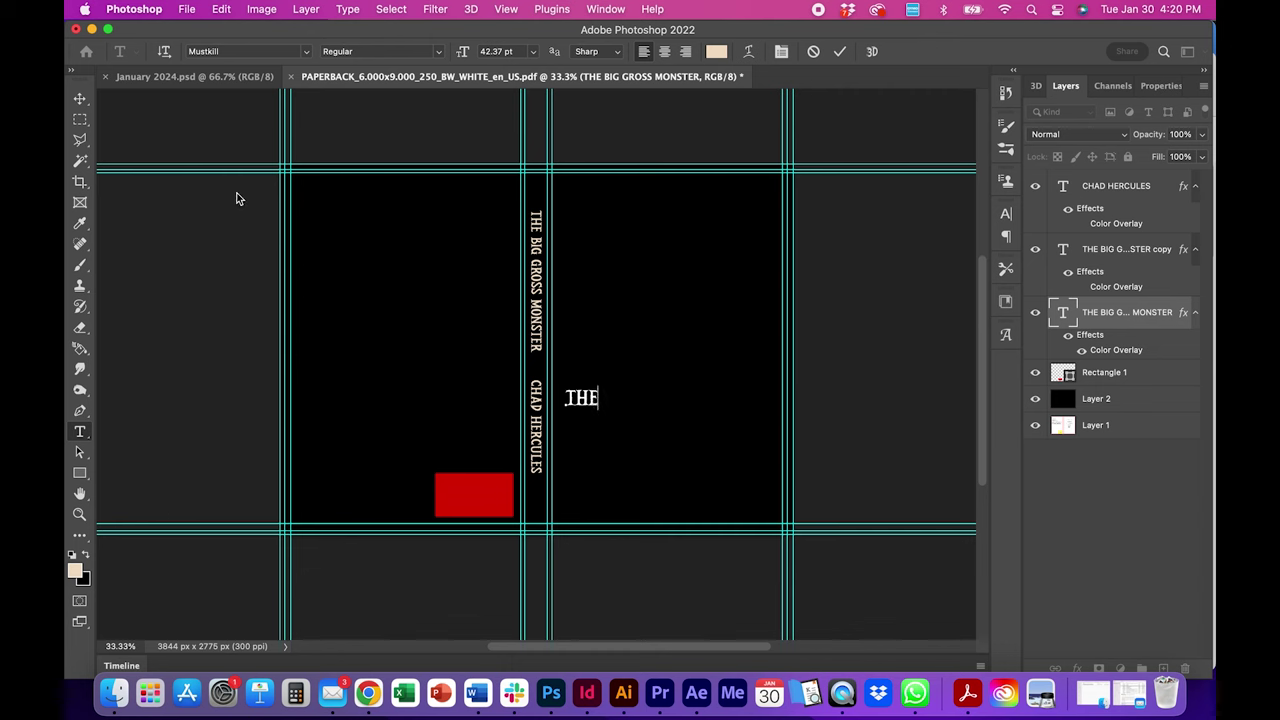
click(80, 98)
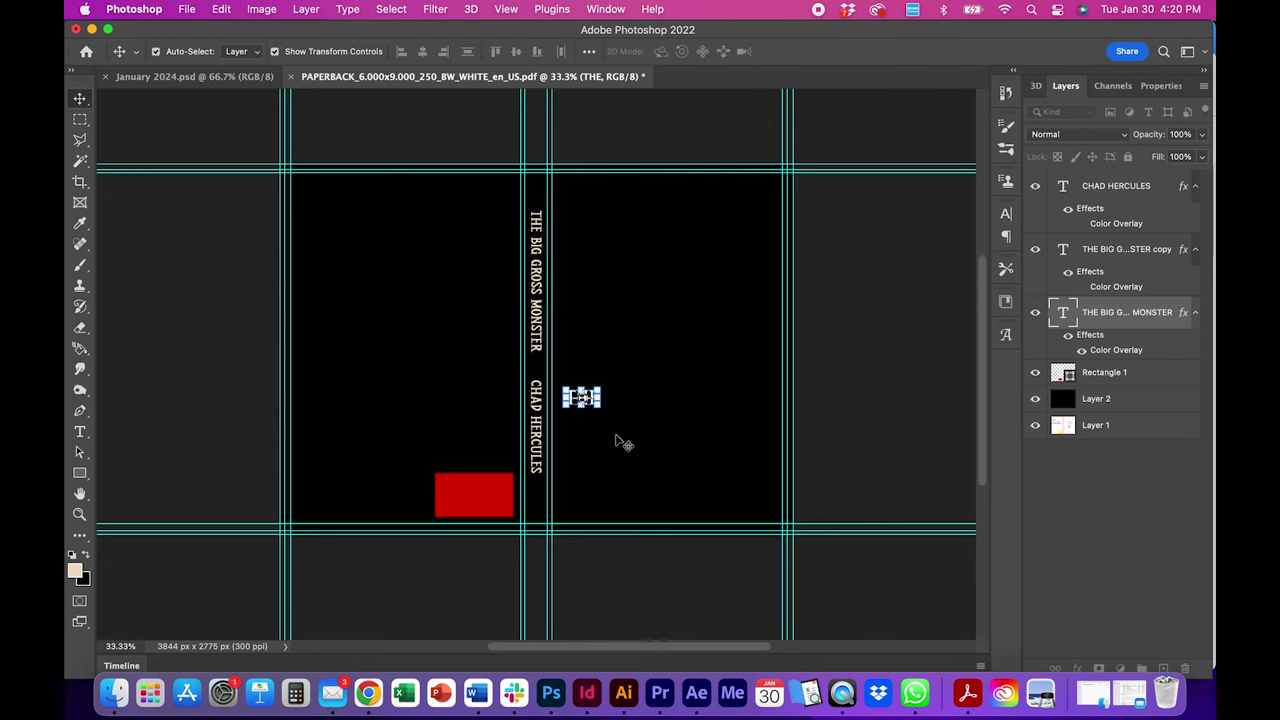
key(super+t)
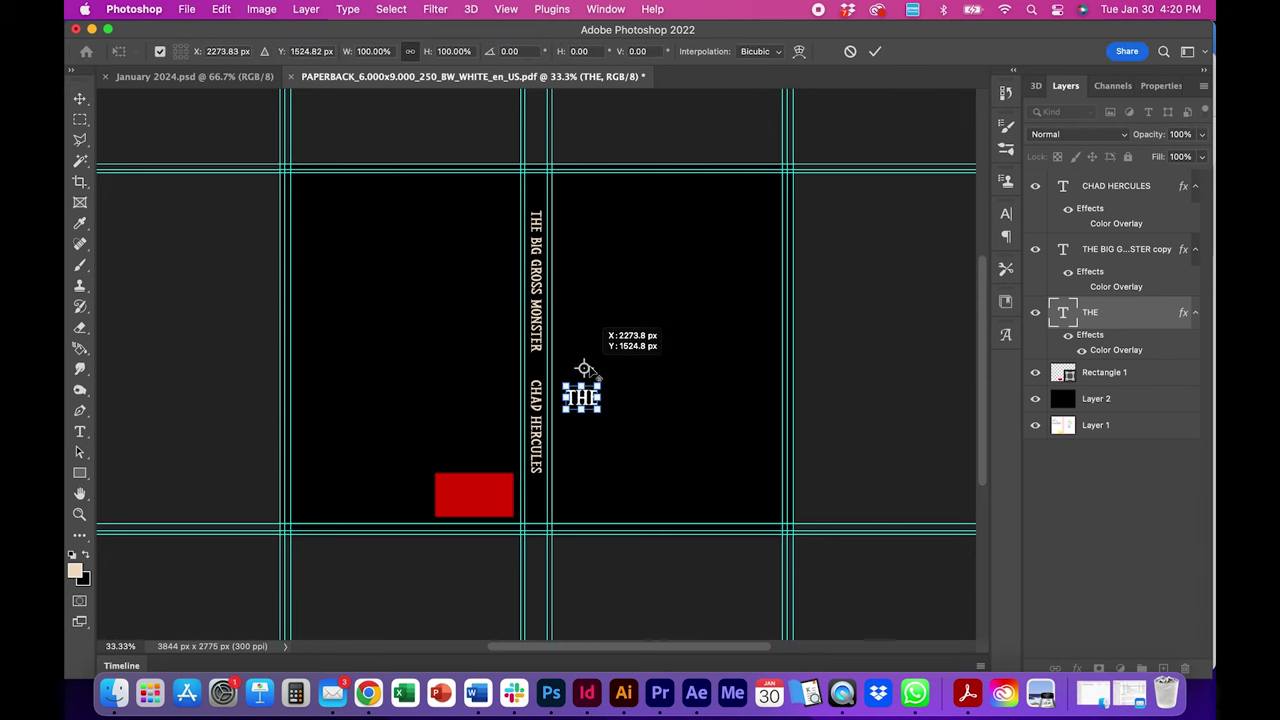
key(shift+Up)
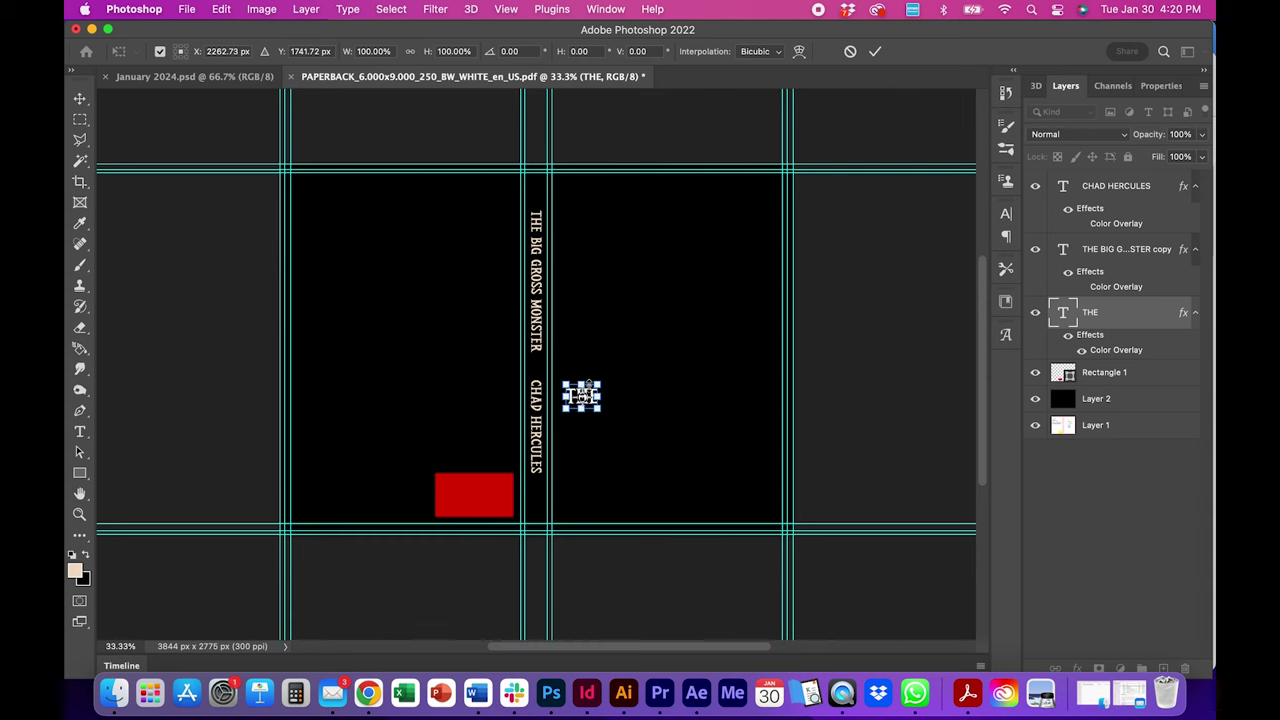
key(shift+Up)
key(shift+Up)
key(shift+Up)
key(shift+Up)
key(shift+Up)
key(shift+Up)
key(shift+Up)
key(shift+Up)
key(shift+Up)
key(shift+Up)
key(shift+Up)
key(shift+Up)
key(shift+Up)
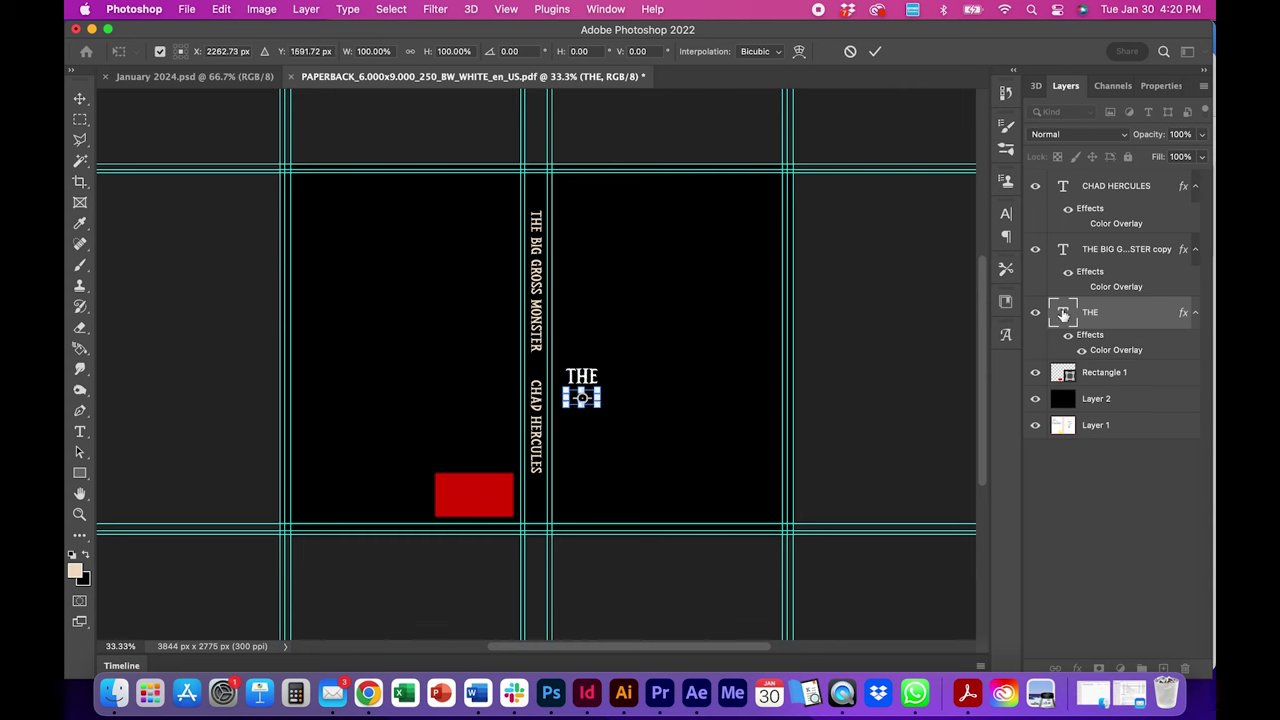
Step: Duplicate THE, enlarge the copy to about 592%, and place it just below the original
drag(1066, 318, 1162, 665)
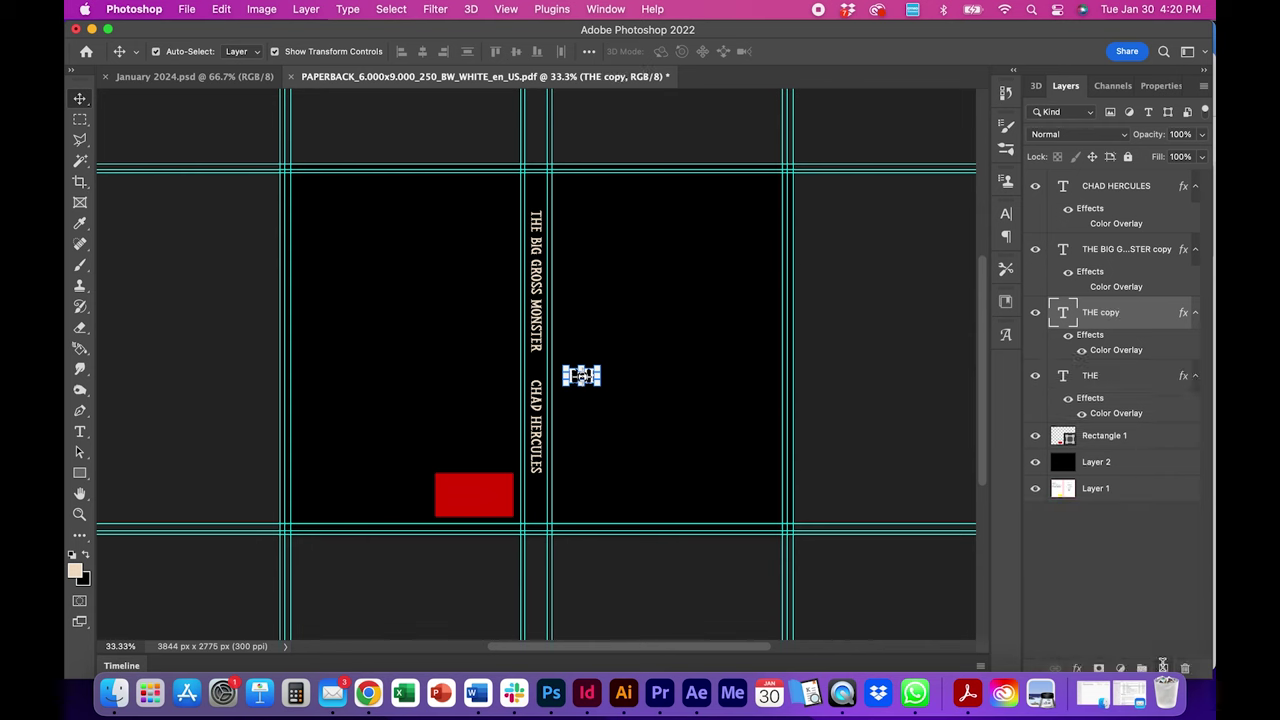
key(shift+Down)
key(shift+Down)
key(shift+Down)
key(shift+Down)
key(shift+Down)
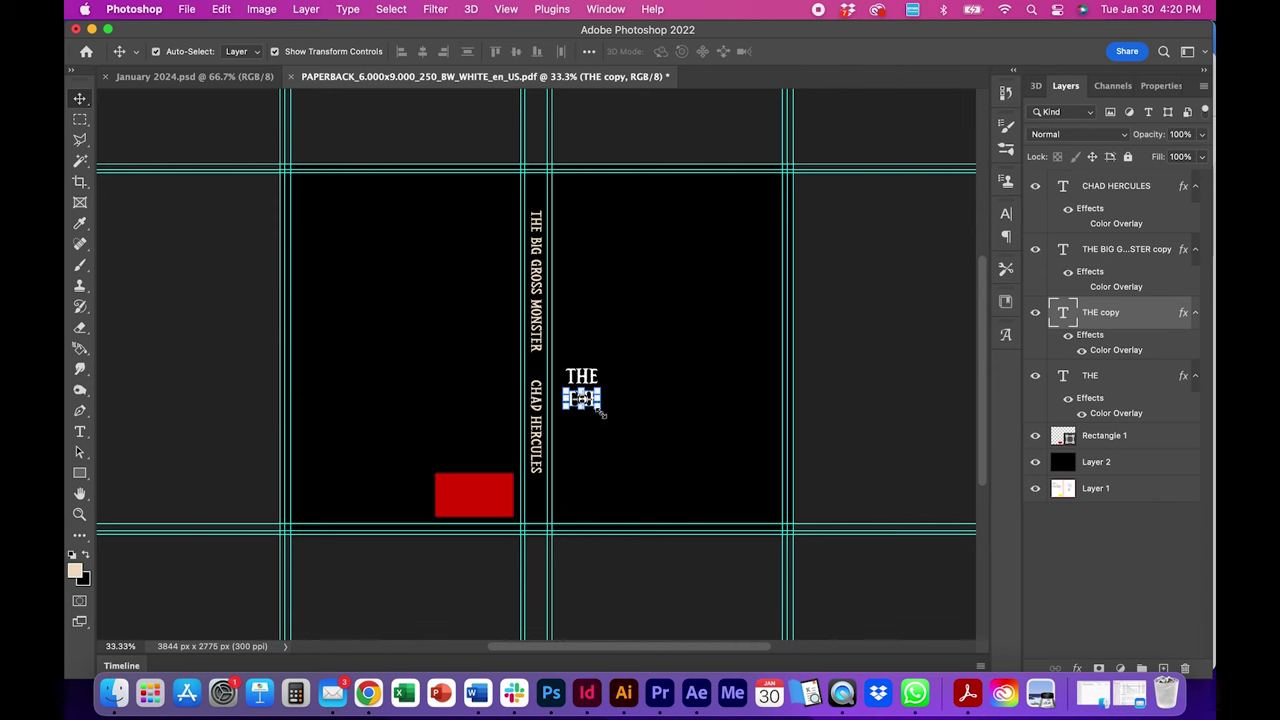
key(super+t)
drag(601, 409, 829, 437)
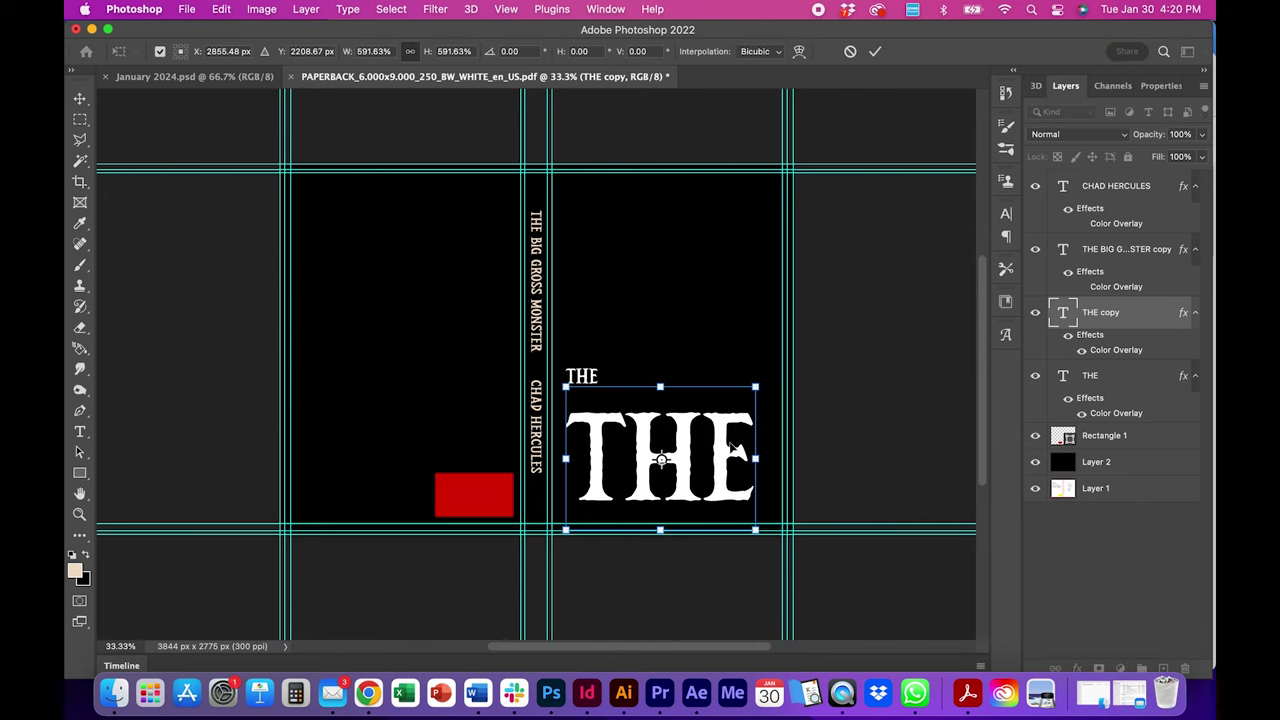
drag(735, 450, 735, 414)
key(Return)
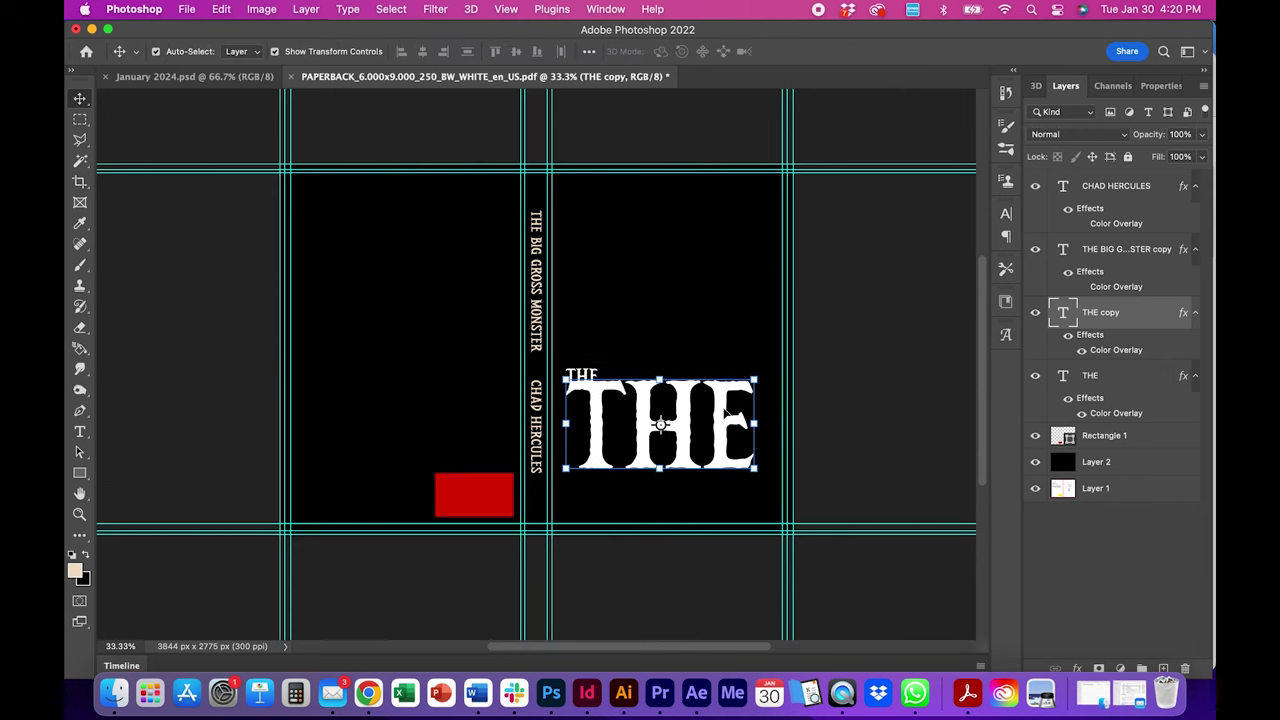
Step: Retype the enlarged copy as BIG GROSS and scale it to fit under THE between the guides
double_click(724, 414)
text(BIG)
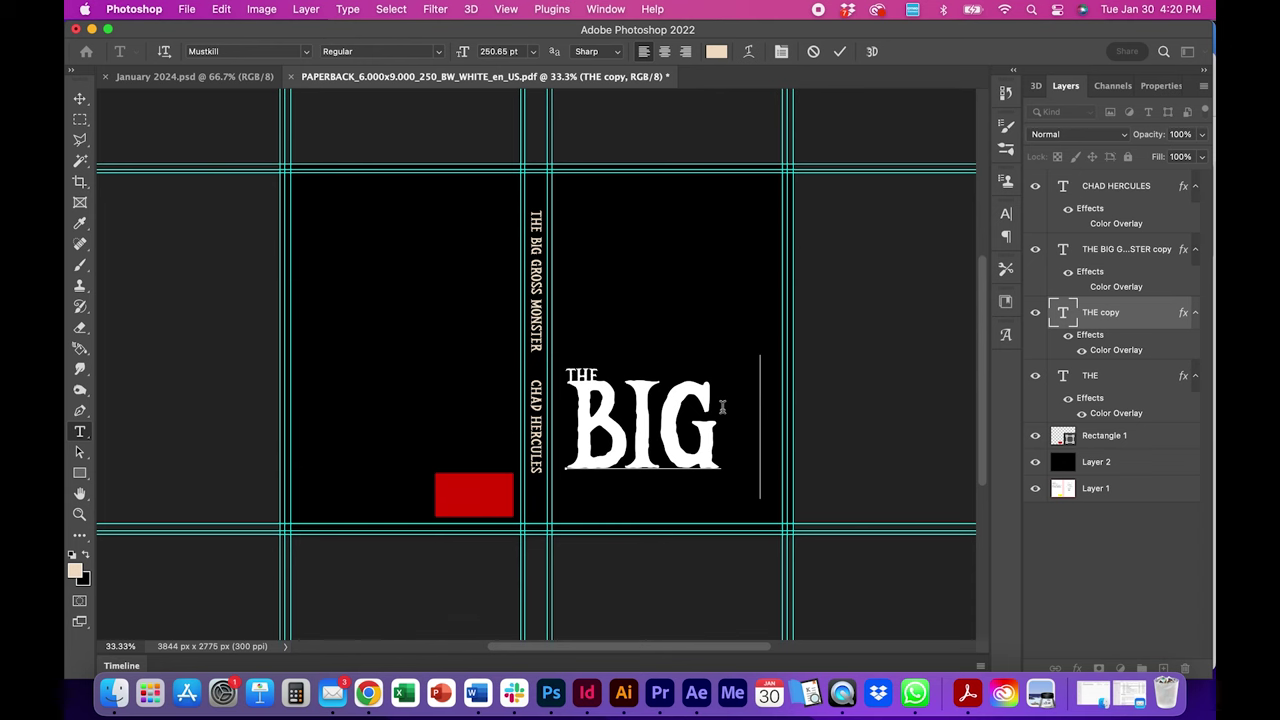
text( GROSS)
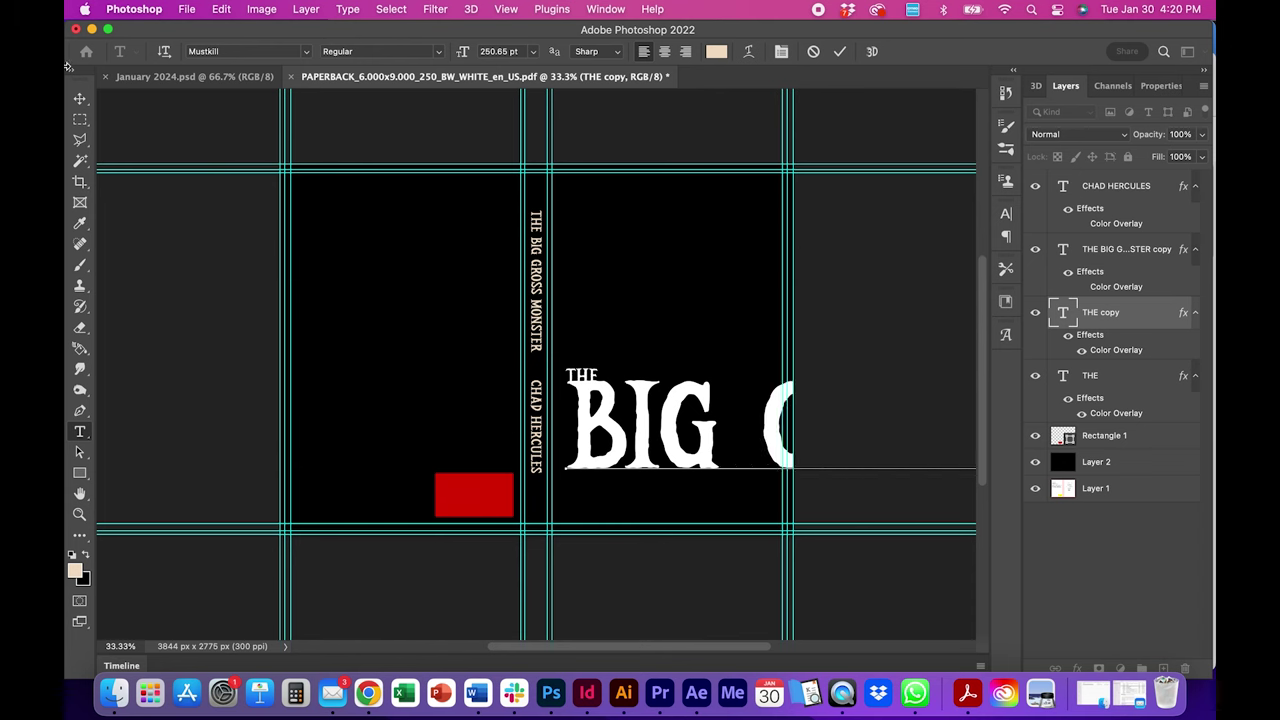
click(80, 98)
key(super+t)
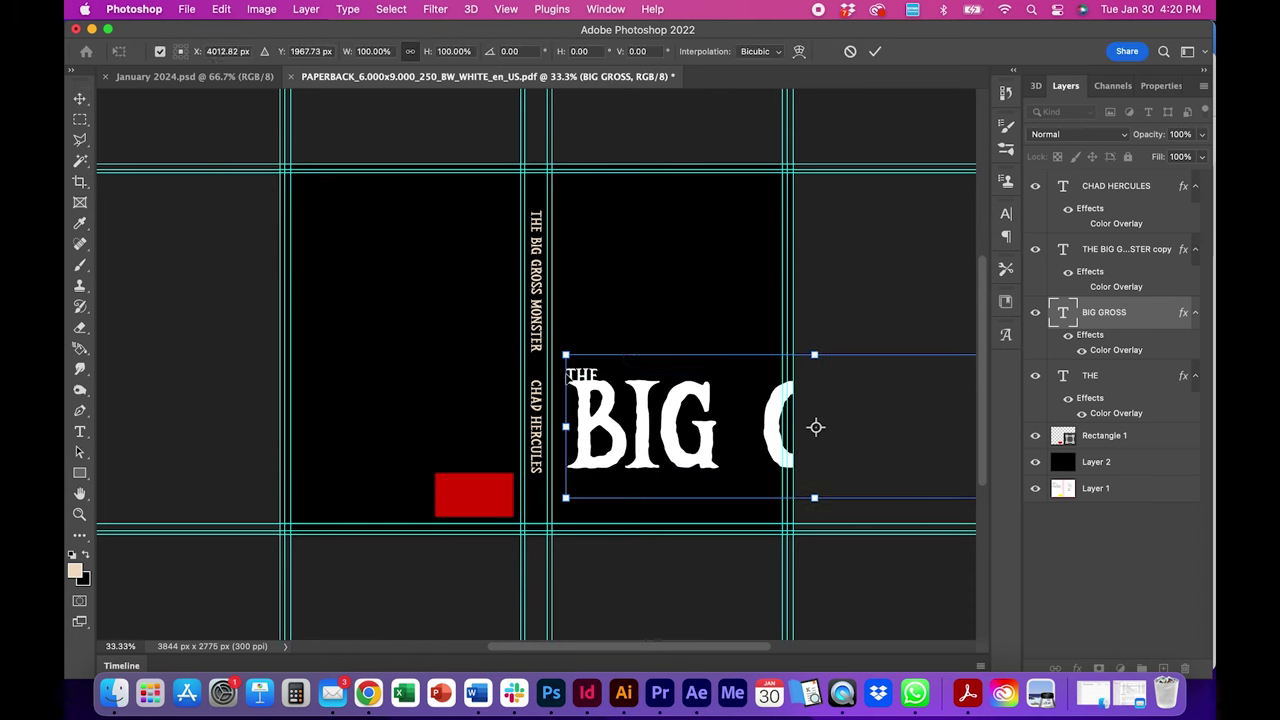
drag(566, 375, 852, 411)
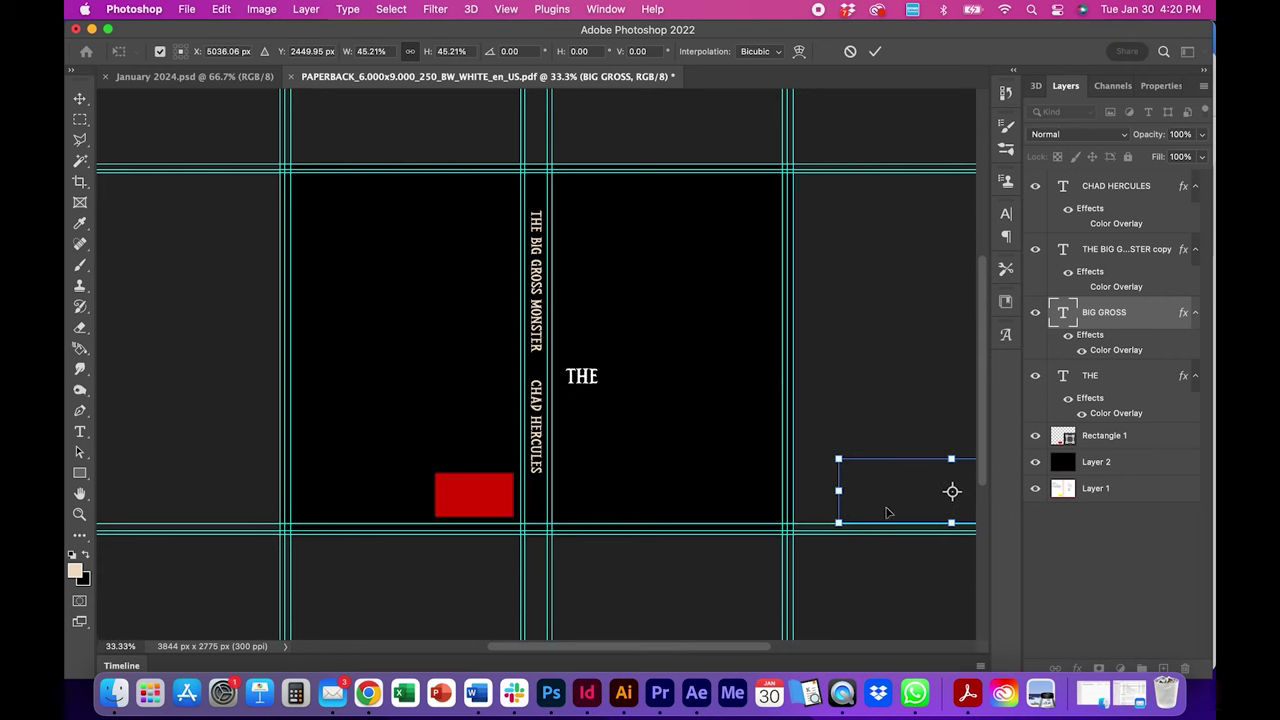
drag(895, 491, 618, 408)
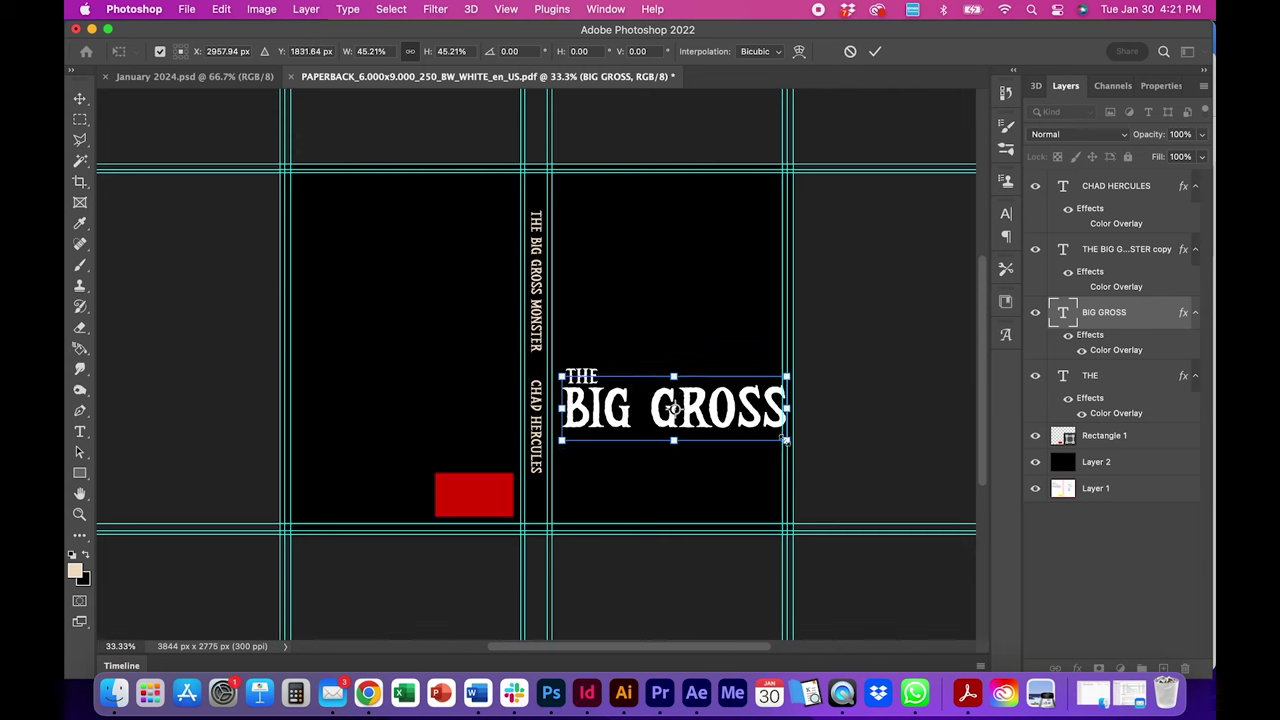
drag(787, 440, 777, 437)
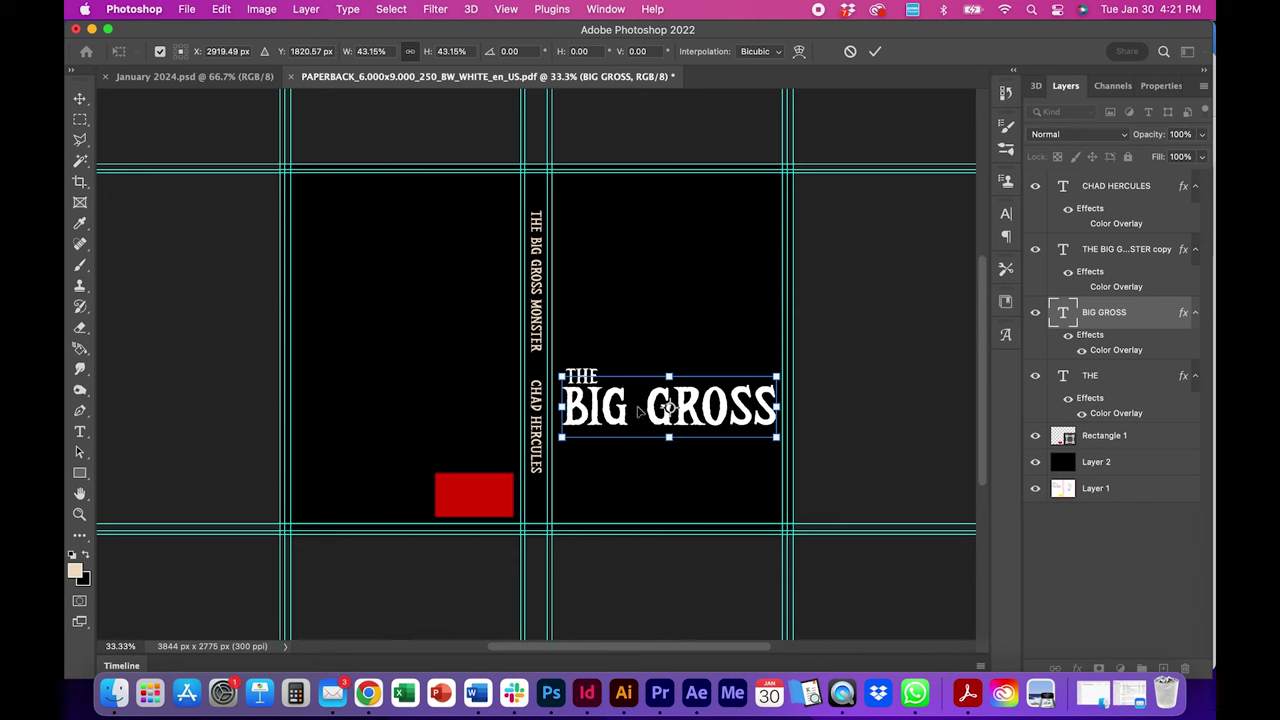
key(Return)
Step: Set BIG GROSS tracking to -50 in the Character panel
double_click(656, 409)
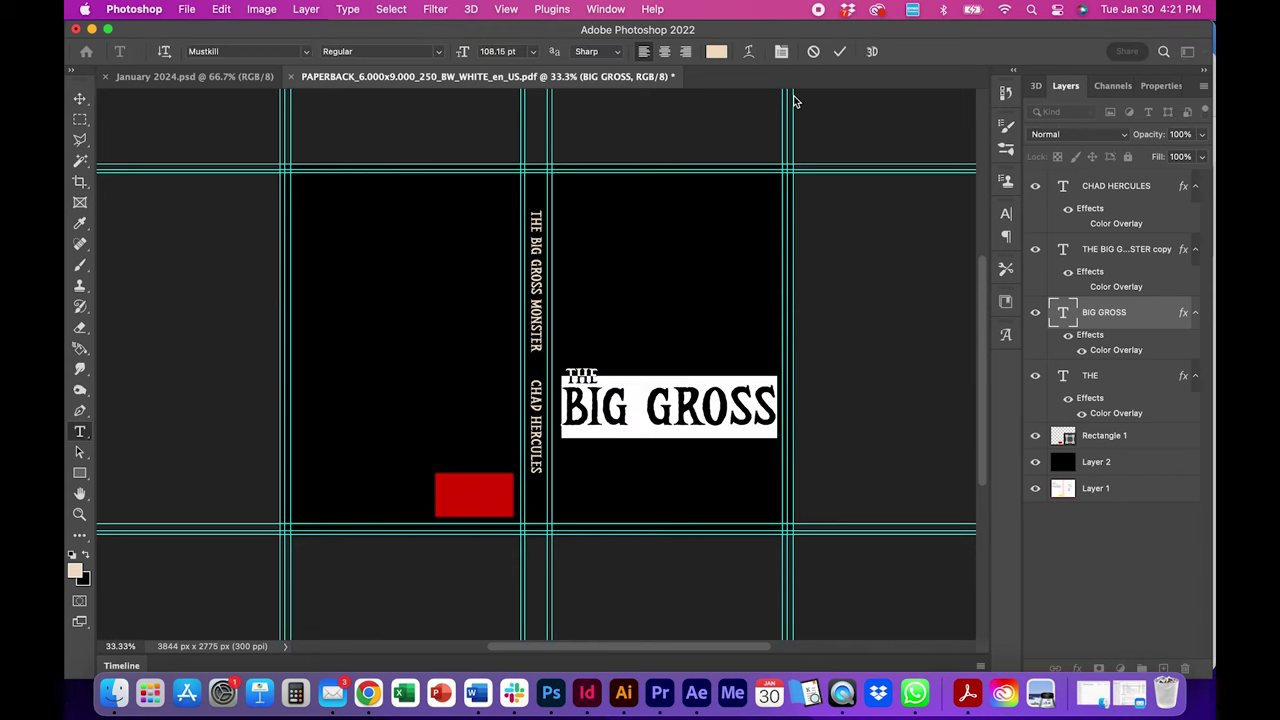
click(782, 52)
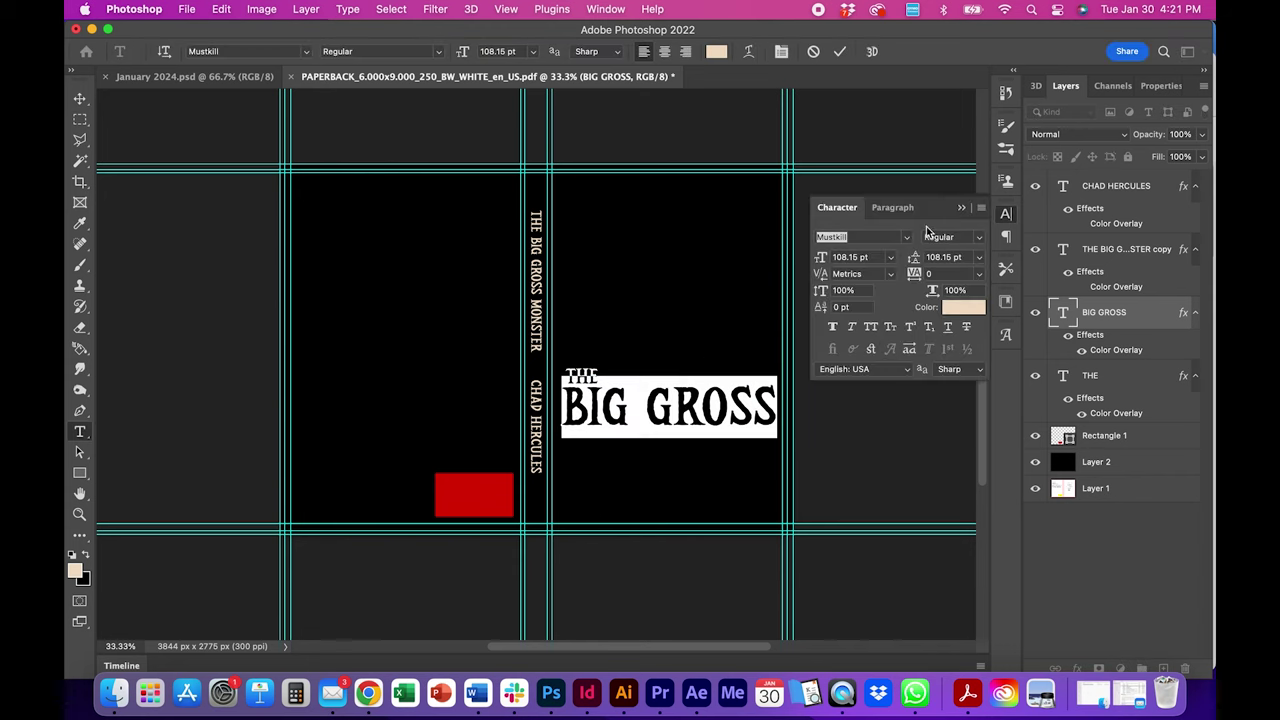
click(982, 278)
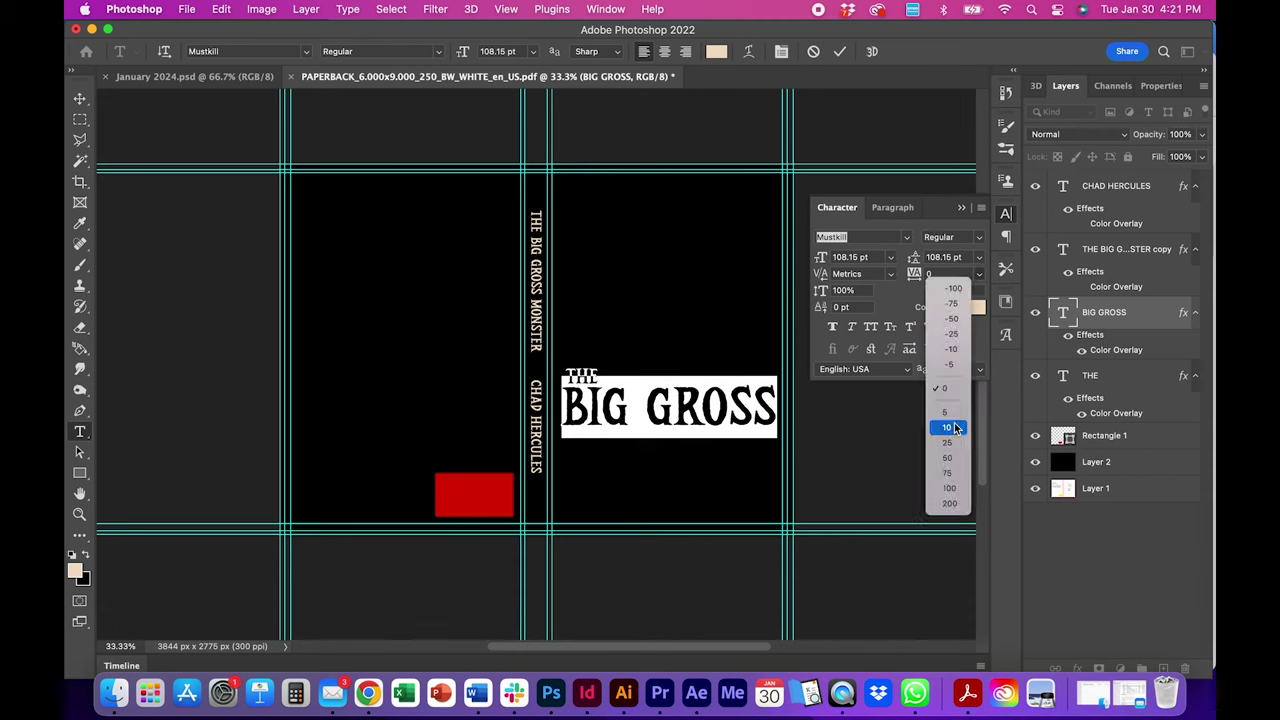
click(952, 319)
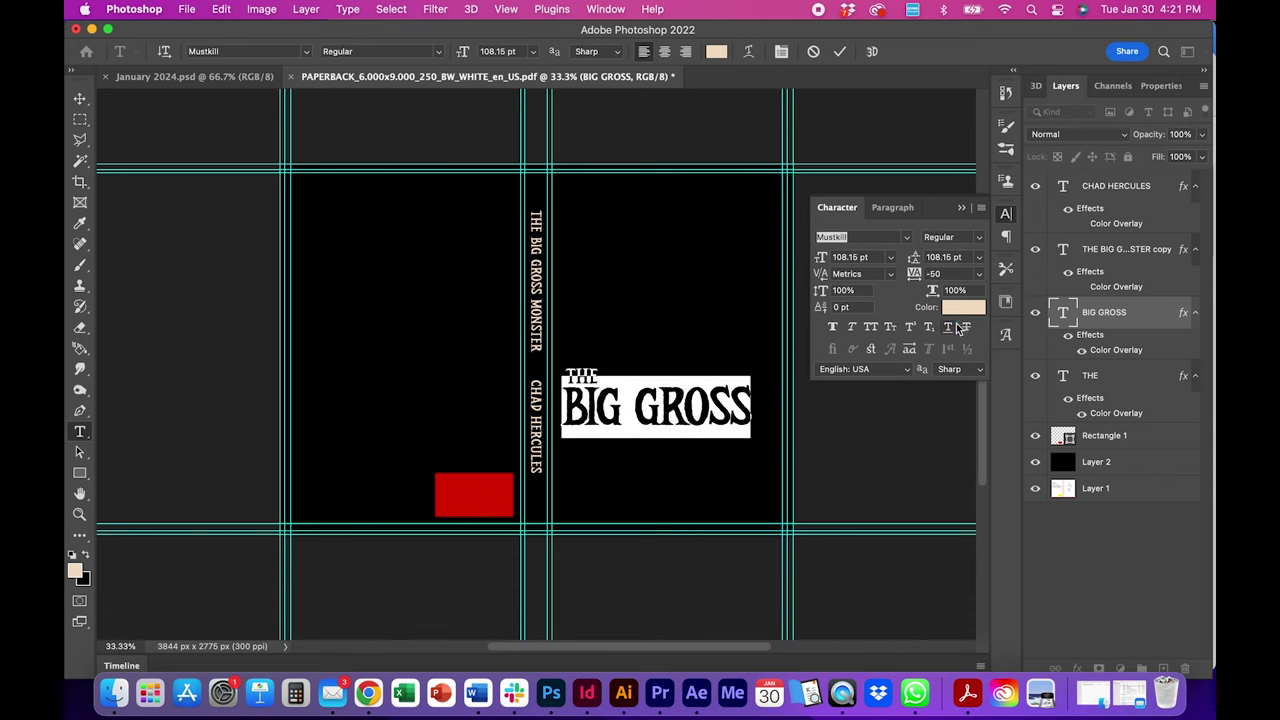
key(super+Return)
key(v)
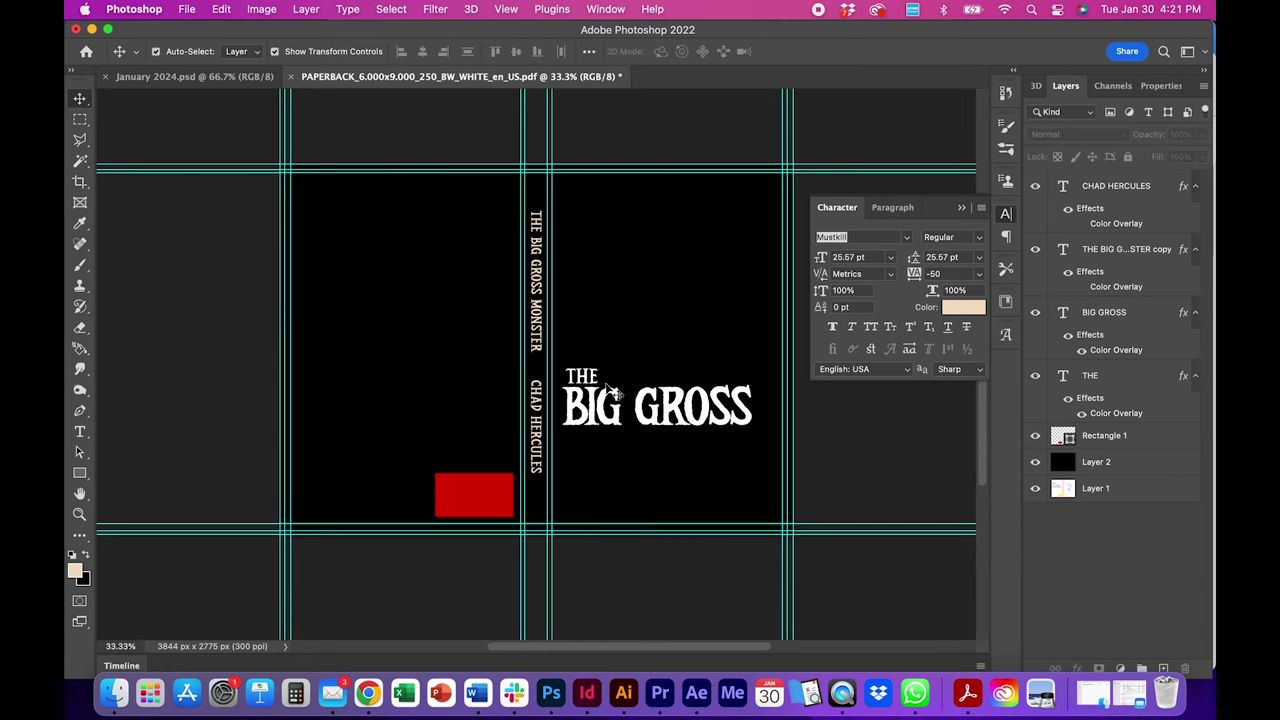
Step: Enlarge BIG GROSS to span the front cover and duplicate its layer
click(680, 420)
drag(756, 428, 773, 441)
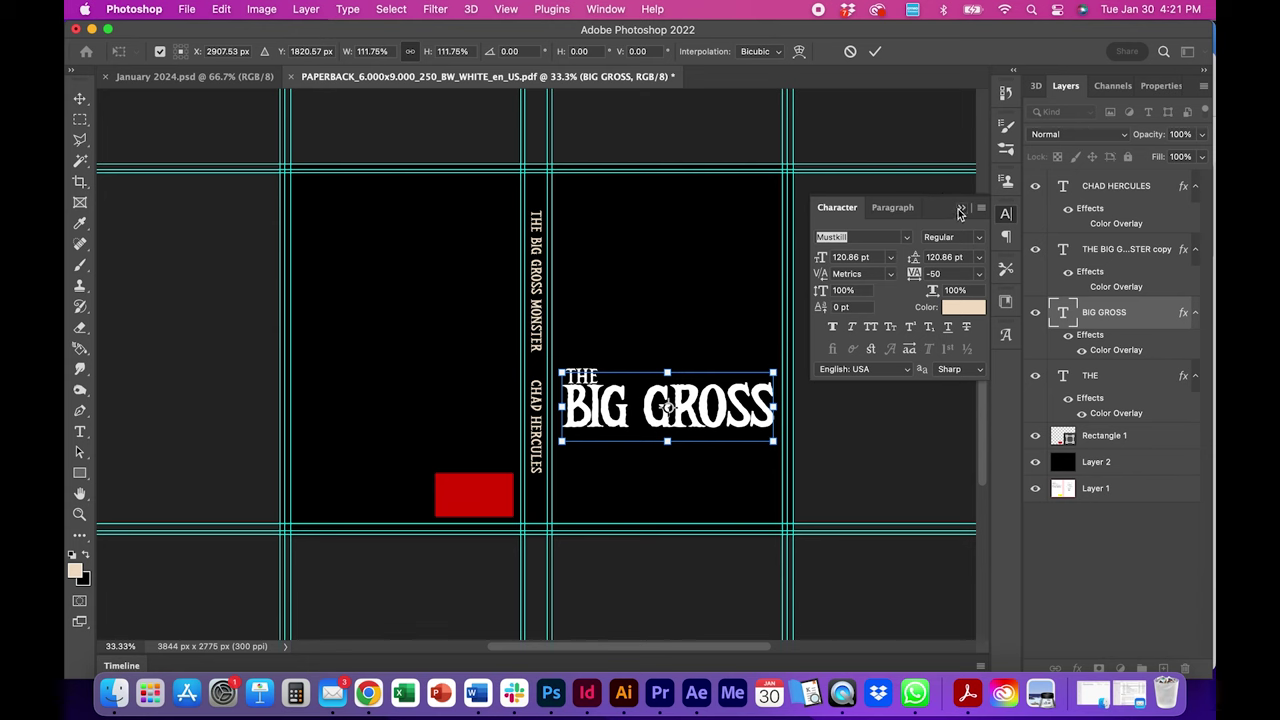
click(960, 210)
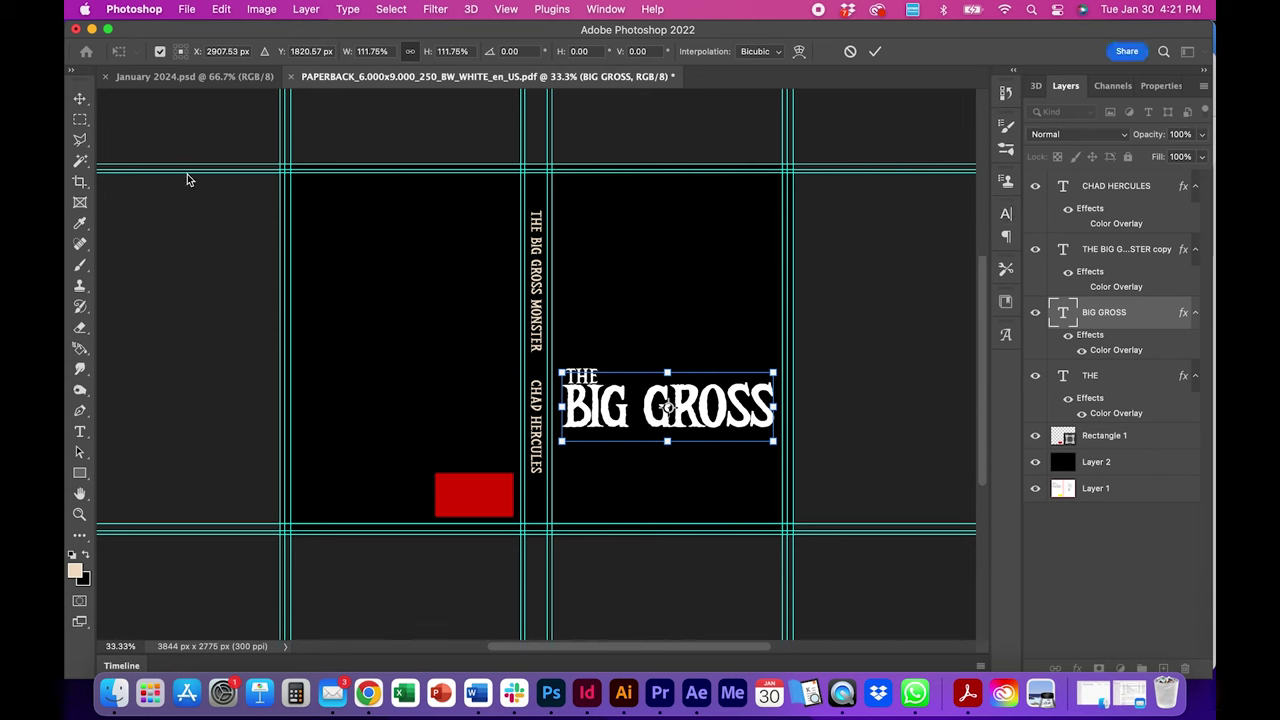
click(80, 100)
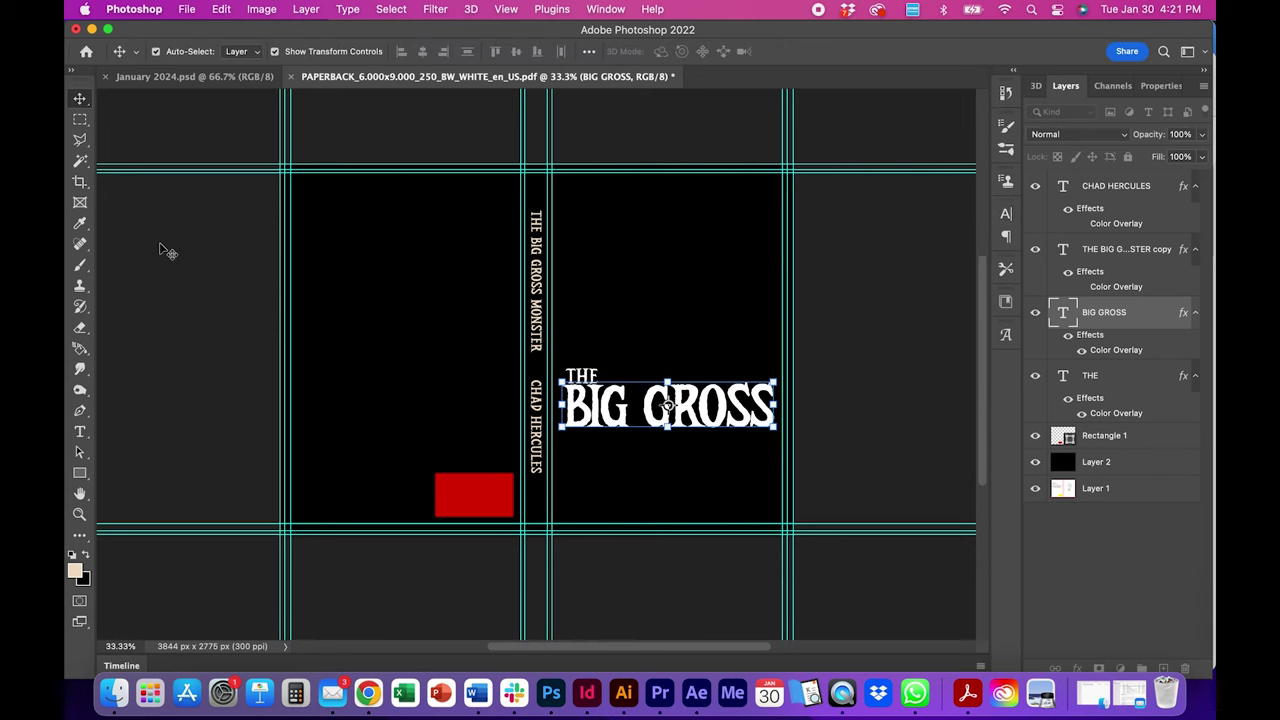
click(614, 418)
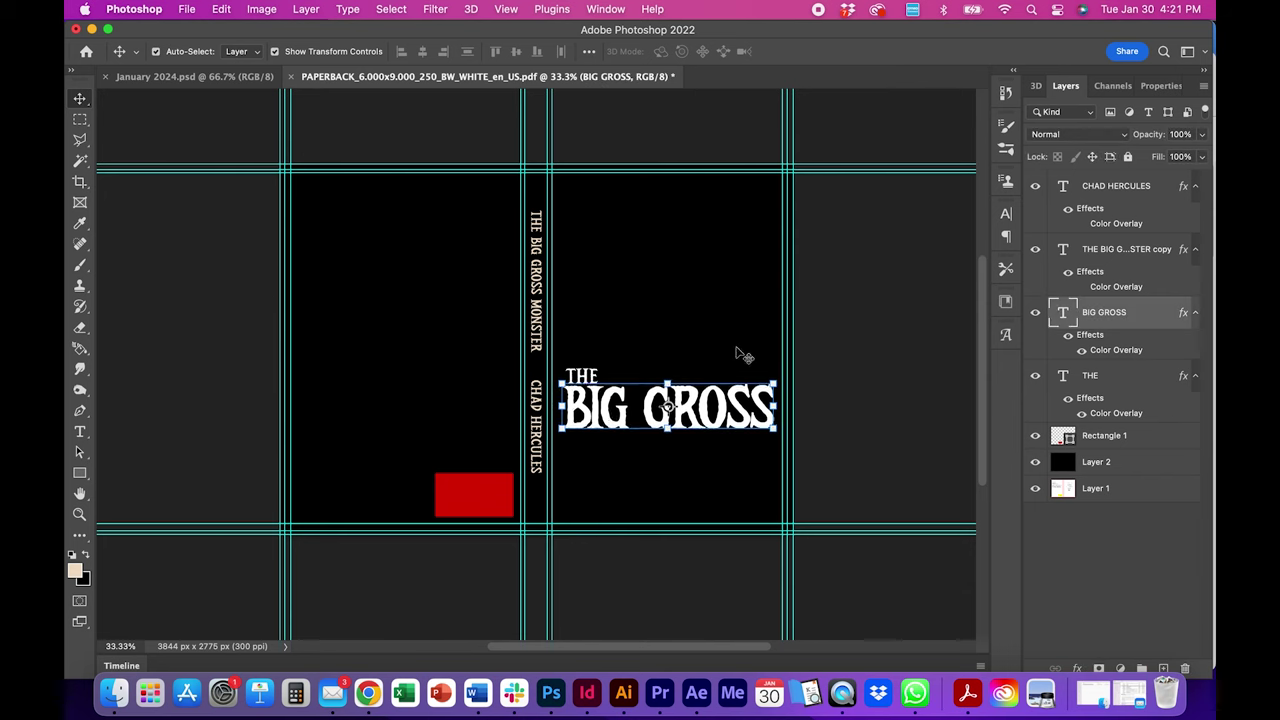
drag(1116, 318, 1163, 667)
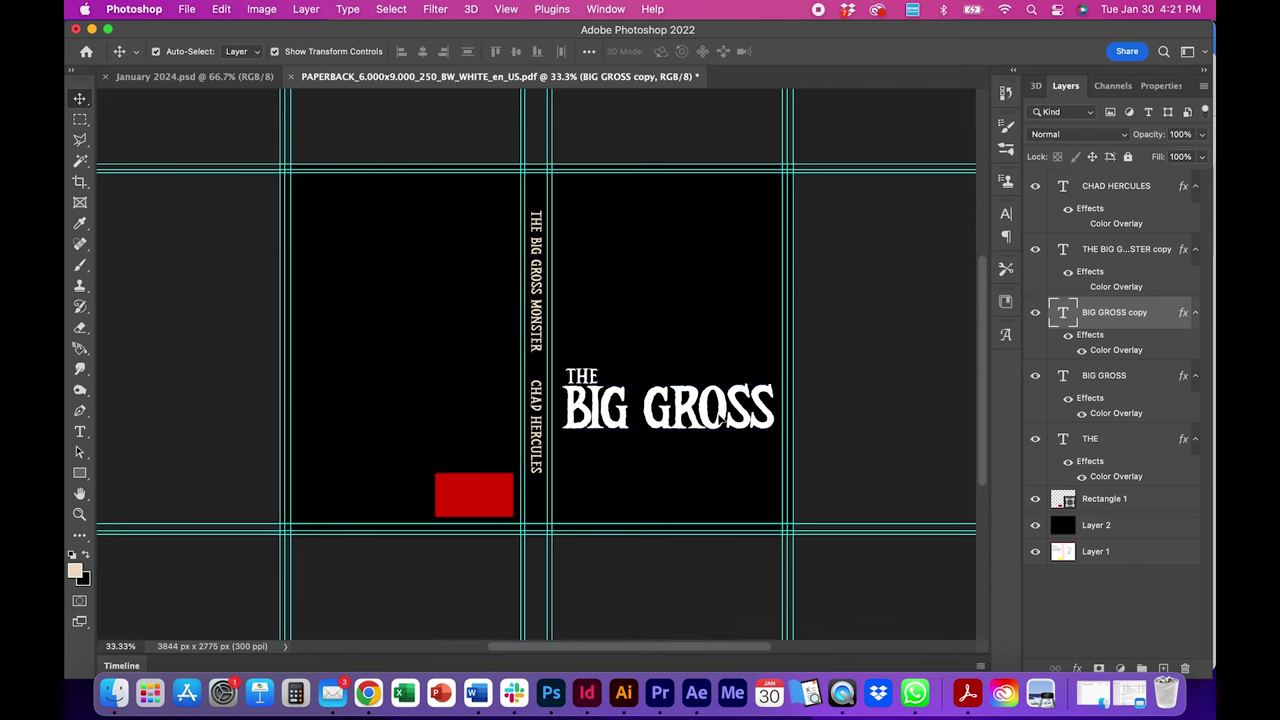
Step: Move the BIG GROSS copy below the original and retype it as MONSTER
drag(722, 421, 720, 465)
double_click(710, 465)
text(M)
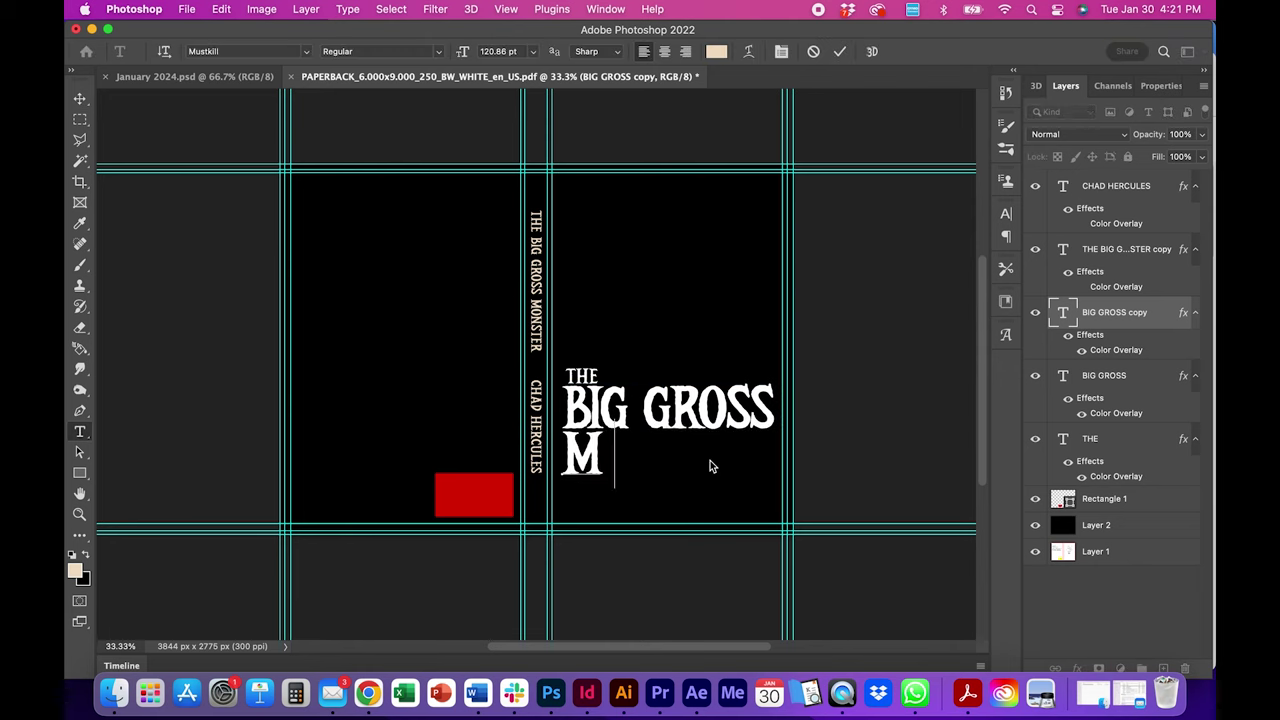
text(ONSTER)
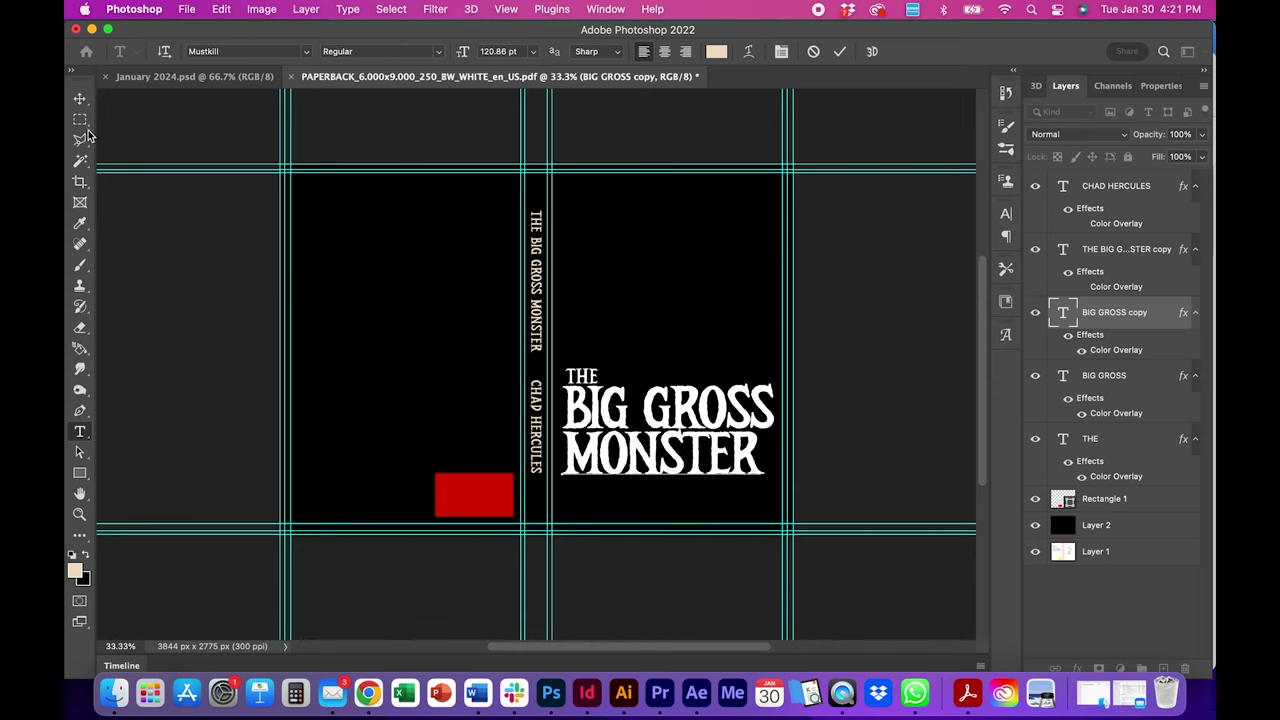
click(80, 100)
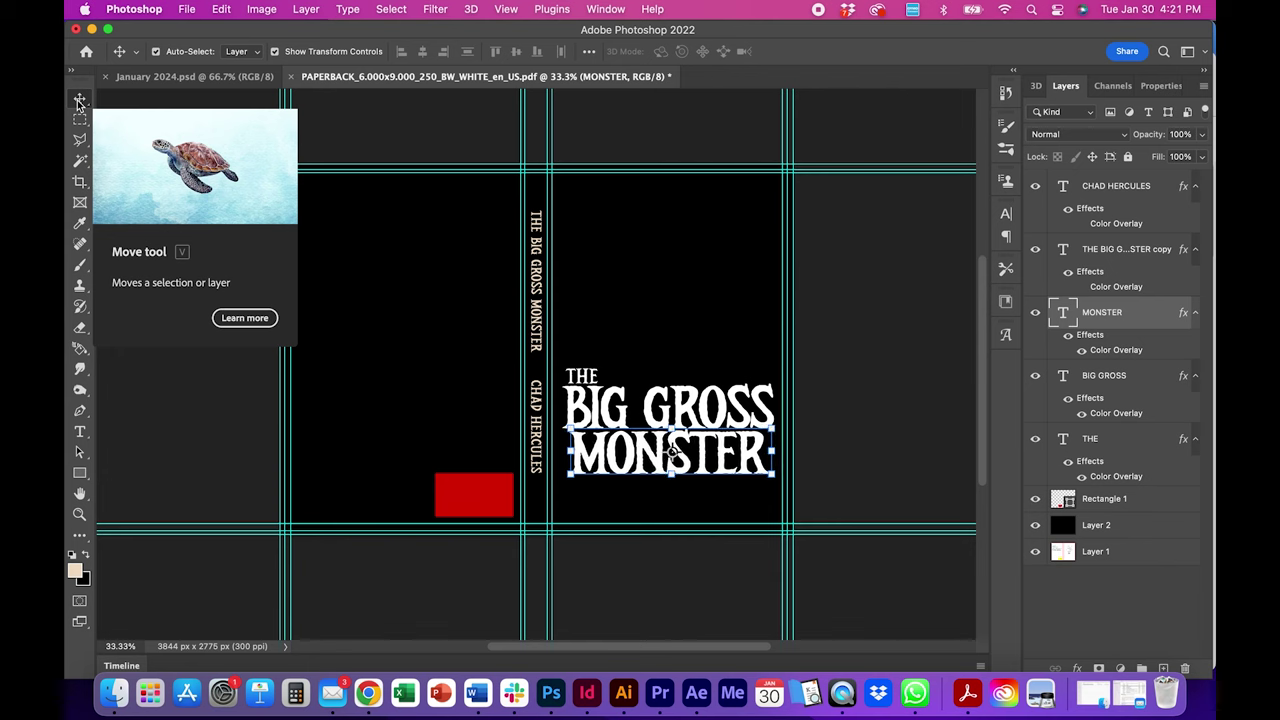
Step: Nudge MONSTER right and narrow it slightly
key(Right)
key(Right)
key(Right)
key(Right)
key(Right)
key(Right)
key(Right)
key(Right)
key(Right)
key(Right)
key(Right)
key(Right)
key(Right)
key(Right)
key(Right)
key(Right)
key(Right)
key(Right)
key(Right)
key(Right)
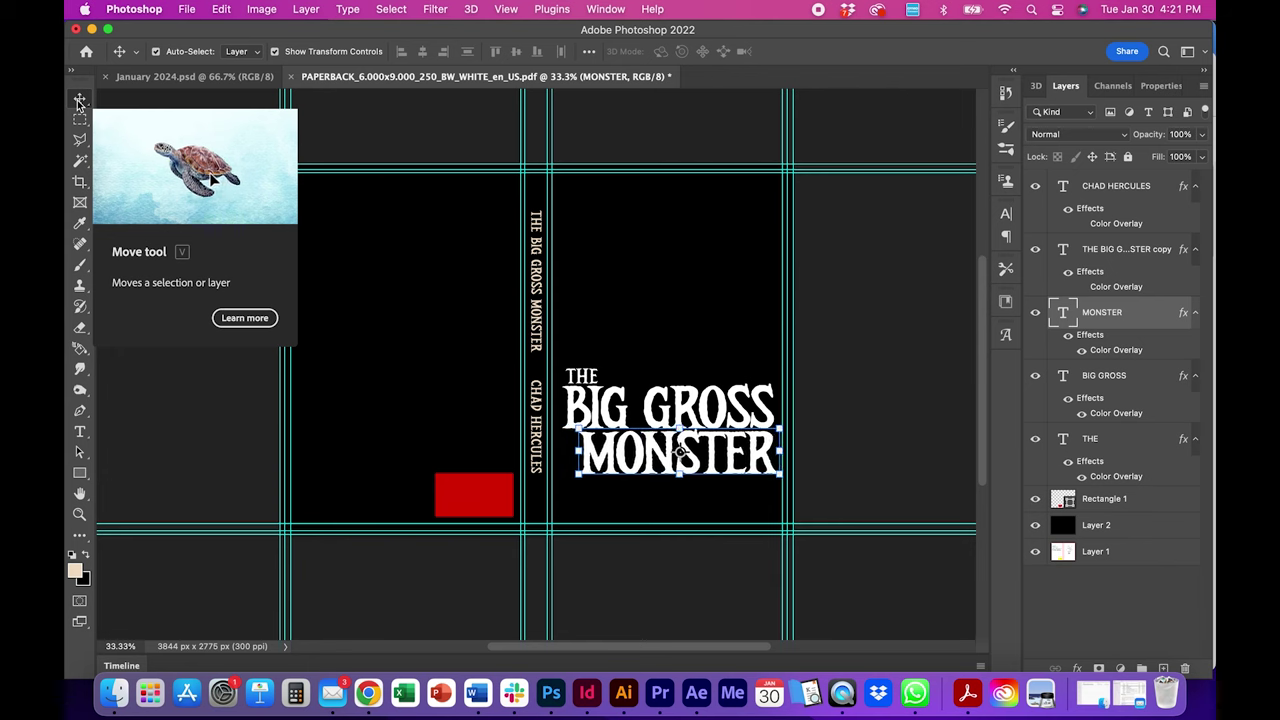
click(778, 455)
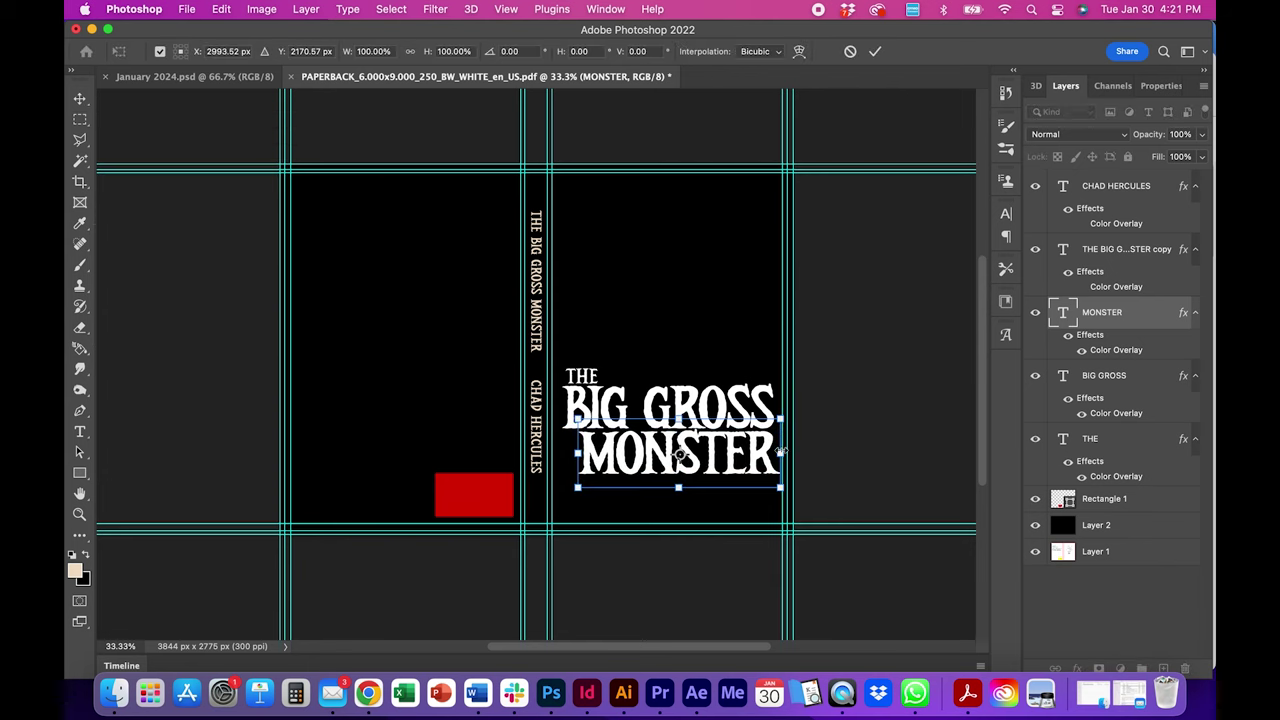
drag(780, 451, 785, 449)
key(Return)
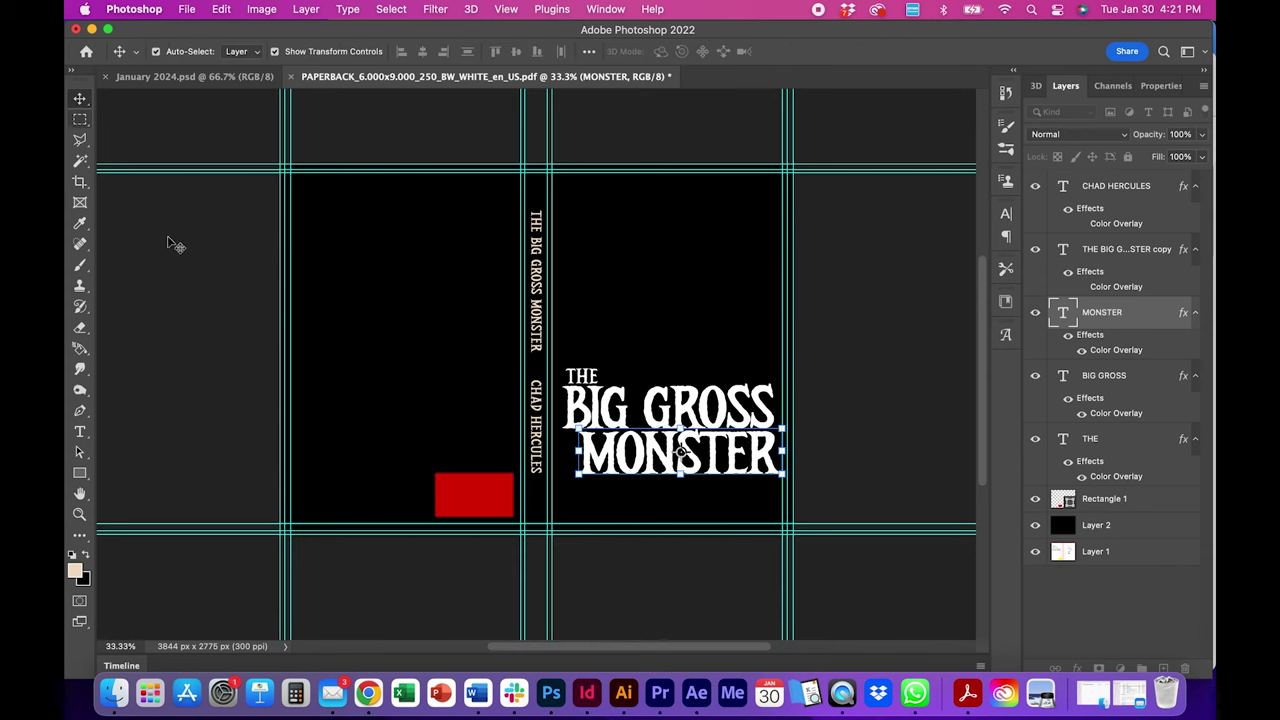
click(200, 335)
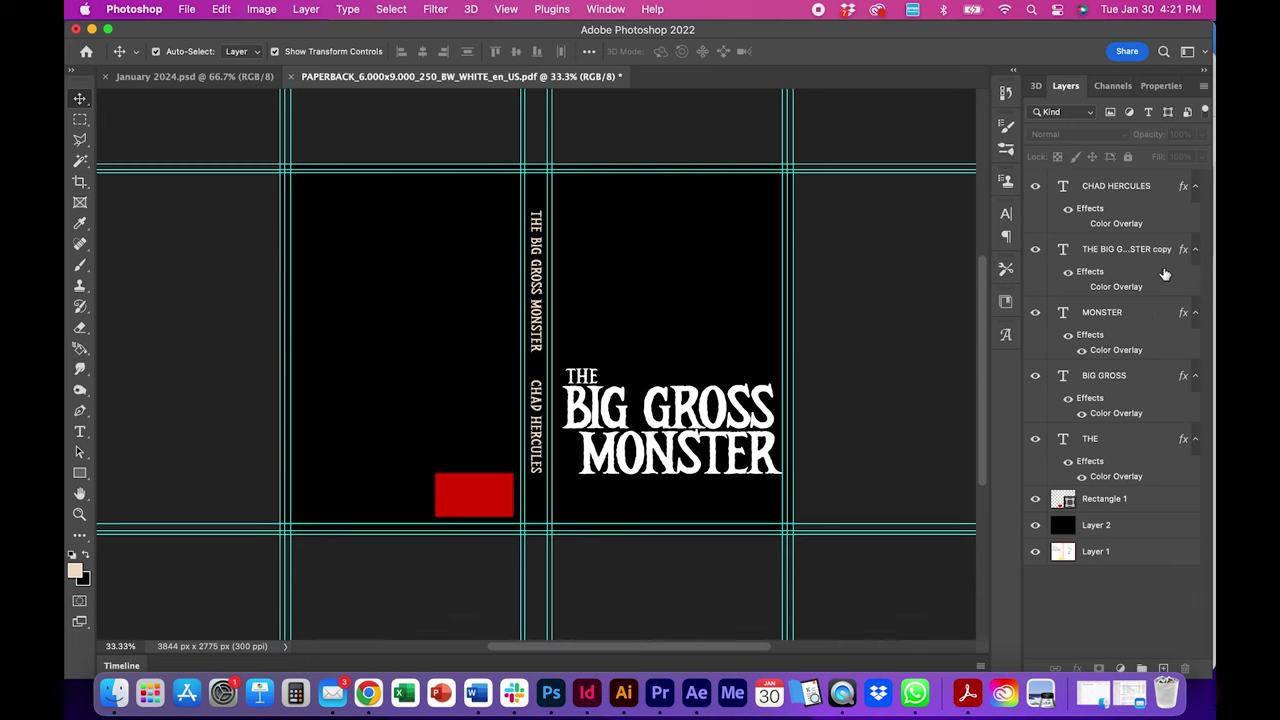
Step: Enlarge THE to about 472%, move it above BIG GROSS MONSTER, and duplicate its layer
click(1125, 254)
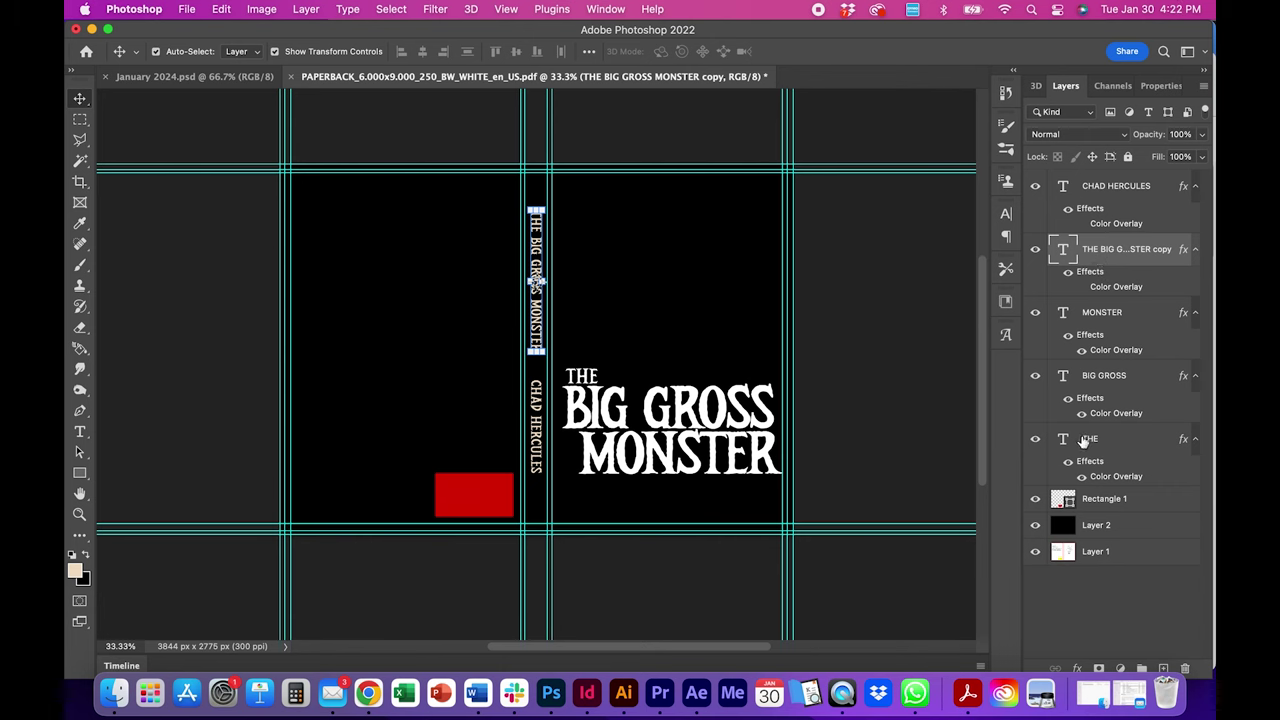
drag(1085, 441, 1153, 657)
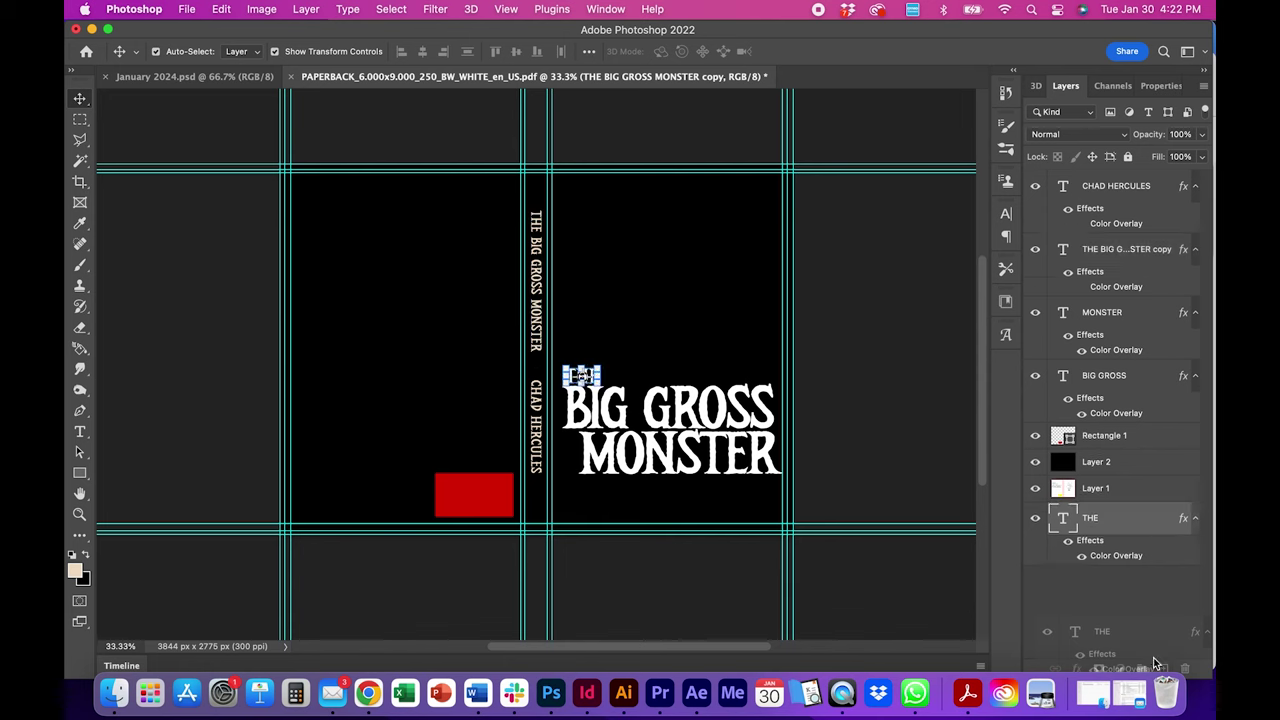
key(shift+Up)
key(shift+Up)
key(shift+Up)
key(shift+Up)
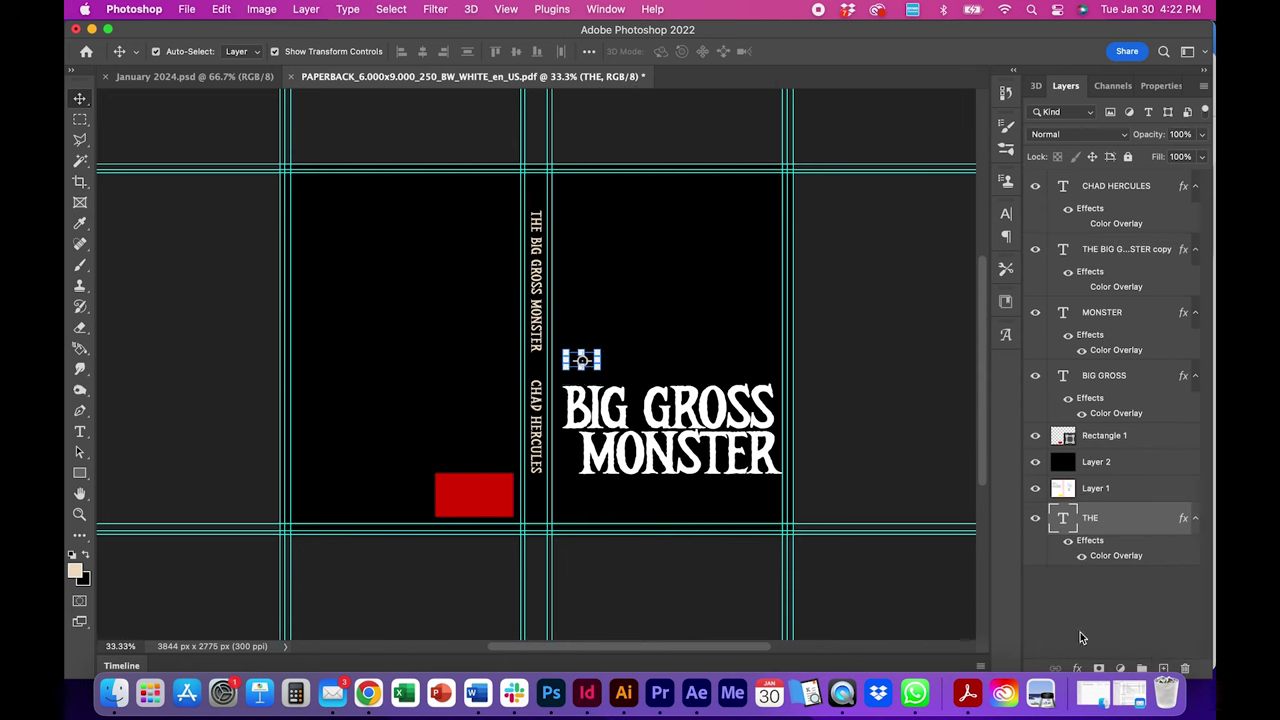
drag(599, 368, 741, 381)
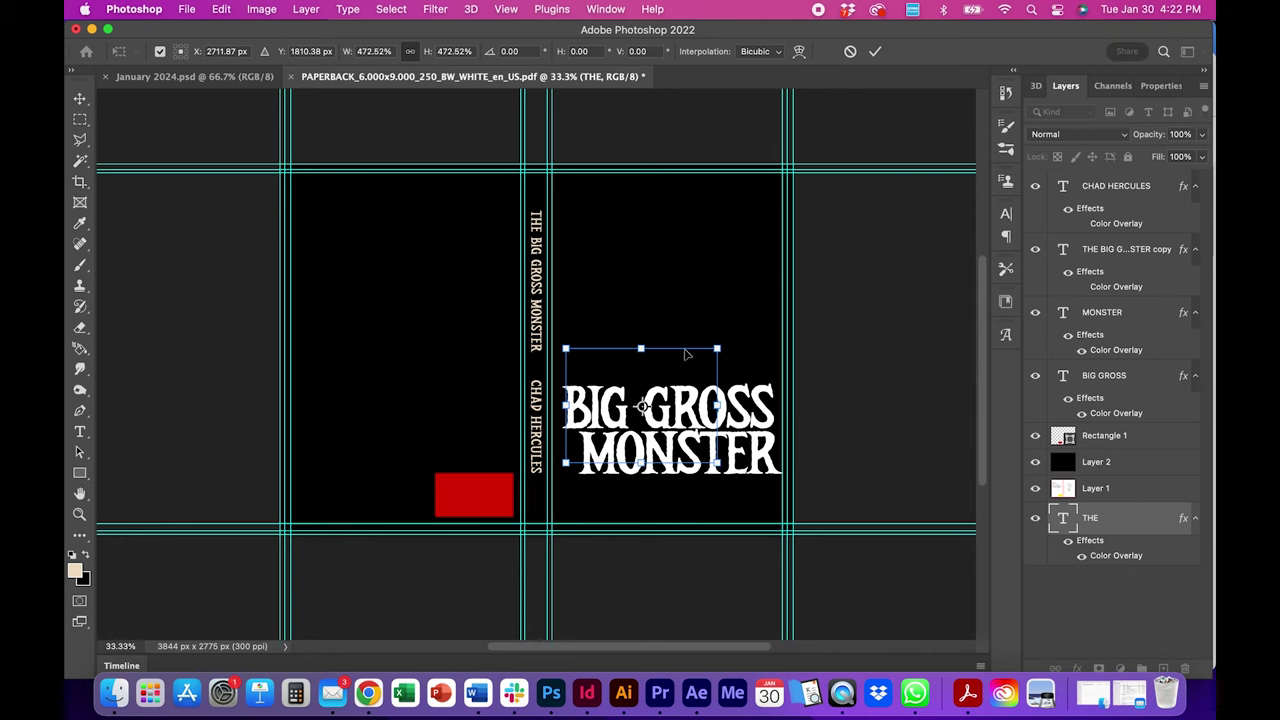
drag(687, 347, 707, 250)
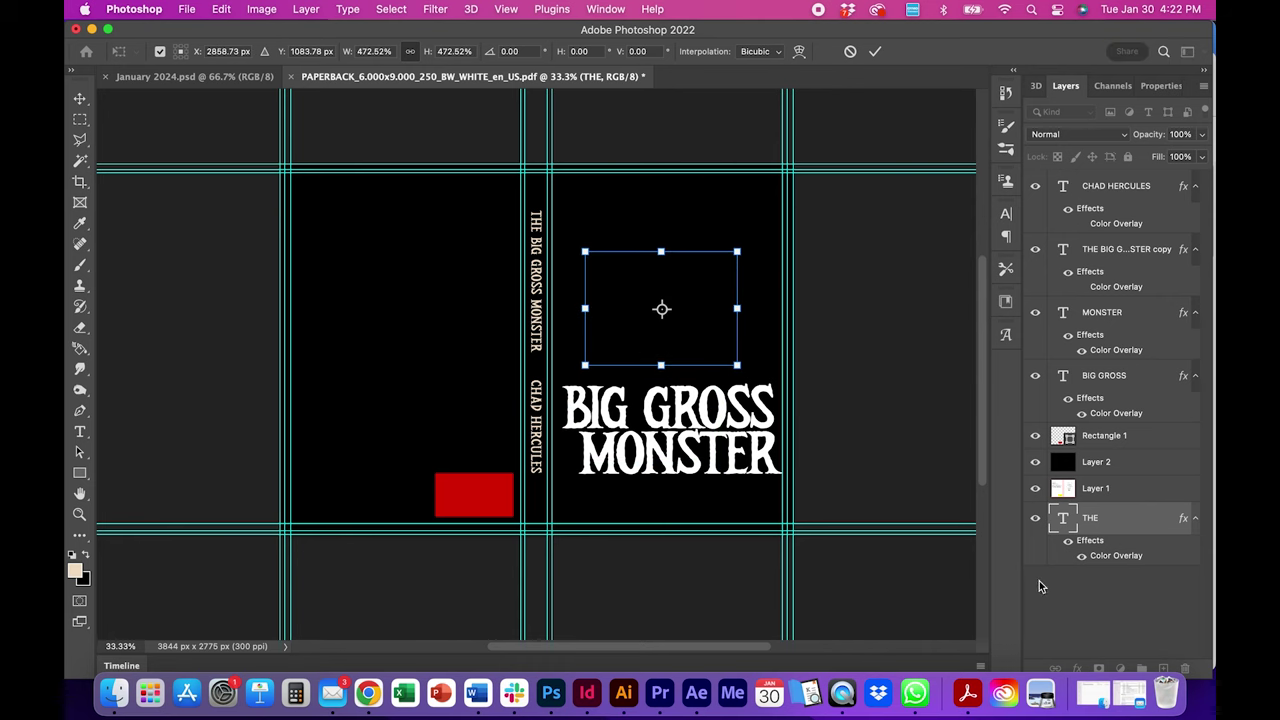
drag(1062, 527, 1165, 667)
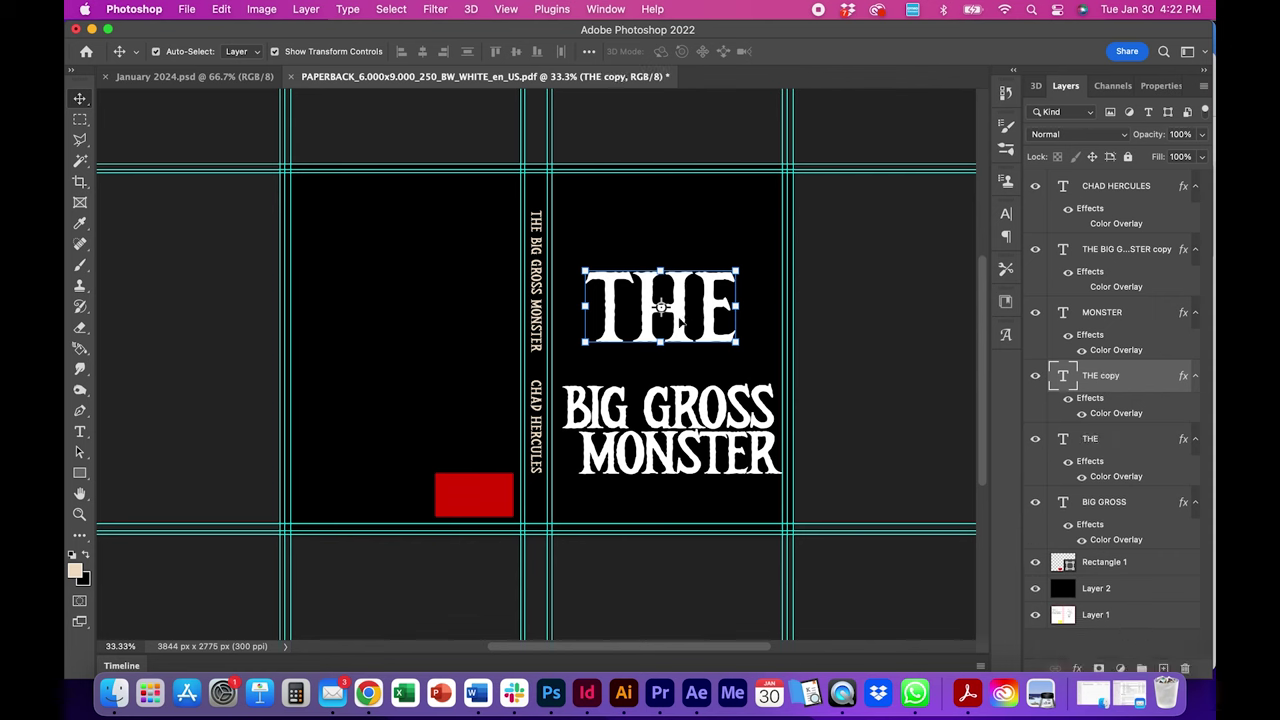
Step: Move the THE duplicate toward the cover top and retype it as CHAD HERCULES
drag(681, 324, 657, 243)
double_click(657, 243)
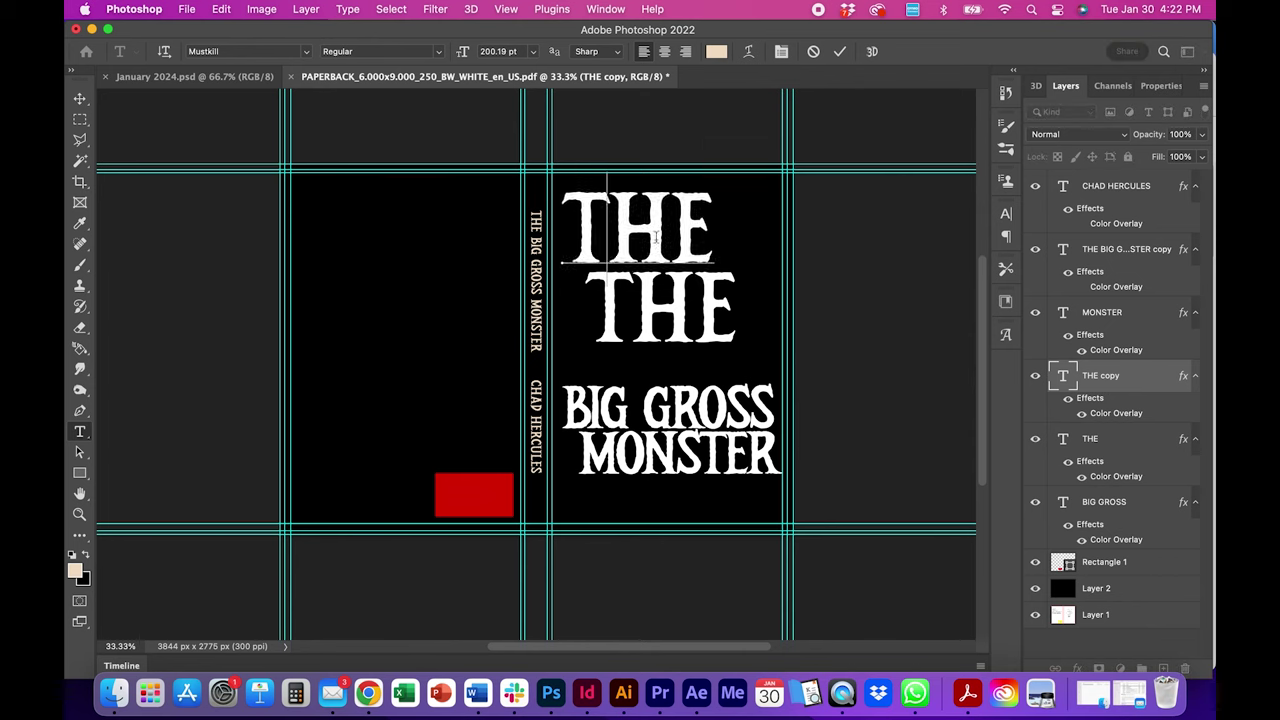
text(CHAD)
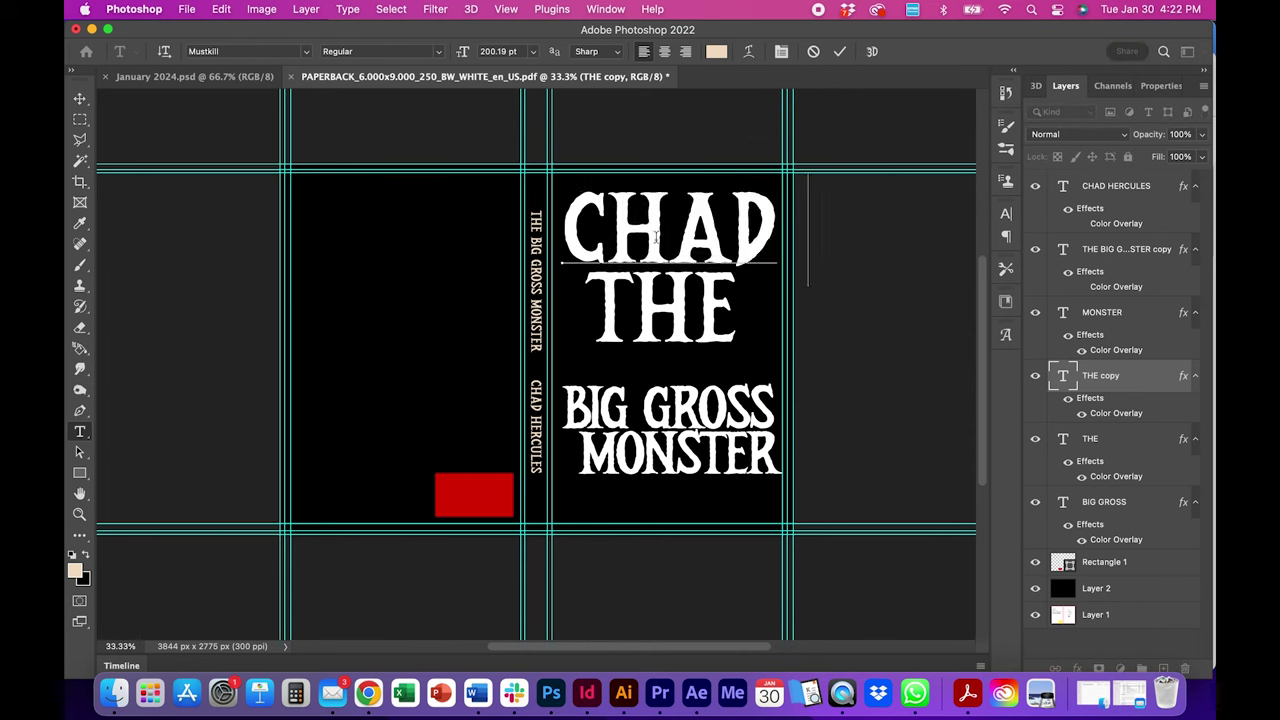
click(82, 101)
Step: Scale CHAD HERCULES to about 32% along the front cover top and nudge it down
drag(590, 210, 820, 226)
drag(888, 253, 654, 210)
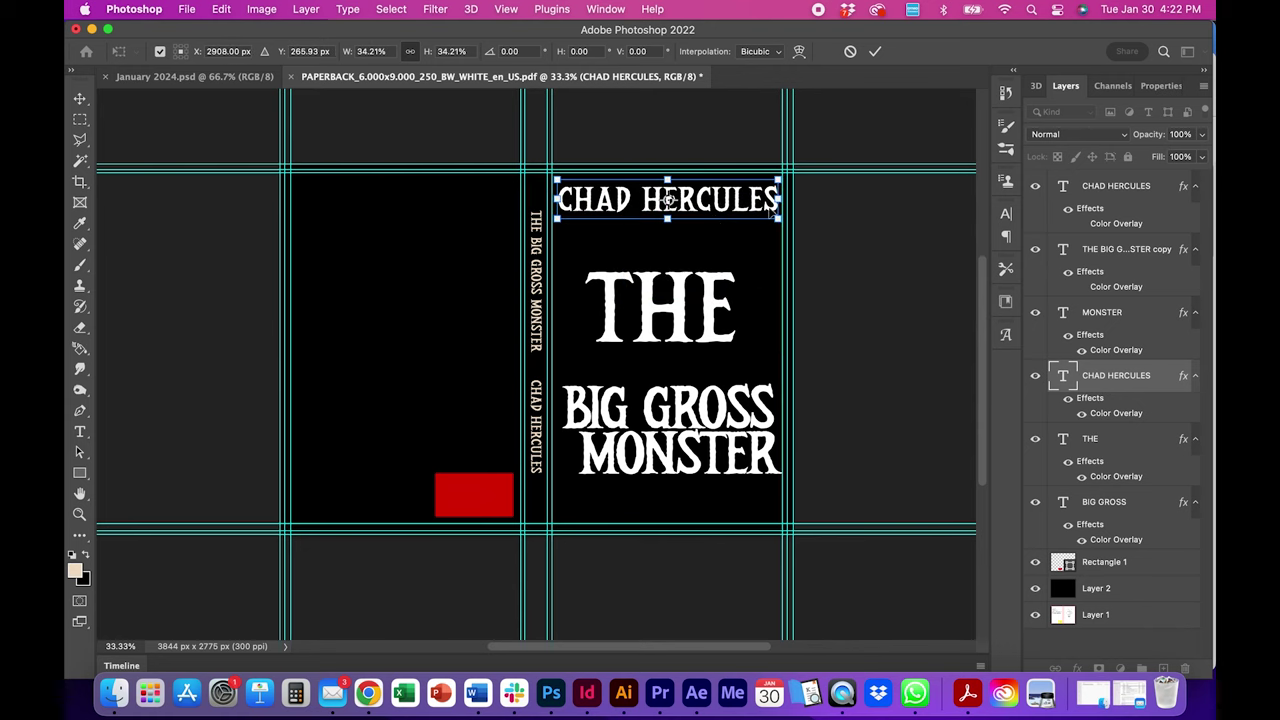
drag(778, 216, 724, 203)
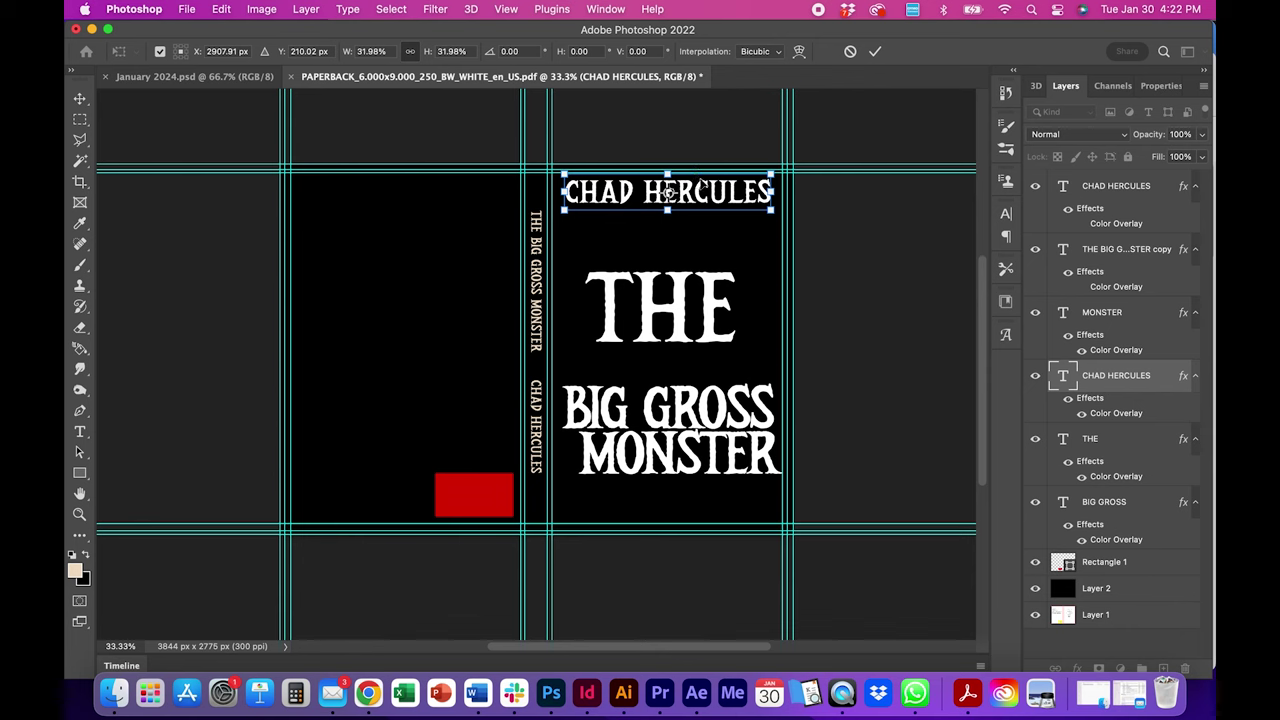
key(Down)
key(Down)
key(Down)
key(Down)
key(Down)
key(Down)
key(Down)
key(Down)
key(Down)
key(Down)
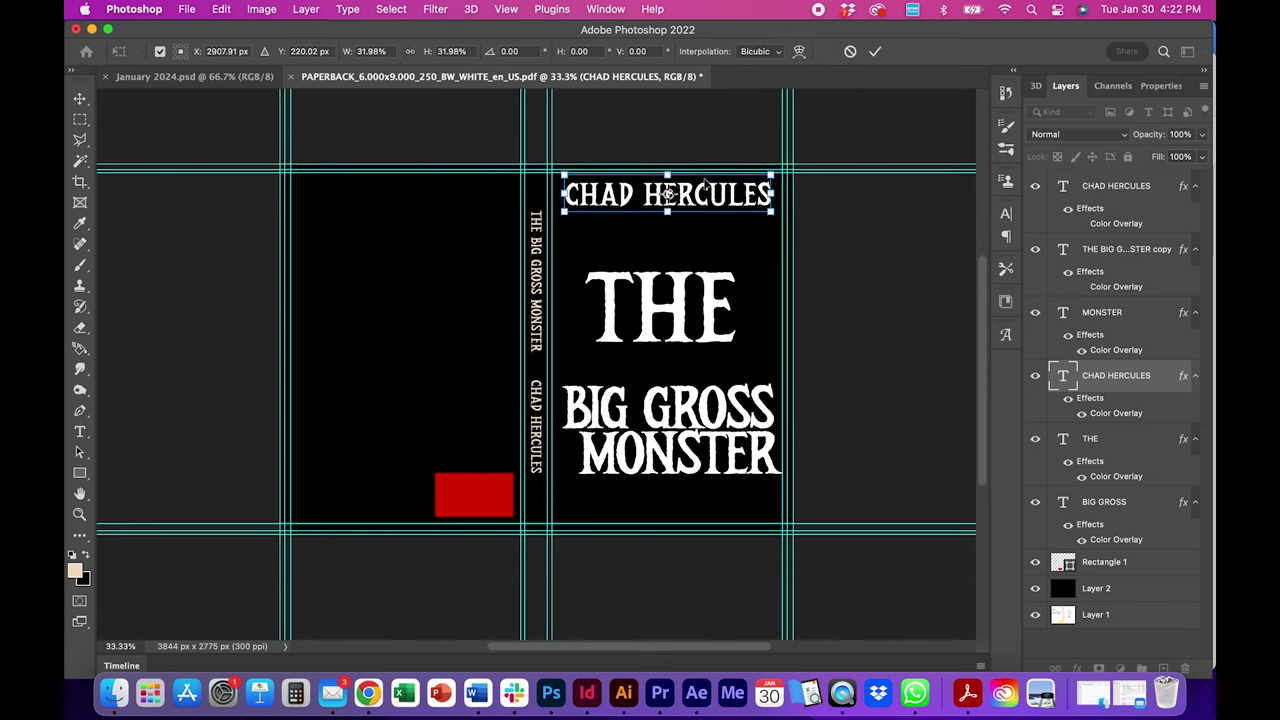
Step: Shrink the word THE to about a quarter of its size above BIG GROSS
key(Return)
click(715, 310)
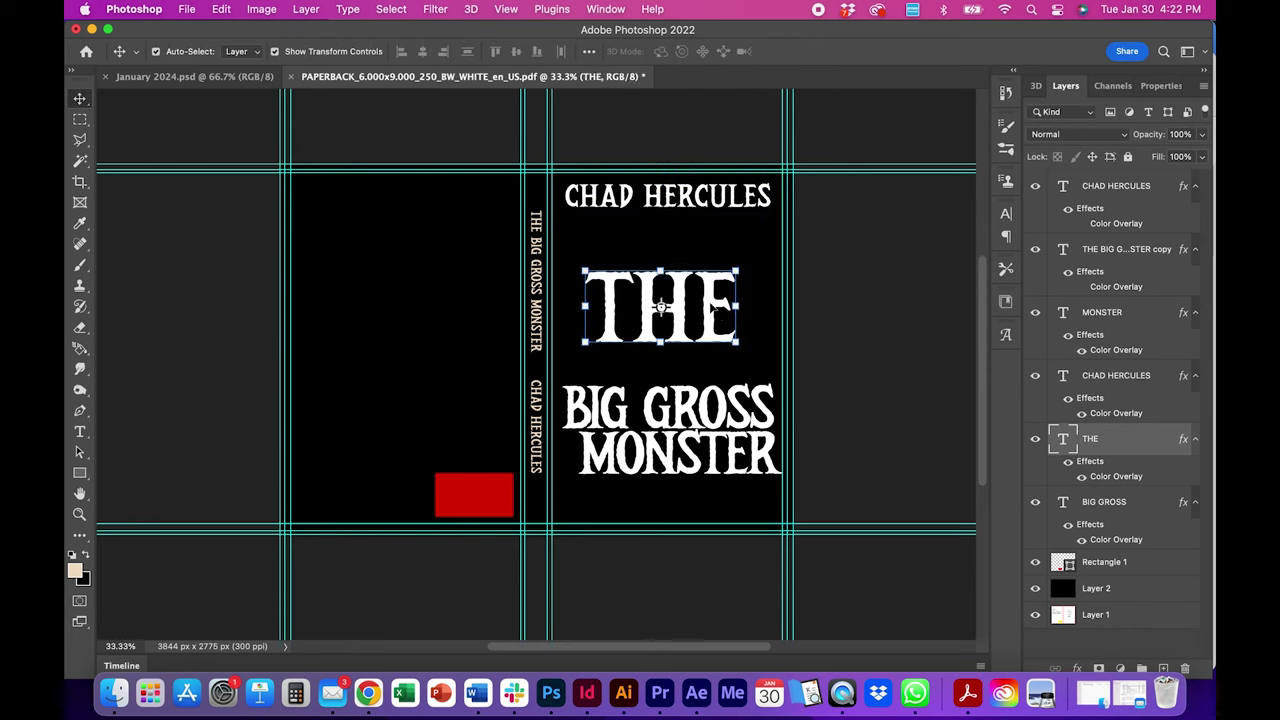
drag(740, 271, 597, 372)
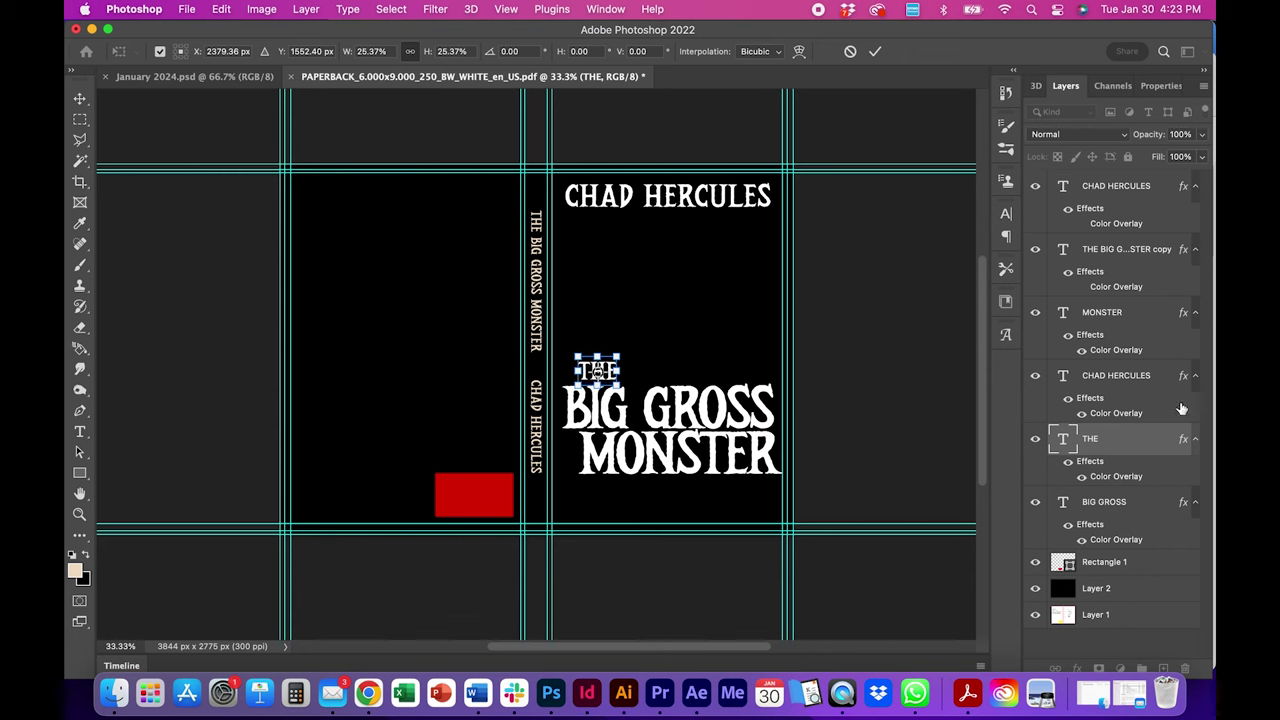
Step: Select the THE, BIG GROSS and MONSTER layers and move the title block down toward the bottom guide
click(1093, 254)
shift+click(1106, 326)
shift+click(1102, 379)
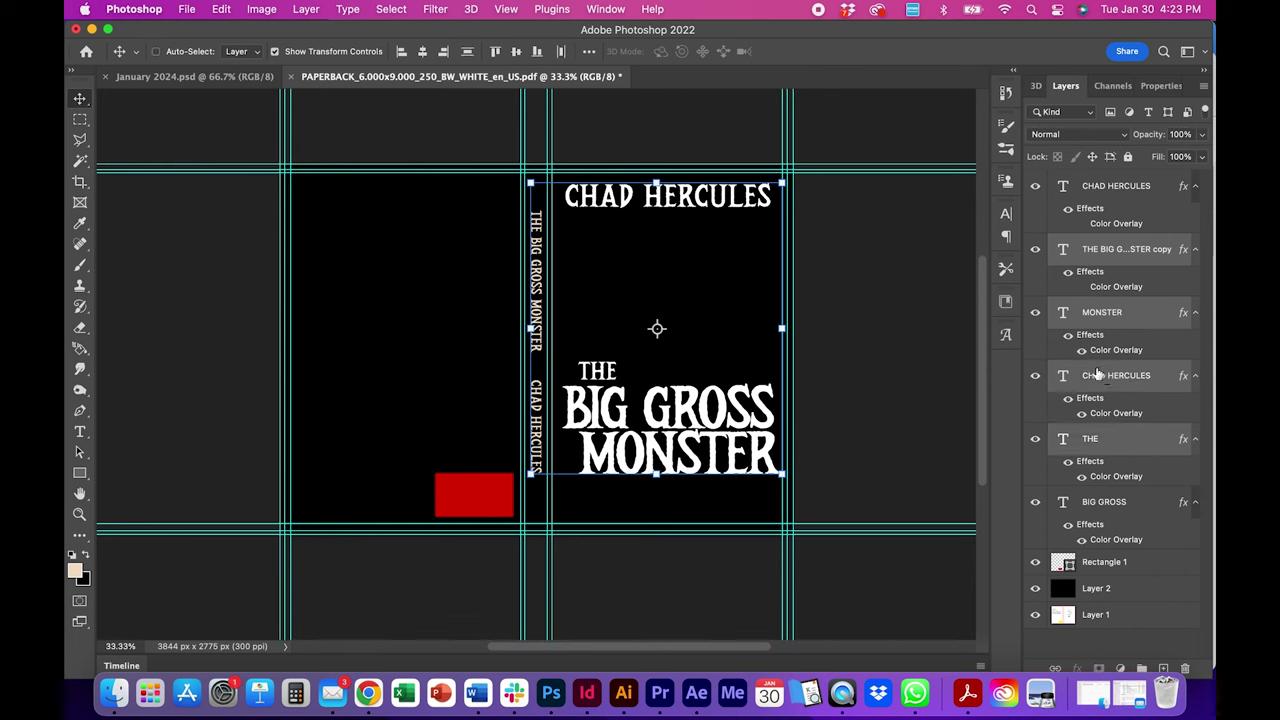
super+click(1097, 374)
key(Down)
key(Down)
key(Down)
key(Down)
key(Down)
key(Down)
key(Down)
key(Down)
key(Down)
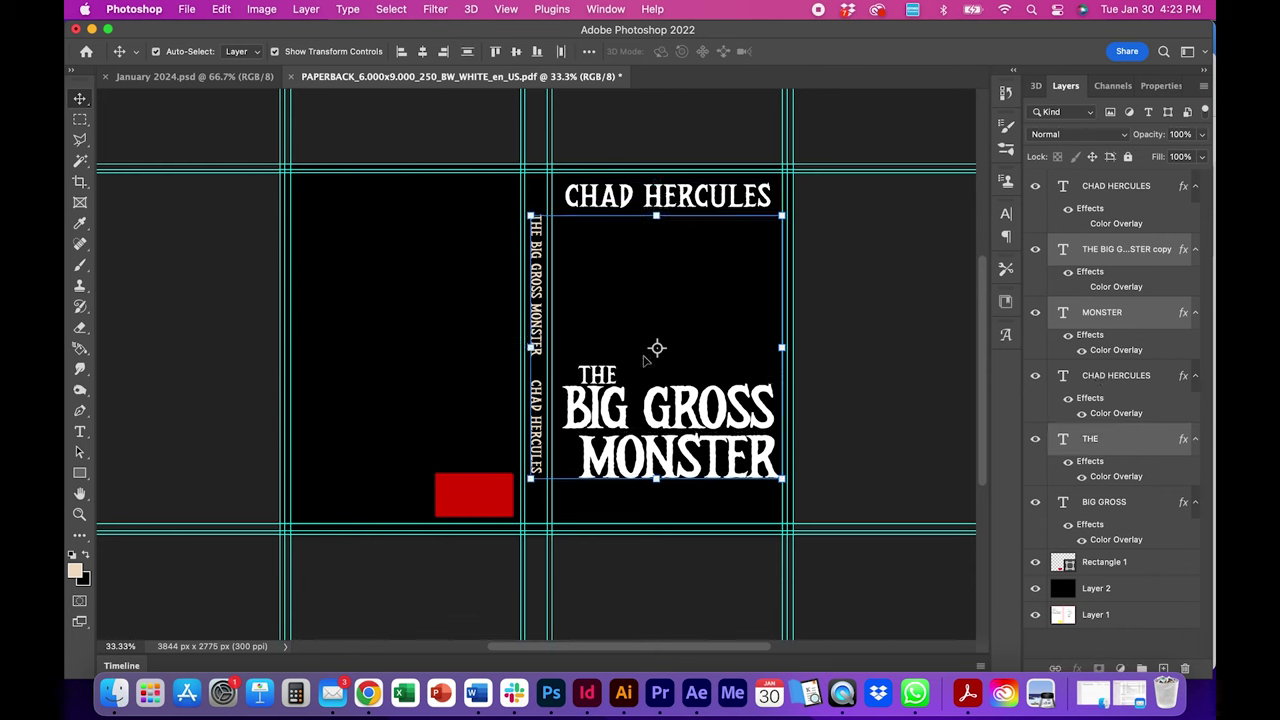
key(Up)
key(Up)
key(Up)
key(Up)
key(Up)
key(Up)
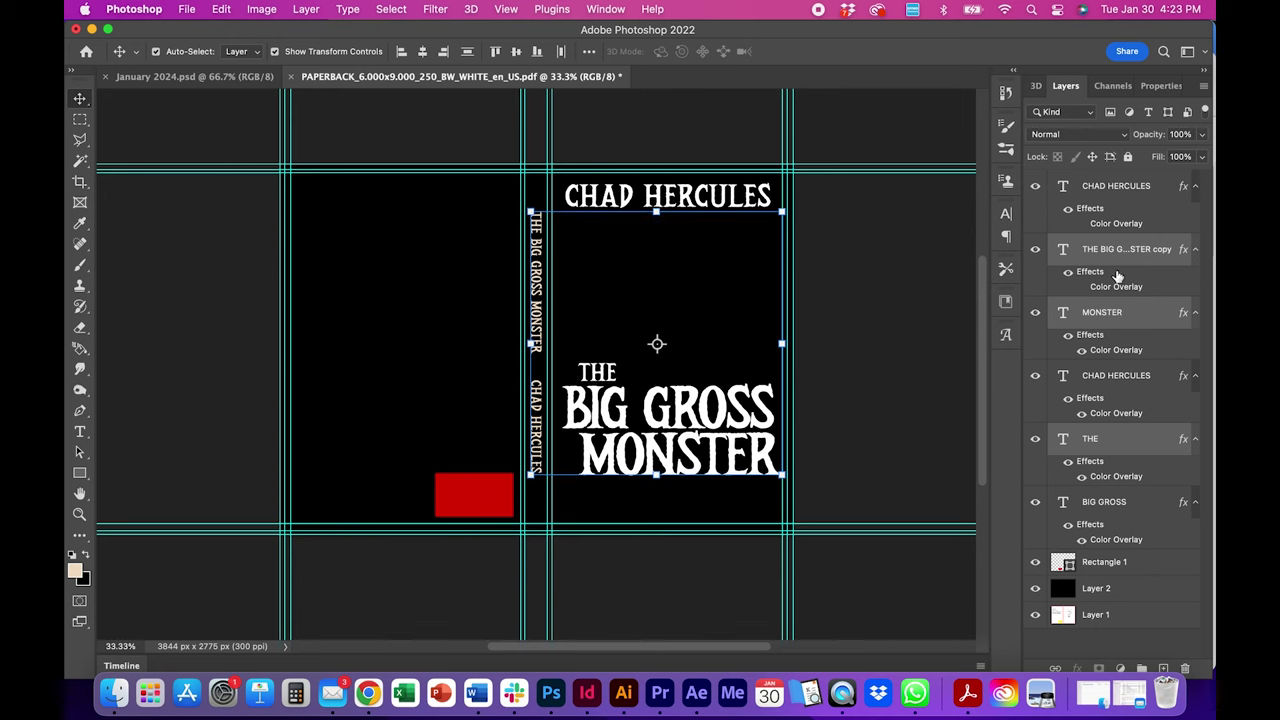
click(1108, 257)
click(1102, 314)
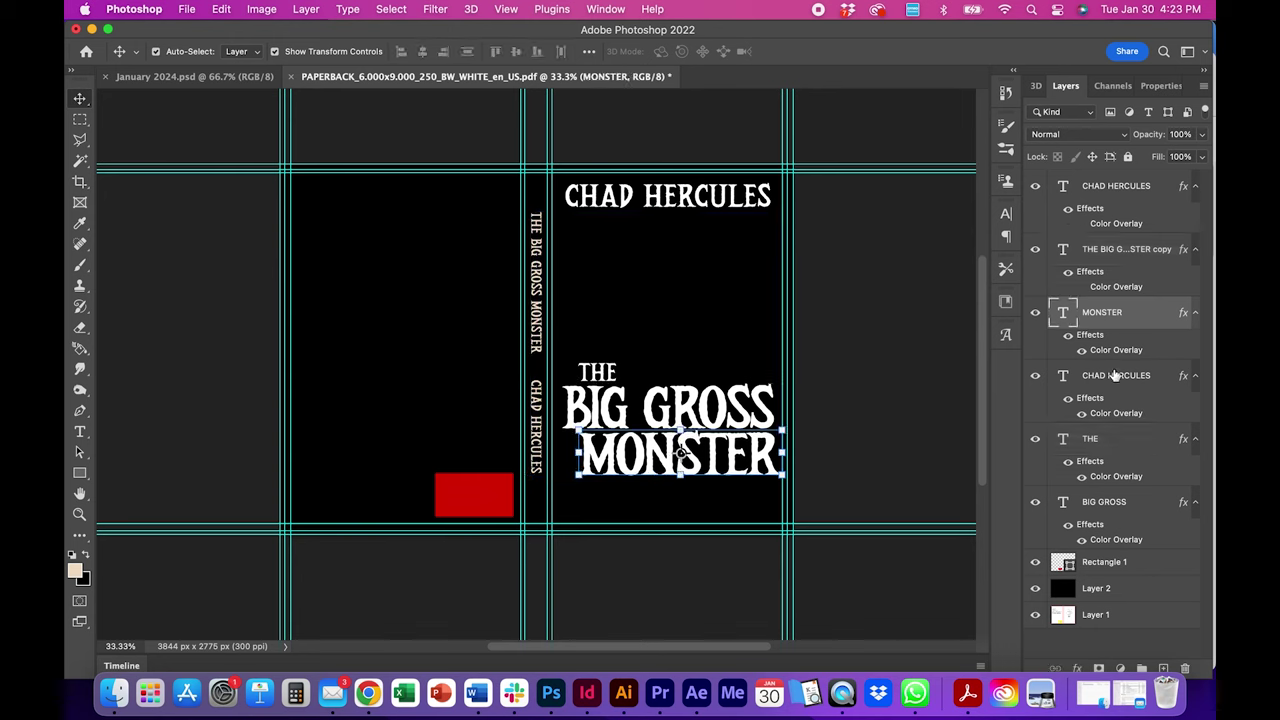
super+click(1096, 436)
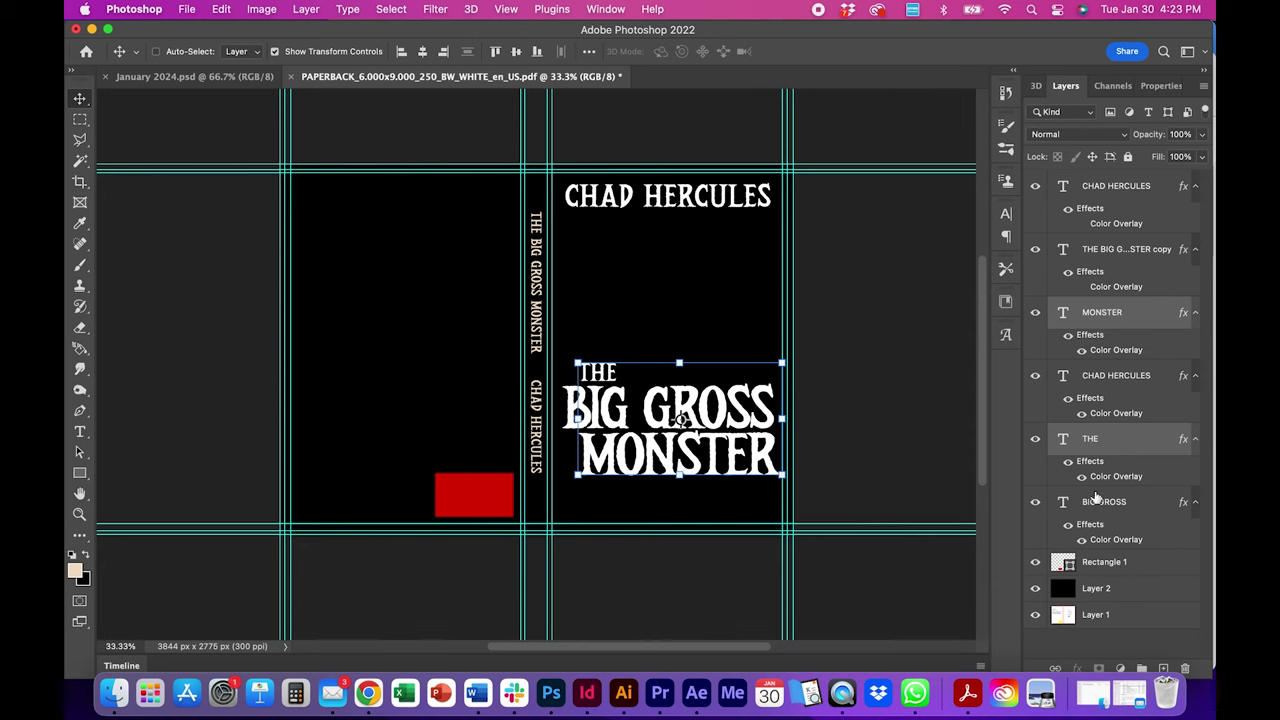
super+click(1097, 497)
key(Down)
key(Down)
key(Down)
key(Down)
key(Down)
key(Down)
key(Down)
key(Down)
key(Down)
key(Down)
key(Down)
key(Down)
key(Down)
key(Down)
key(Down)
key(Down)
key(Down)
key(Down)
key(Down)
key(Down)
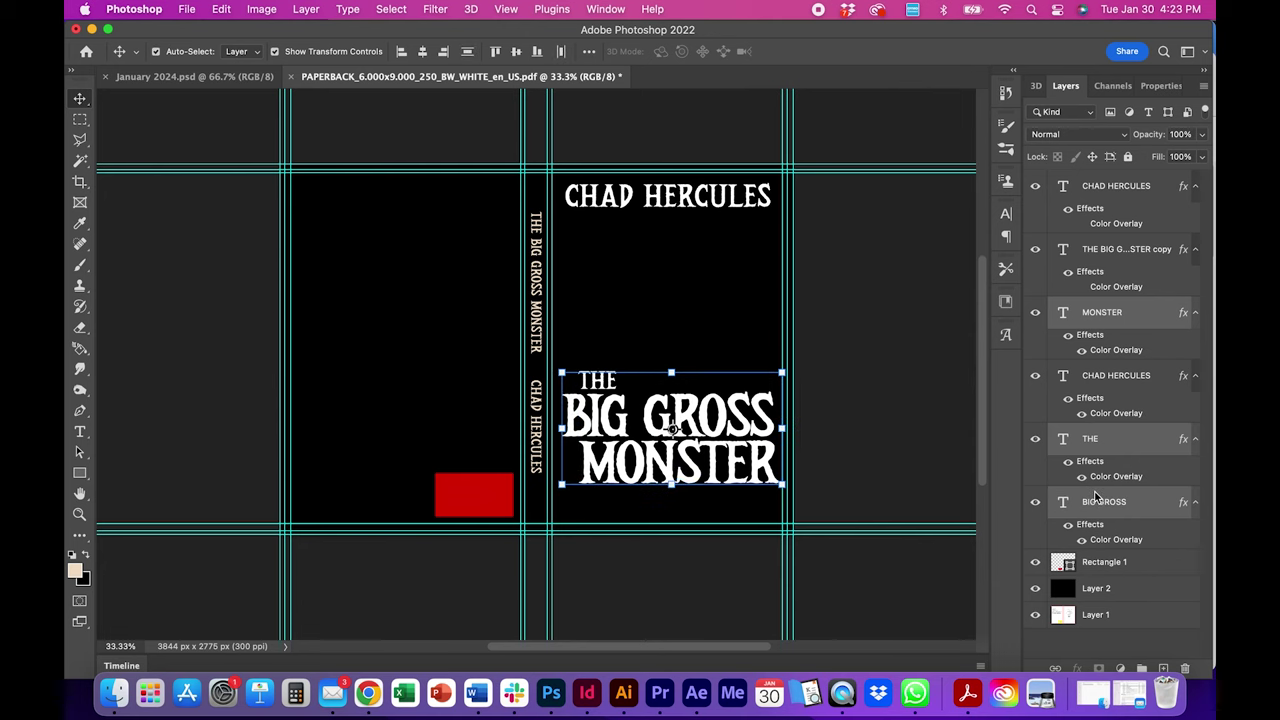
key(Down)
key(Down)
key(Down)
key(Down)
key(Down)
key(Down)
key(Down)
key(Down)
key(Down)
key(Down)
key(Down)
key(Down)
key(Down)
key(Down)
key(Down)
key(Down)
key(Down)
key(Down)
key(Down)
key(Down)
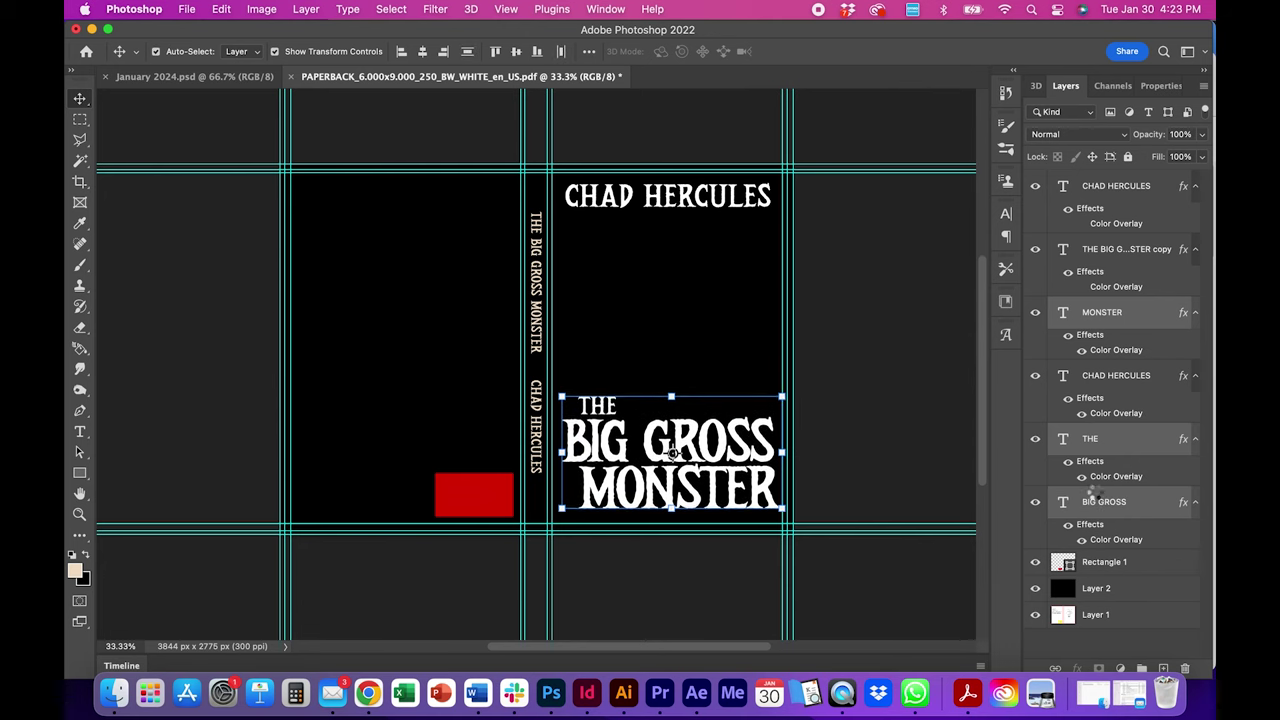
key(Down)
key(Down)
key(Down)
key(Down)
key(Down)
key(Down)
key(Down)
key(Down)
key(Down)
key(Down)
key(Down)
key(Down)
key(Down)
key(Down)
key(Down)
key(Down)
key(Down)
key(Down)
key(Down)
key(Down)
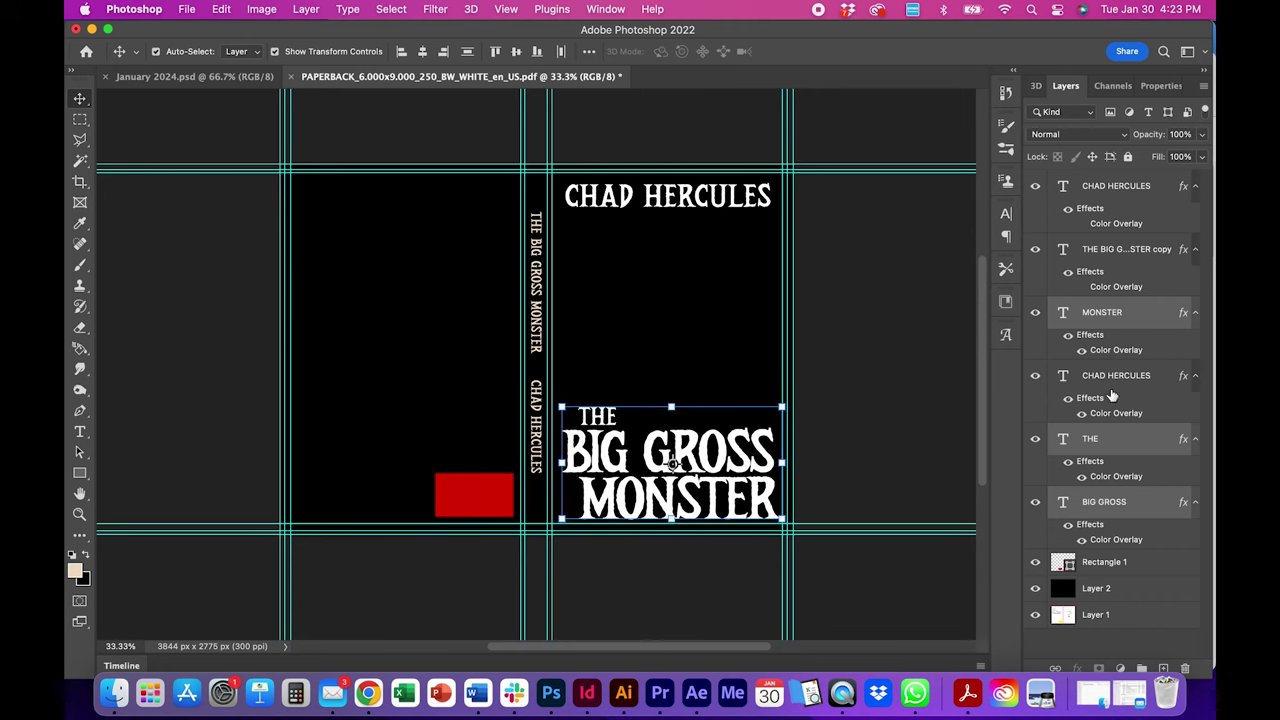
click(826, 363)
Step: Set the spine title's Color Overlay colour to white (#ffffff)
click(540, 292)
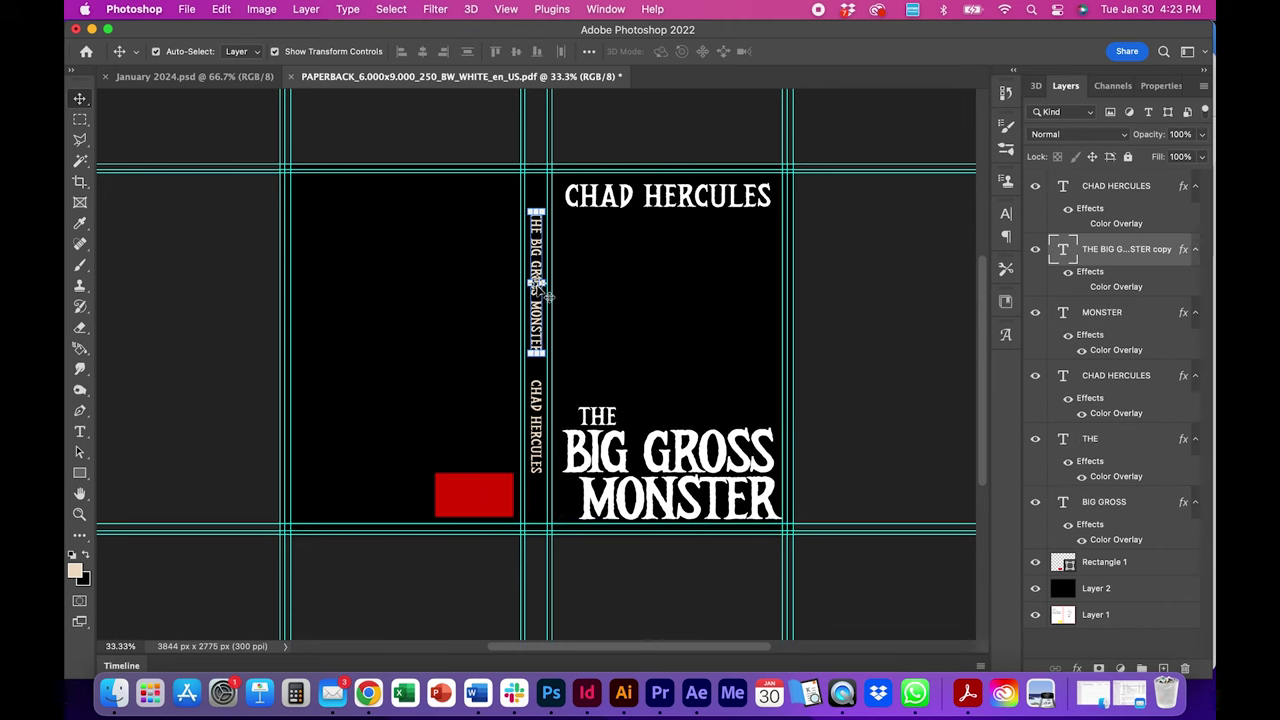
double_click(1107, 289)
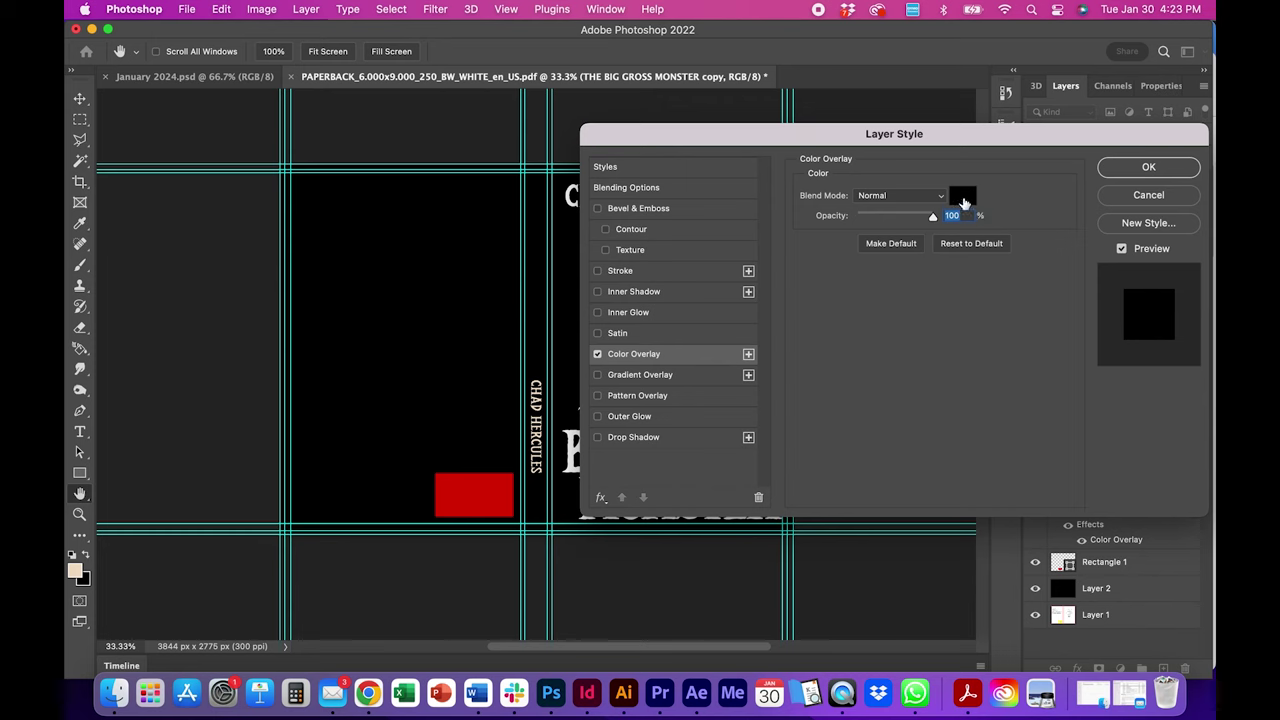
click(963, 195)
click(834, 284)
click(721, 248)
click(1056, 254)
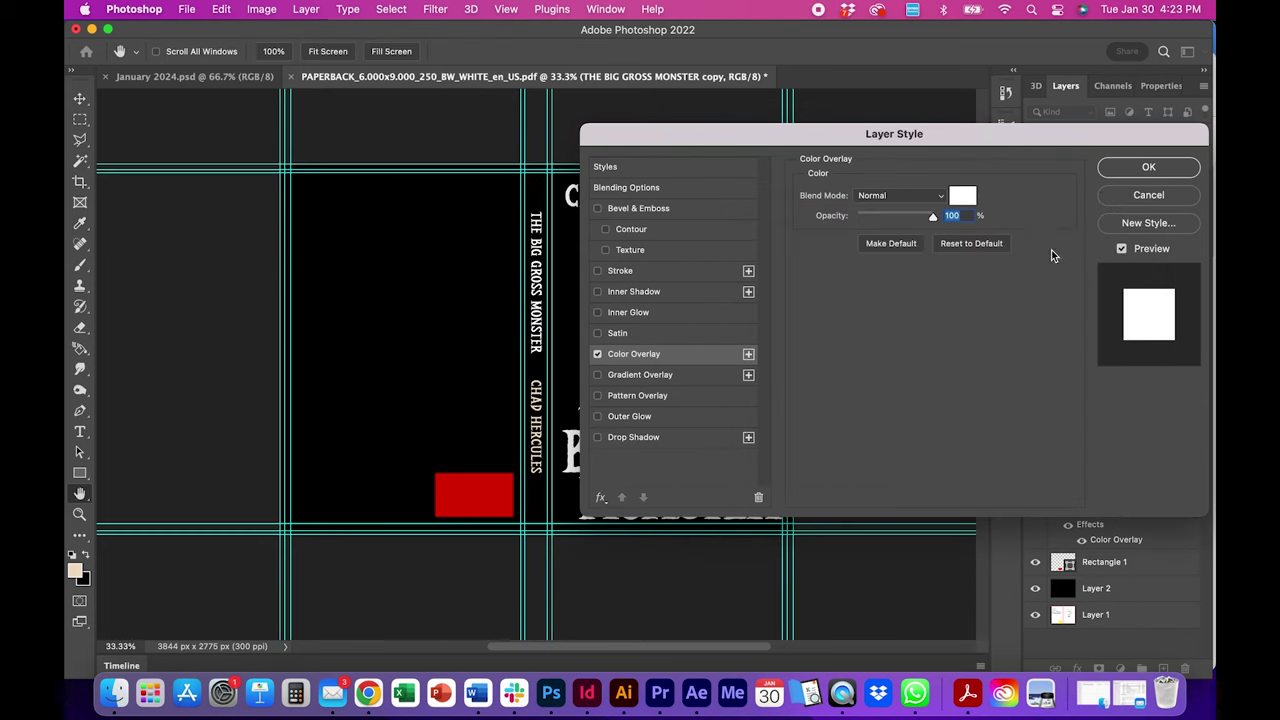
click(1128, 168)
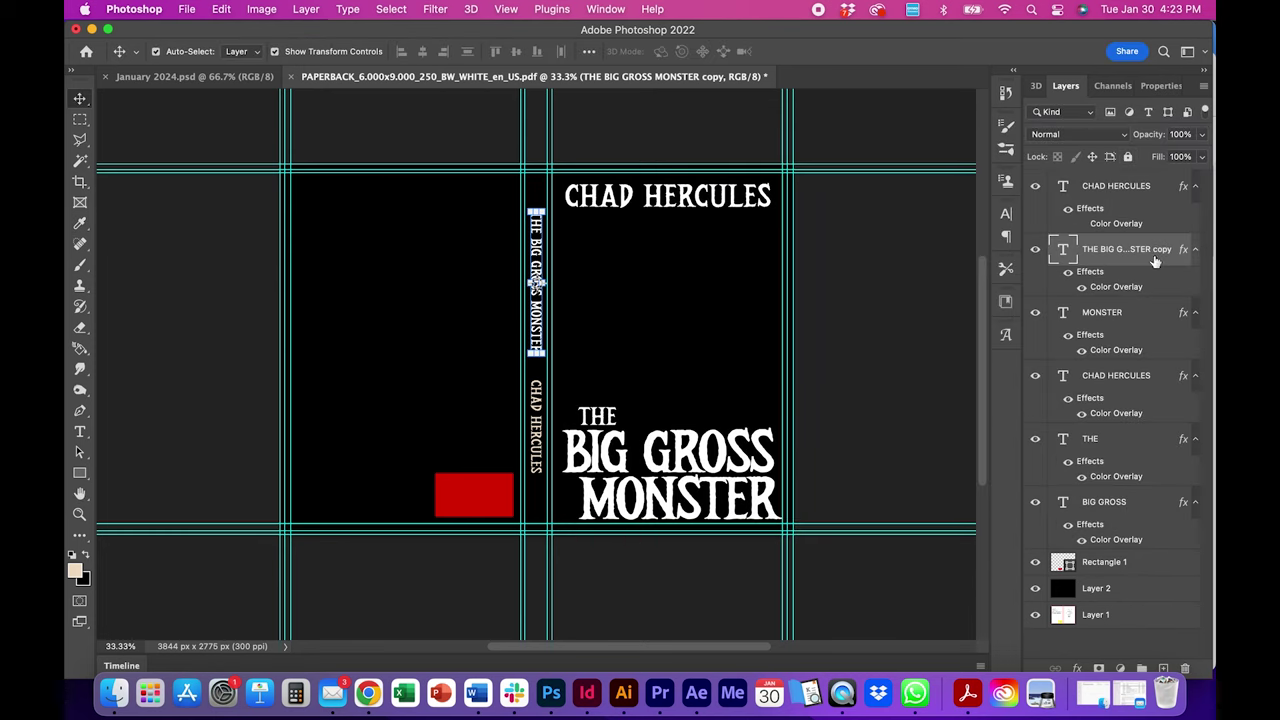
Step: Set the CHAD HERCULES spine layer's Color Overlay to white #ffffff as well
double_click(1107, 223)
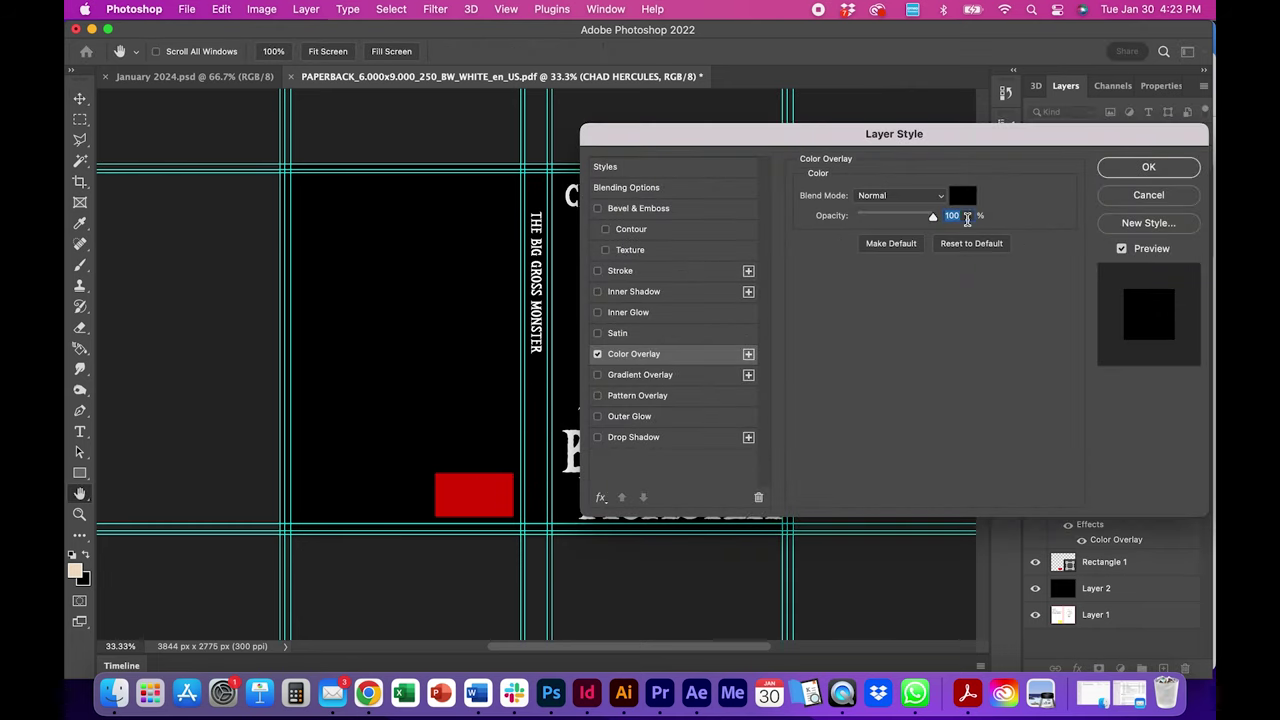
click(961, 199)
drag(908, 255, 665, 214)
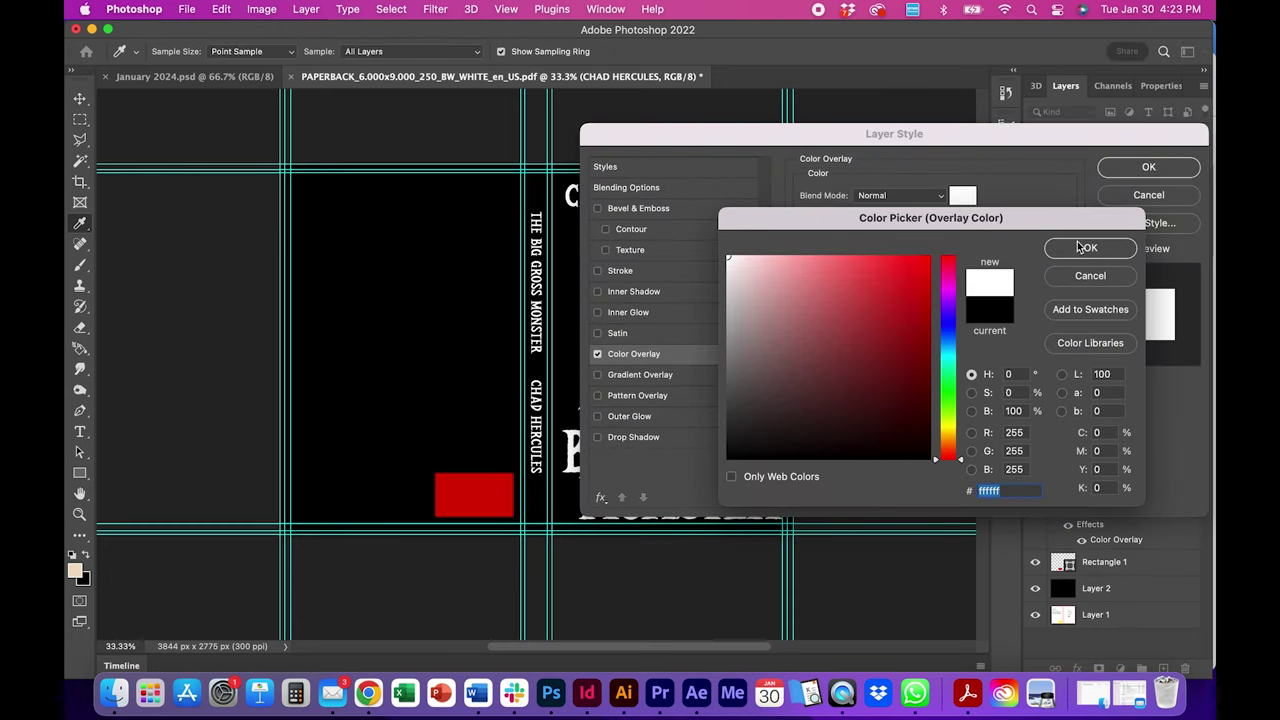
click(1080, 247)
click(1140, 170)
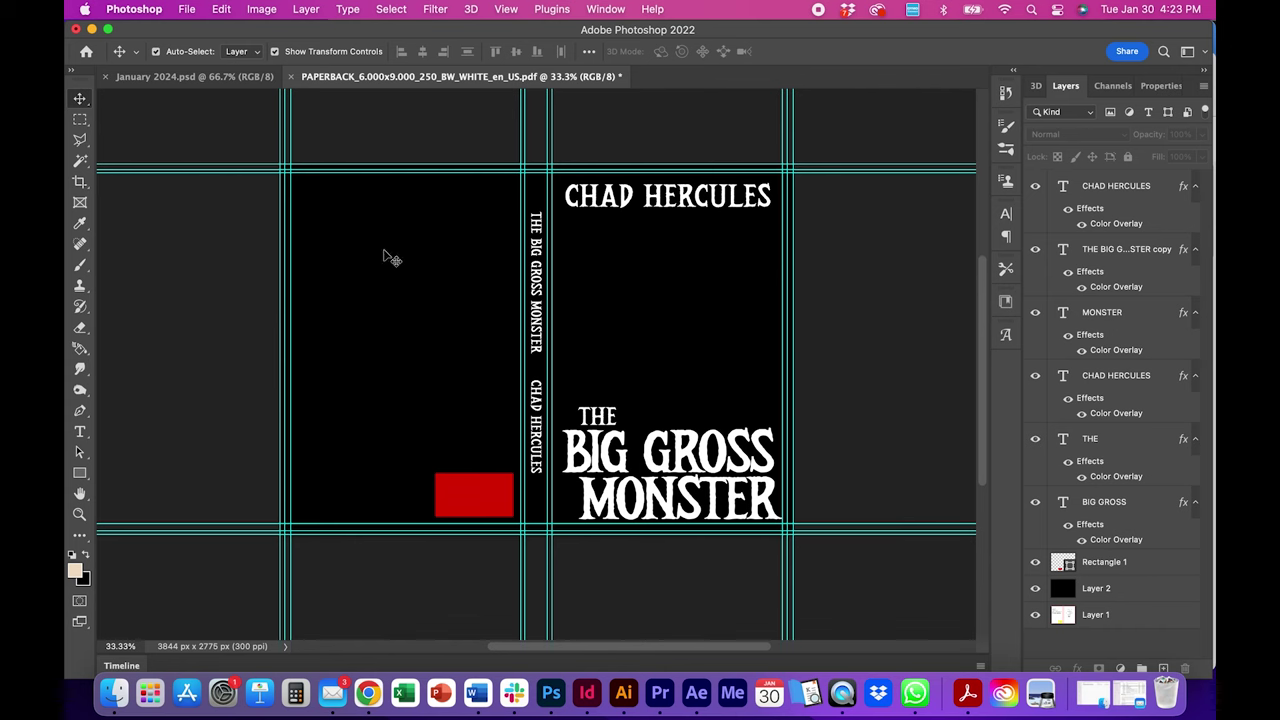
Step: Duplicate the BIG GROSS layer, move it to the back cover top, and retype it as 'SO TOTALLY'
click(655, 449)
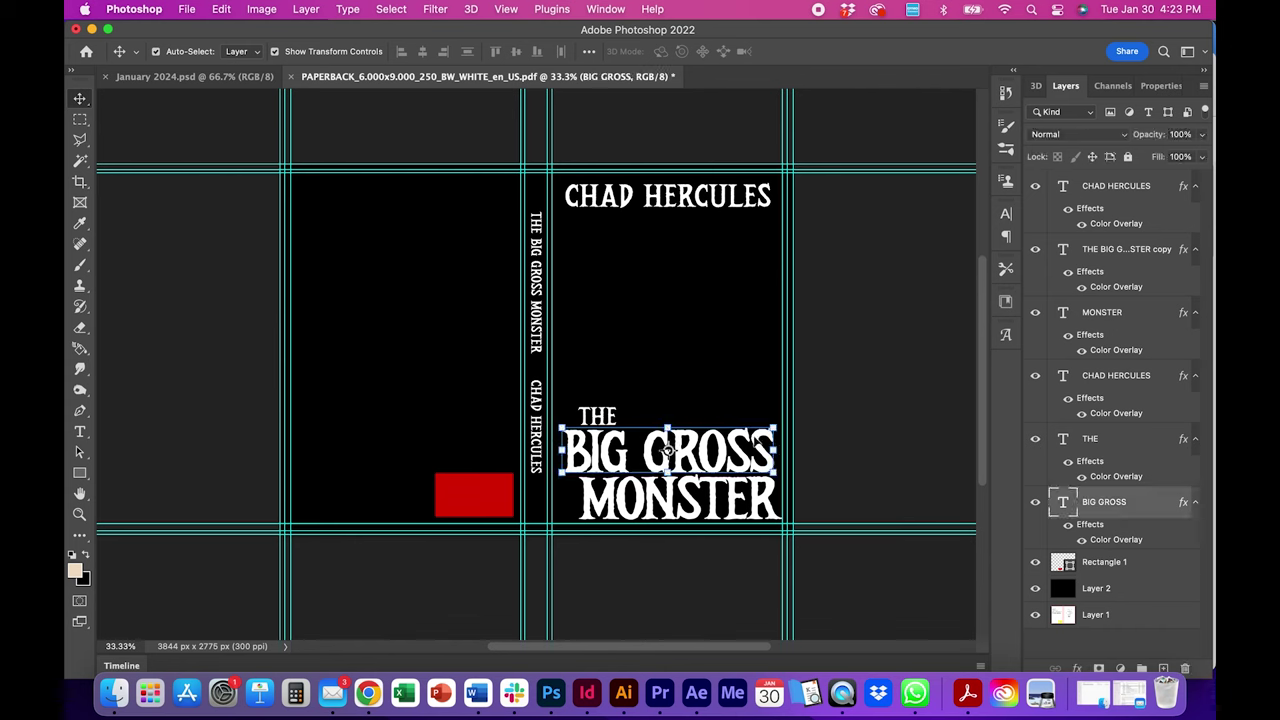
drag(1055, 506, 1166, 667)
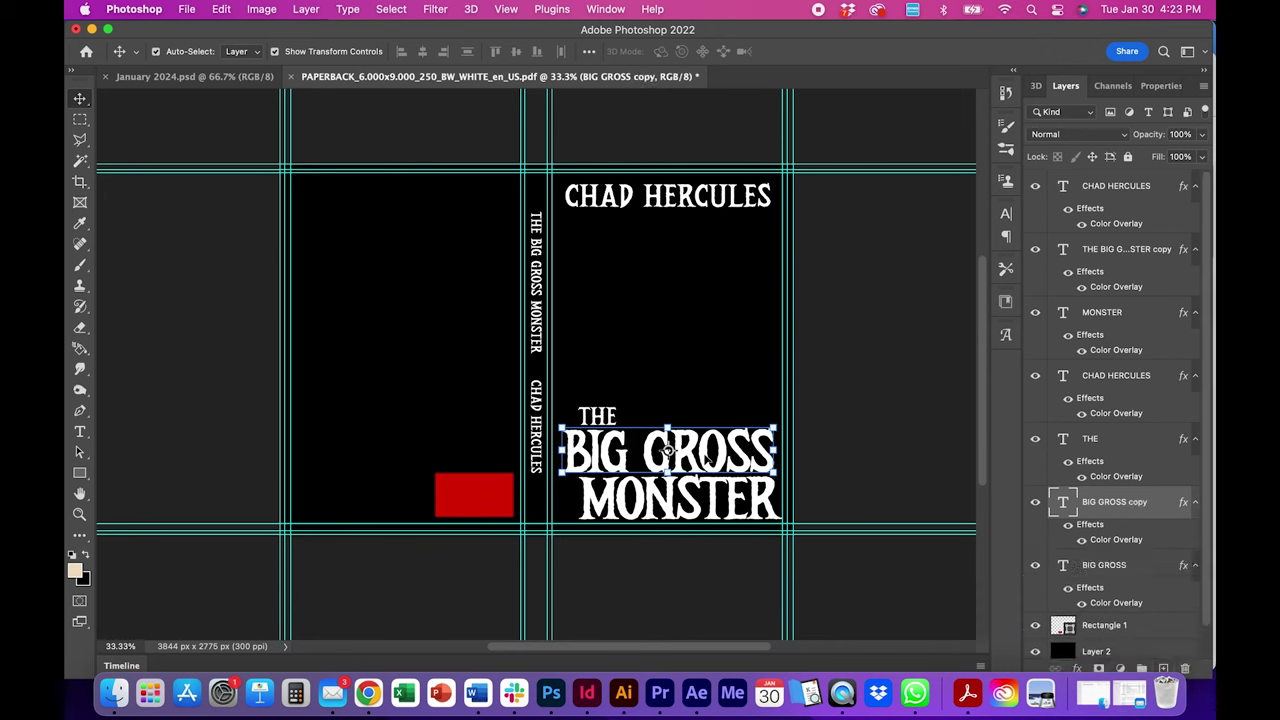
drag(706, 458, 438, 219)
double_click(437, 220)
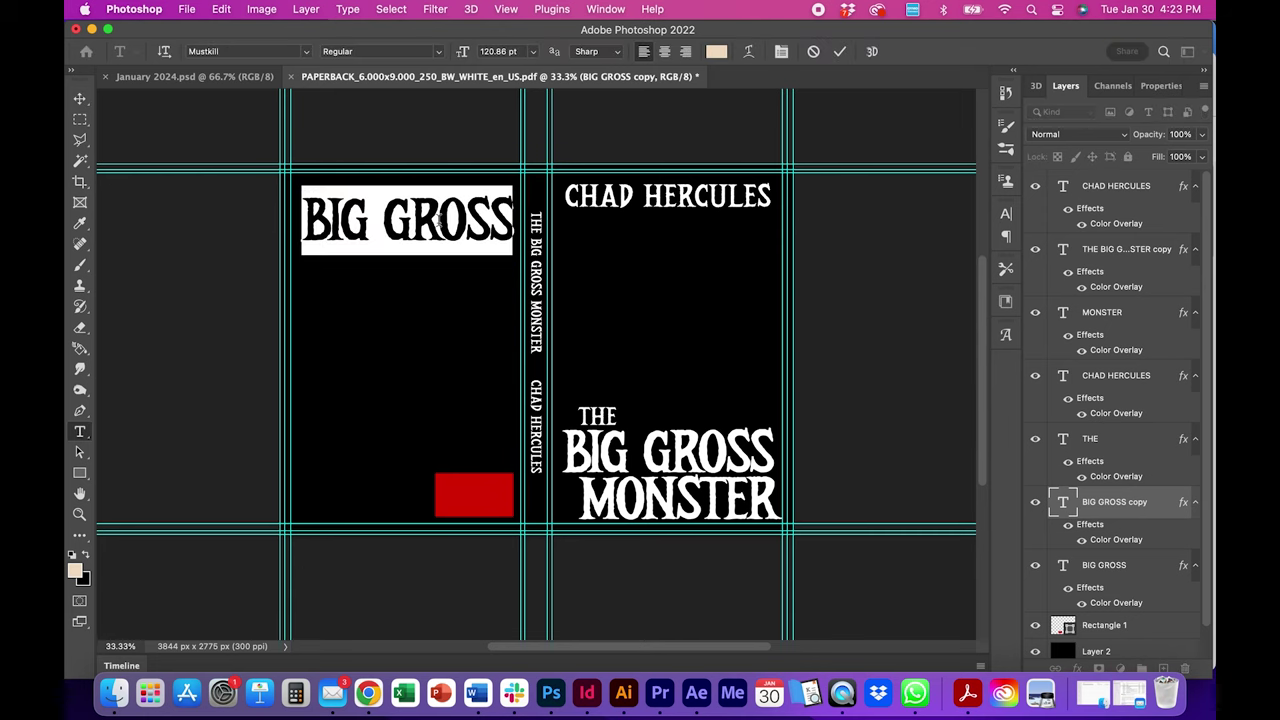
text(SO)
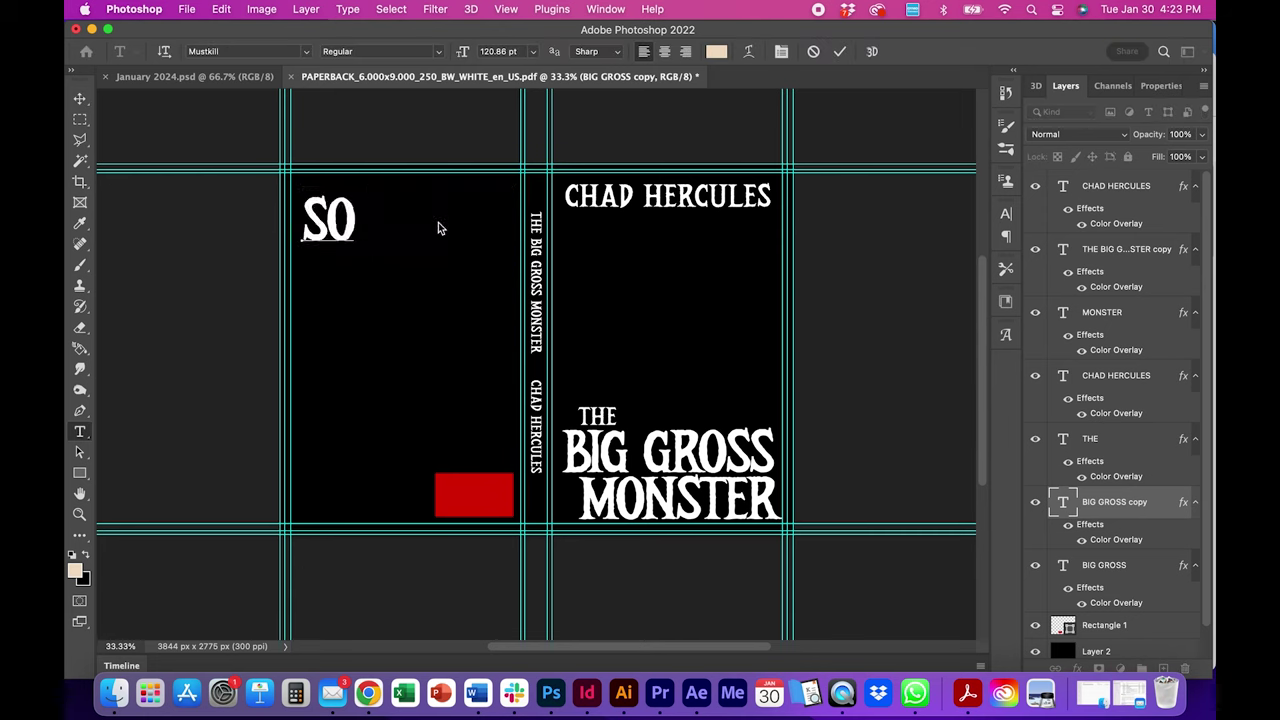
text( TOTALLY)
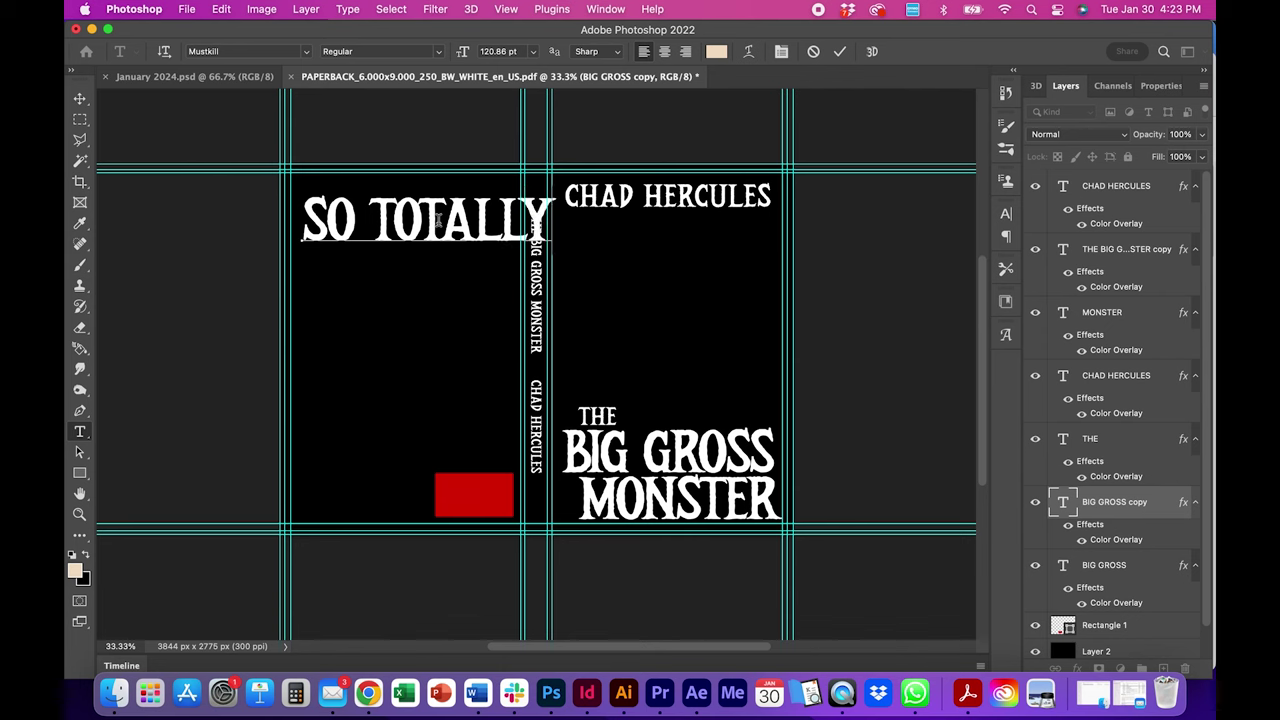
key(Return)
text(GROSS)
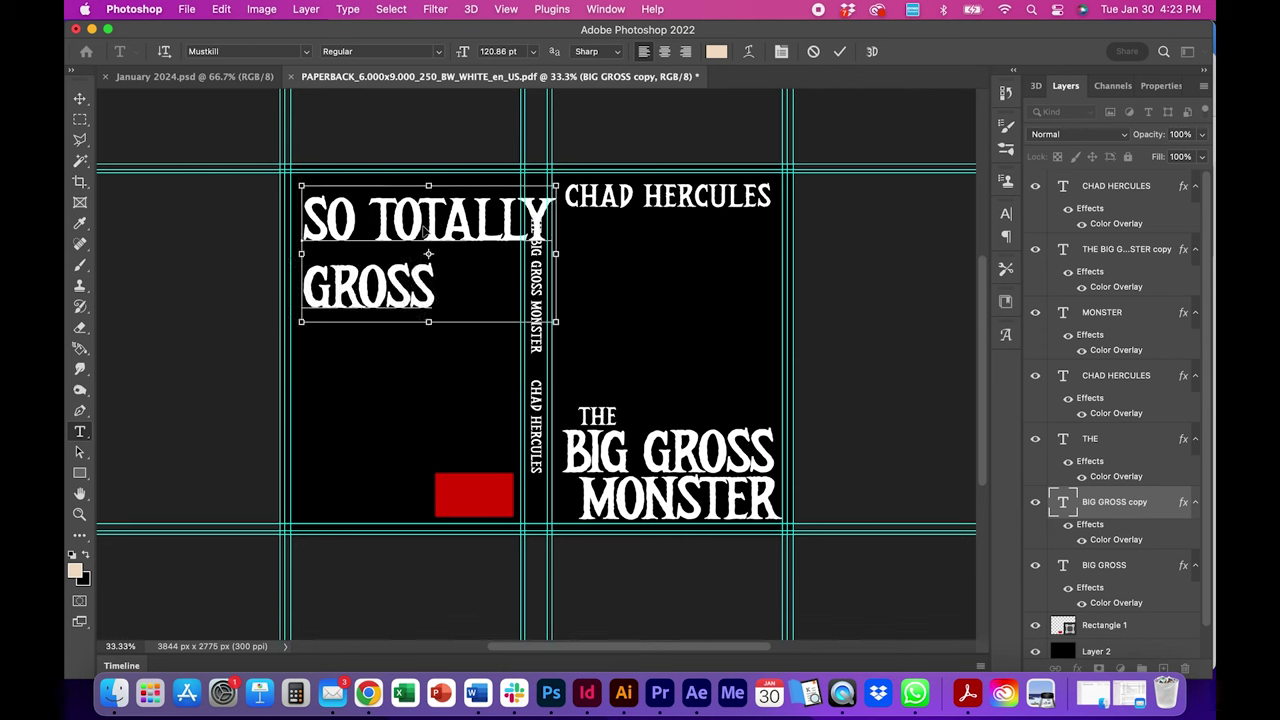
key(BackSpace)
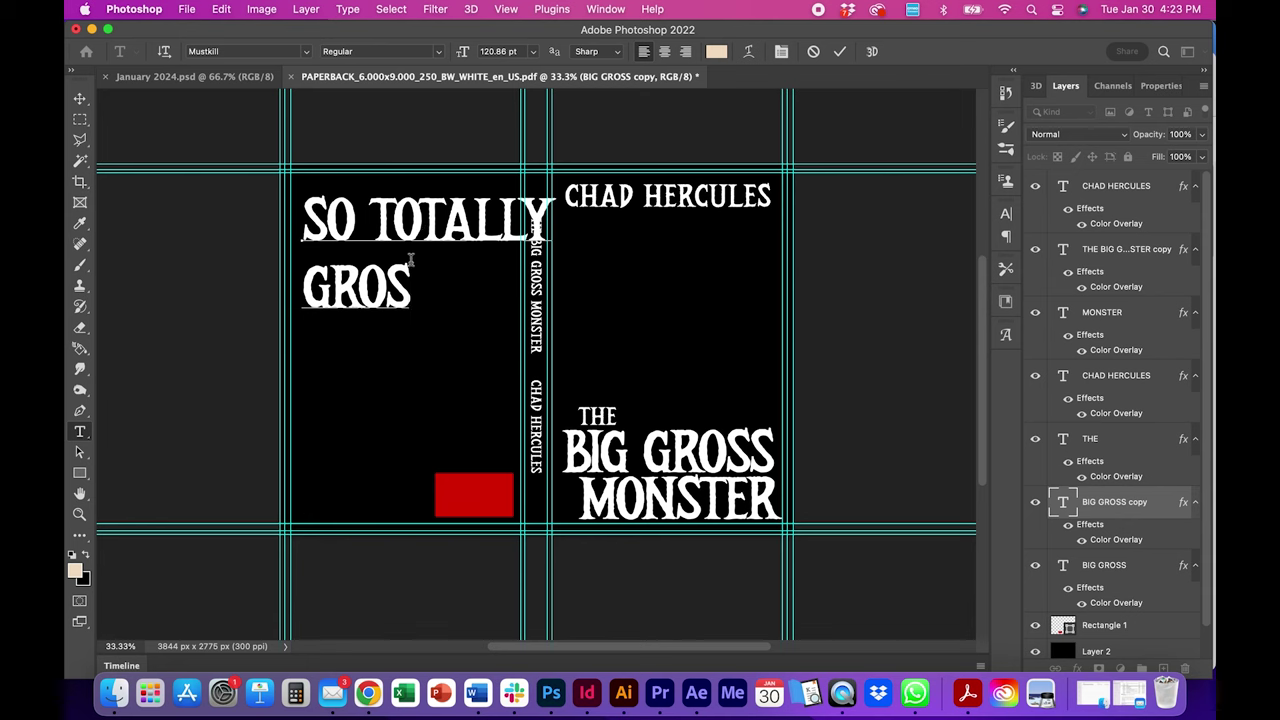
key(shift+Home)
key(BackSpace)
click(80, 98)
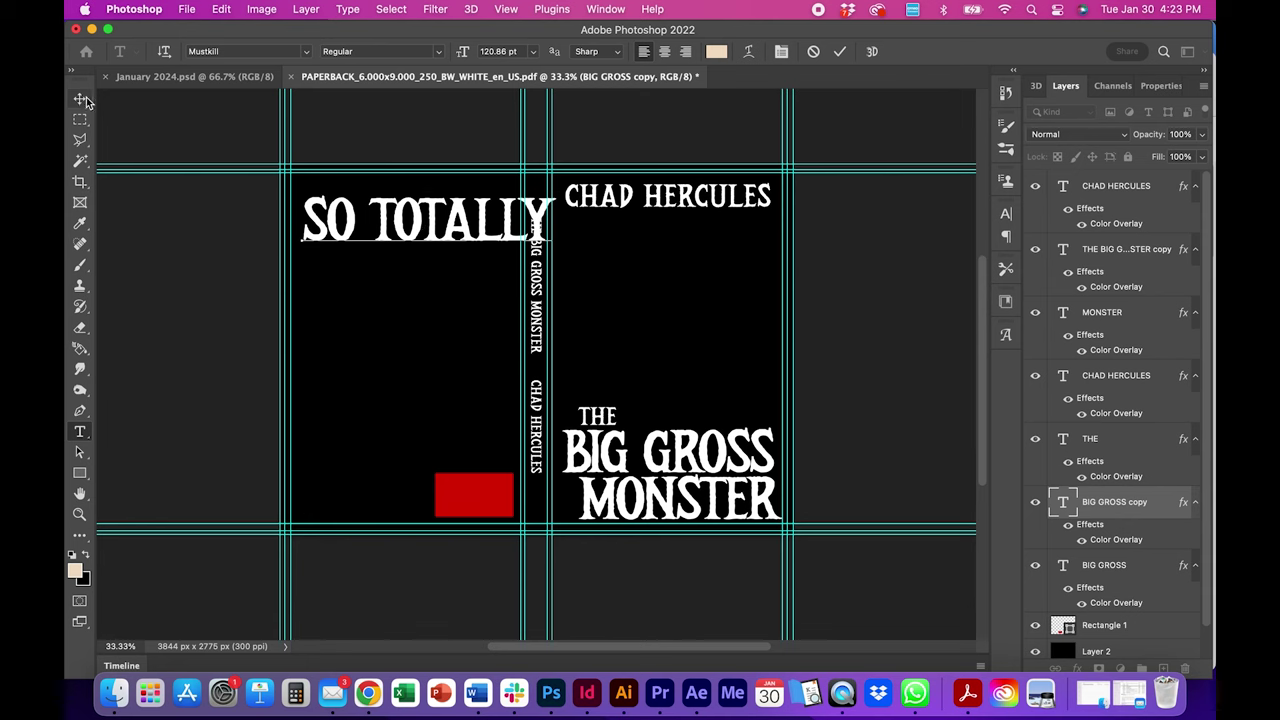
Step: Shrink the SO TOTALLY line to about 75% and place it near the back cover top
drag(556, 238, 547, 252)
drag(546, 318, 492, 290)
mouse_move(444, 215)
mouse_down()
mouse_move(467, 210)
mouse_move(453, 214)
mouse_up()
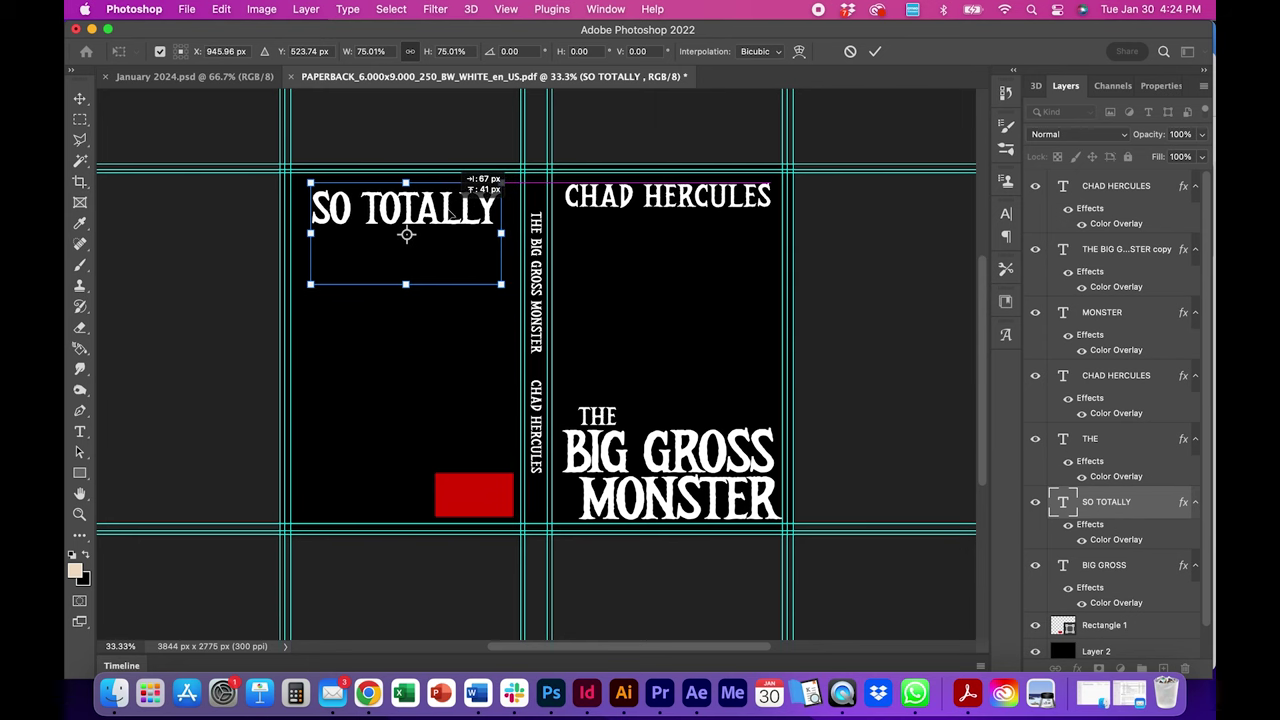
click(80, 98)
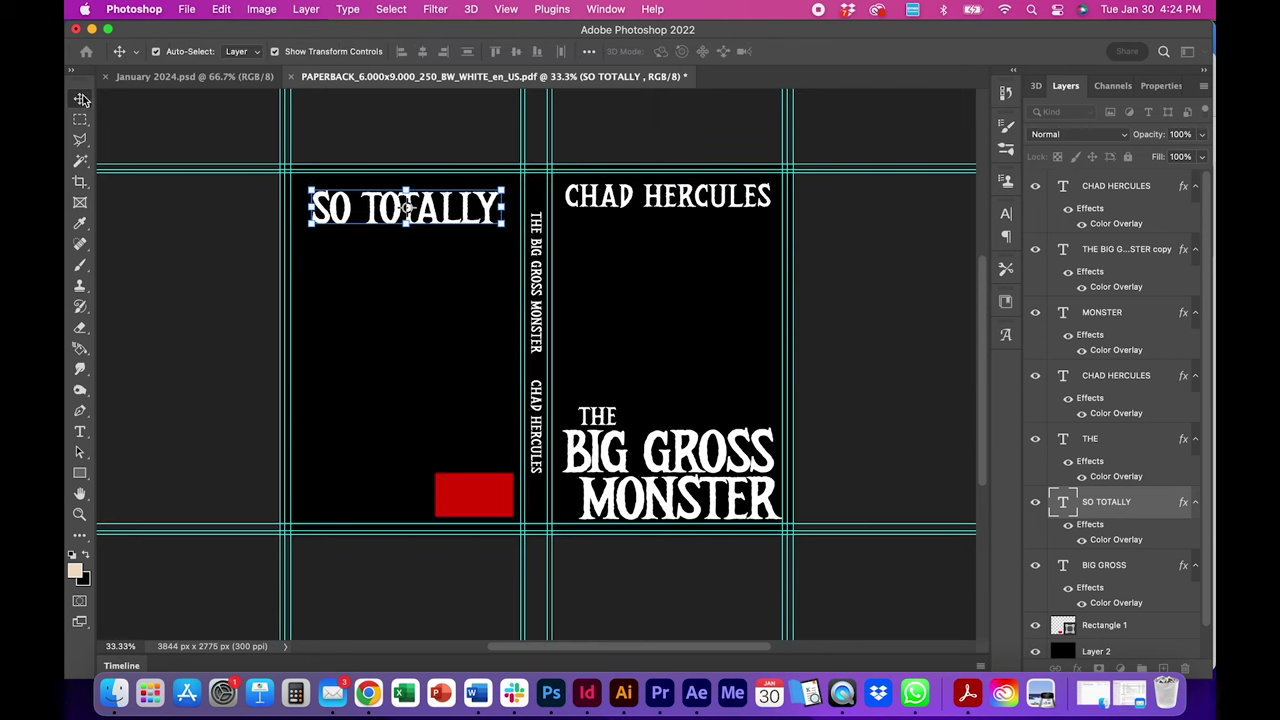
click(180, 297)
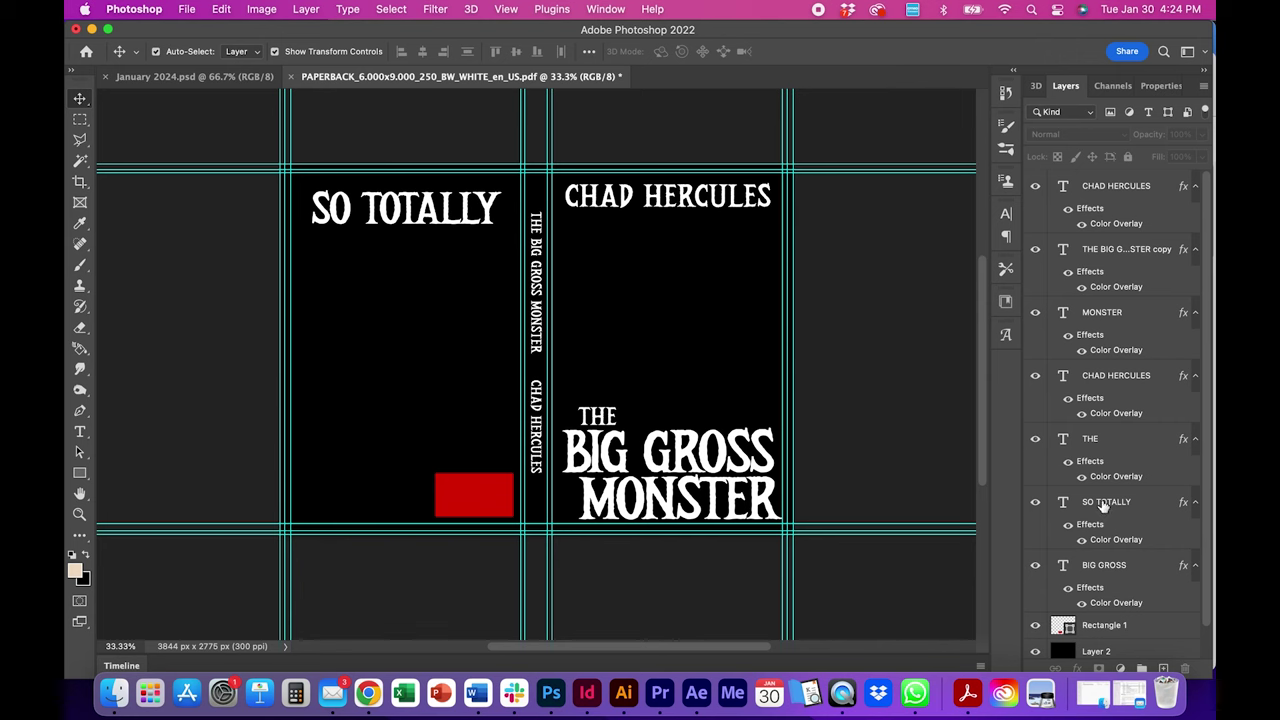
Step: Duplicate SO TOTALLY below itself, retype the copy as 'GROSS', and enlarge it
drag(1104, 505, 1163, 668)
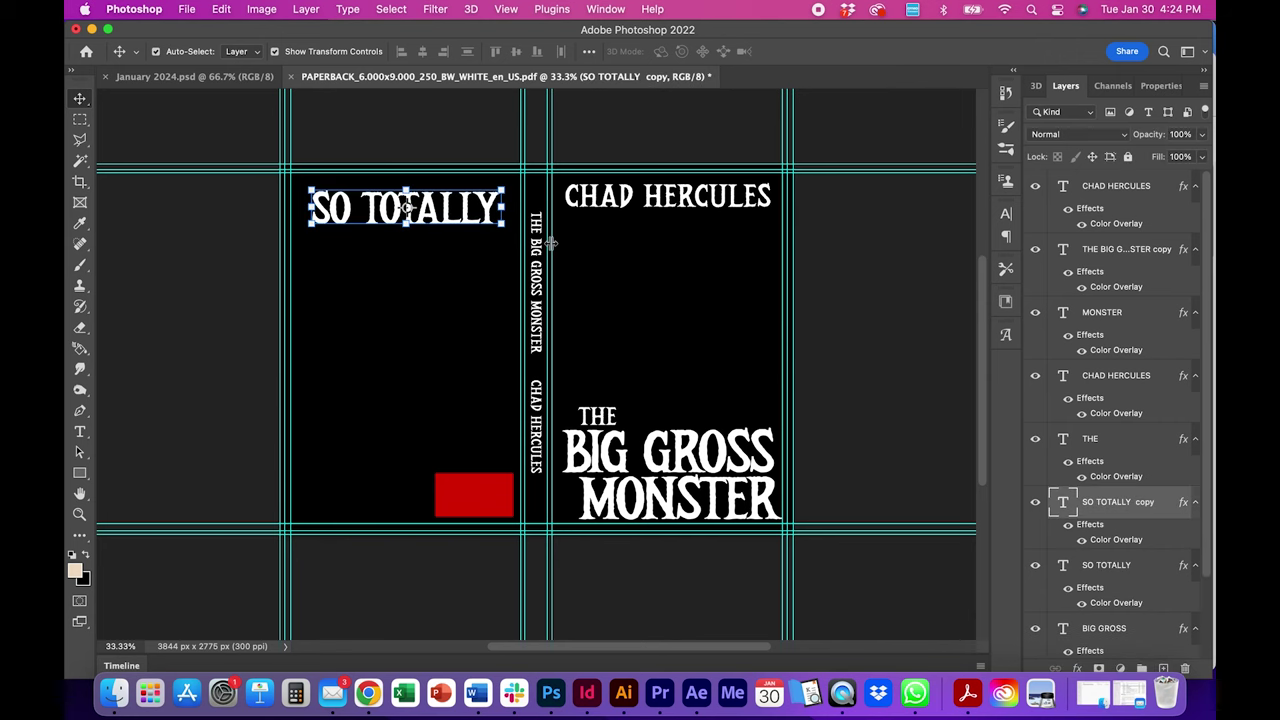
drag(406, 207, 409, 250)
double_click(444, 250)
text(G)
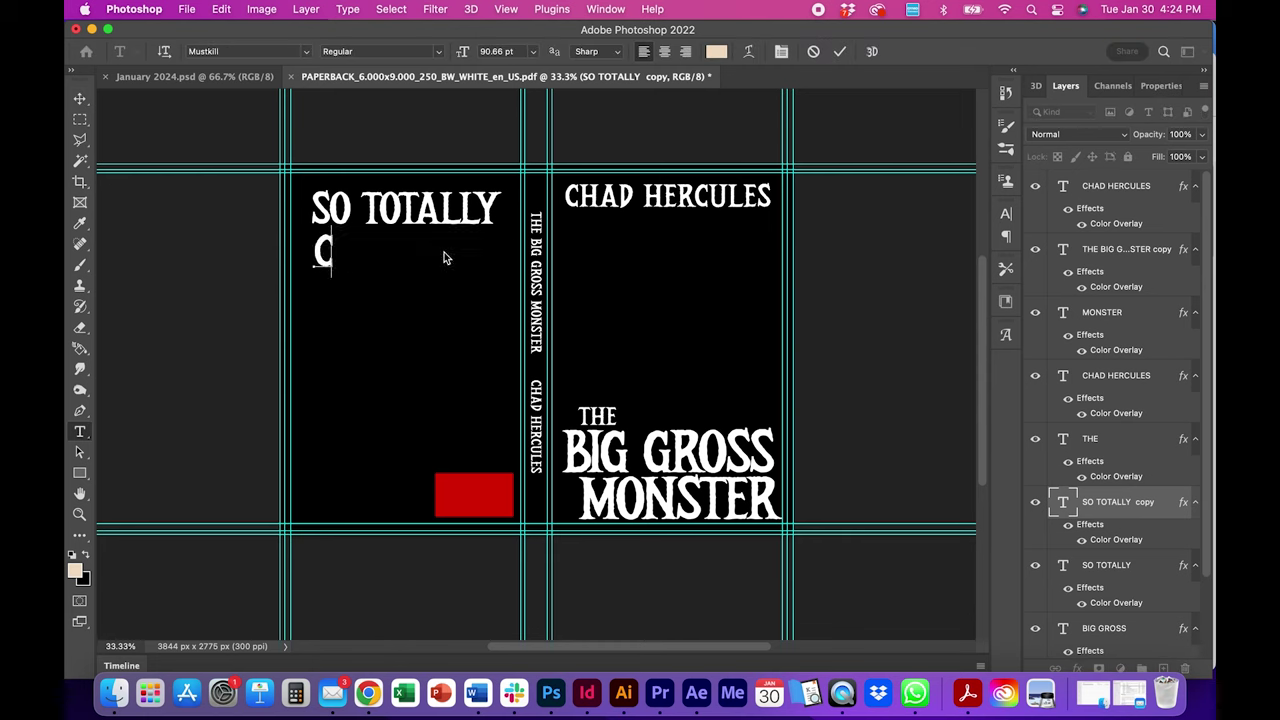
text(ROSS)
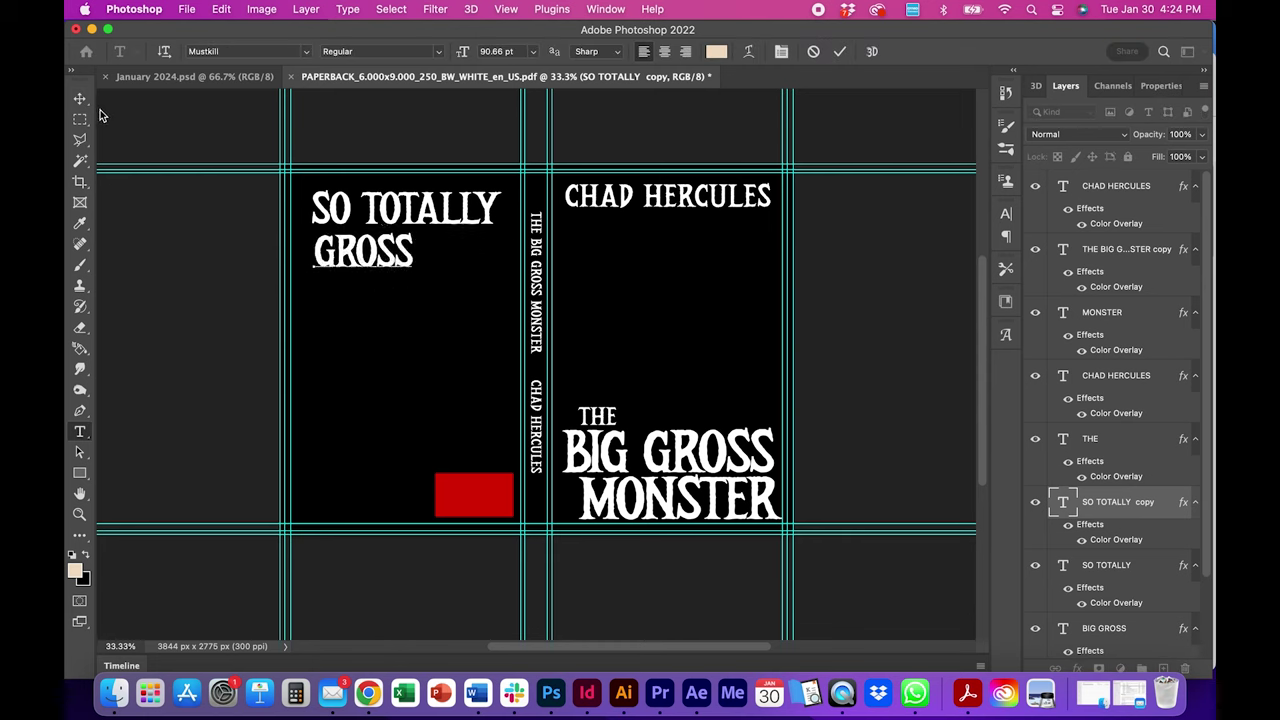
click(80, 98)
drag(416, 265, 442, 289)
key(Return)
click(398, 364)
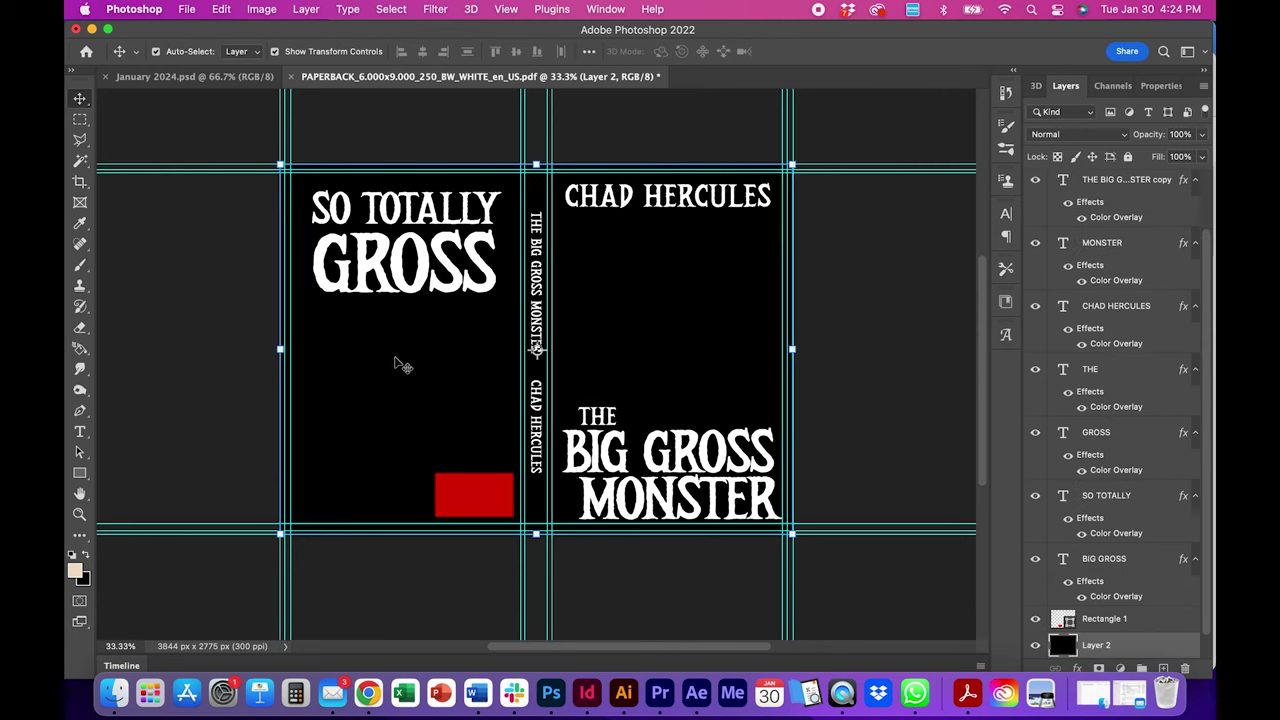
Step: Try widening the GROSS title with Free Transform, then undo the stretch
click(387, 277)
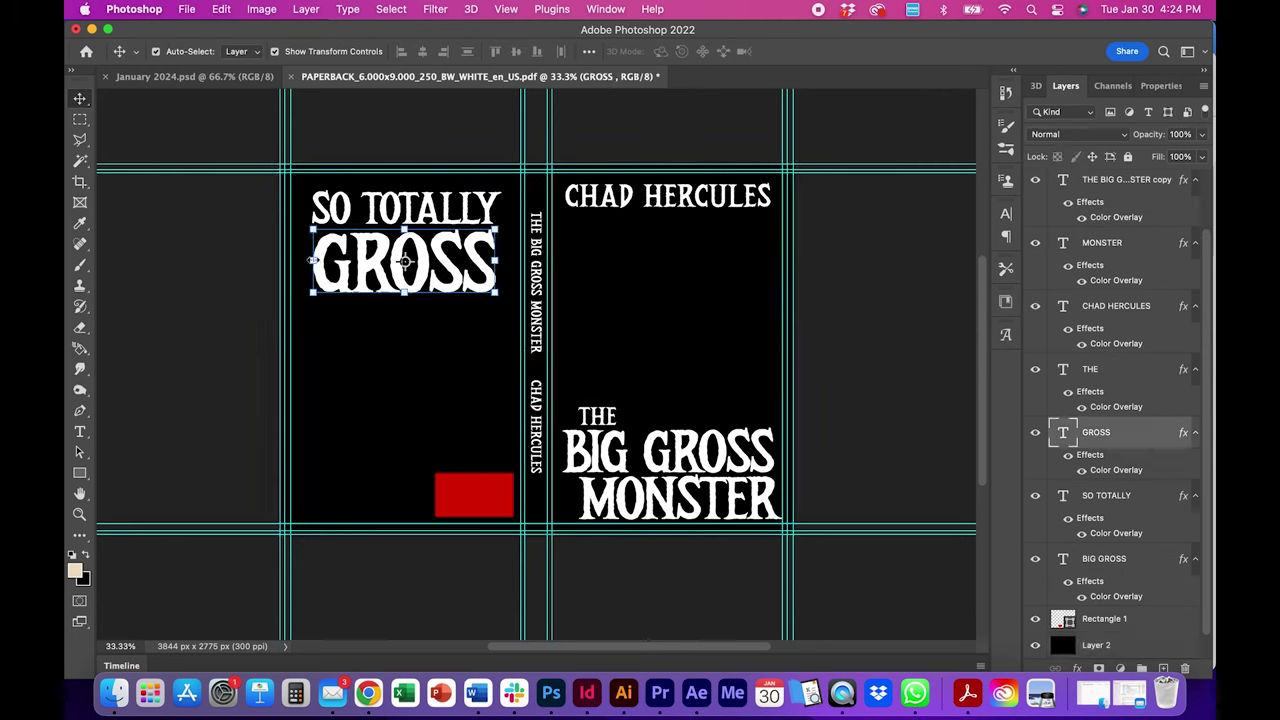
key(super+t)
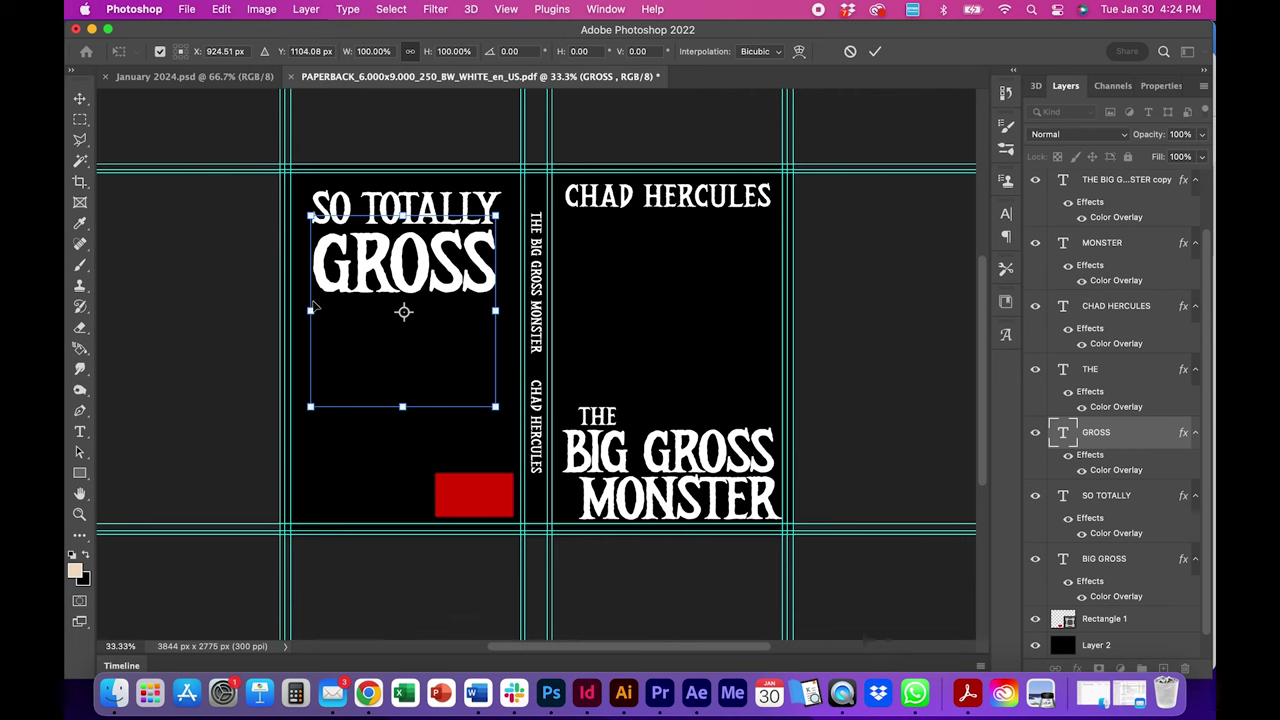
drag(310, 311, 310, 311)
drag(494, 311, 501, 311)
key(super+z)
click(72, 89)
click(195, 114)
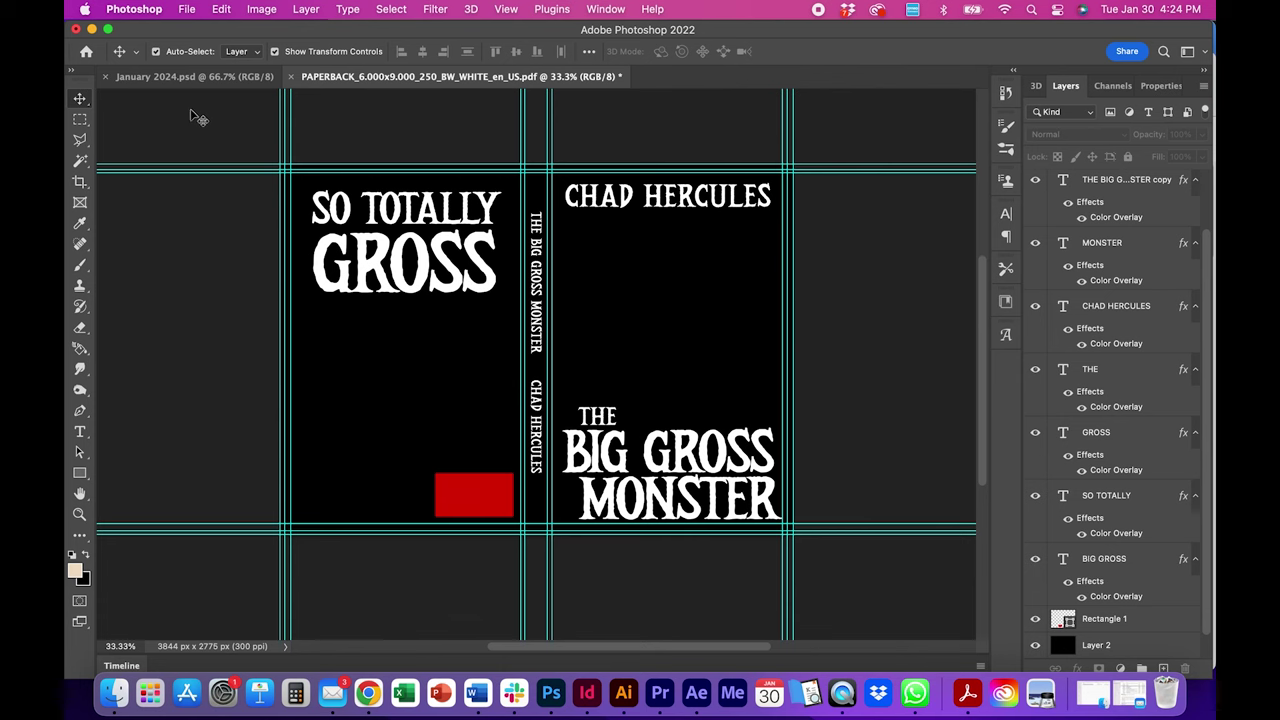
Step: Select SO TOTALLY and GROSS together and align their horizontal centres via Layer > Align
click(405, 207)
shift+click(408, 266)
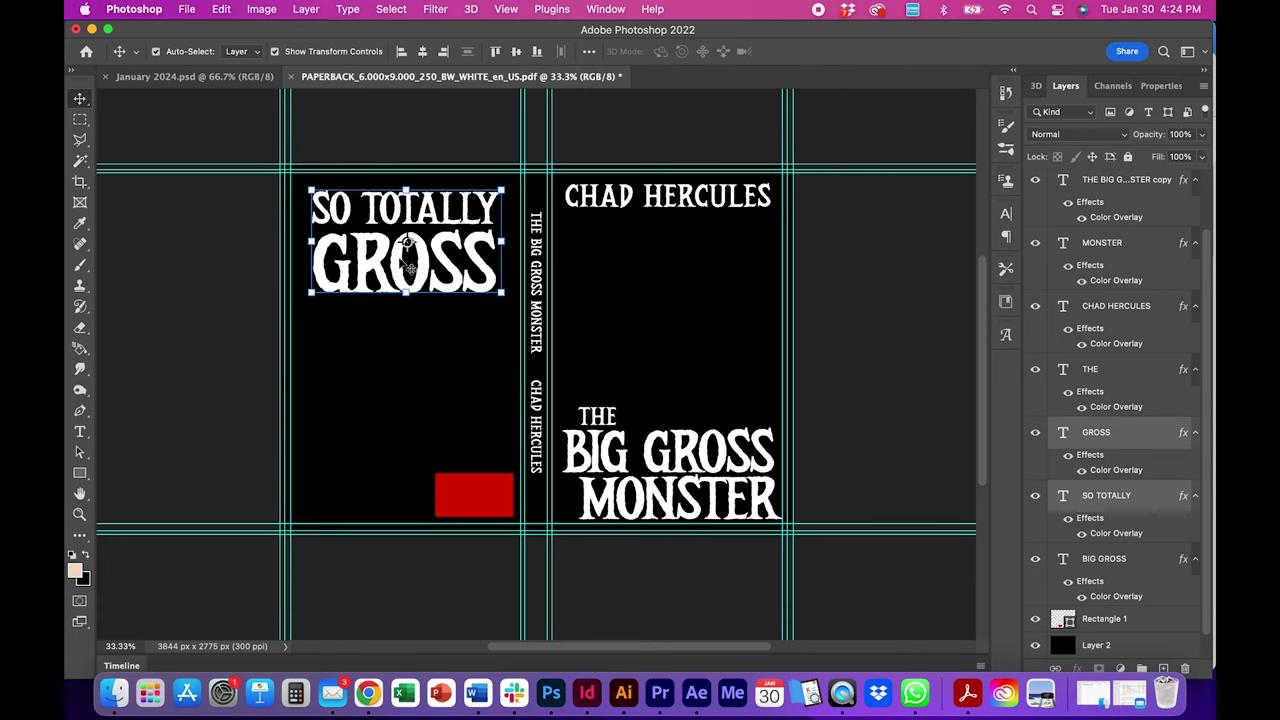
click(306, 9)
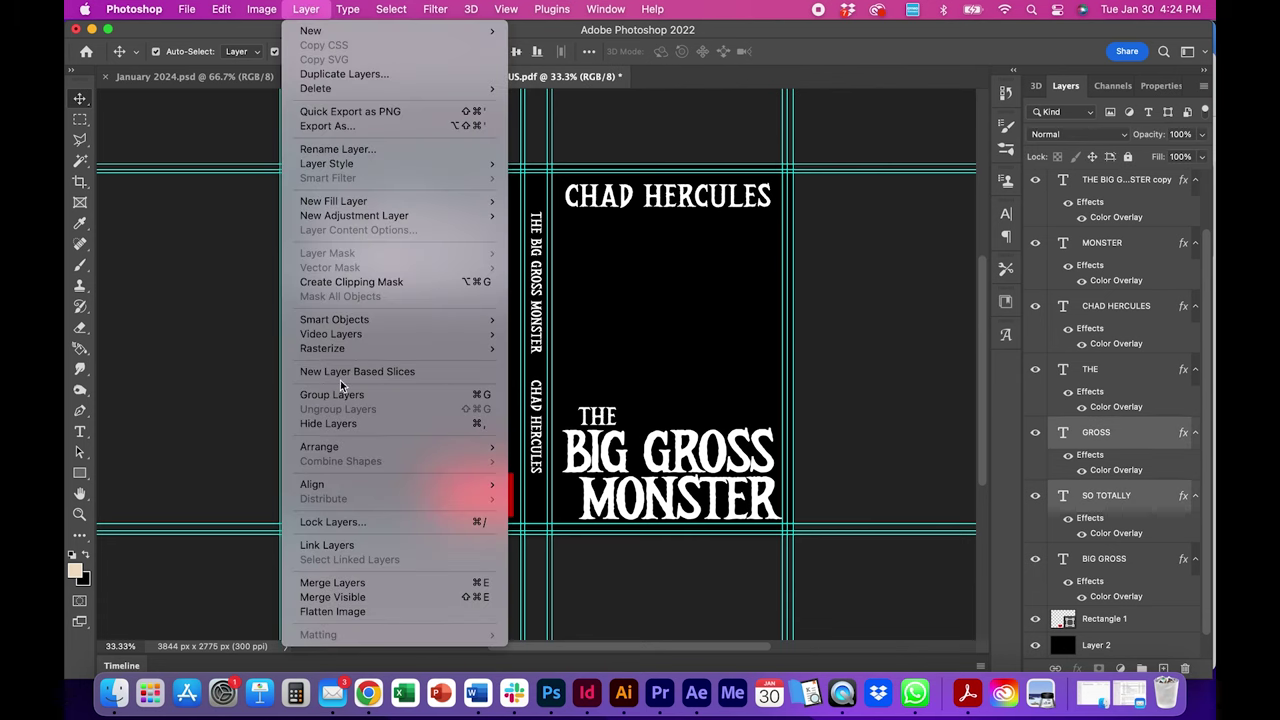
mouse_move(347, 487)
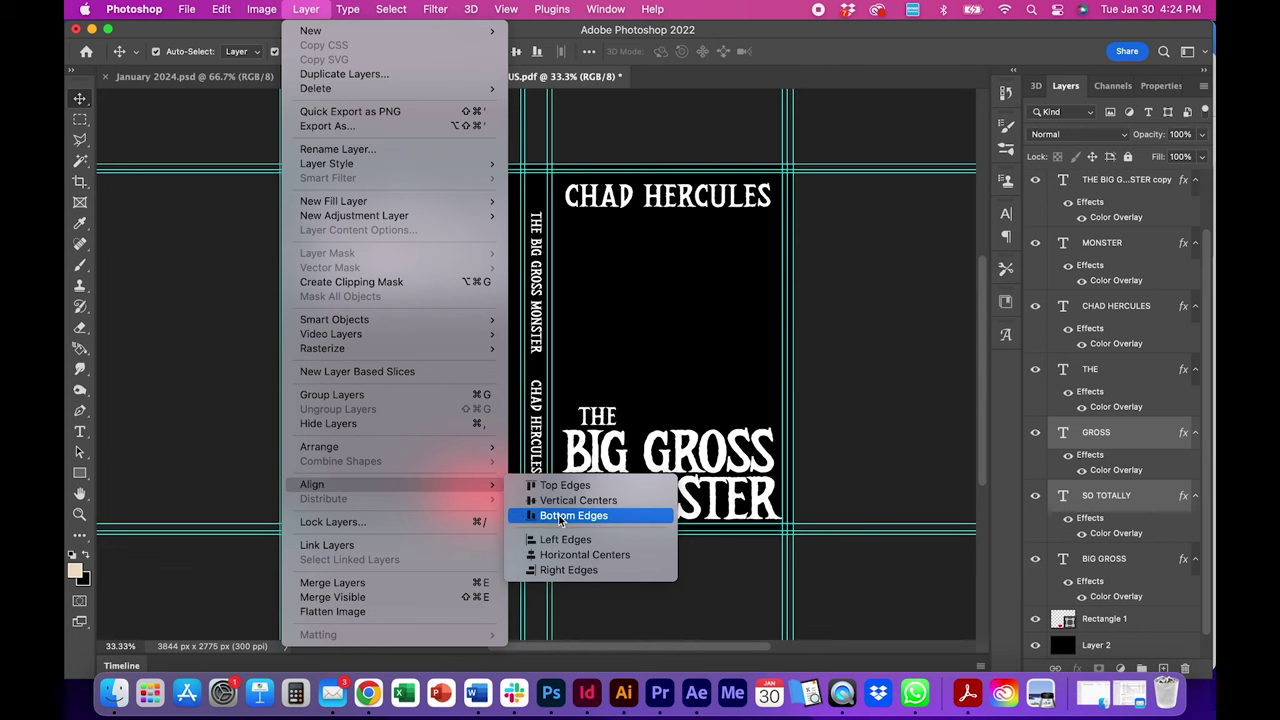
click(559, 555)
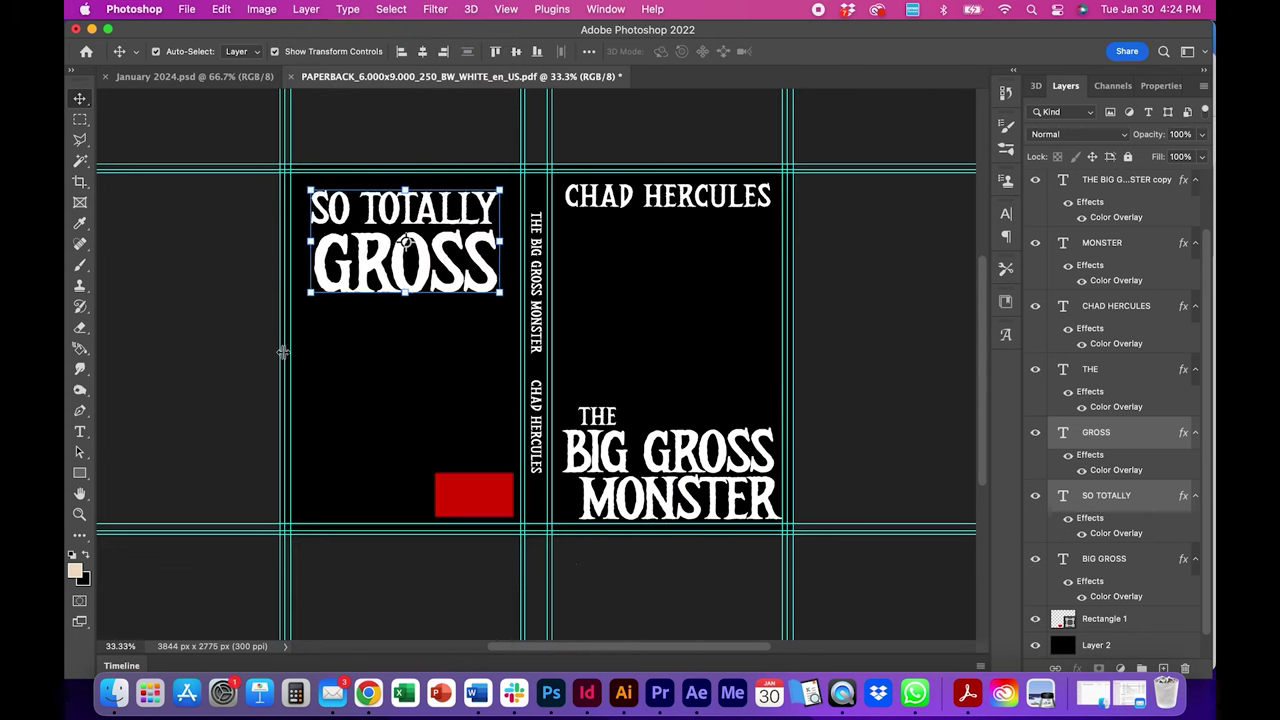
click(246, 334)
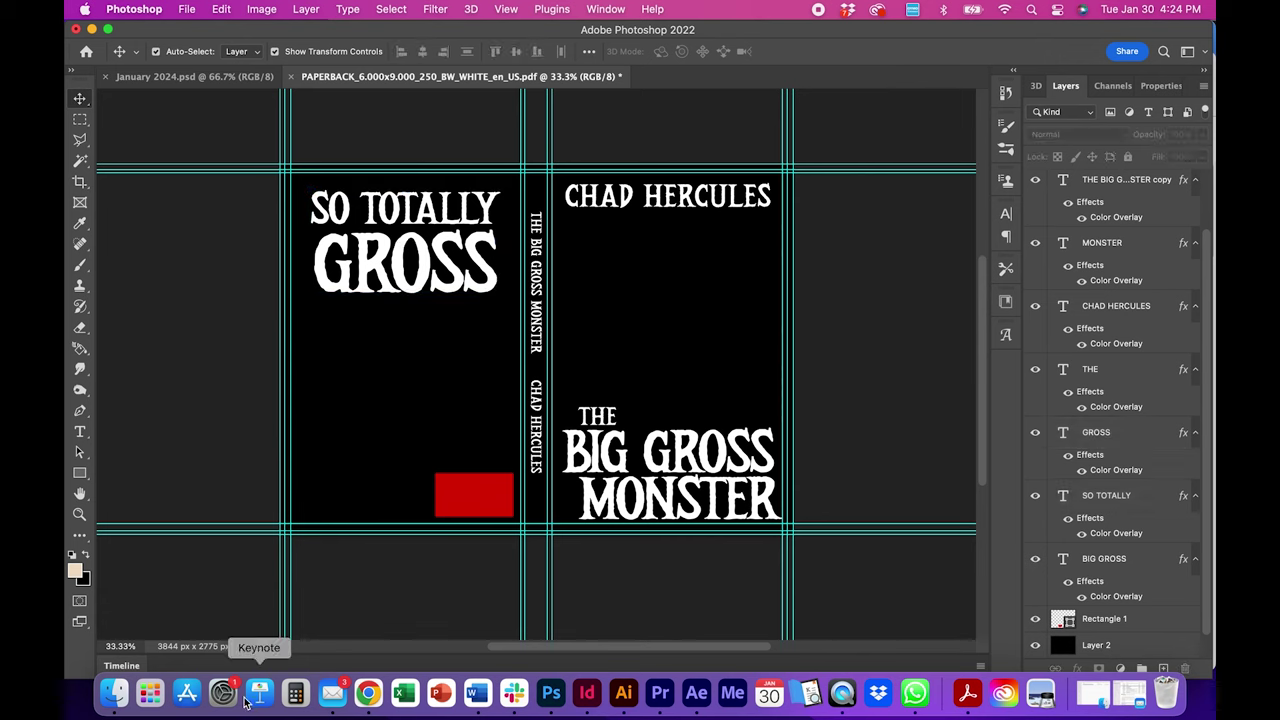
Step: Draw a paragraph text box below the headline and set it to Verdana Regular 14 pt
click(80, 436)
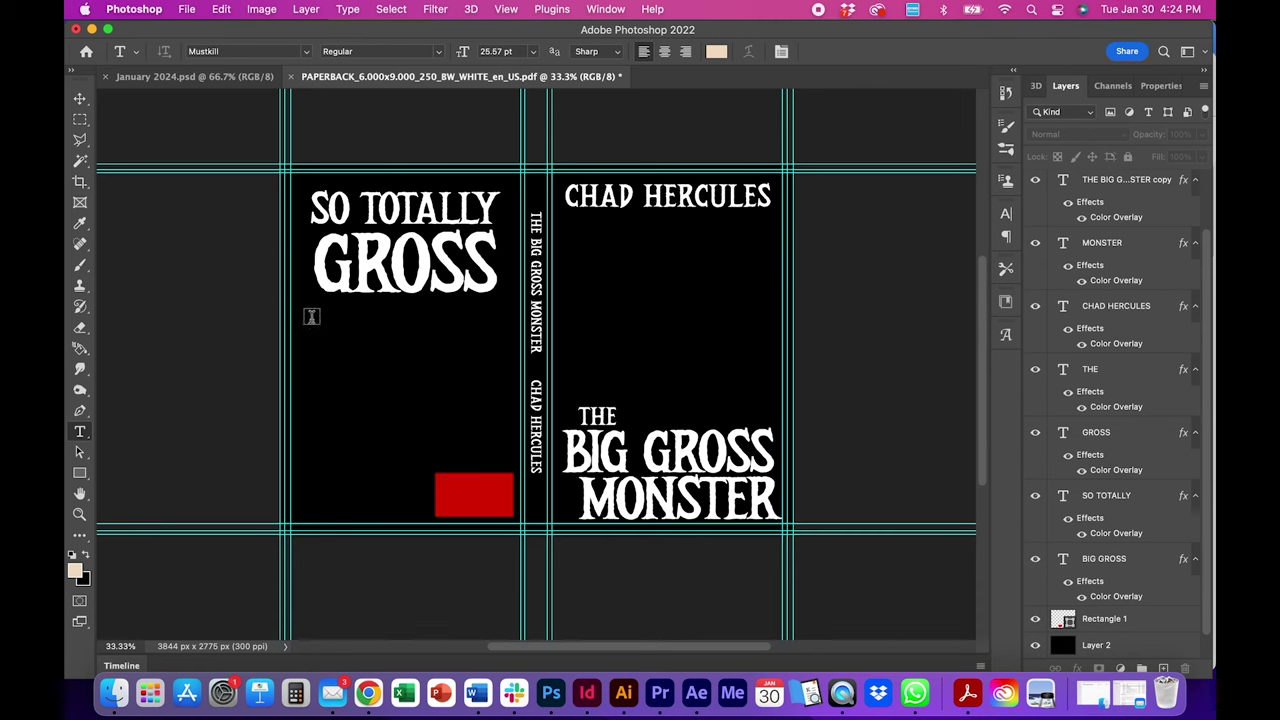
drag(312, 318, 500, 462)
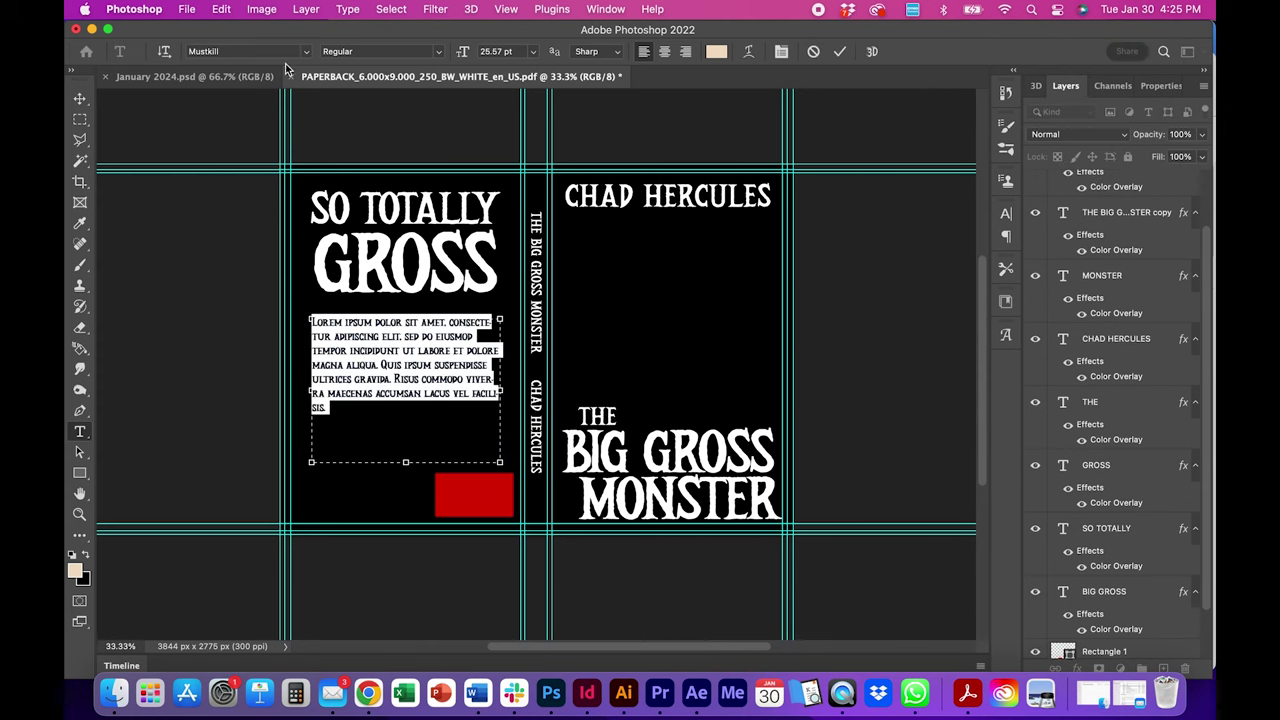
click(305, 53)
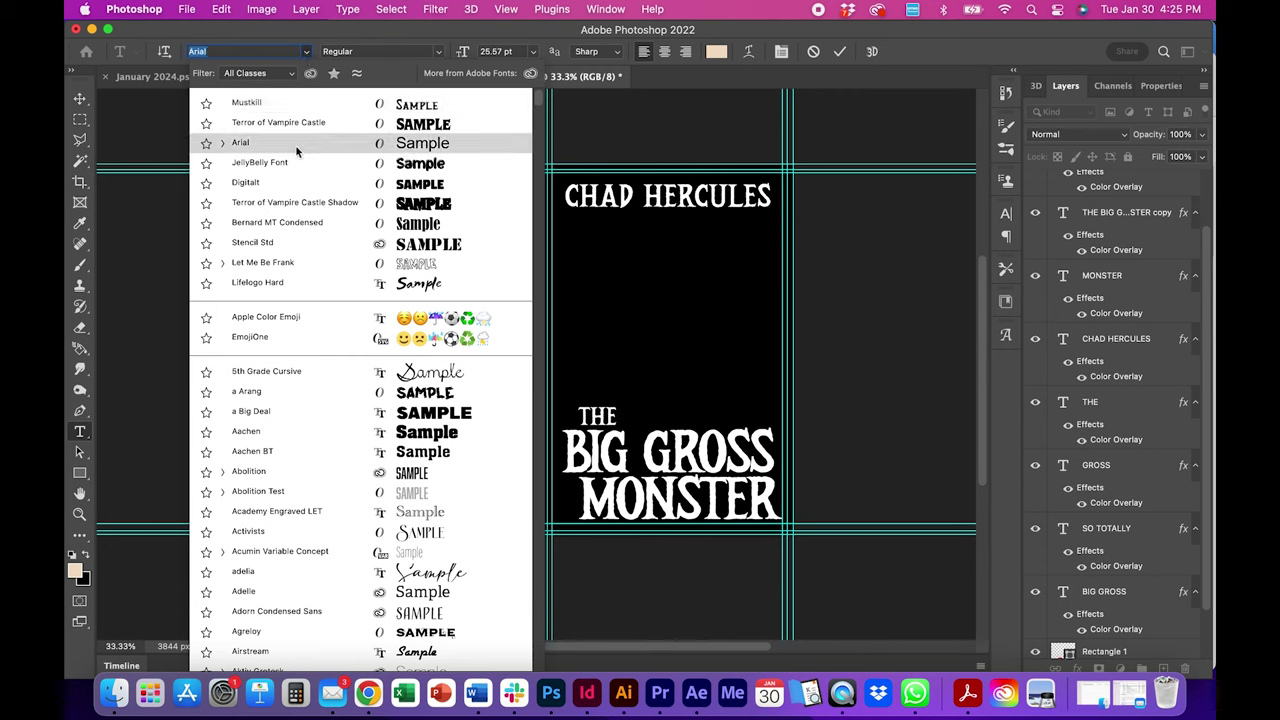
click(230, 53)
key(BackSpace)
key(BackSpace)
key(BackSpace)
key(BackSpace)
key(BackSpace)
key(BackSpace)
key(BackSpace)
key(BackSpace)
text(verdan)
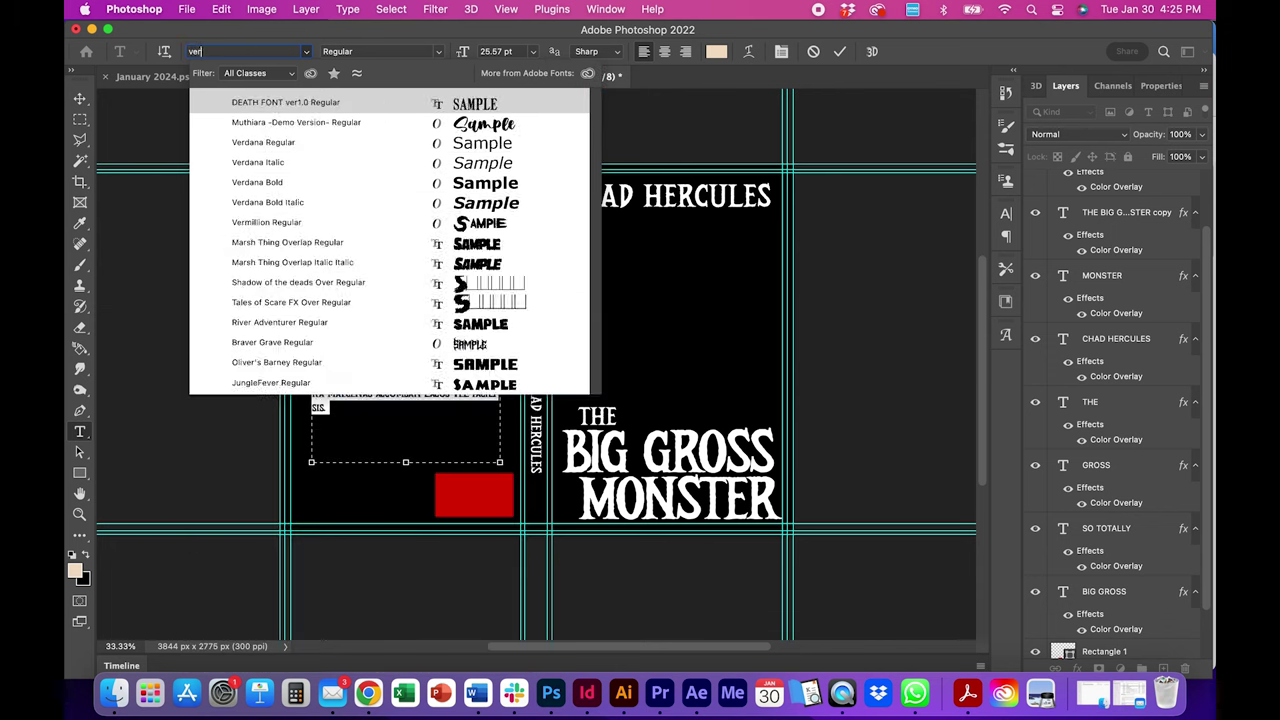
click(238, 104)
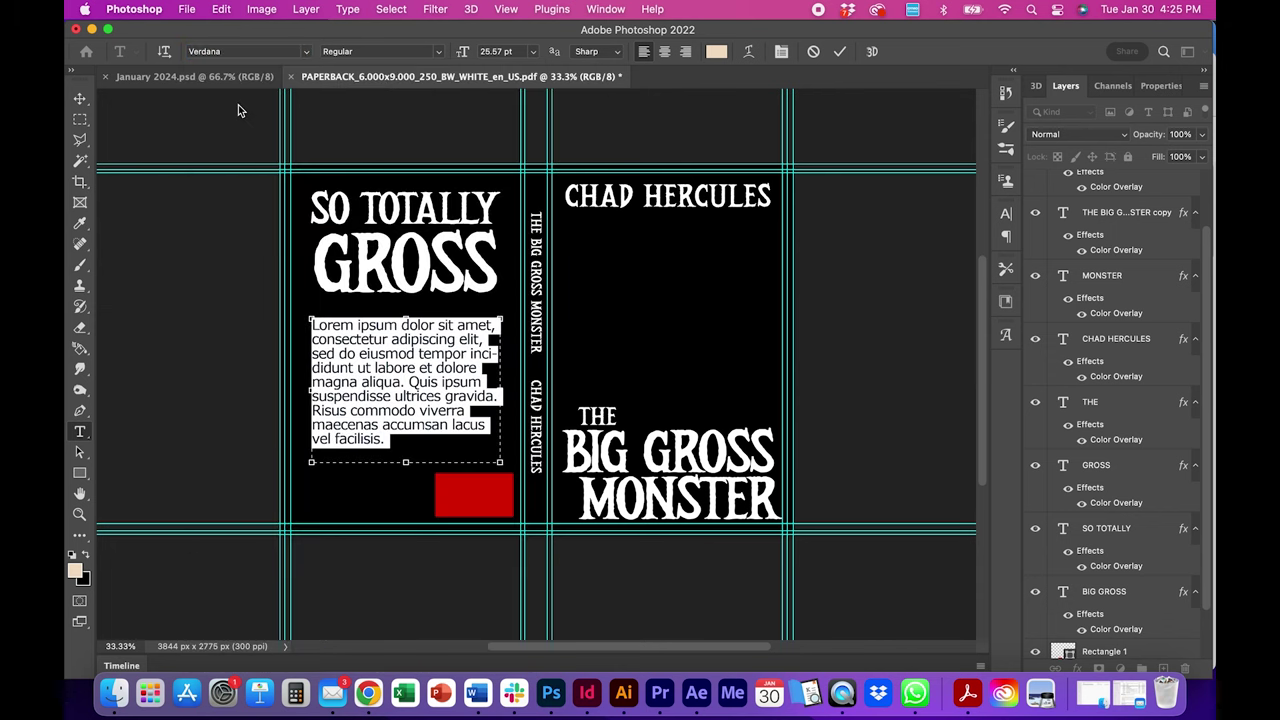
click(532, 52)
click(506, 210)
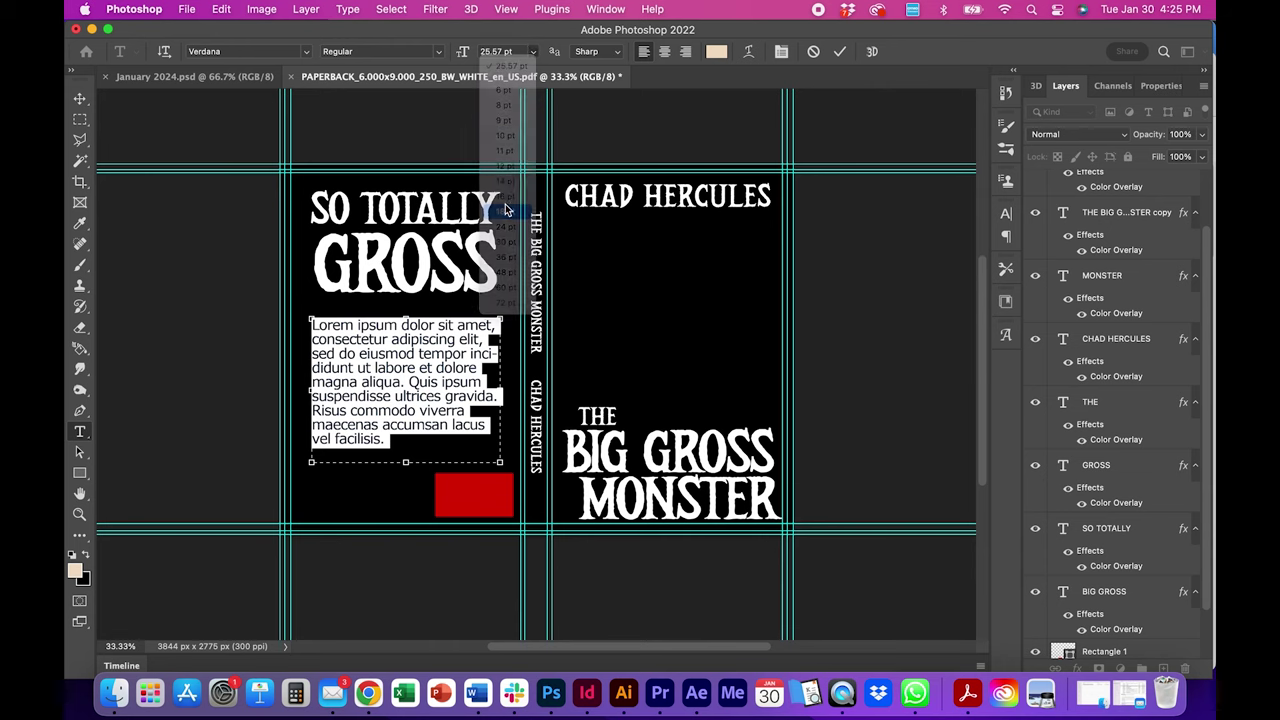
click(531, 55)
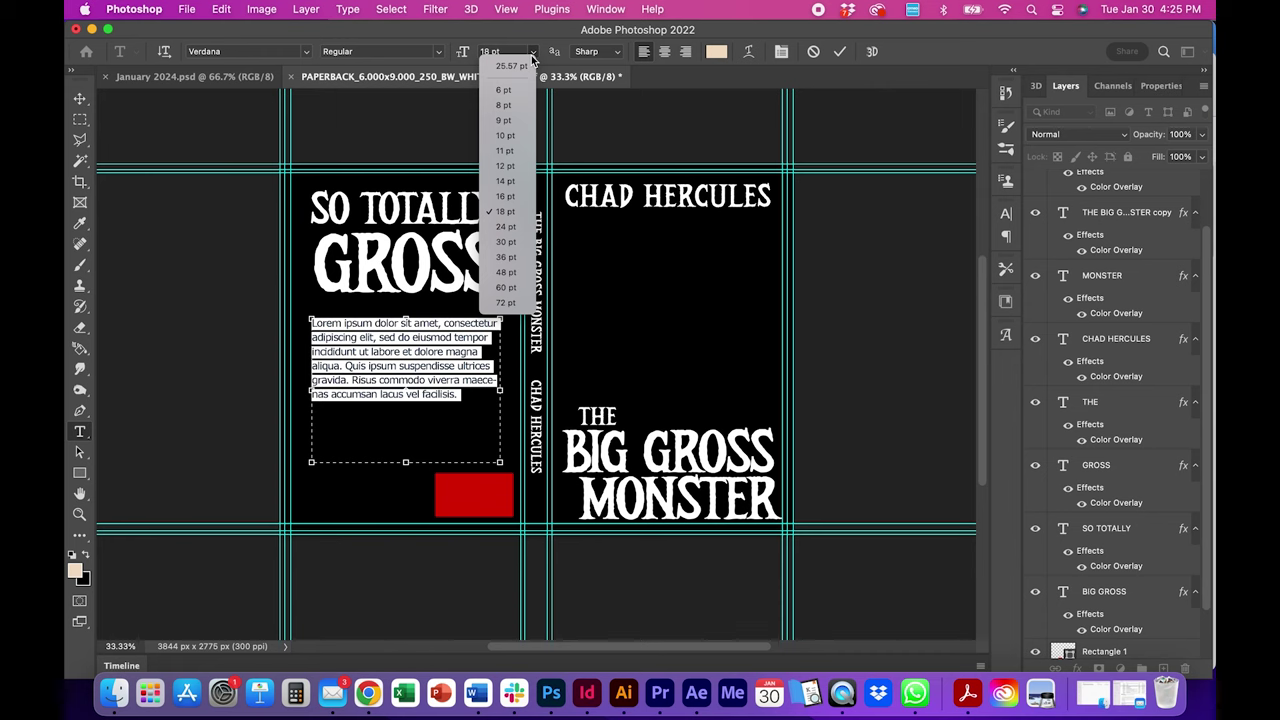
click(505, 181)
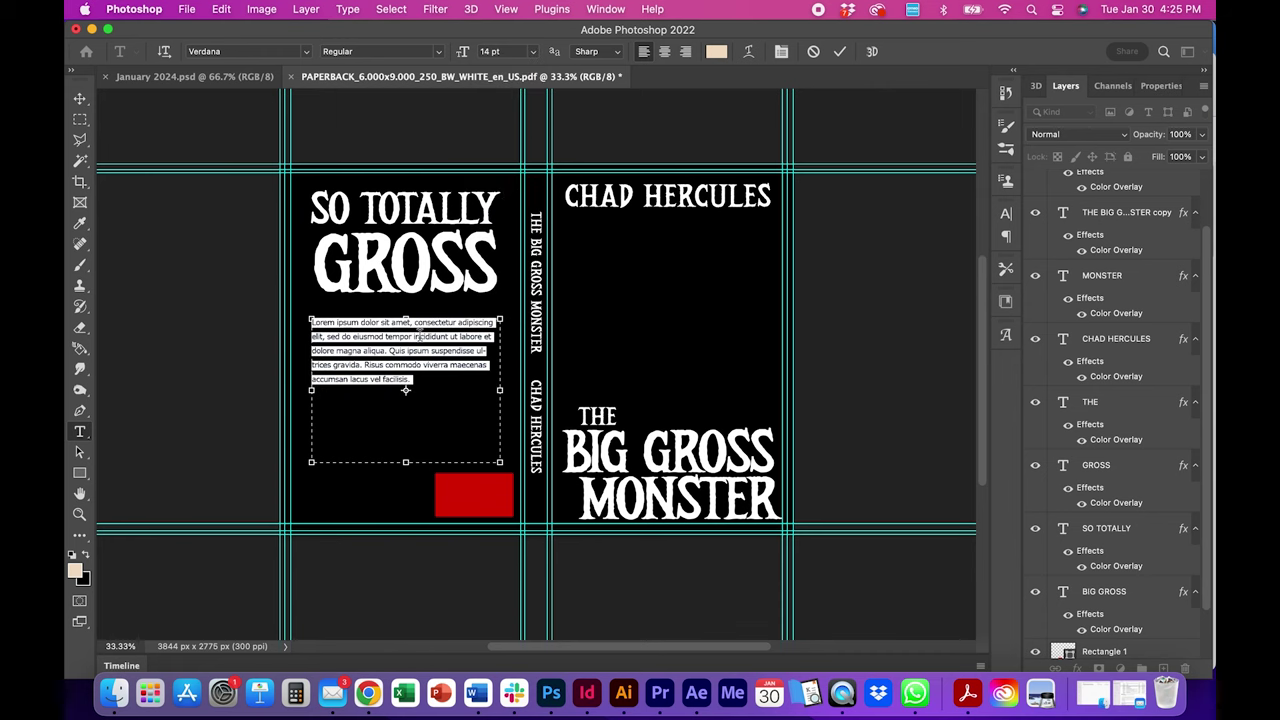
Step: Paste a second copy of the Lorem ipsum paragraph below the first
click(412, 355)
drag(419, 383, 295, 327)
key(super+c)
click(416, 377)
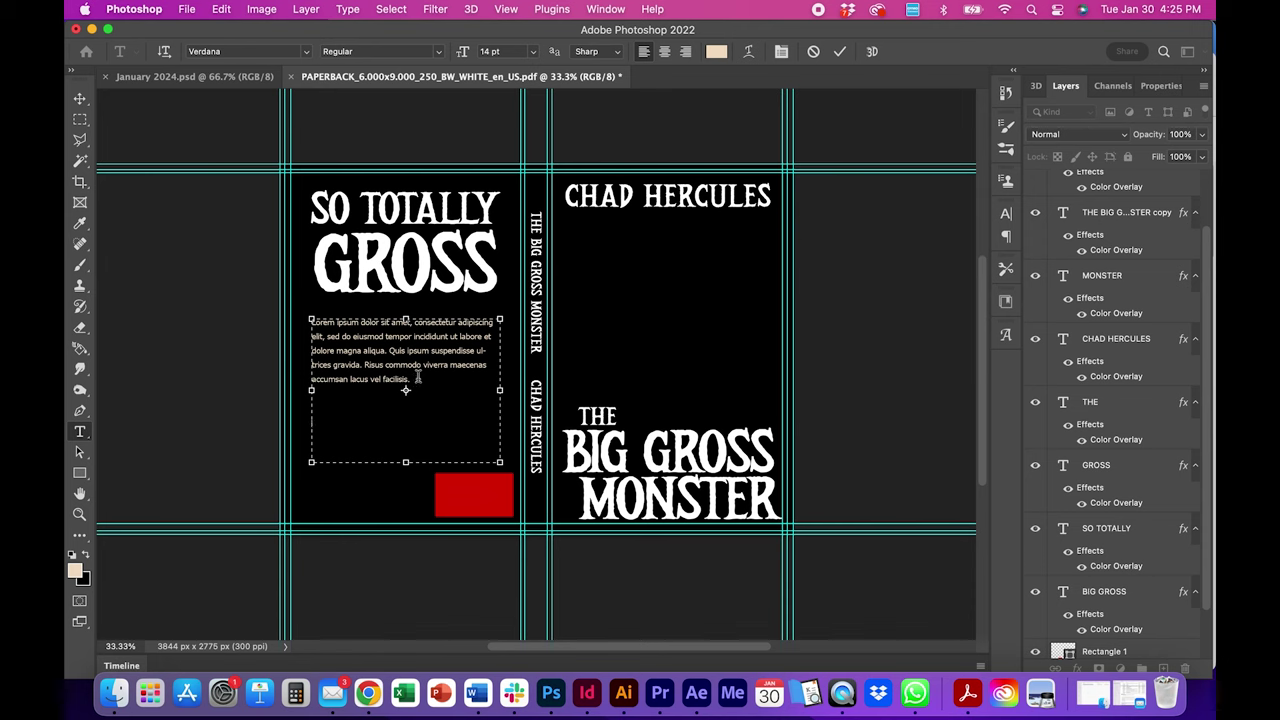
key(Return)
key(Return)
key(super+v)
key(super+a)
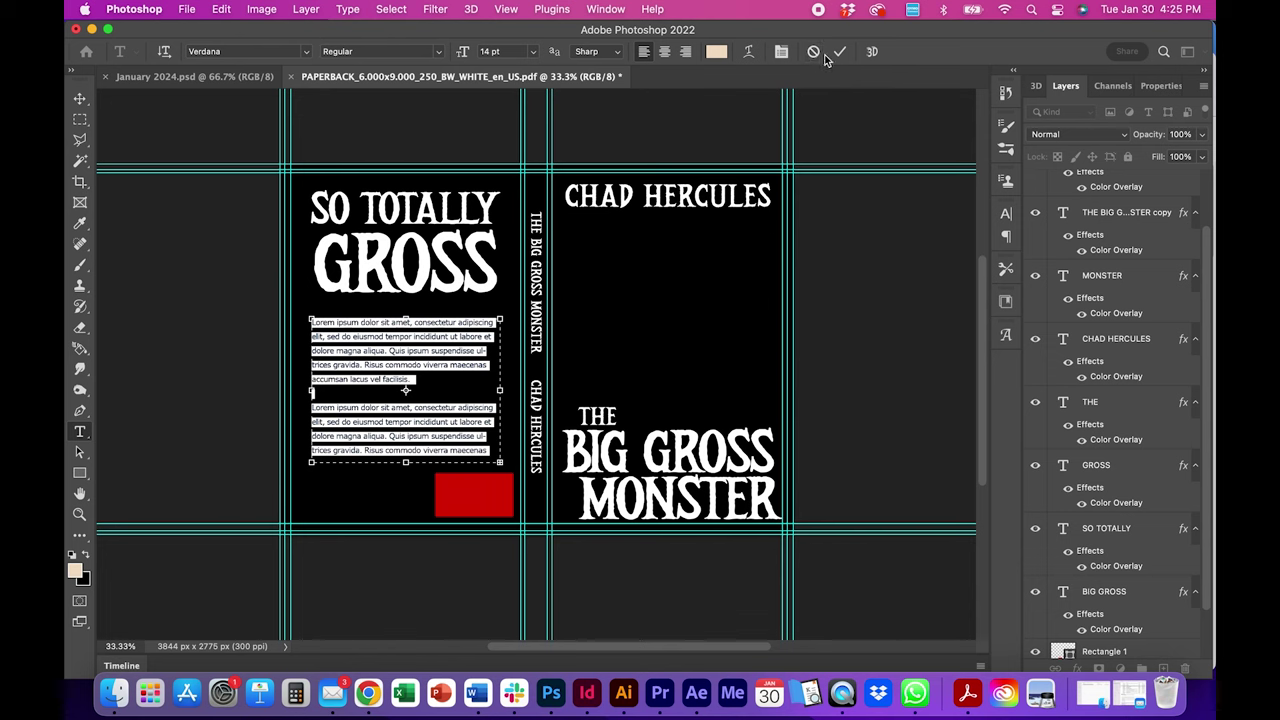
Step: Set the blurb's leading to 16 pt, commit the text, and nudge it slightly up
click(782, 53)
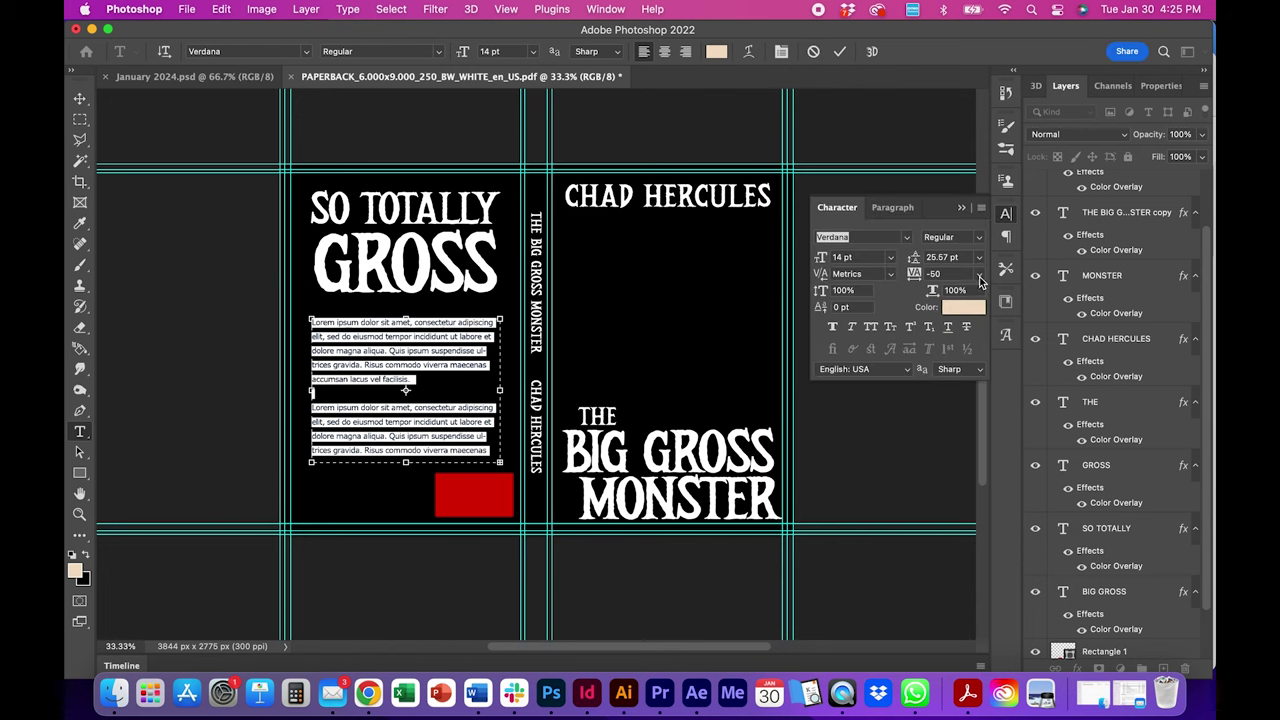
click(980, 279)
click(980, 279)
click(979, 259)
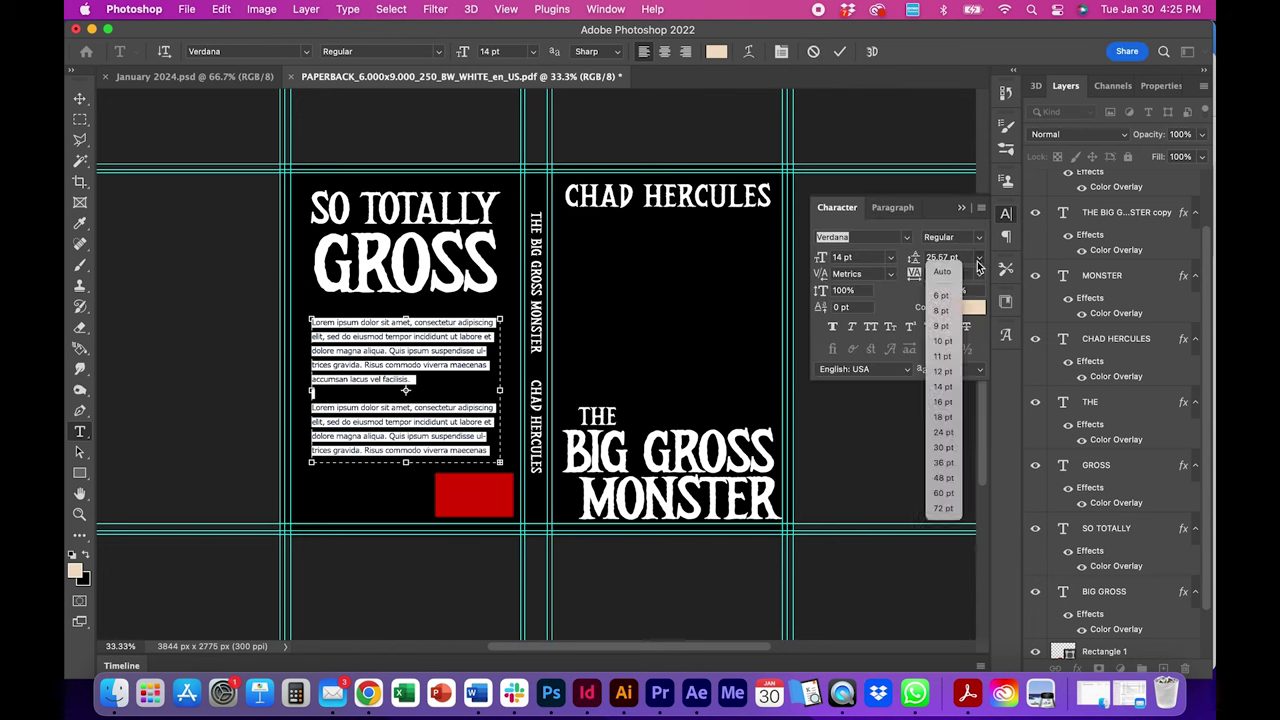
click(944, 372)
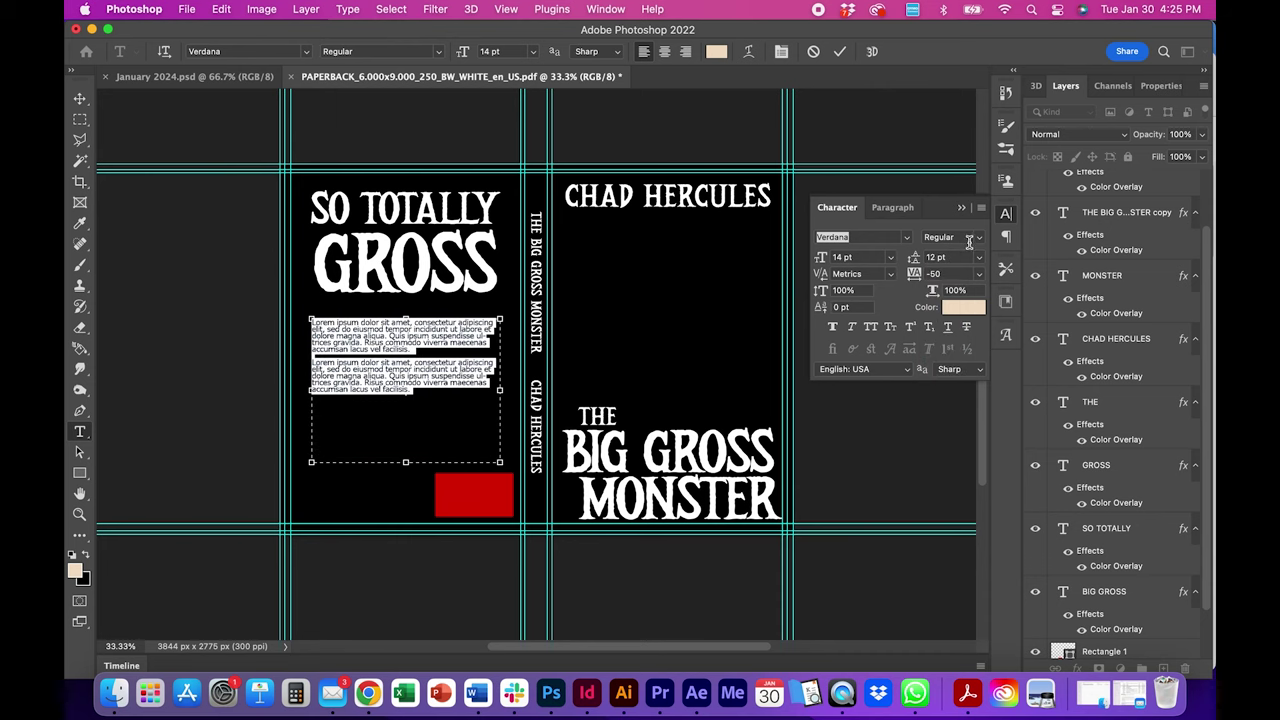
click(978, 259)
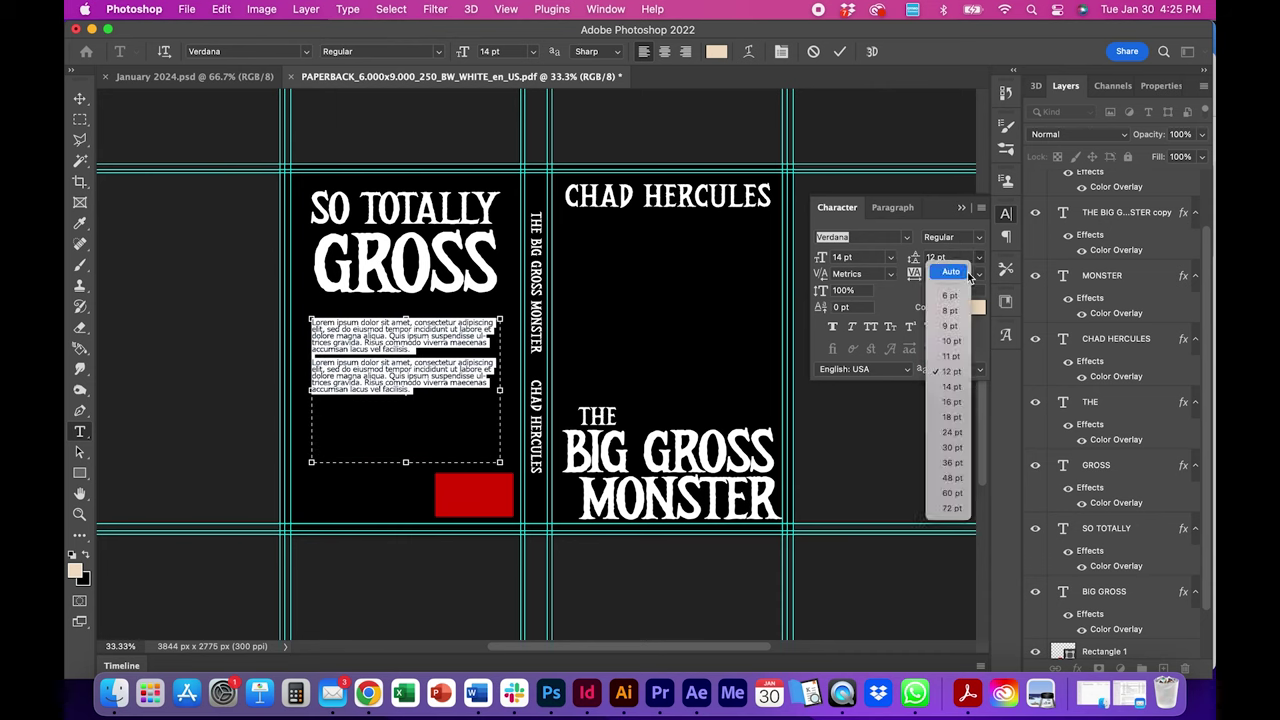
click(946, 401)
click(80, 98)
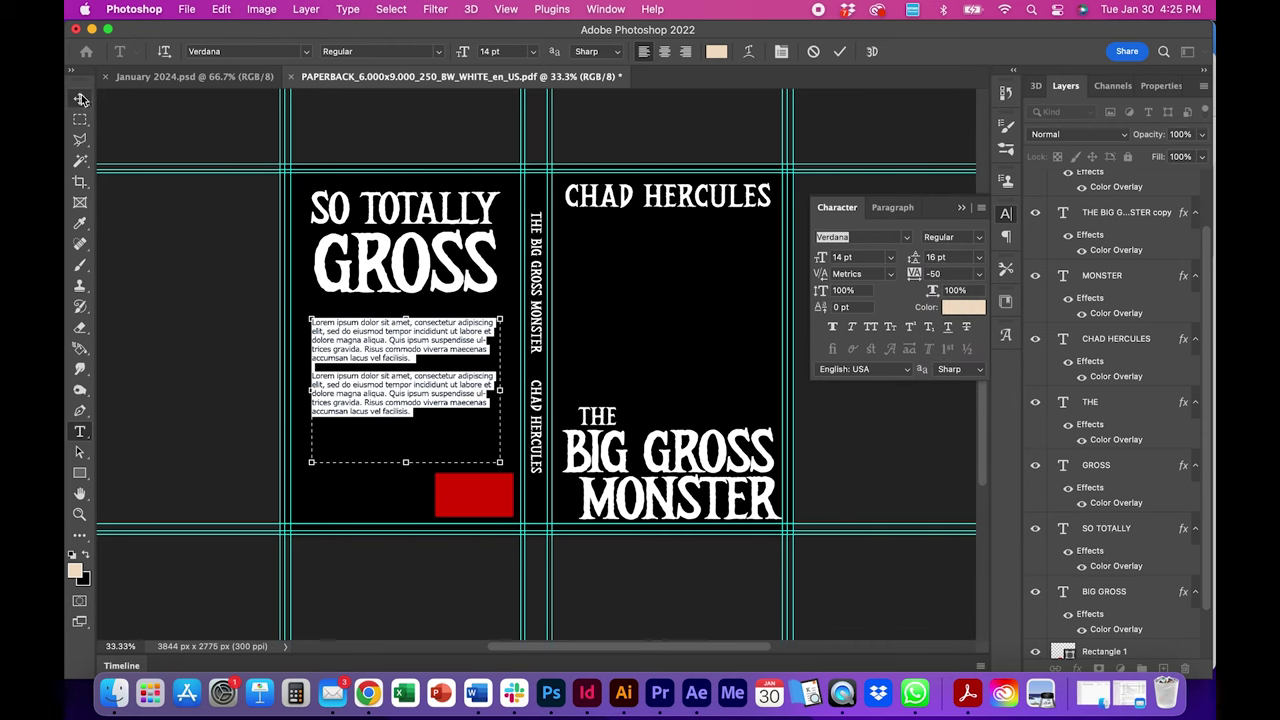
mouse_move(364, 359)
mouse_down()
mouse_move(362, 331)
mouse_move(362, 347)
mouse_up()
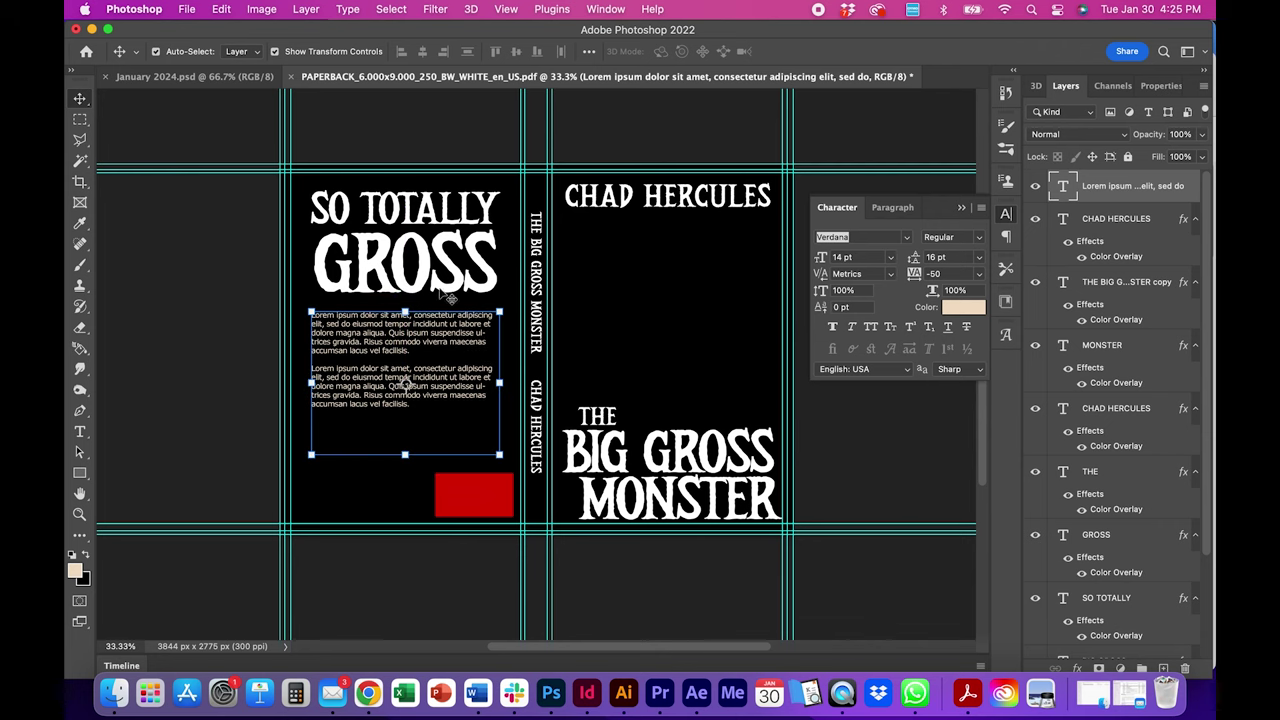
Step: Add a Color Overlay layer style to the Lorem ipsum layer
right_click(1068, 183)
click(1046, 196)
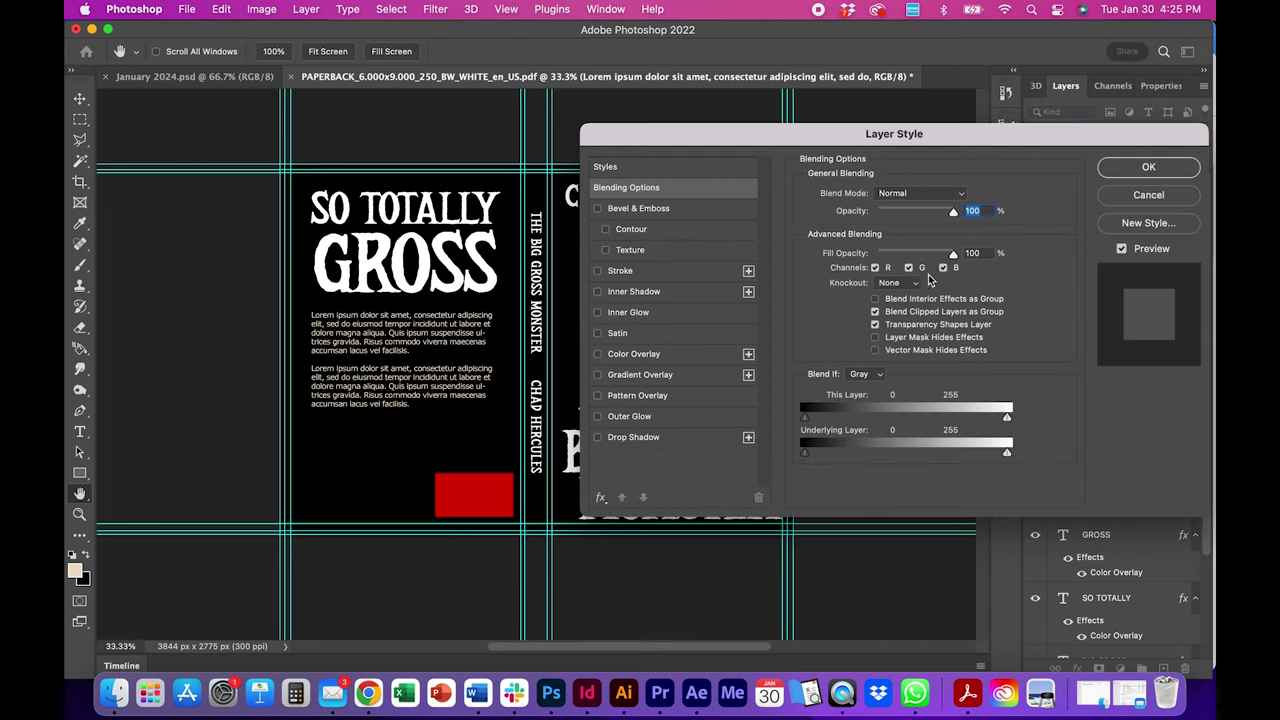
click(634, 354)
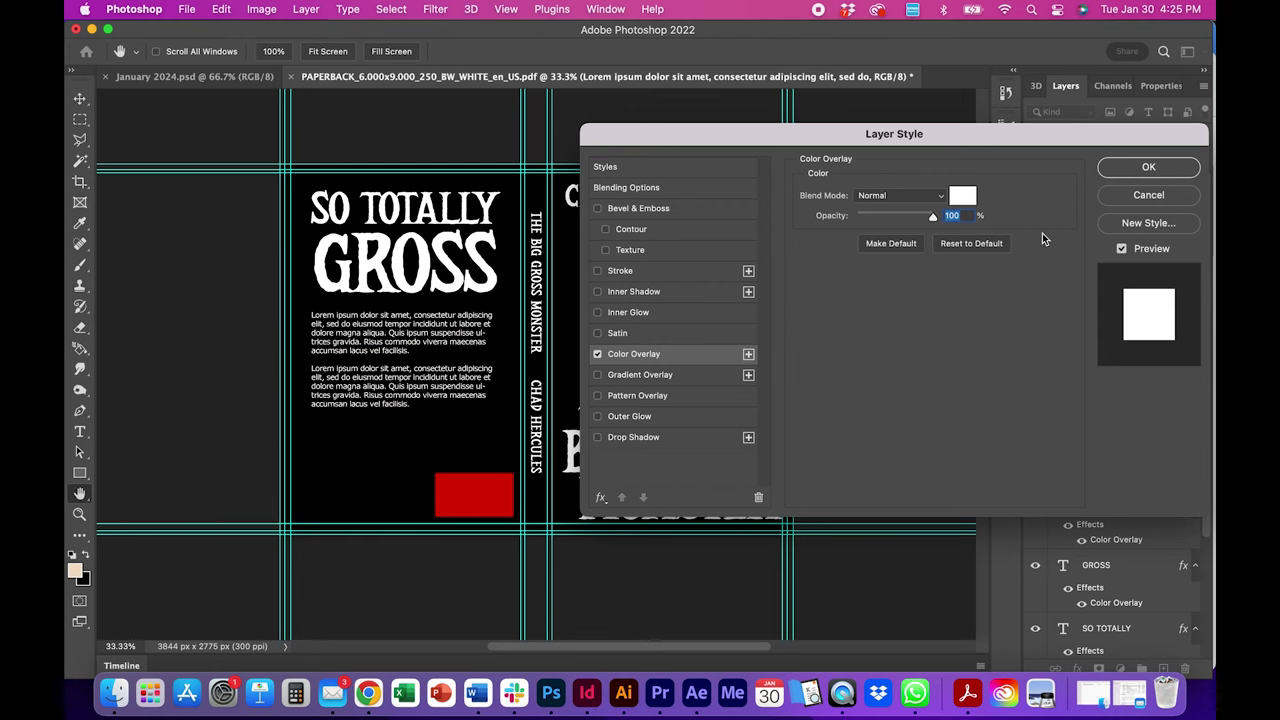
click(1116, 175)
click(180, 368)
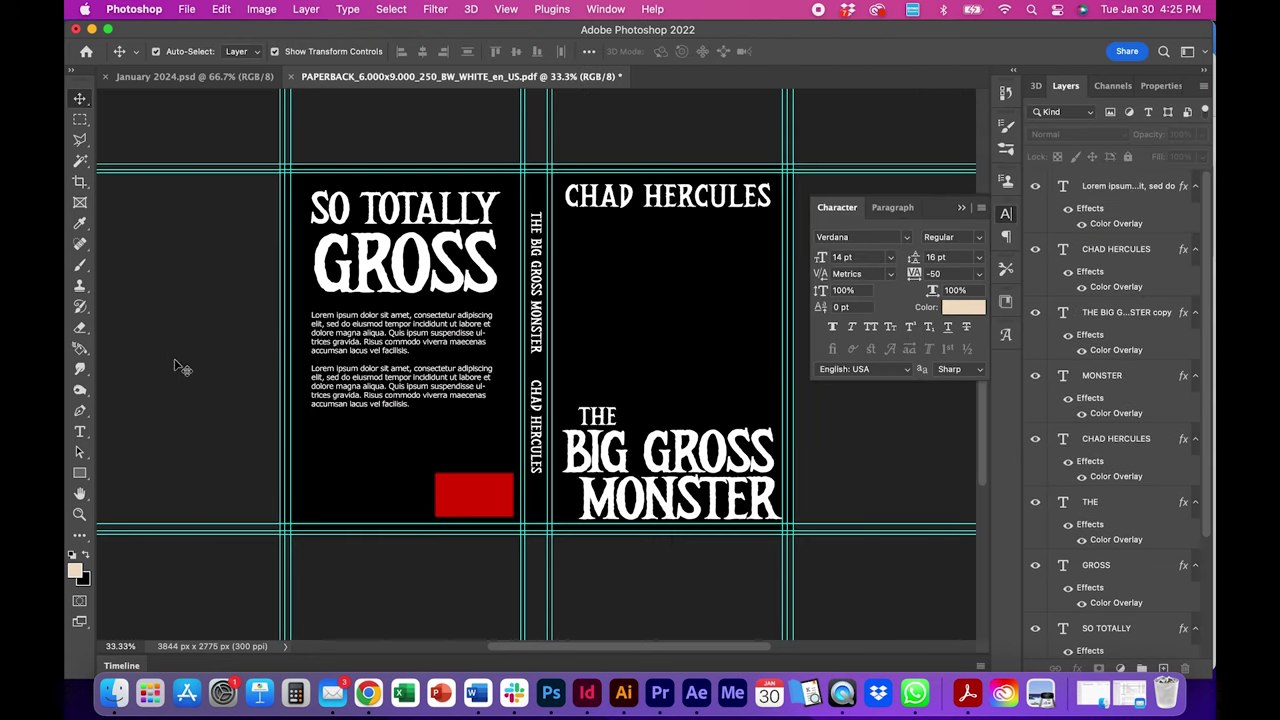
Step: Move the blurb up a few pixels and select all of its text for editing
click(392, 350)
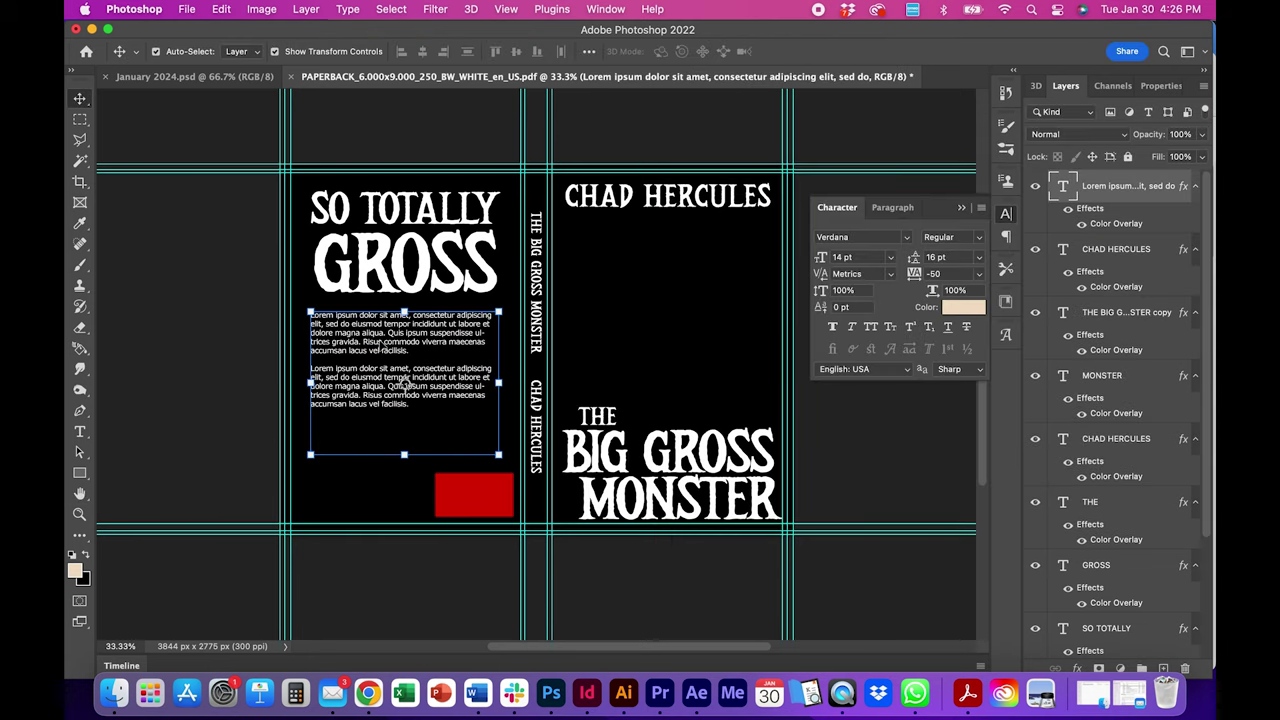
drag(406, 384, 406, 380)
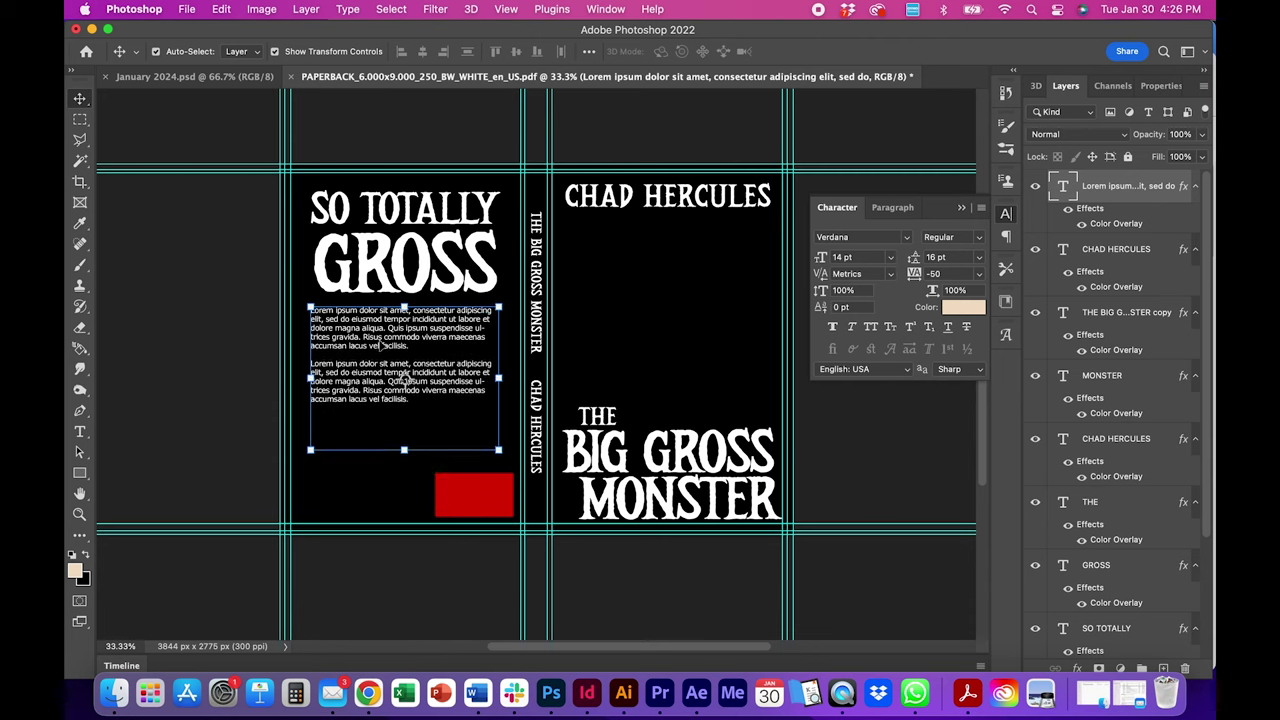
click(358, 437)
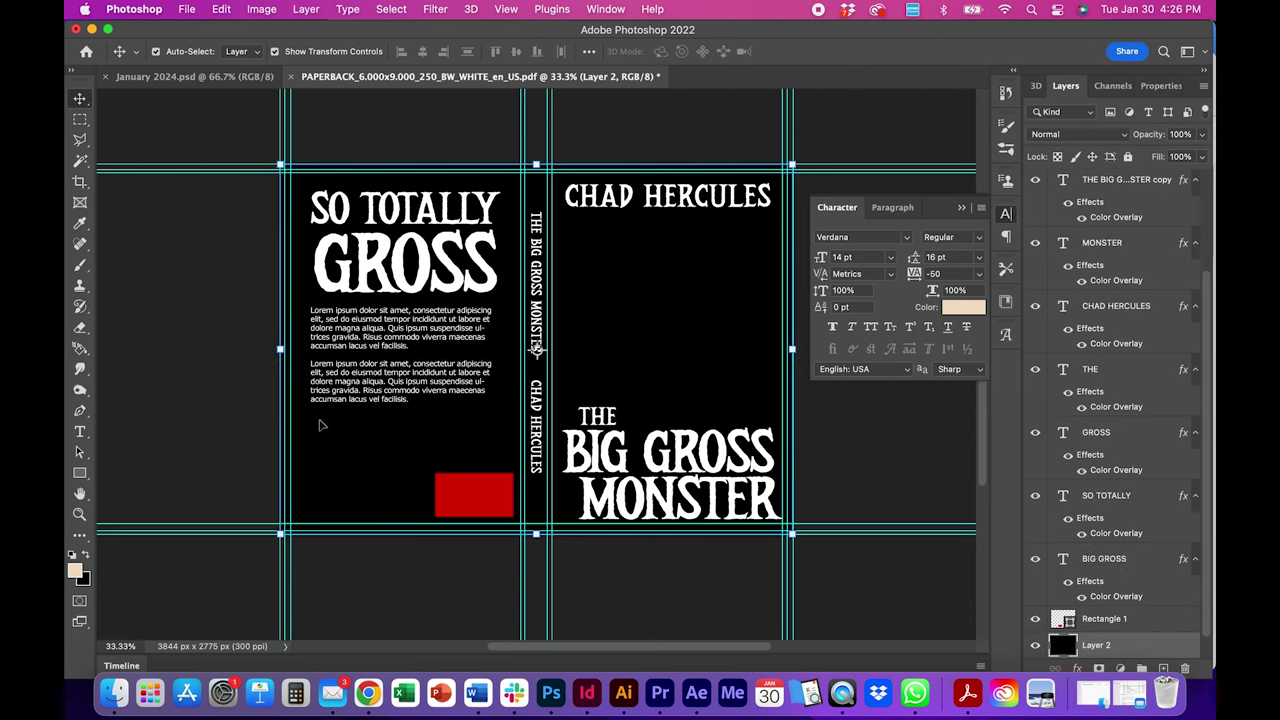
double_click(395, 378)
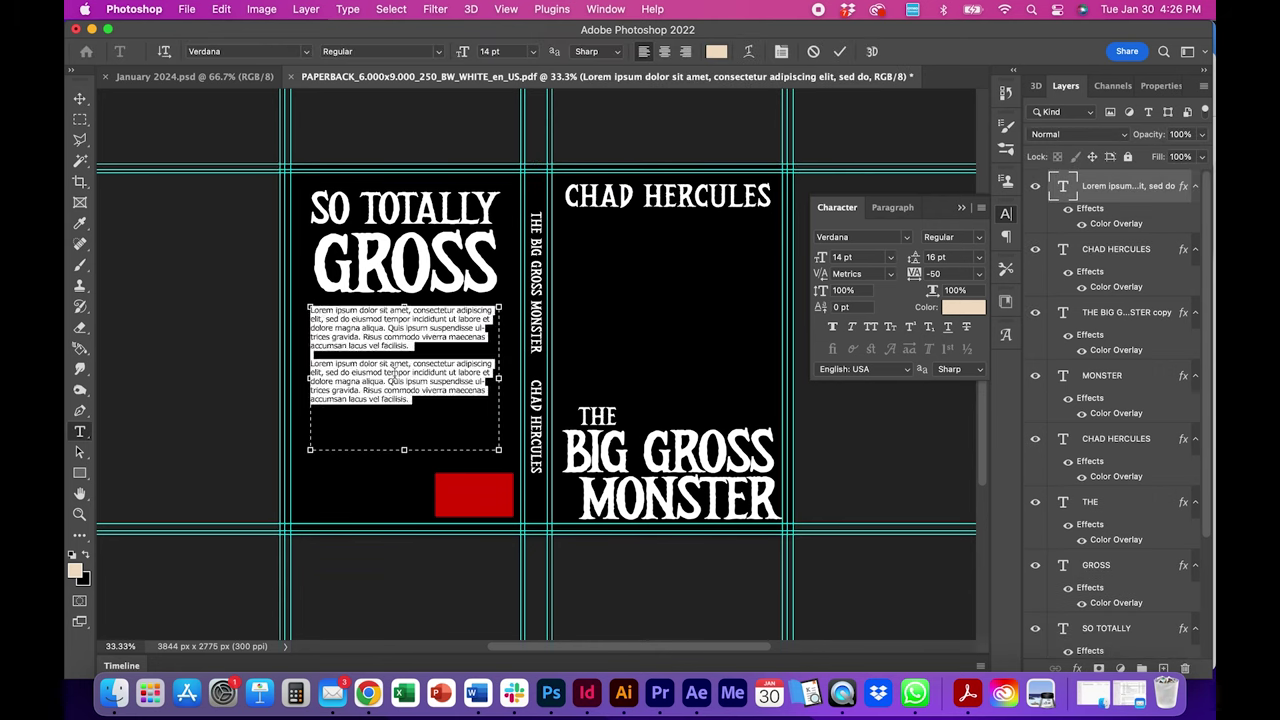
click(395, 375)
key(super+a)
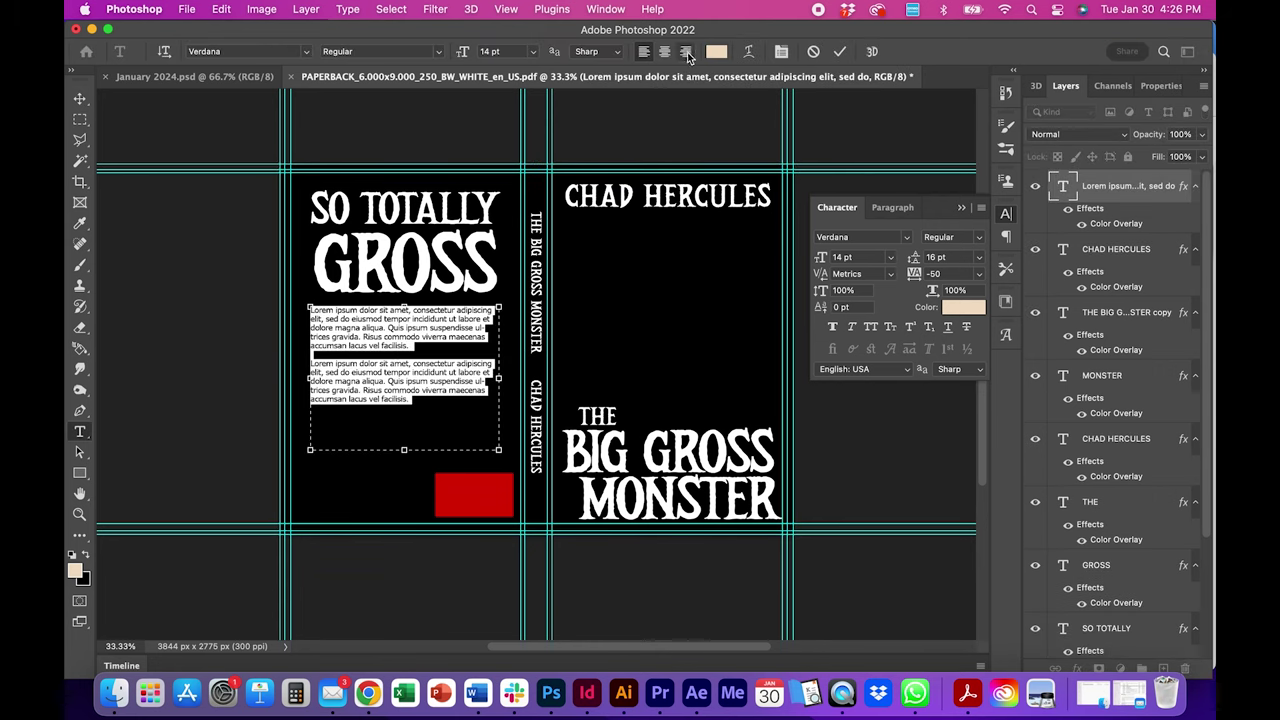
Step: Justify the blurb with its last line left, commit it, and duplicate the Lorem ipsum layer
click(899, 211)
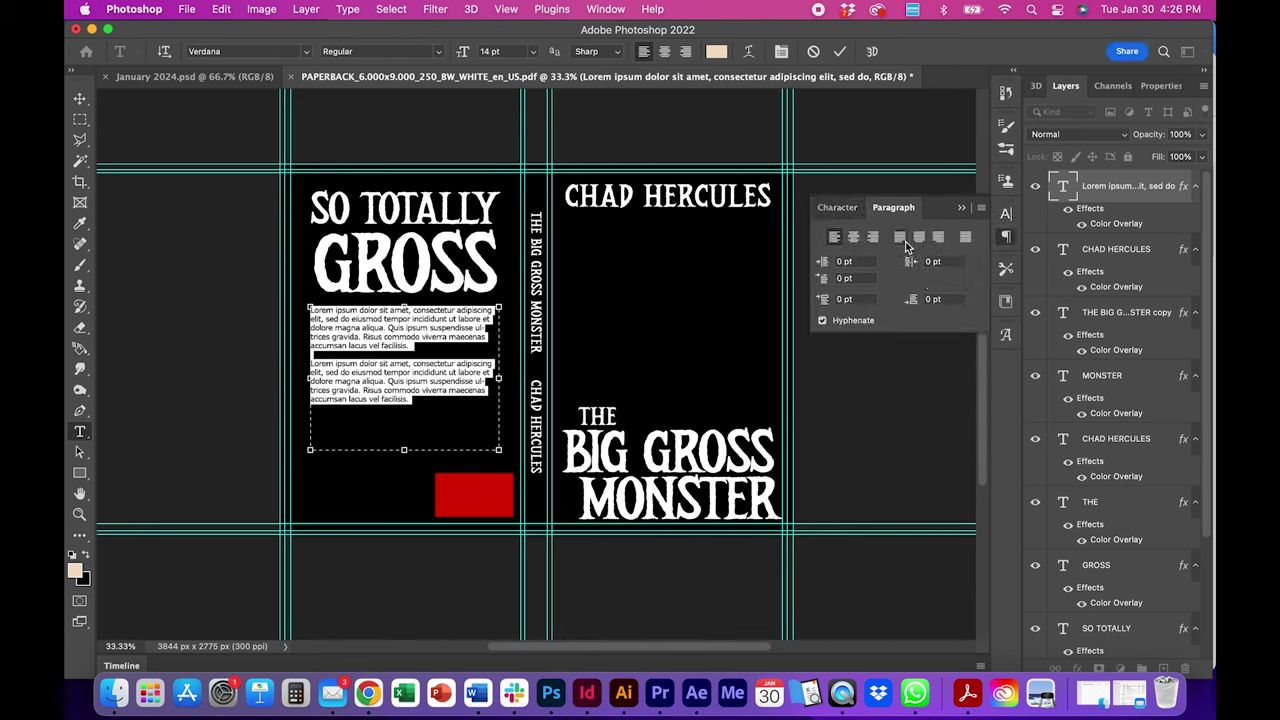
click(900, 238)
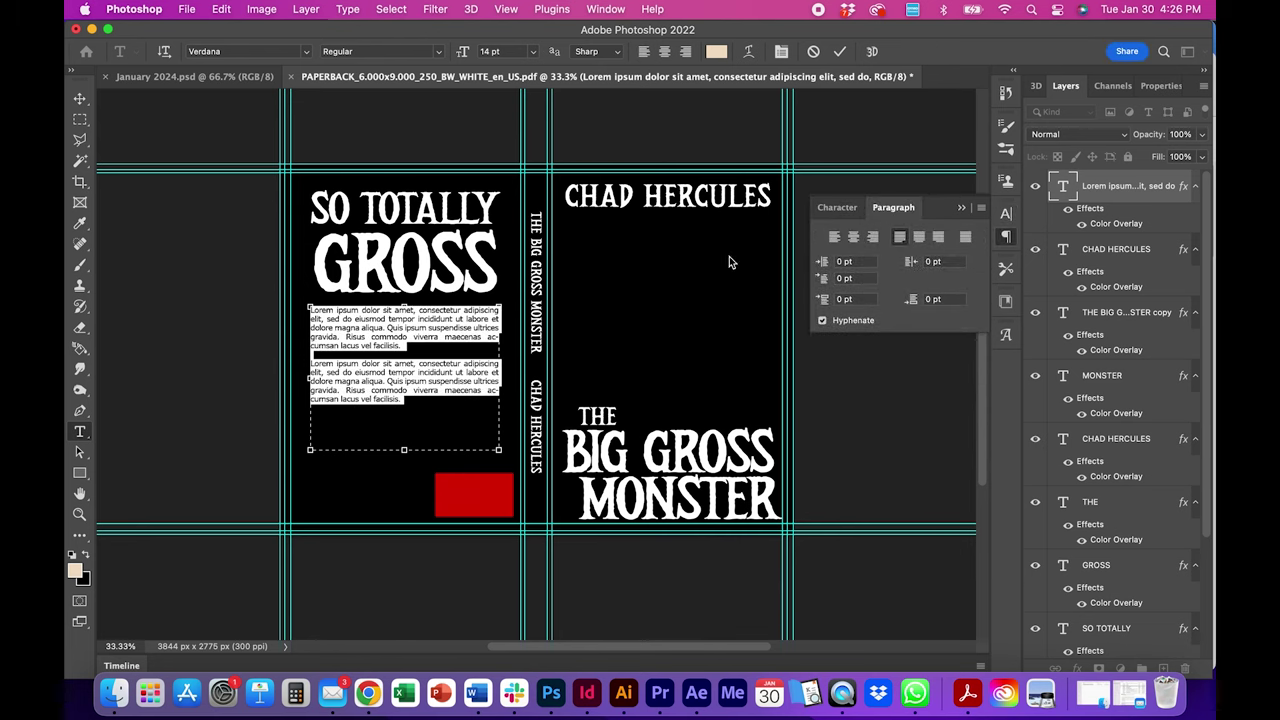
click(80, 99)
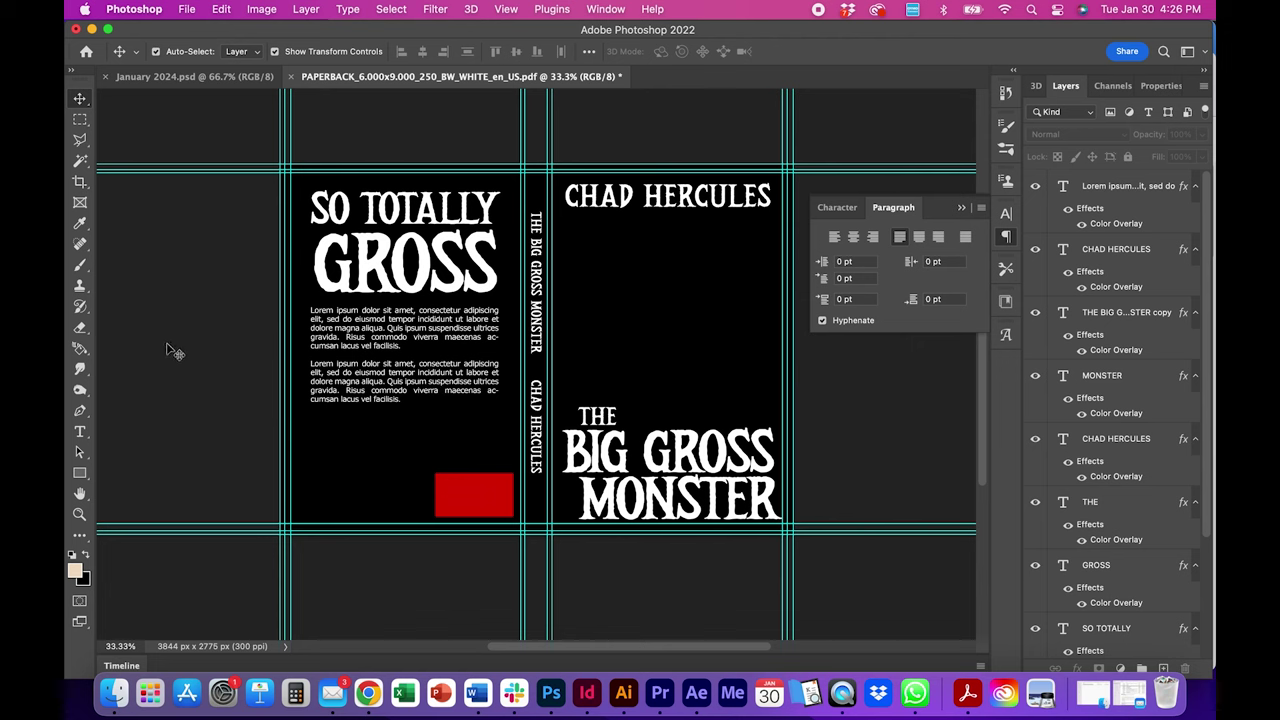
click(318, 342)
drag(1068, 188, 1163, 670)
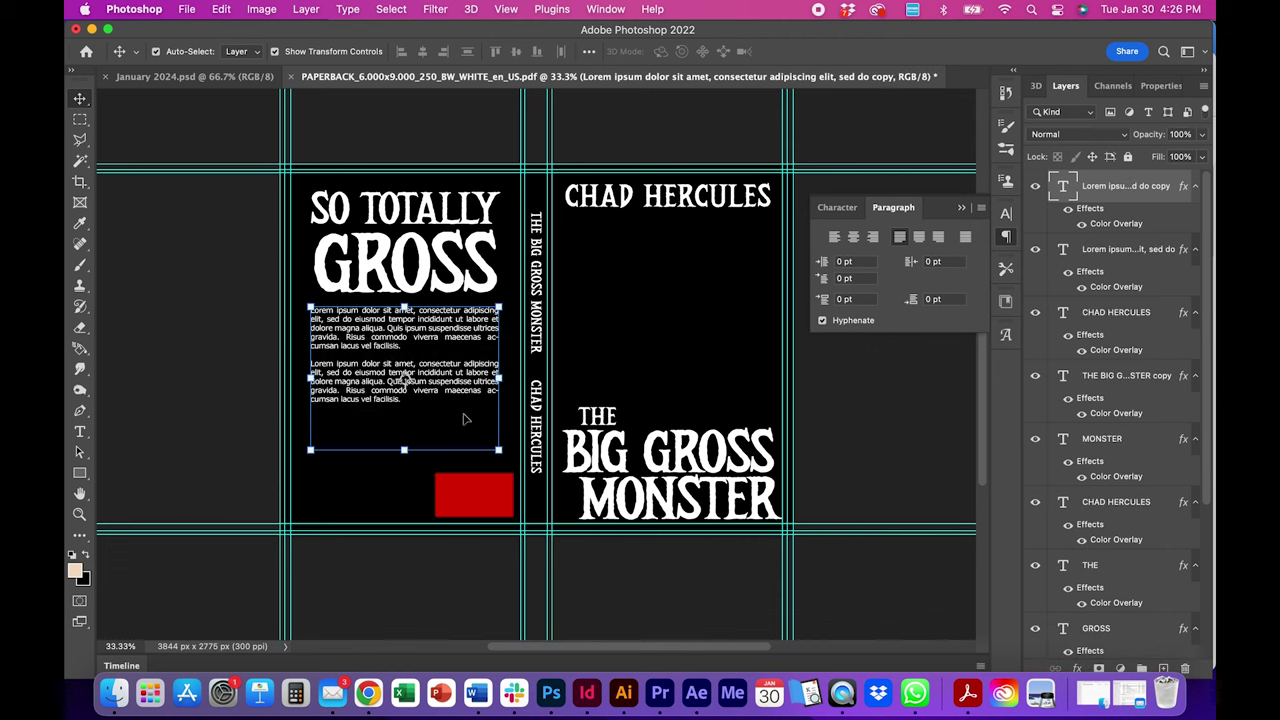
Step: Nudge the duplicate blurb down three Shift-steps, enter its text, then bring Chrome forward
key(shift+Down)
key(shift+Down)
key(shift+Down)
key(shift+Down)
key(shift+Down)
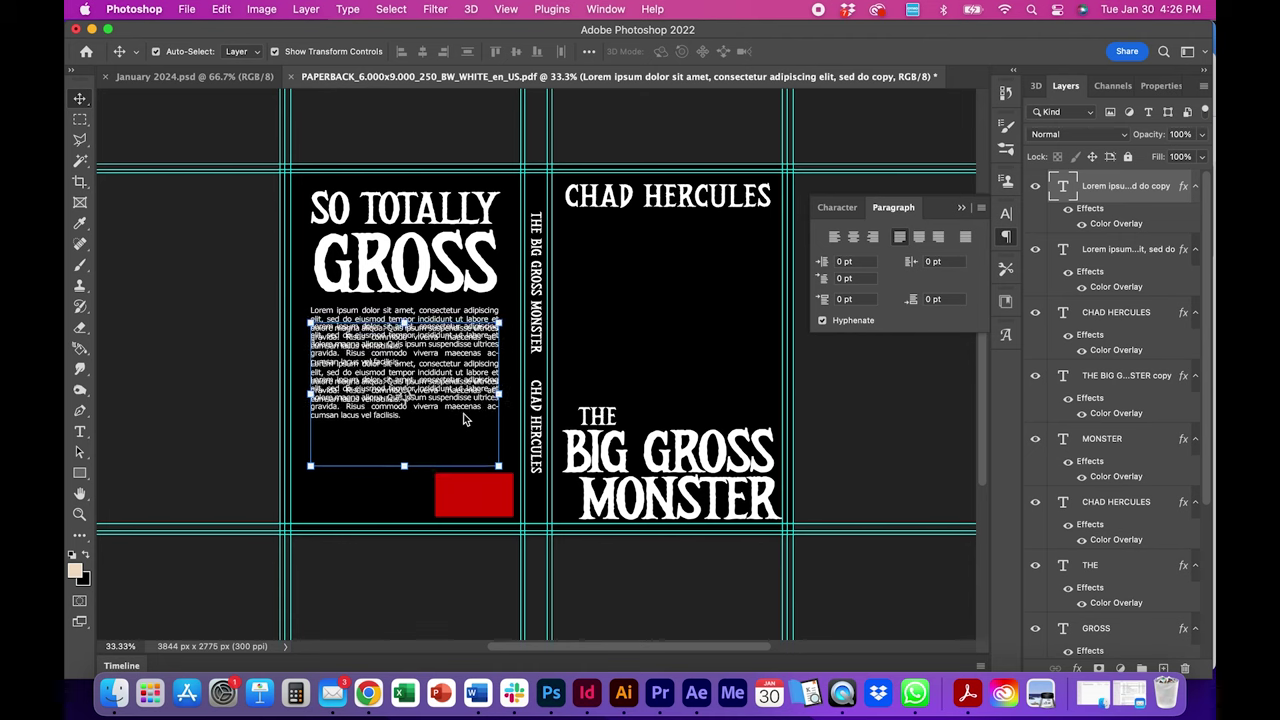
key(shift+Down)
key(shift+Down)
key(shift+Down)
key(shift+Down)
key(shift+Down)
key(shift+Down)
key(shift+Down)
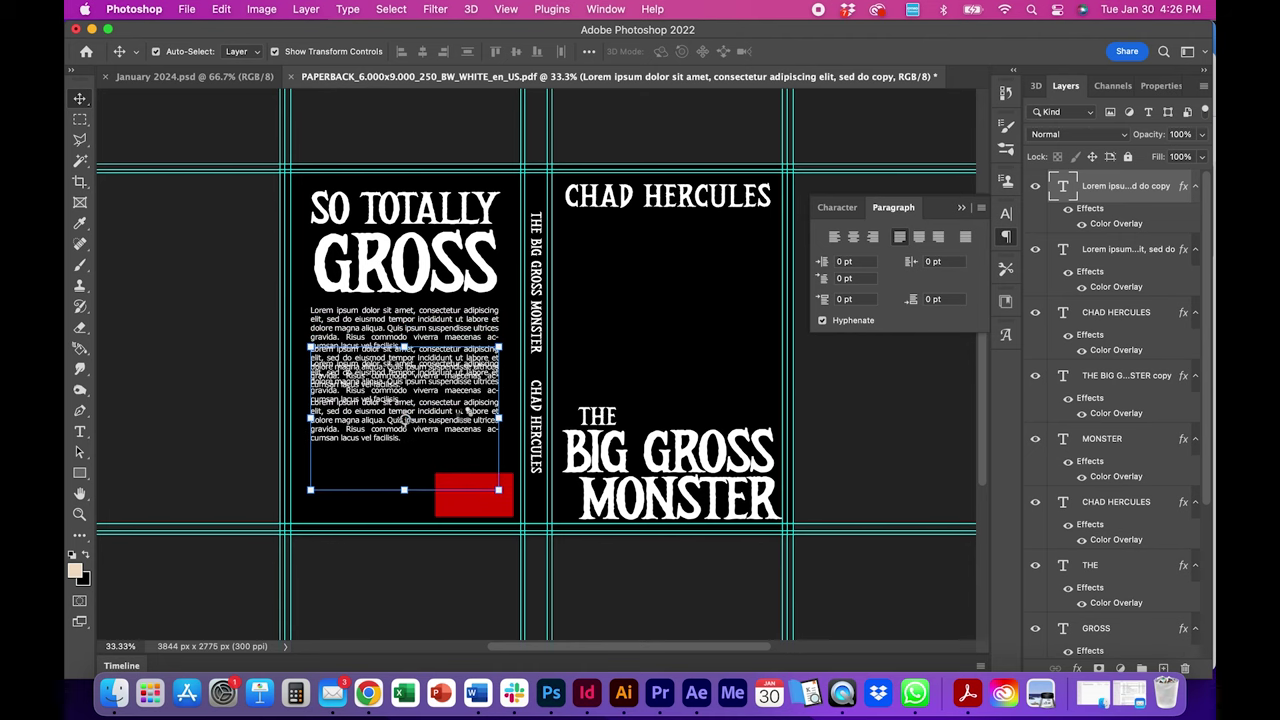
key(shift+Down)
key(shift+Down)
key(shift+Down)
key(shift+Down)
double_click(392, 440)
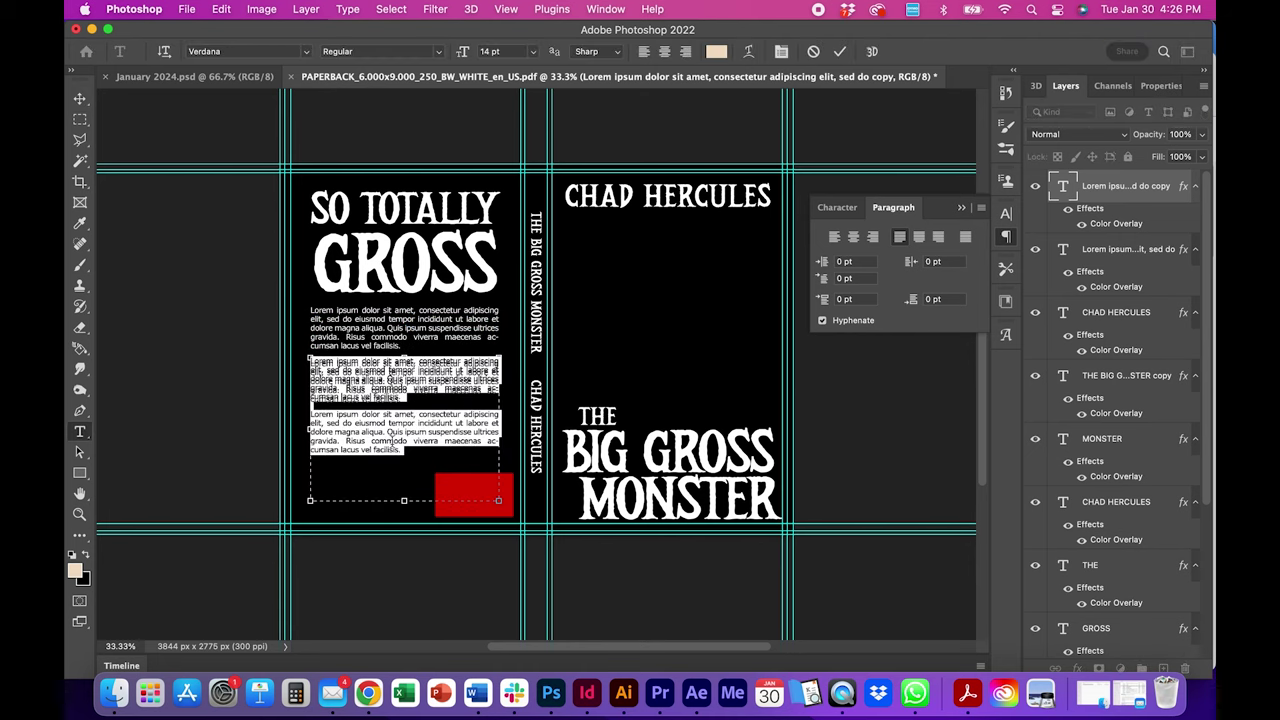
click(366, 695)
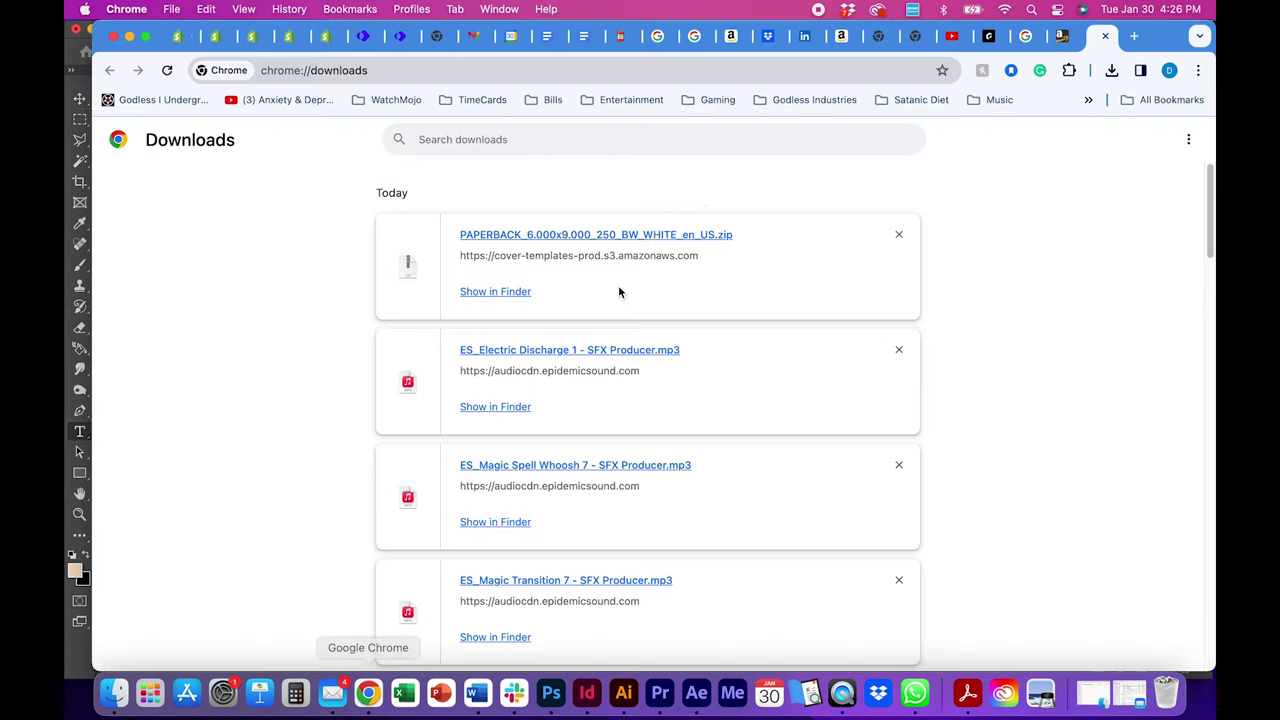
Step: Search Google for 'copyright symbol' in a new tab
click(1133, 36)
click(793, 76)
text(c)
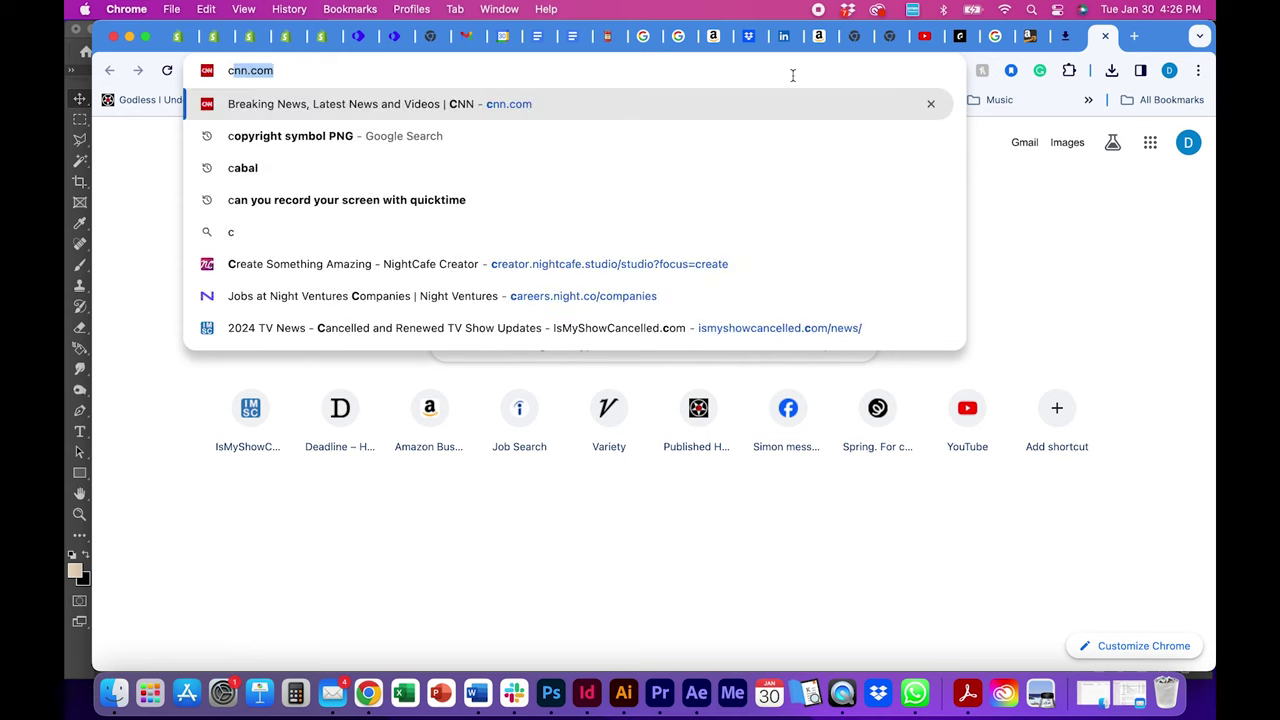
text(opy)
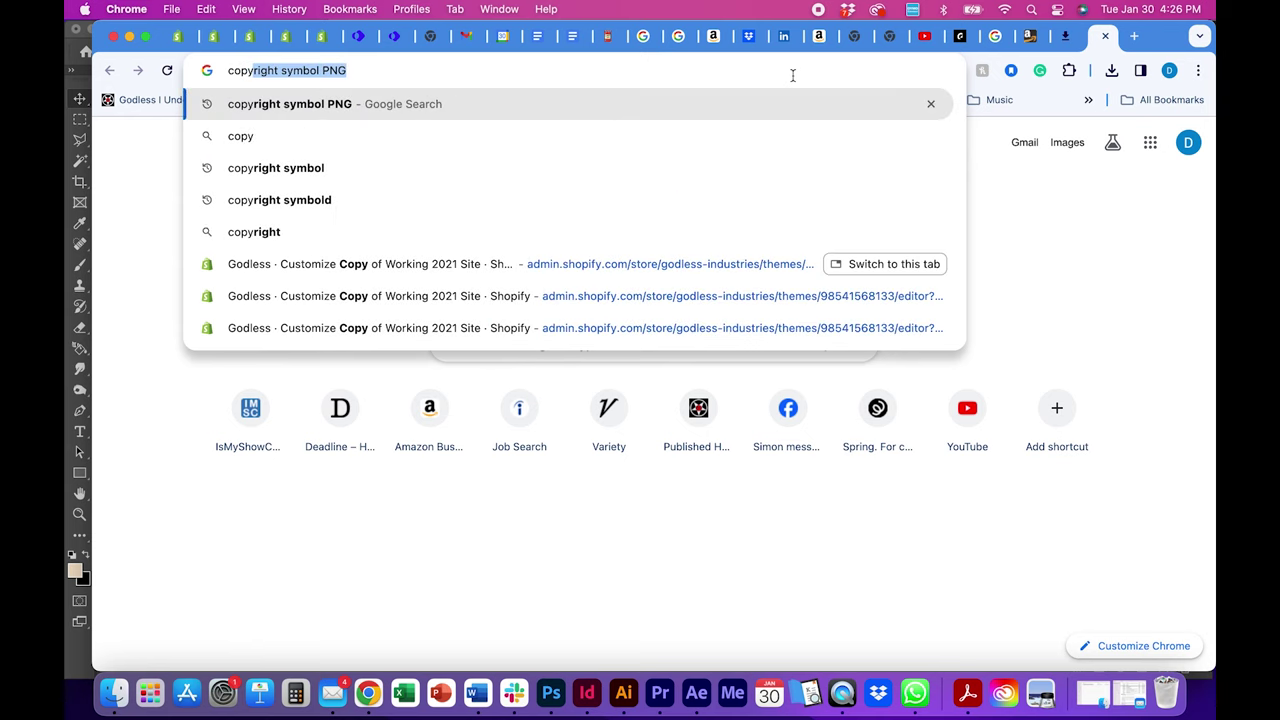
text(right symb oi)
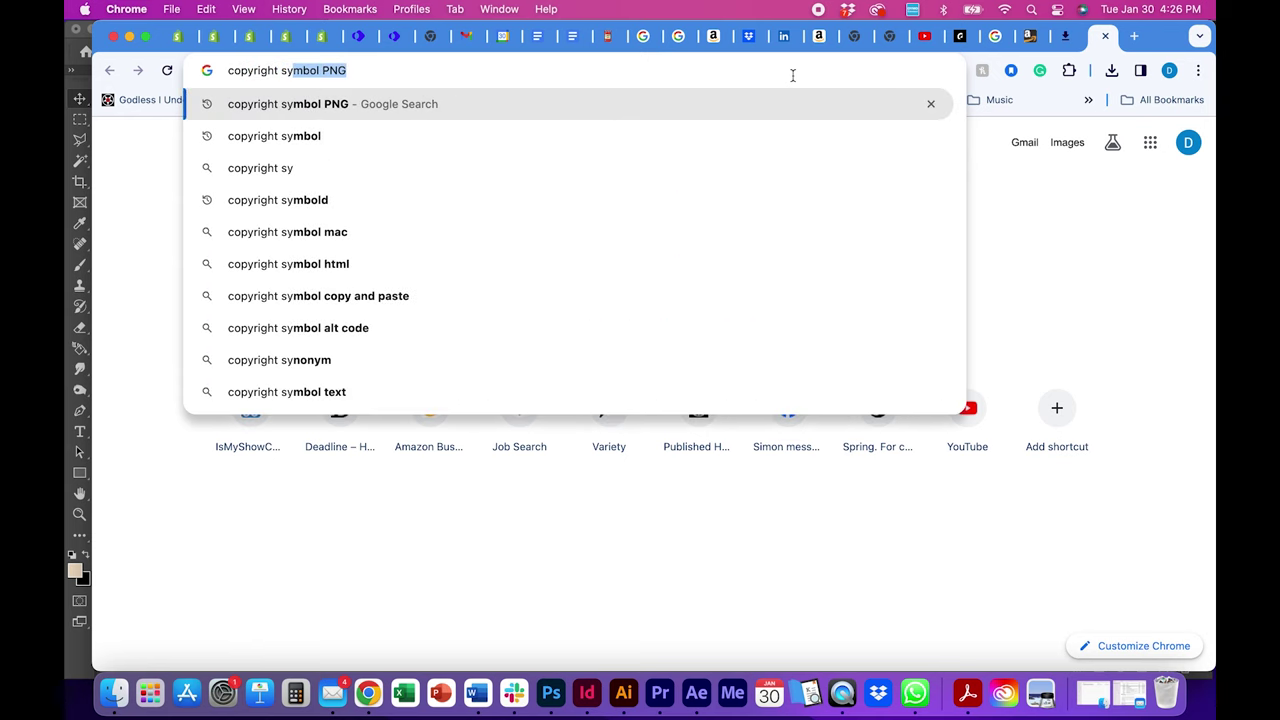
key(BackSpace)
key(BackSpace)
key(BackSpace)
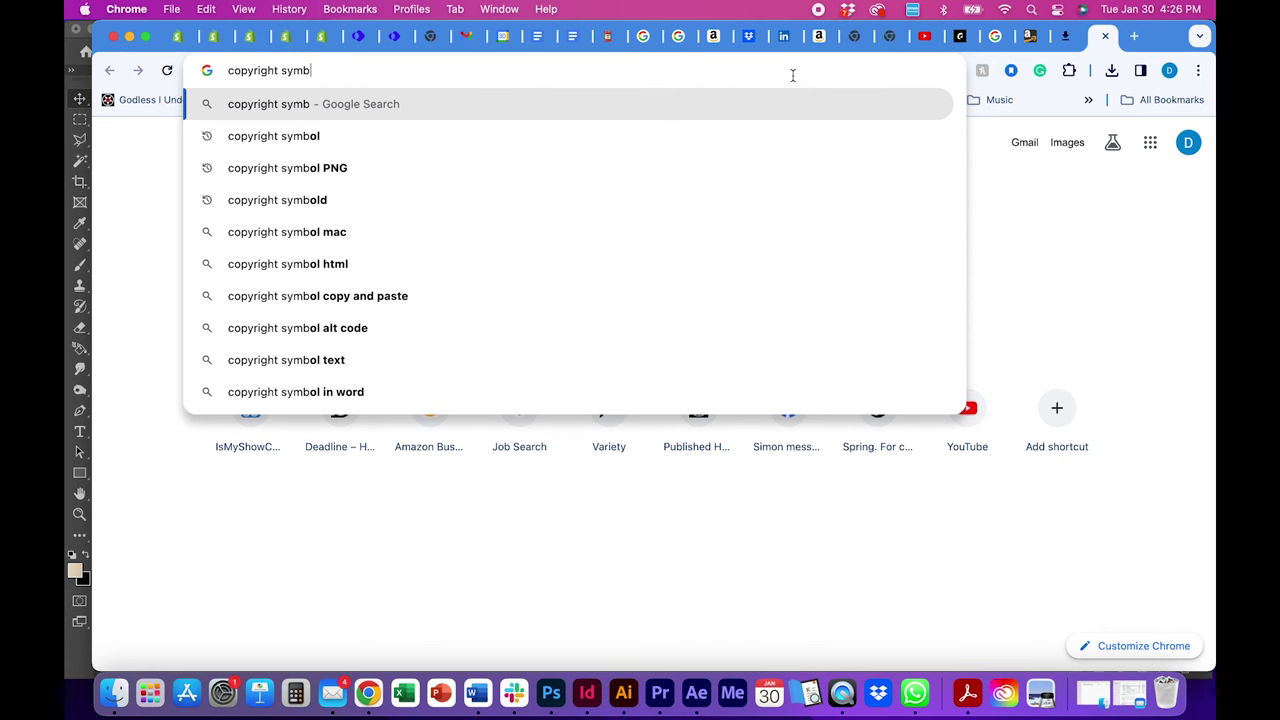
text(ol)
key(Return)
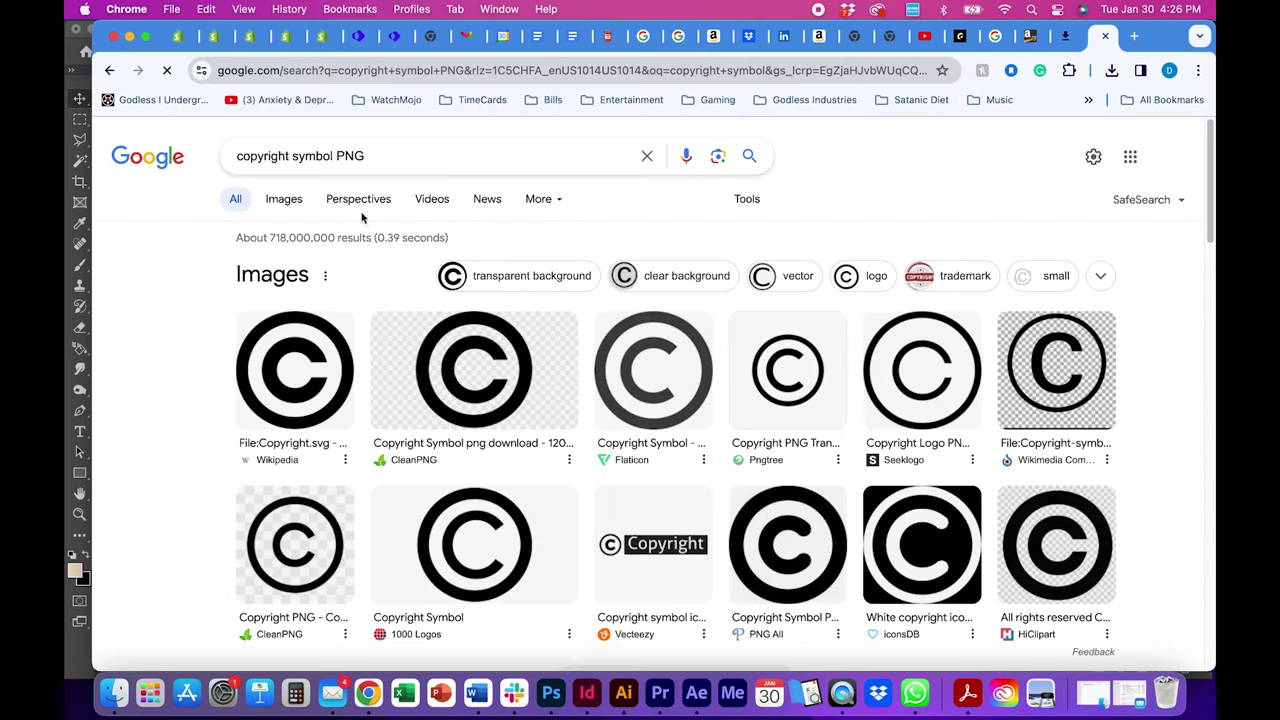
Step: Trim the query back to 'copyright symbol' alone and scroll through the results
click(363, 156)
key(BackSpace)
key(BackSpace)
key(BackSpace)
key(BackSpace)
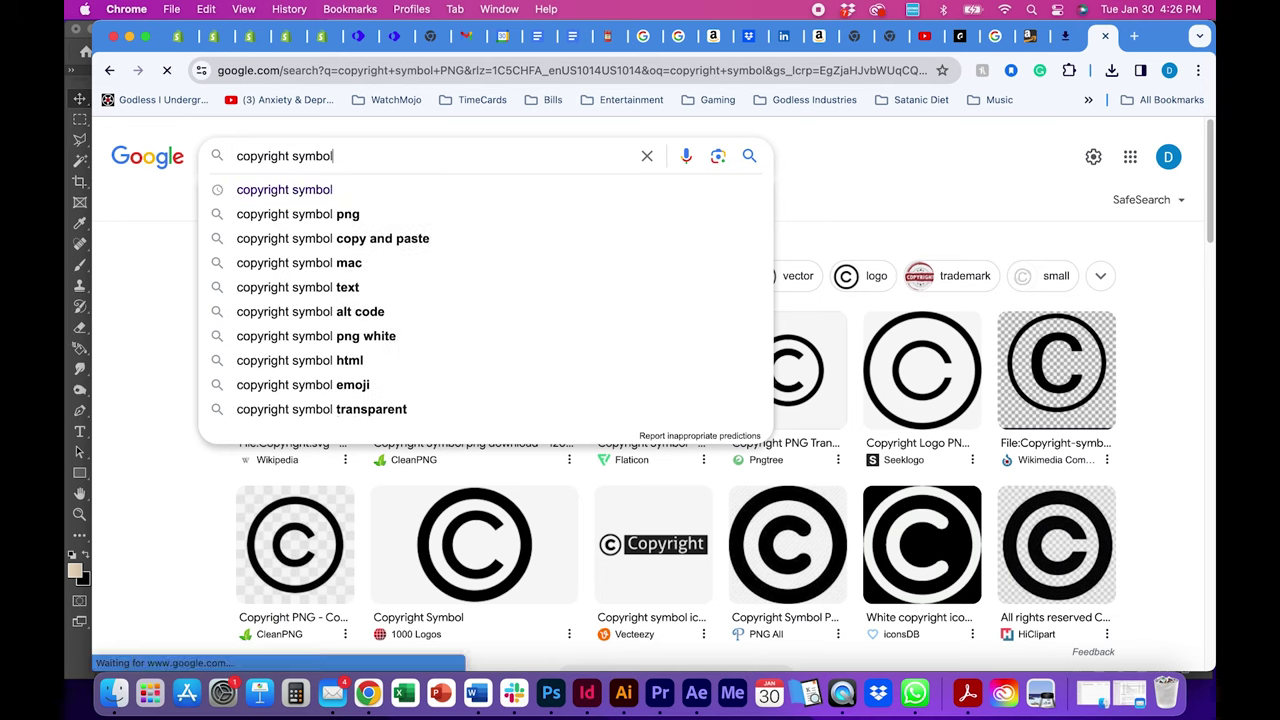
key(Return)
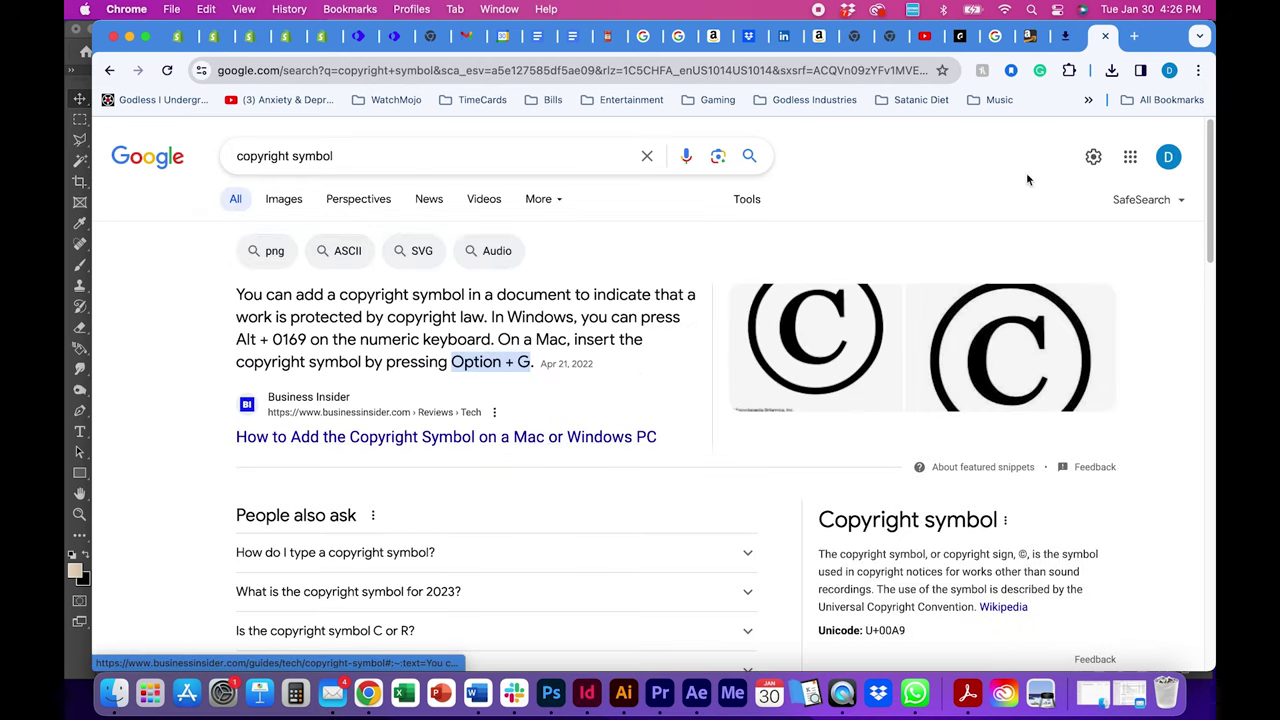
drag(1208, 188, 1177, 281)
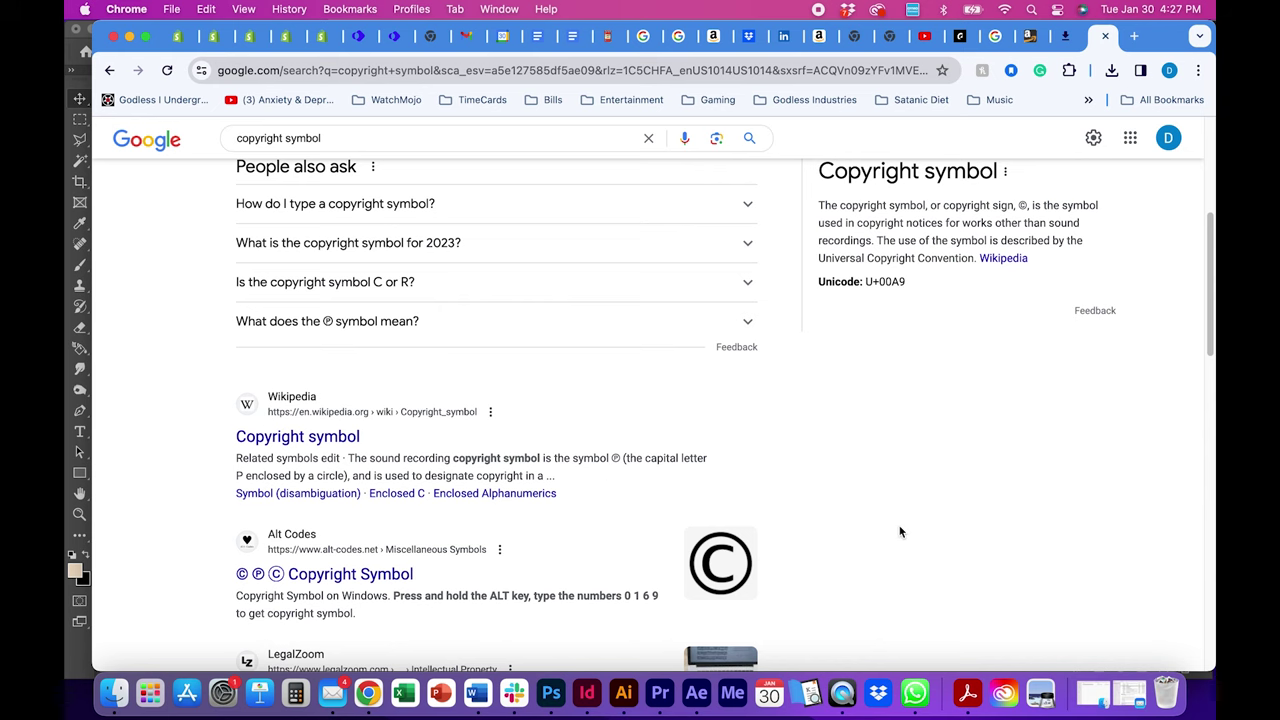
drag(1208, 293, 1182, 361)
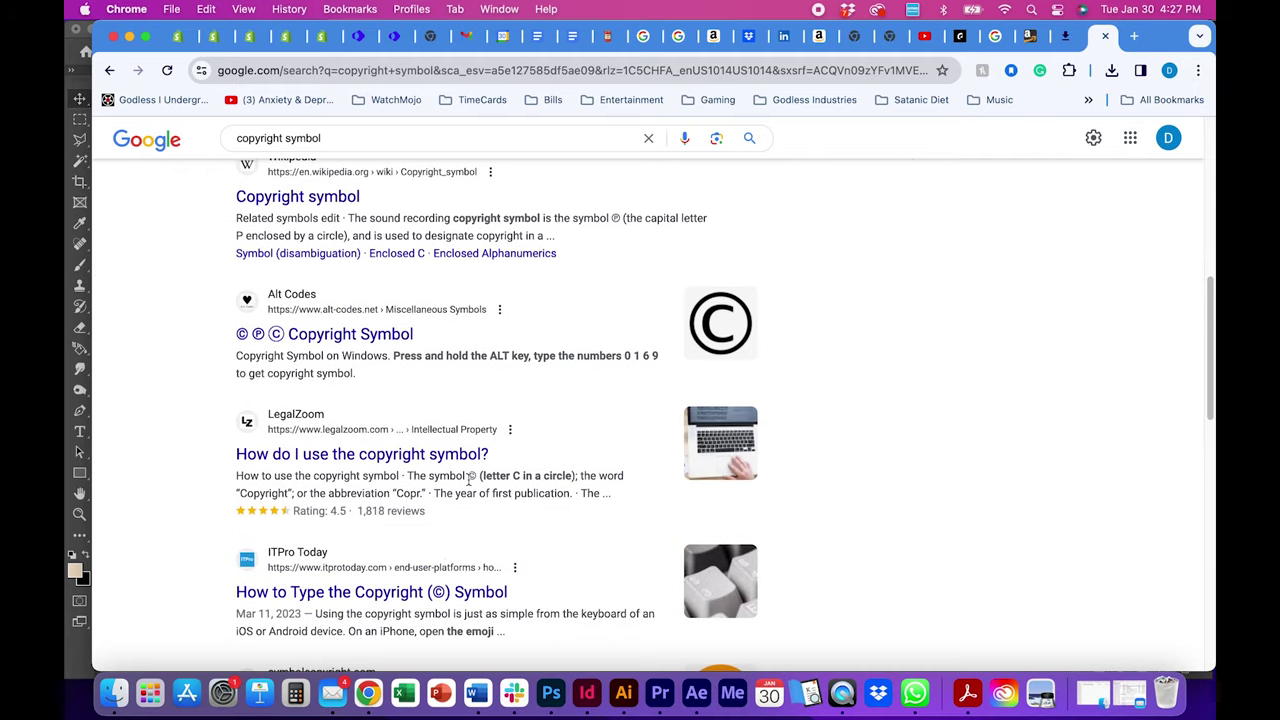
Step: Back in Photoshop, cut the duplicate blurb down to the © line and shrink its text box
click(551, 693)
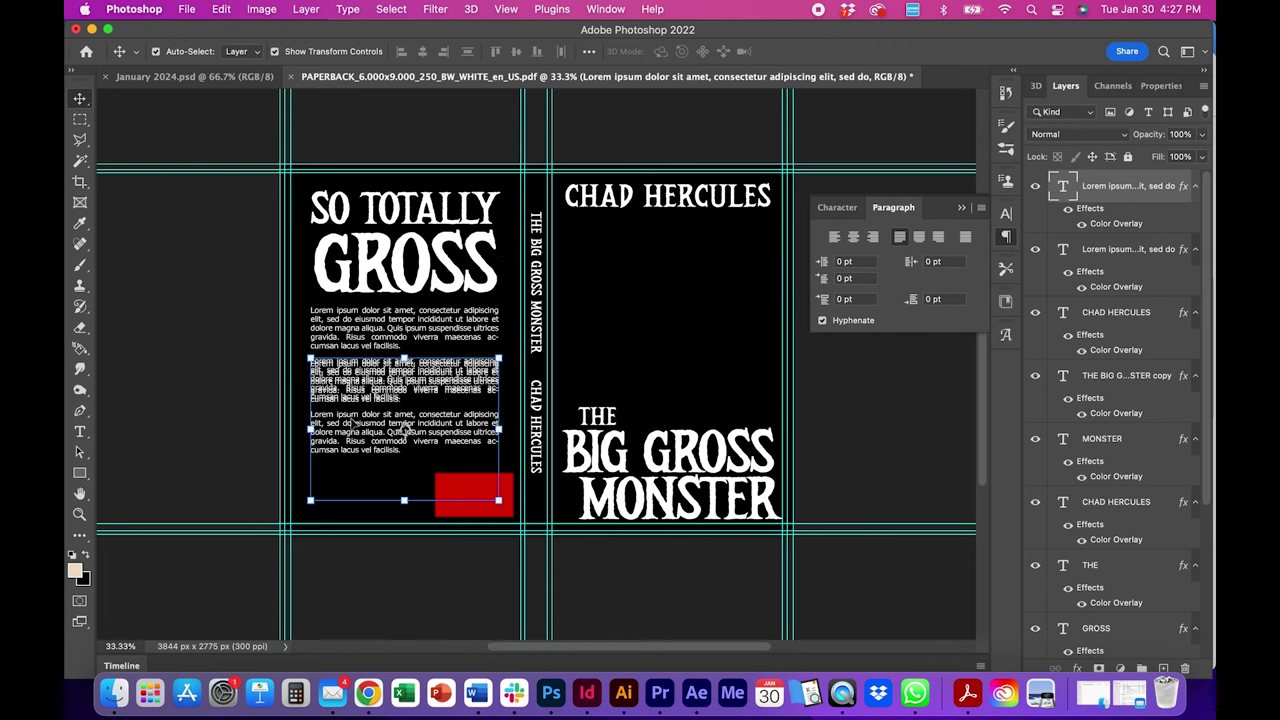
double_click(404, 430)
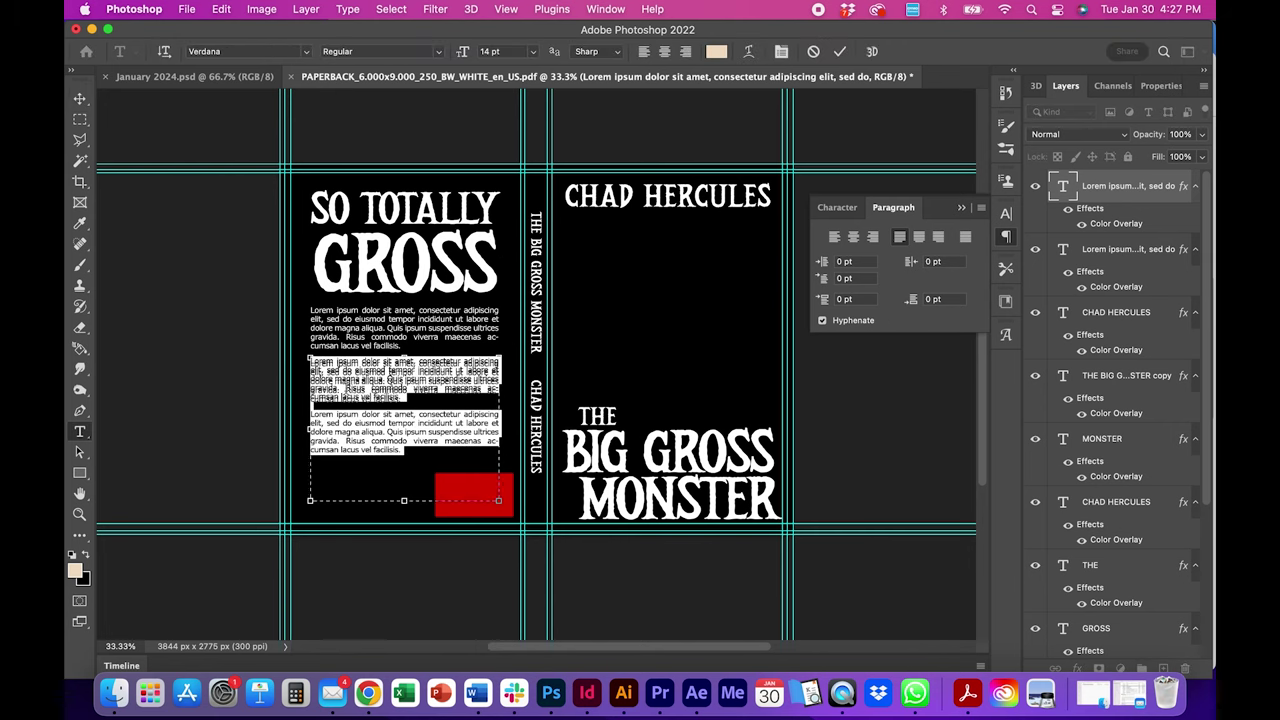
key(BackSpace)
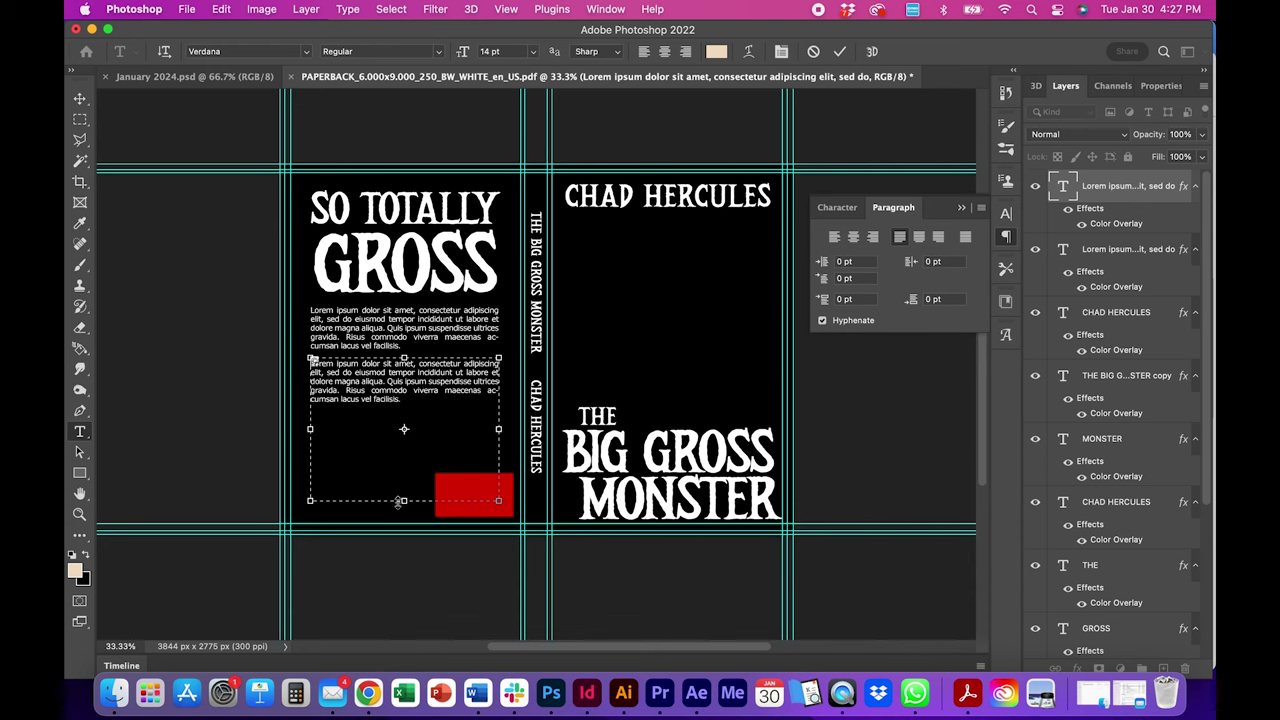
drag(404, 503, 402, 372)
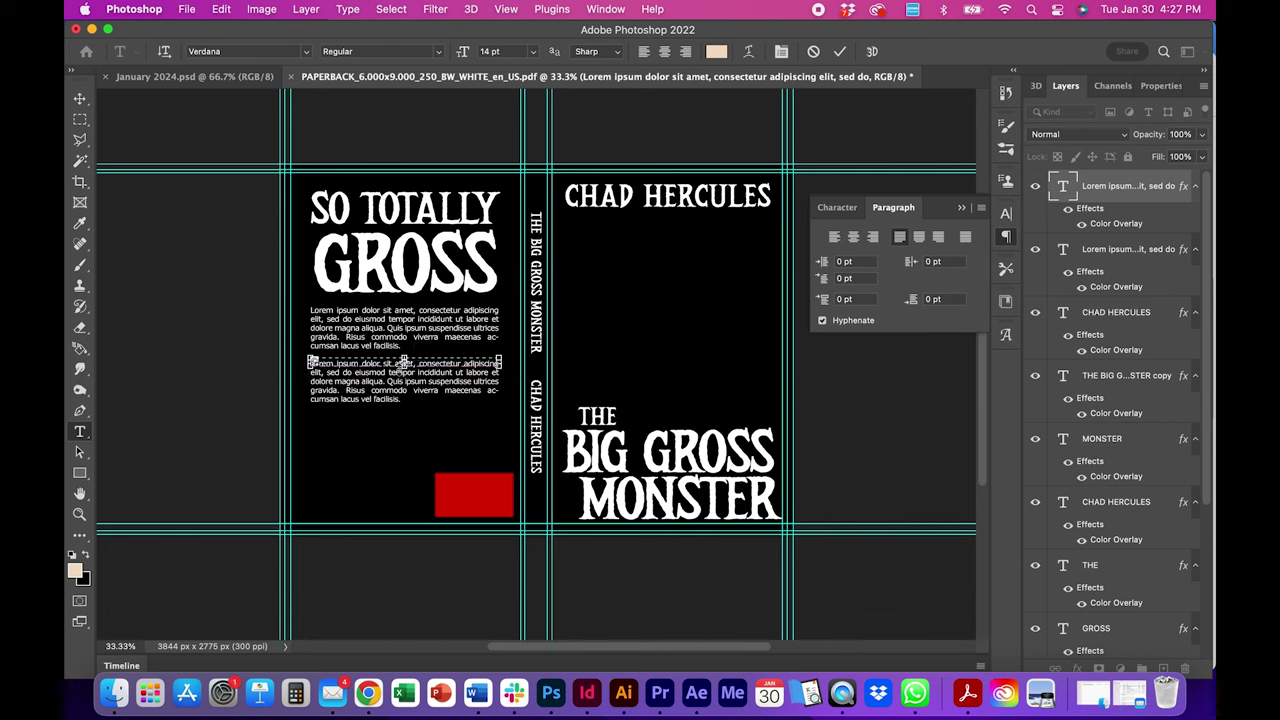
click(79, 97)
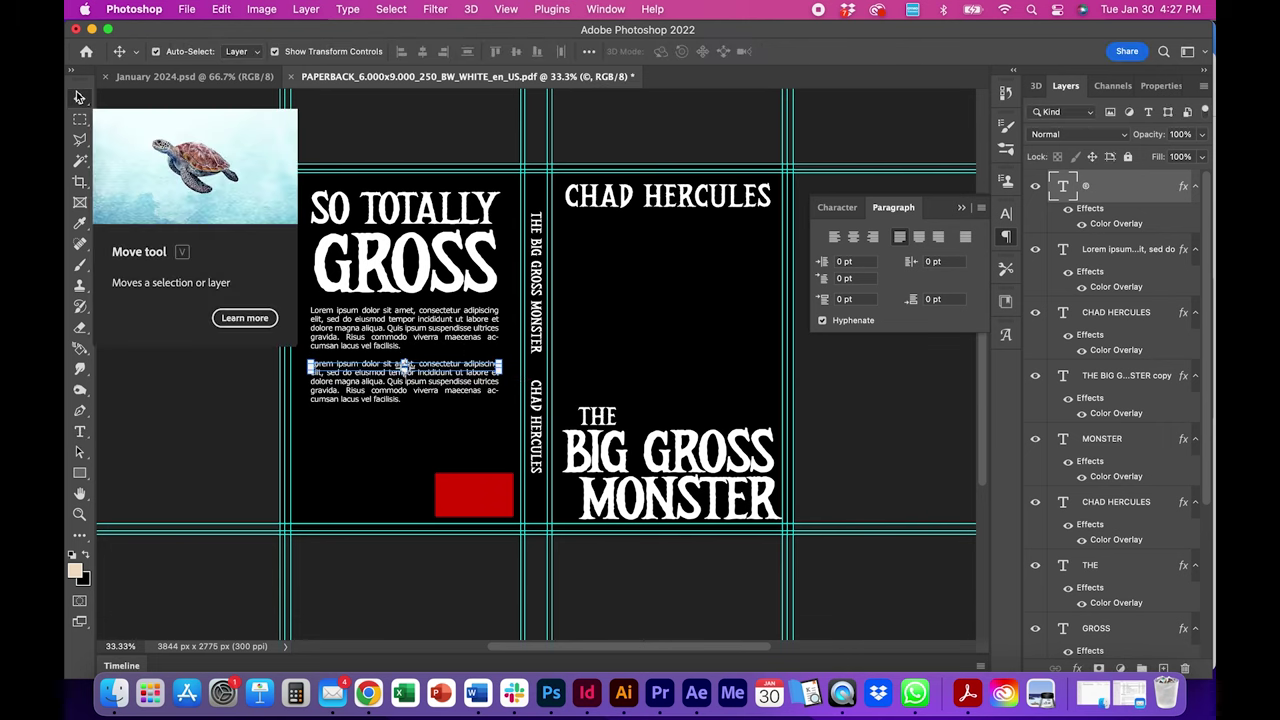
Step: Nudge the © line down to the bottom guide beside the red barcode box
key(shift+Down)
key(shift+Down)
key(shift+Down)
key(shift+Down)
key(shift+Down)
key(shift+Down)
key(shift+Down)
key(shift+Down)
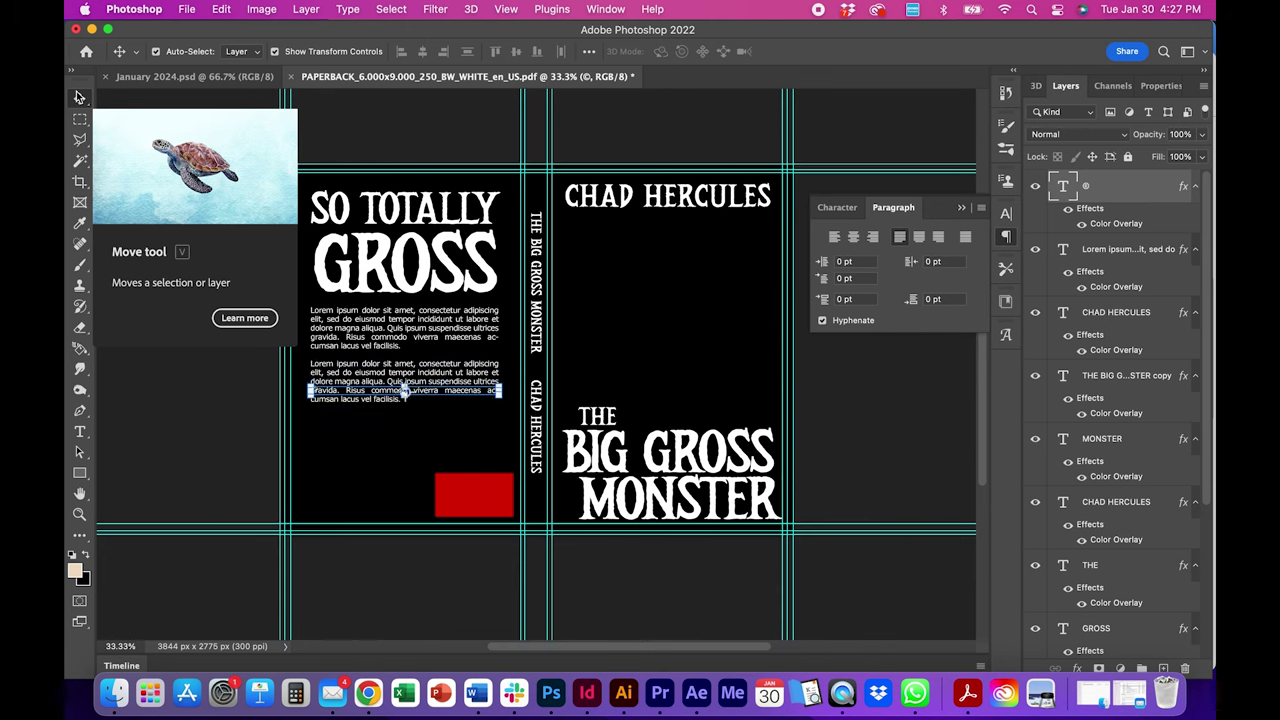
key(shift+Down)
key(shift+Down)
key(shift+Down)
key(shift+Down)
key(shift+Down)
key(shift+Down)
key(shift+Down)
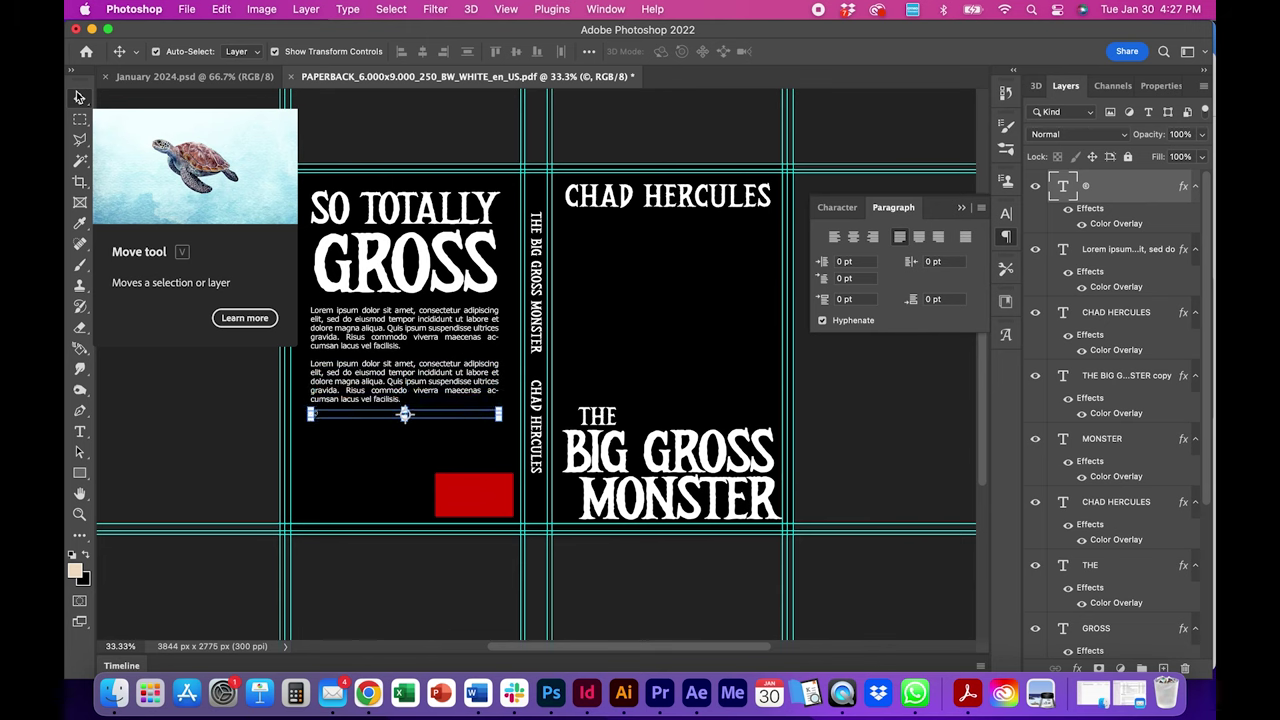
key(shift+Down)
key(shift+Down)
key(shift+Down)
key(shift+Down)
key(shift+Down)
key(shift+Down)
key(shift+Down)
key(shift+Down)
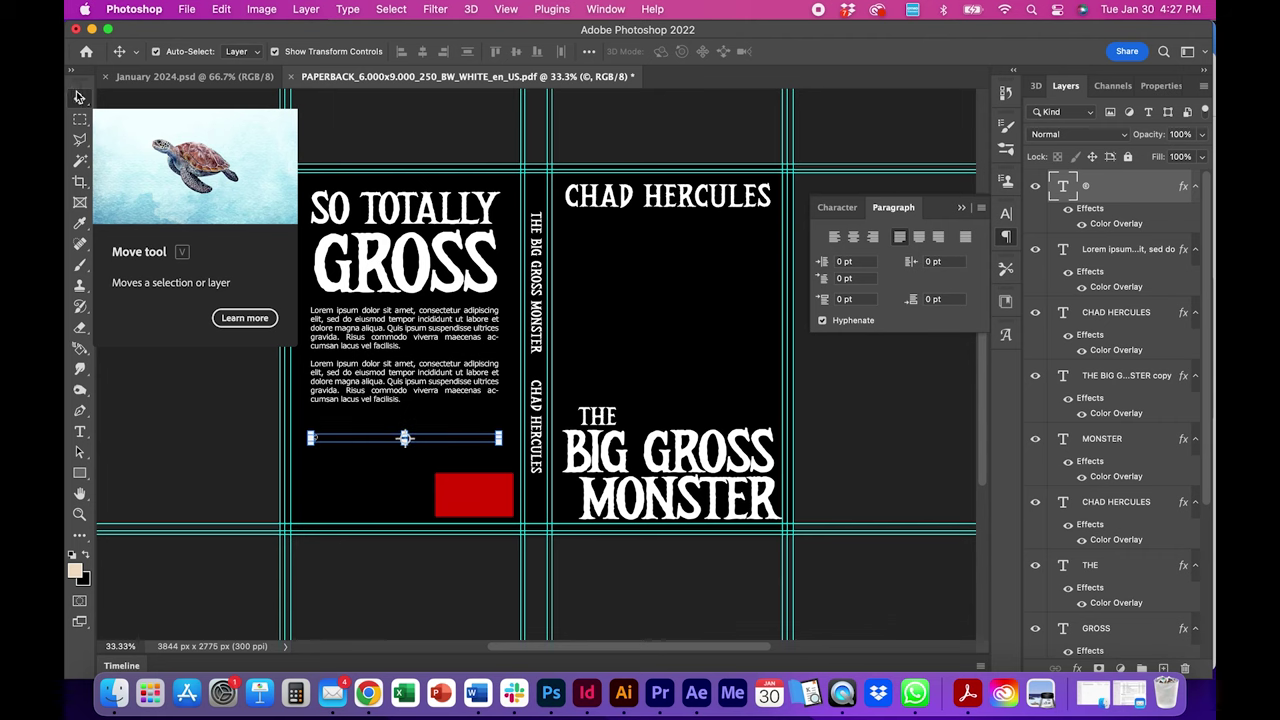
key(shift+Down)
key(shift+Down)
key(shift+Down)
key(shift+Down)
key(shift+Down)
key(shift+Down)
key(shift+Down)
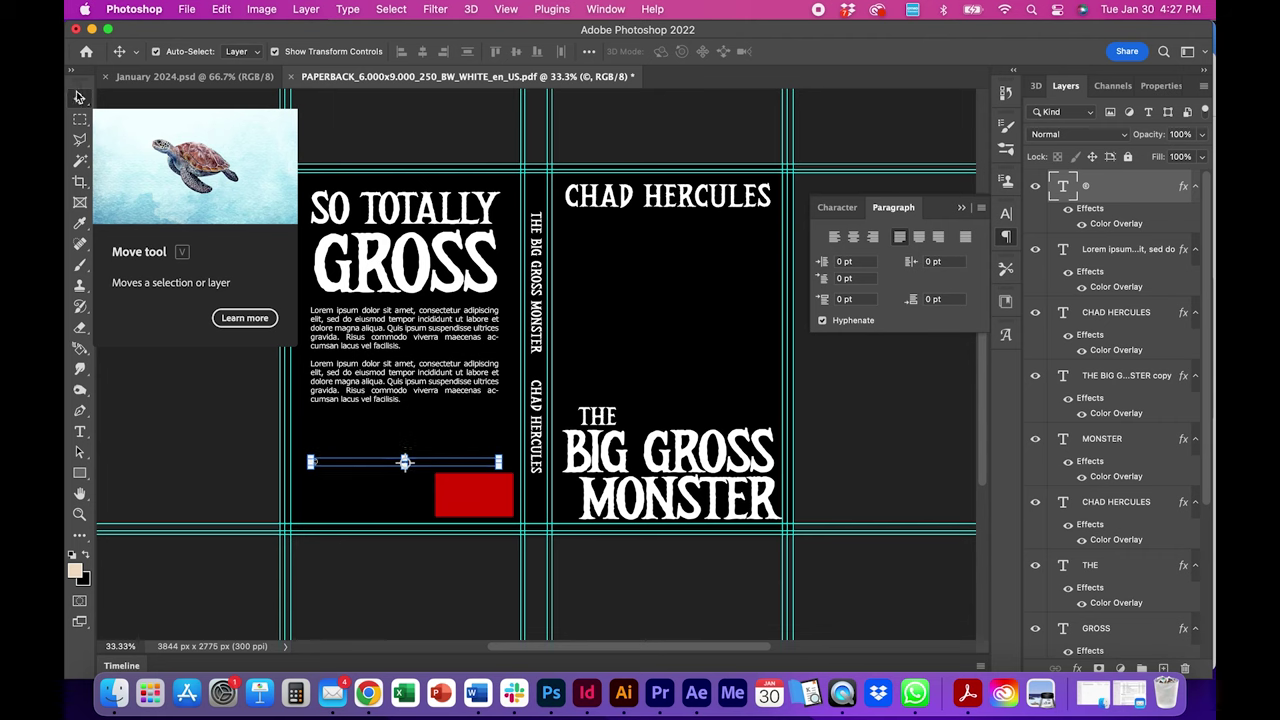
key(shift+Down)
key(shift+Down)
key(shift+Down)
key(shift+Down)
key(shift+Down)
key(shift+Down)
key(shift+Down)
key(shift+Down)
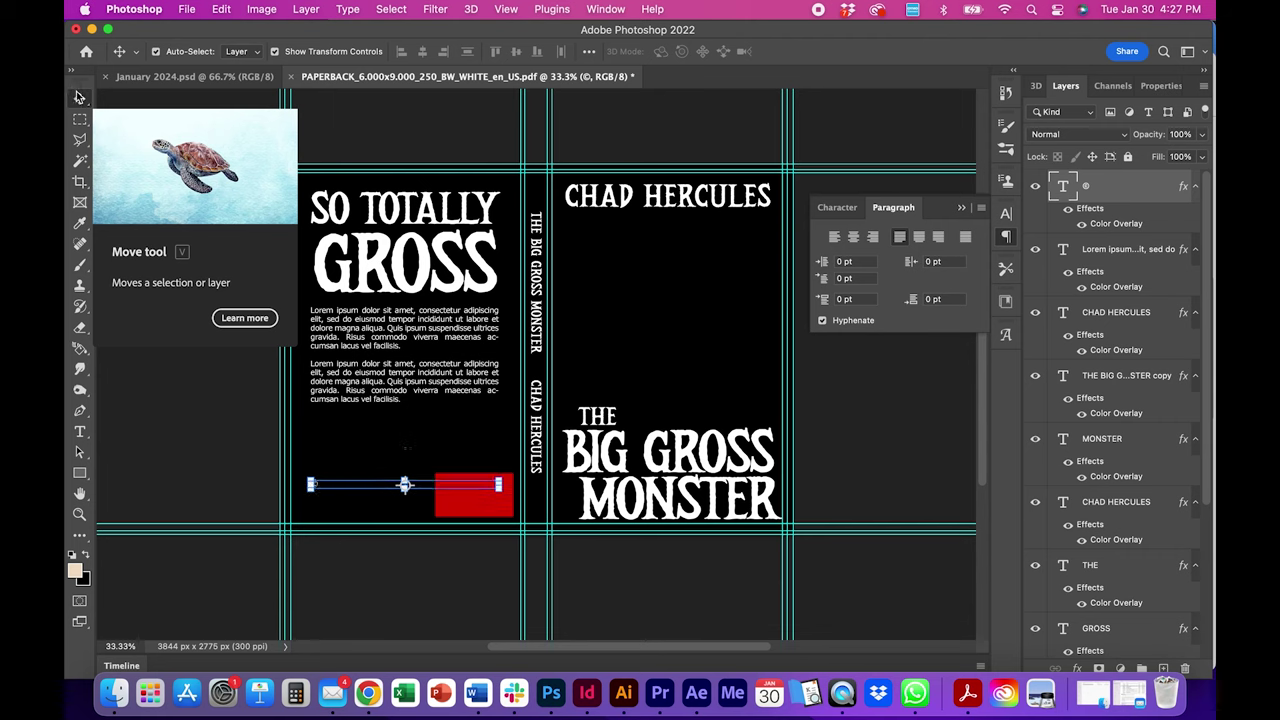
key(shift+Down)
key(shift+Down)
key(shift+Down)
key(shift+Down)
key(shift+Down)
key(shift+Down)
key(shift+Down)
key(shift+Down)
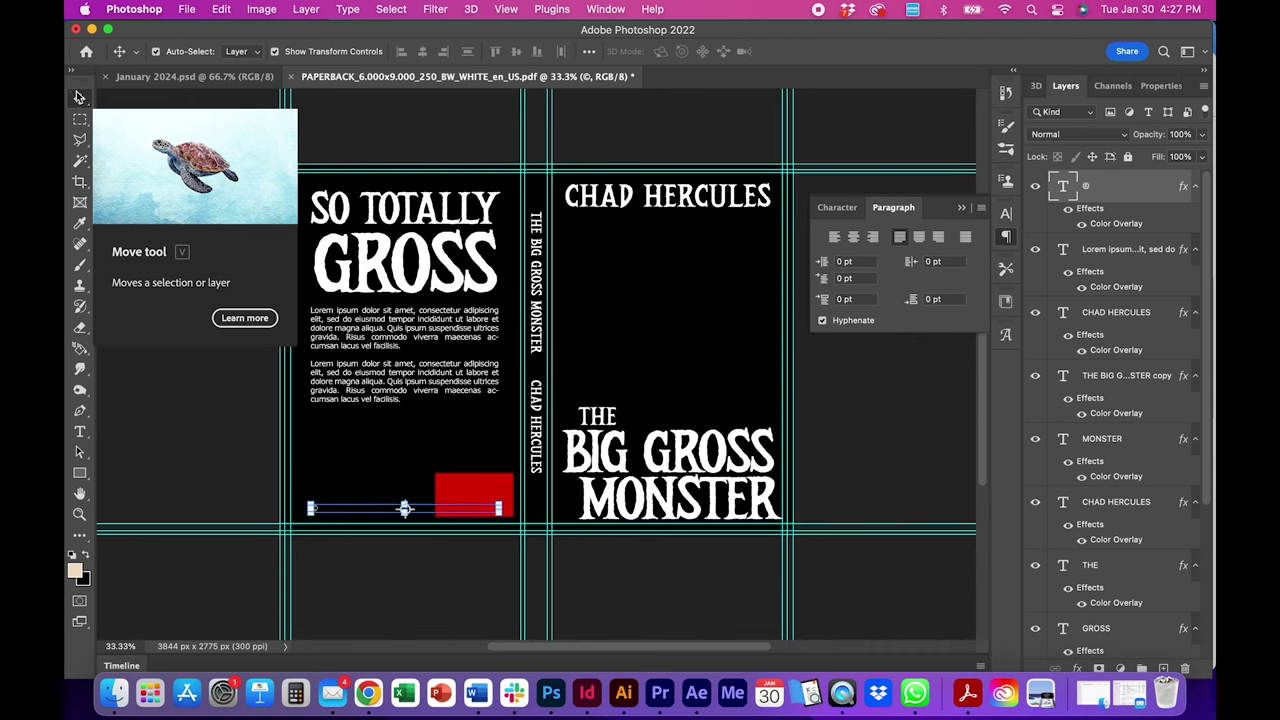
key(shift+Down)
key(shift+Down)
key(shift+Down)
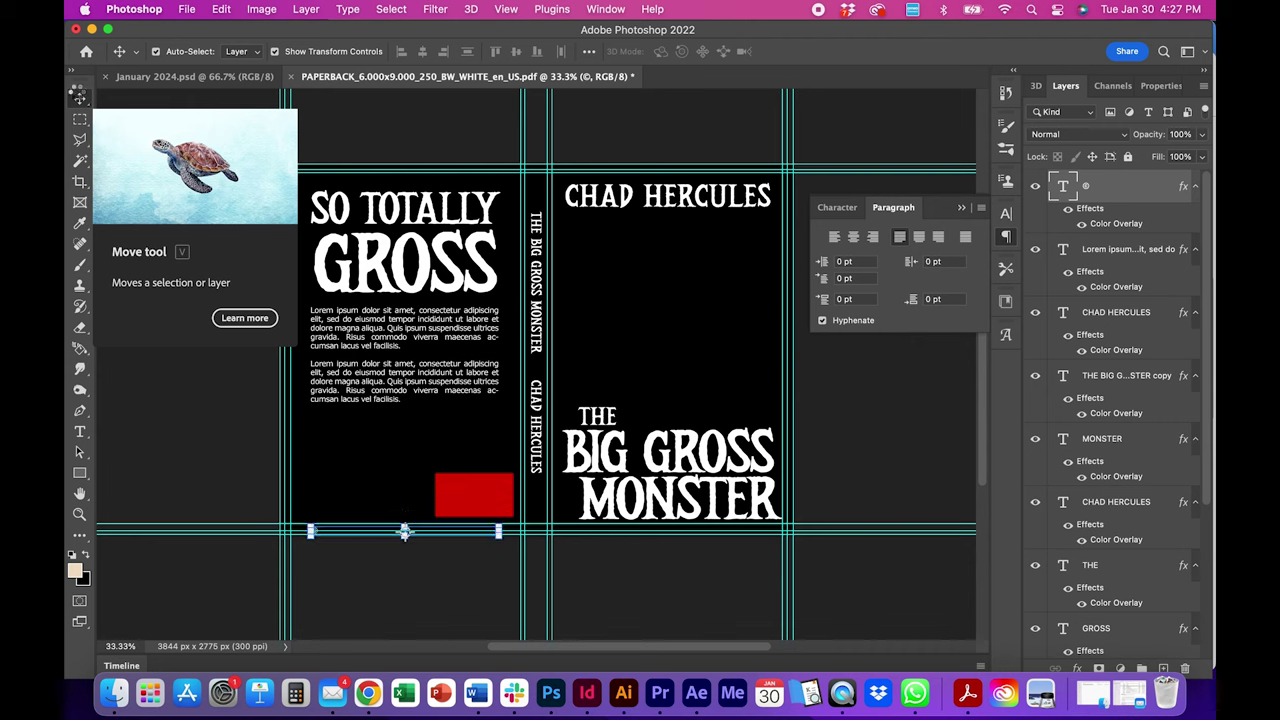
key(shift+Up)
key(shift+Up)
key(shift+Up)
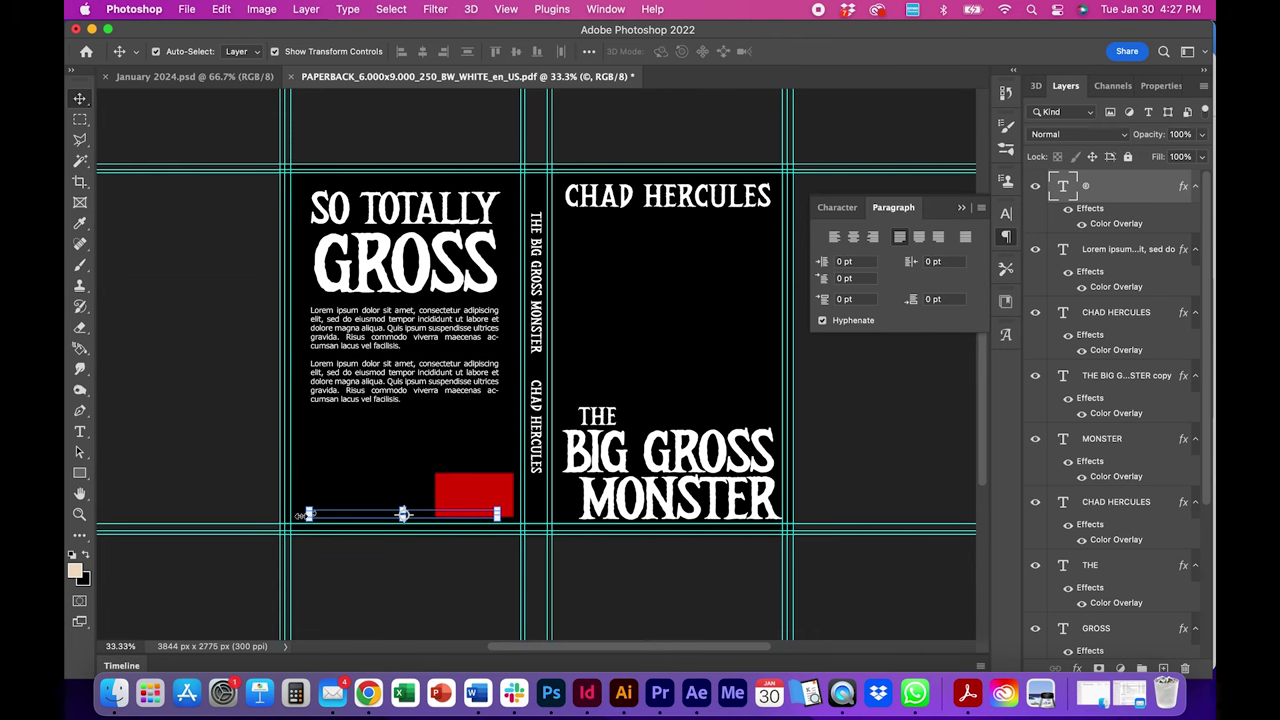
Step: Edit the copyright line at the bottom left to read © 2024 with the author's name
click(323, 517)
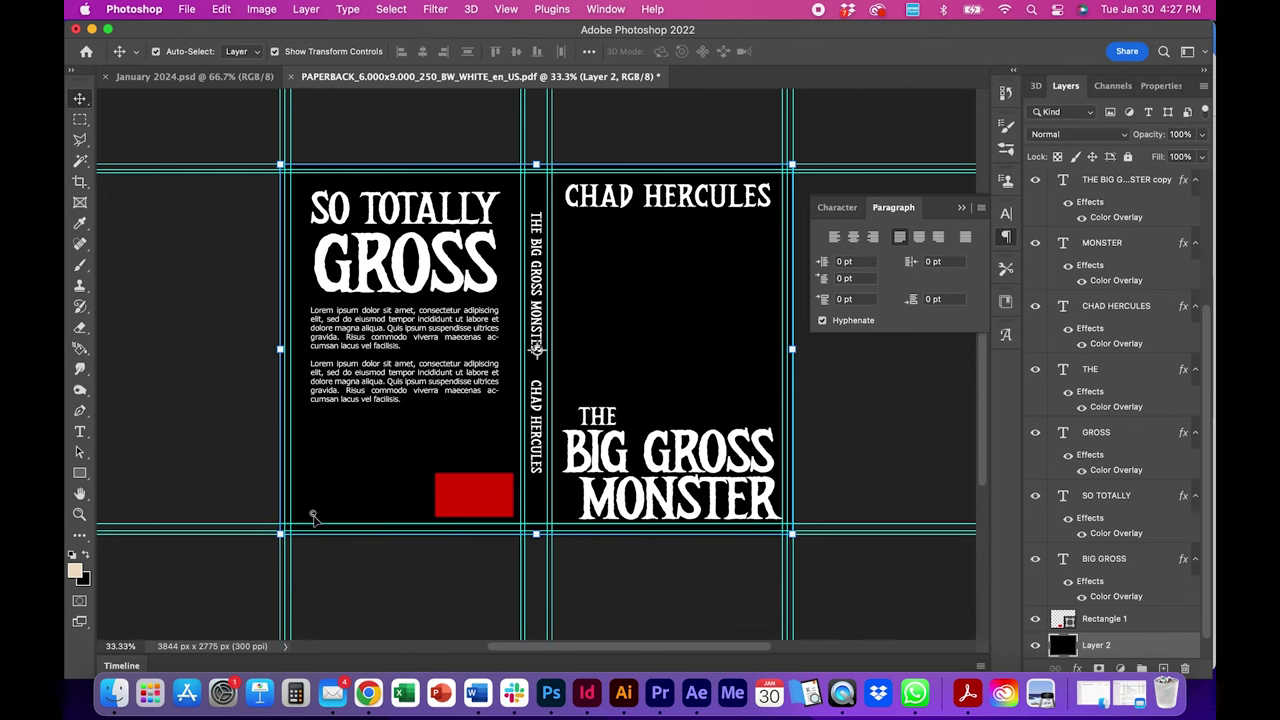
click(80, 431)
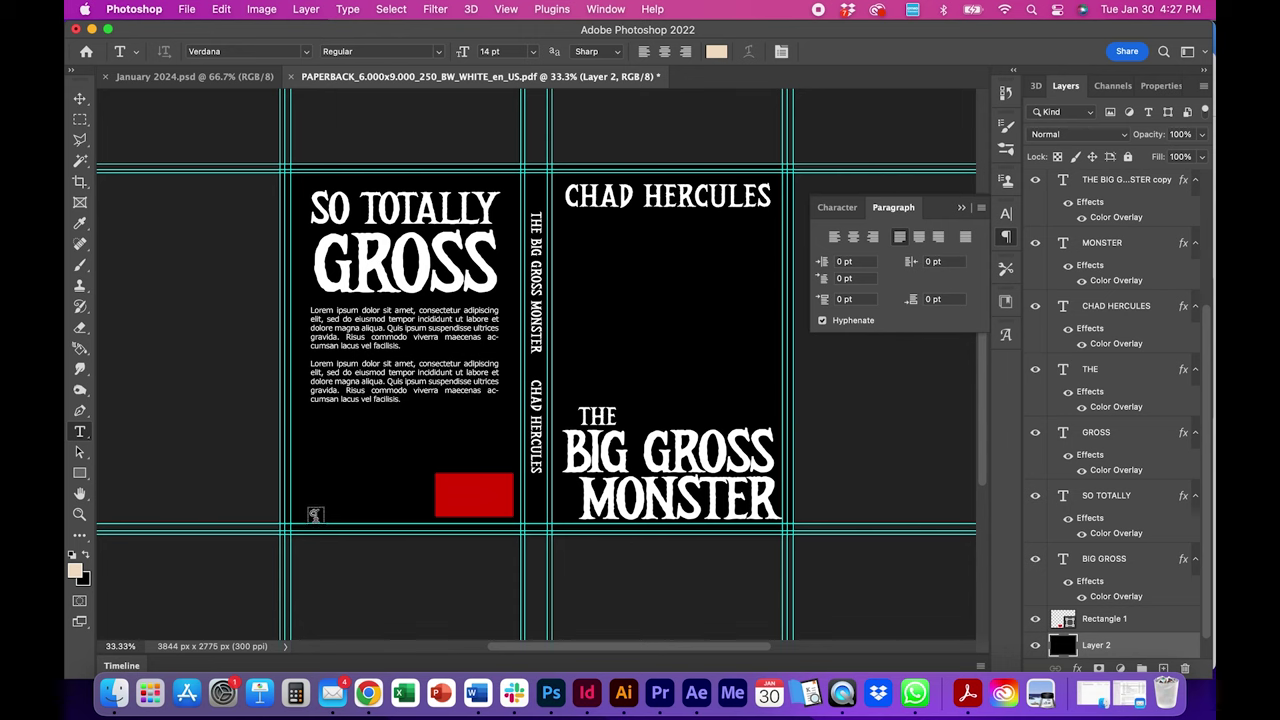
click(314, 513)
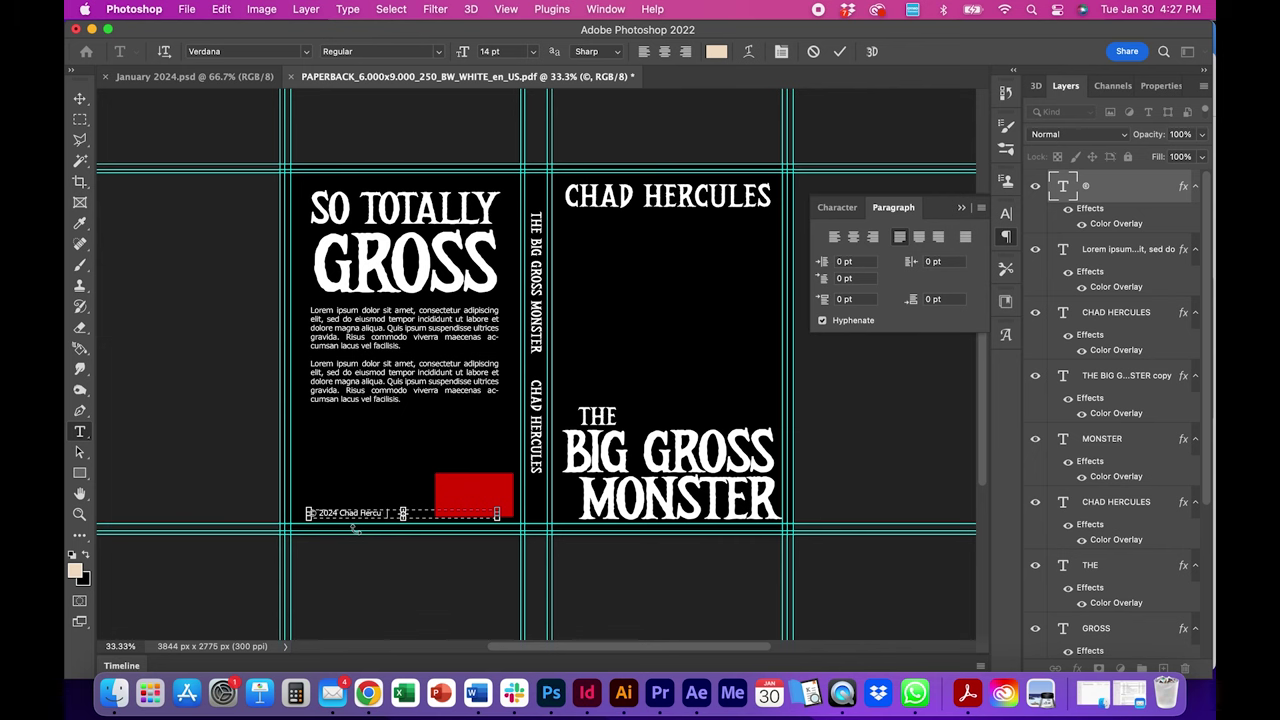
Step: Commit the text, nudge the copyright line slightly right with the Move tool, and deselect
click(79, 100)
key(shift+Right)
key(shift+Right)
key(shift+Right)
key(shift+Right)
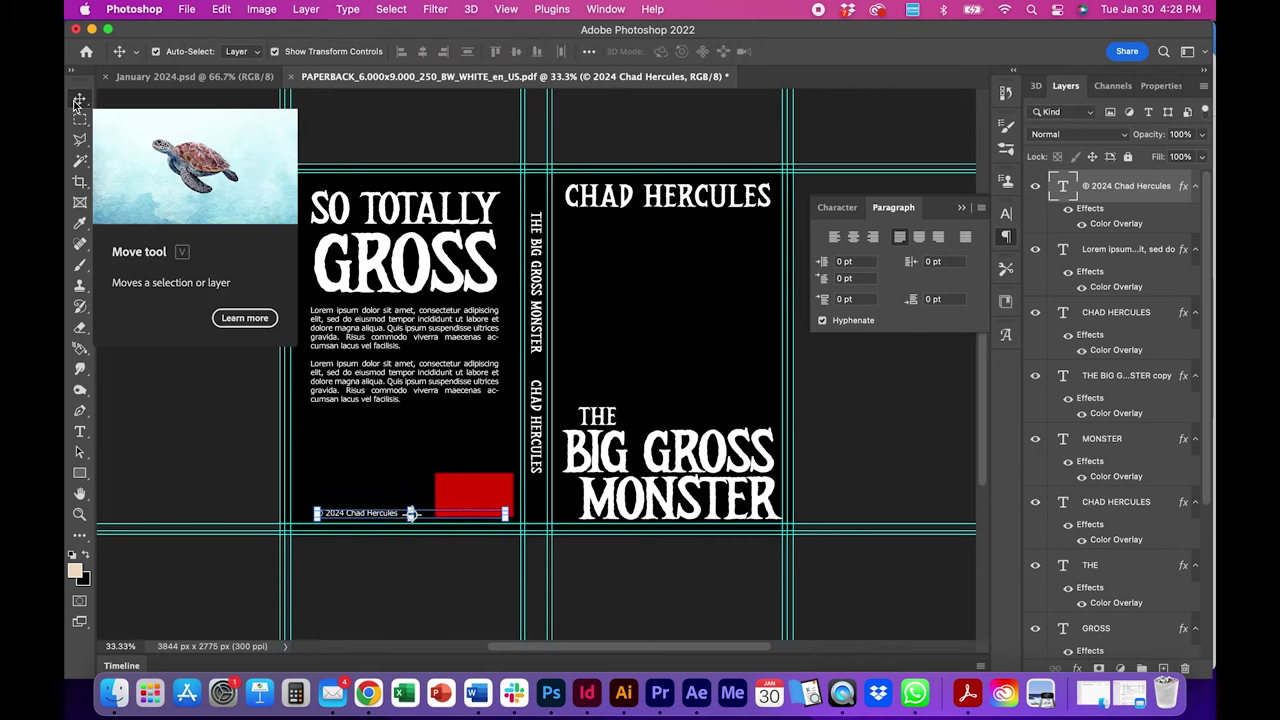
click(242, 515)
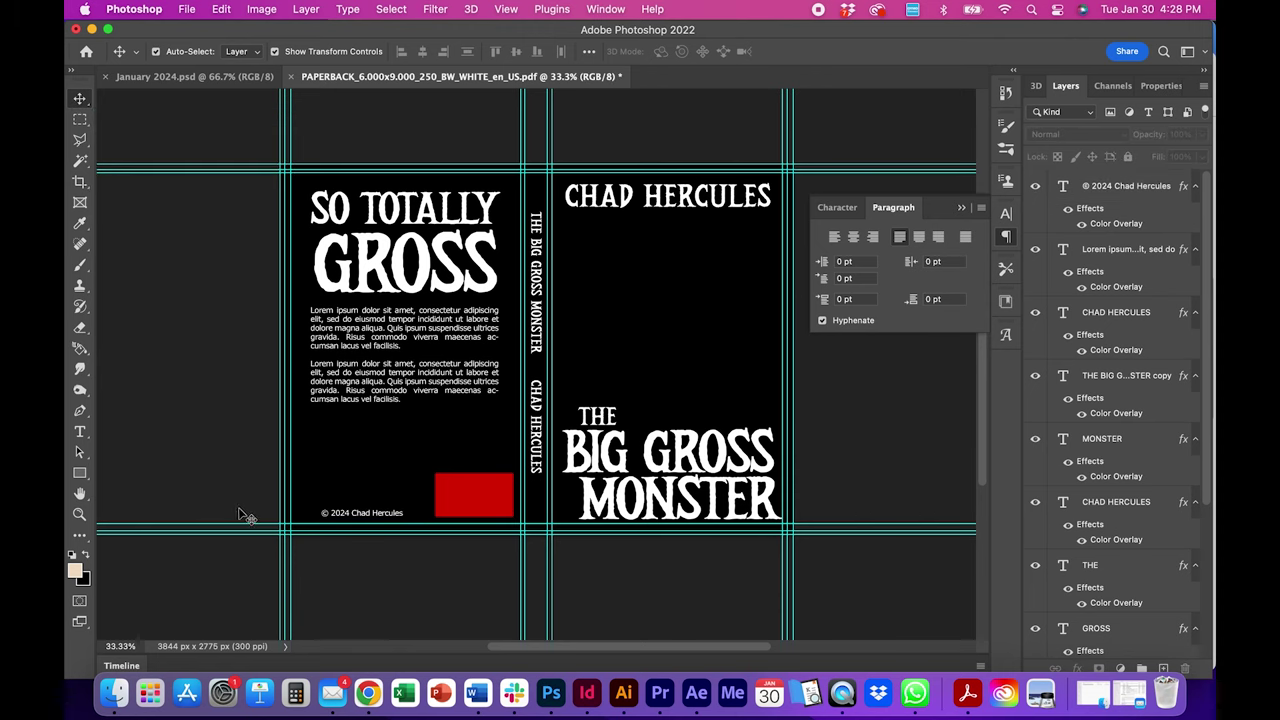
Step: In Chrome, replace the previous search with a Google search for 'hercules clipart'
click(368, 693)
click(367, 131)
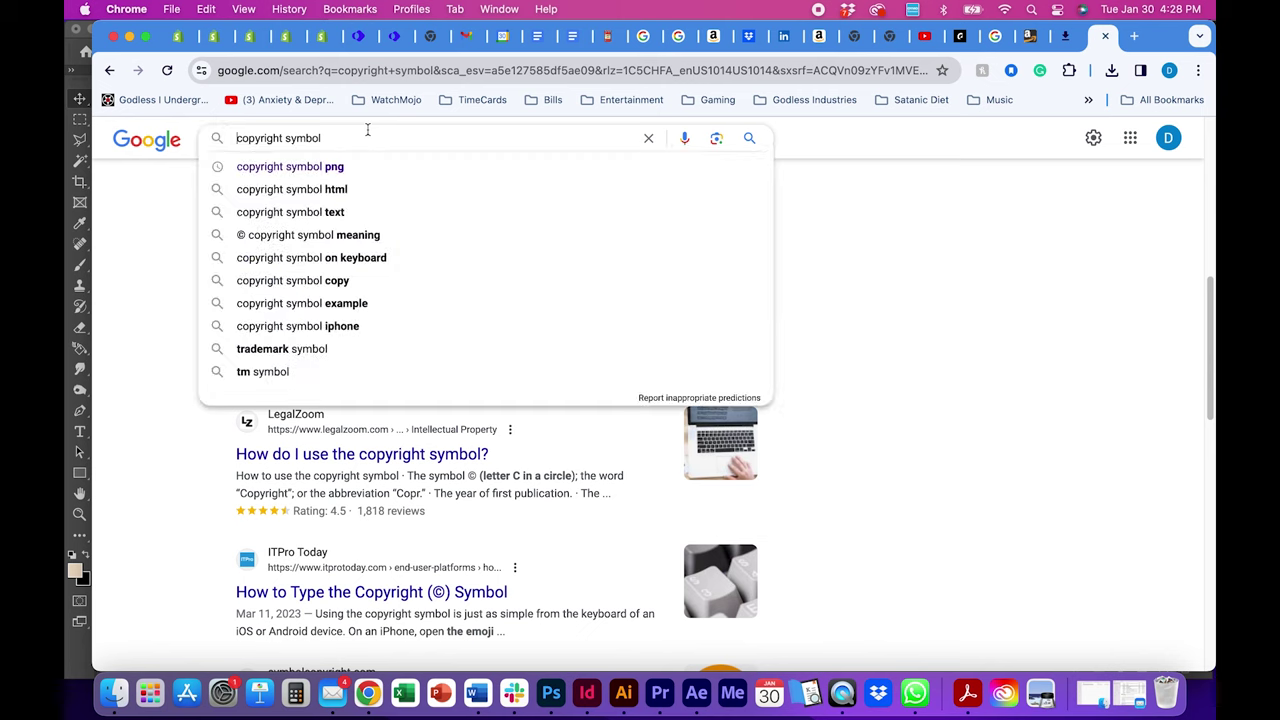
key(super+a)
text(hercuyles)
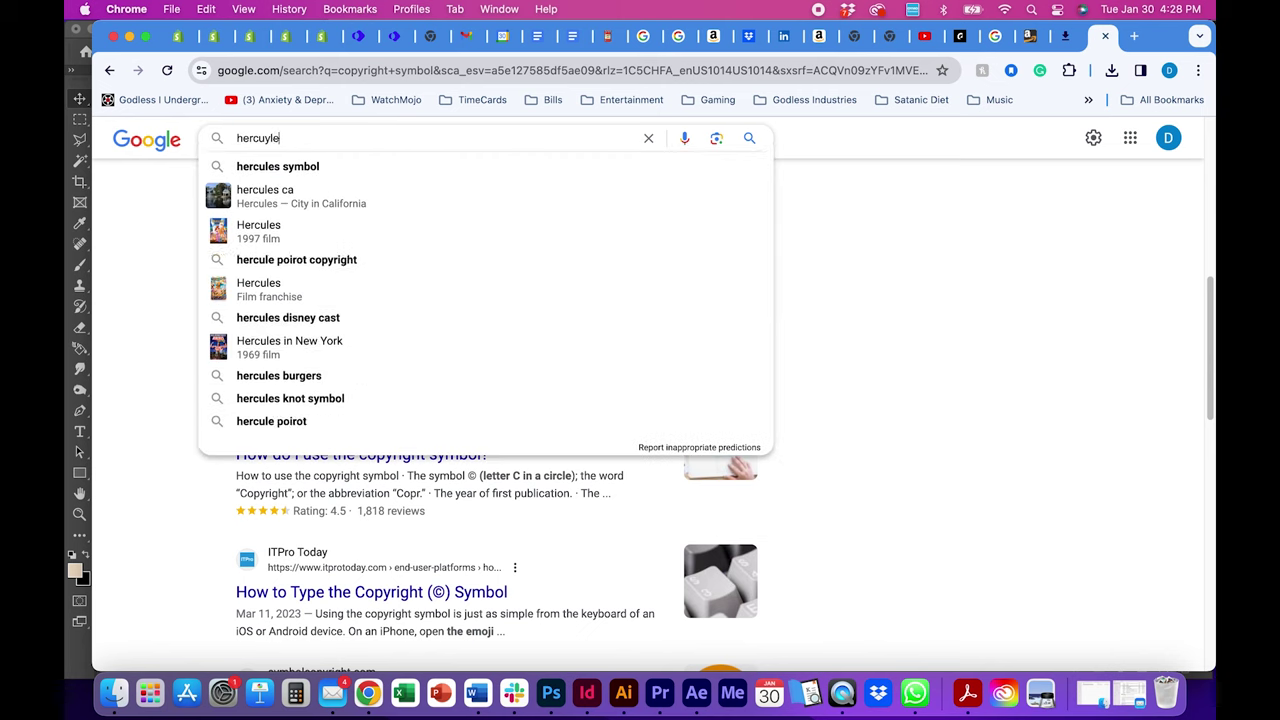
key(BackSpace)
key(BackSpace)
key(BackSpace)
key(BackSpace)
text(les )
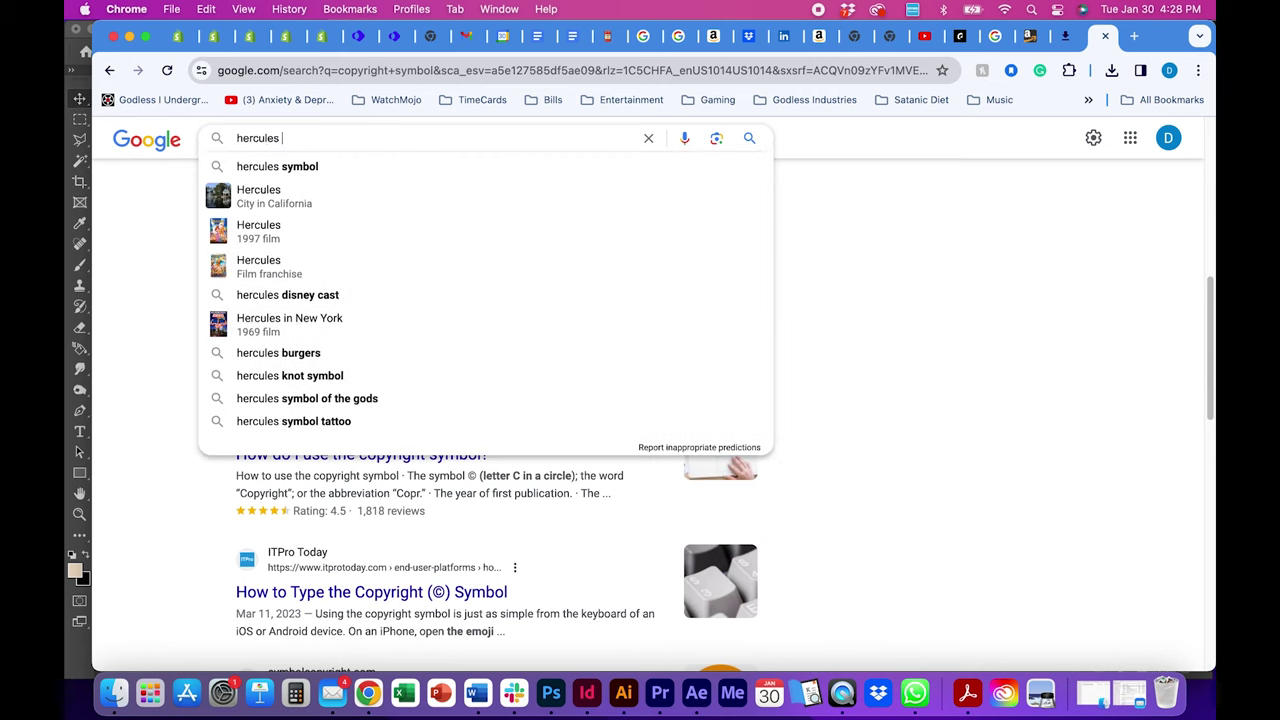
text(clipart)
key(Return)
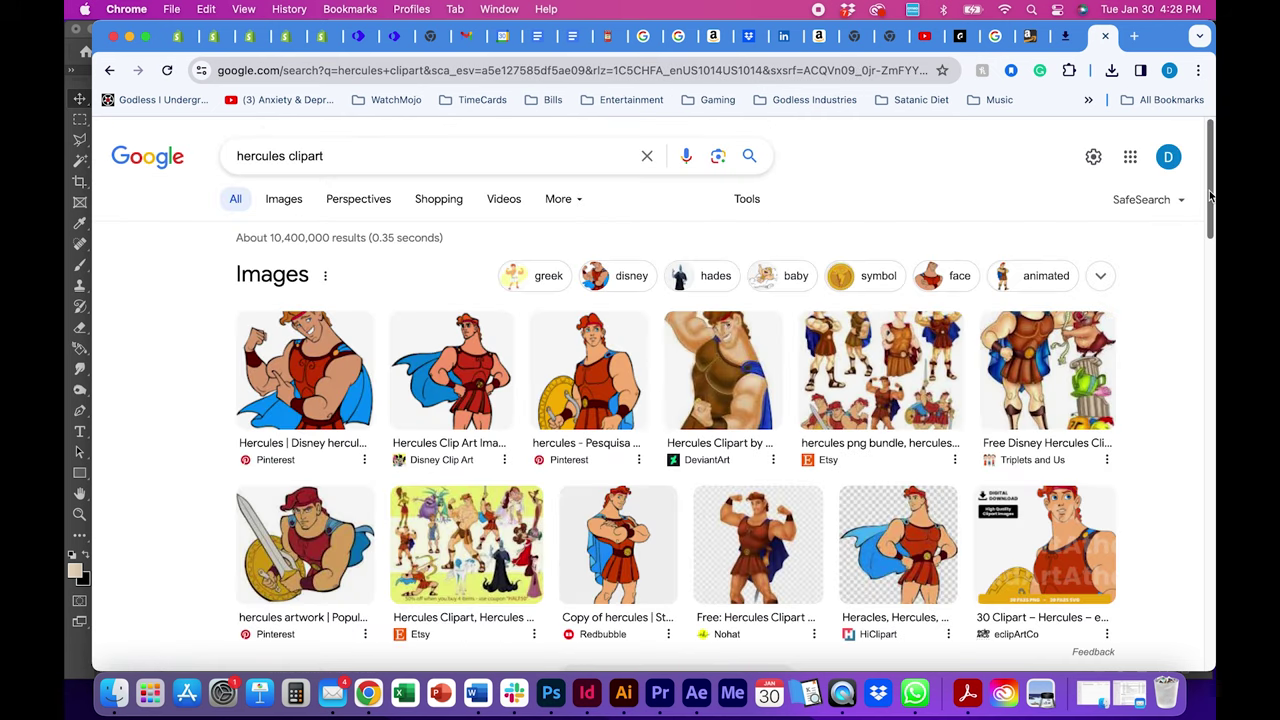
scroll(1178, 258, down, 3)
scroll(688, 231, up, 3)
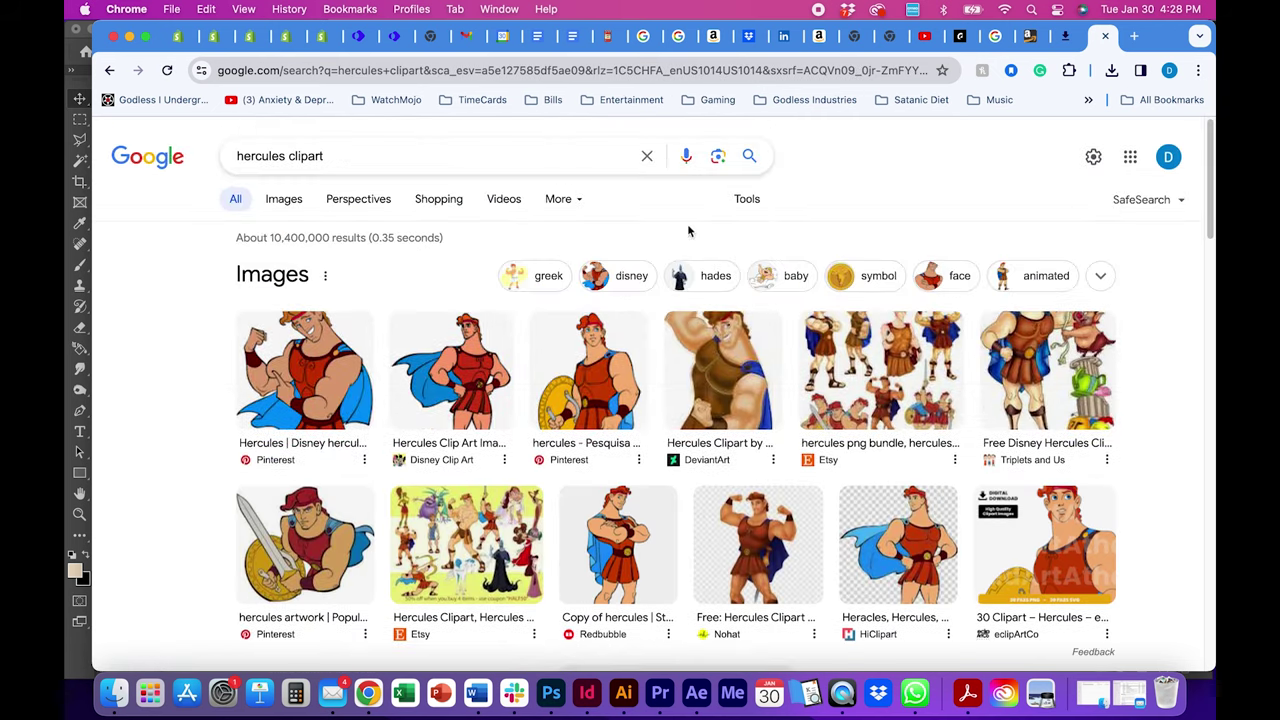
Step: Switch to image results, preview a bearded Hercules, then refine the query to 'hercules clipart png'
click(295, 206)
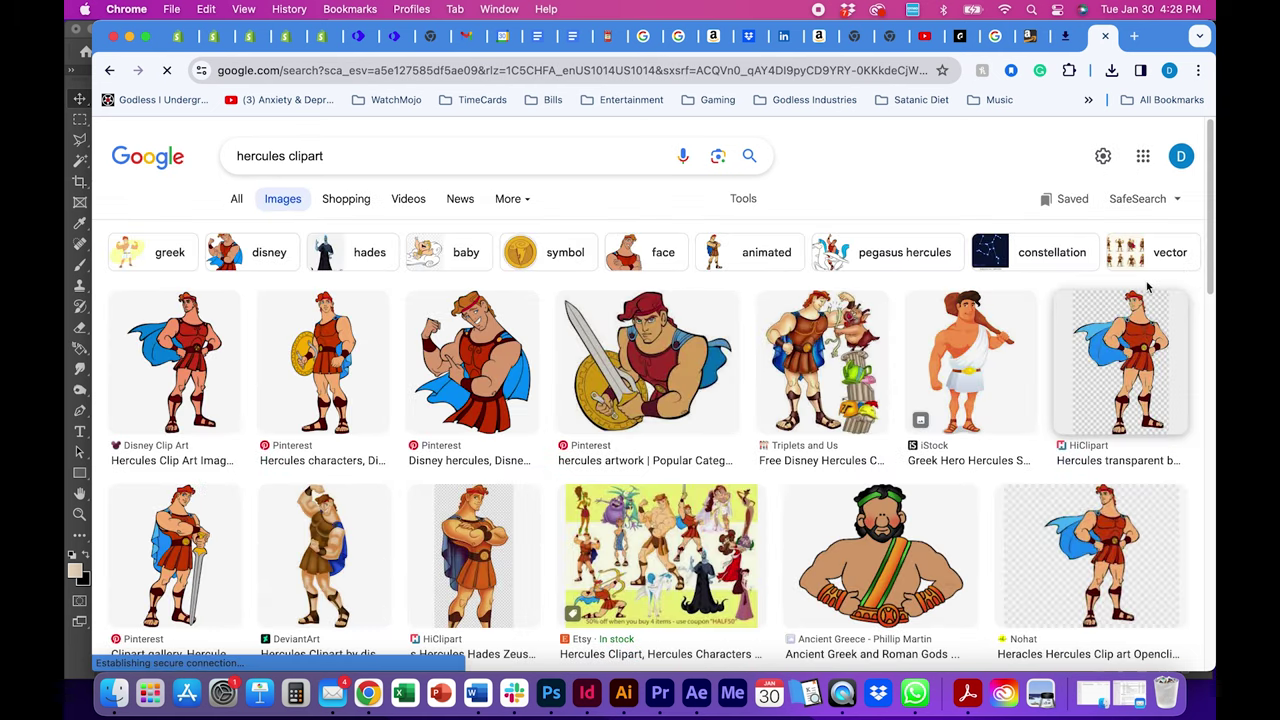
drag(1211, 251, 1211, 283)
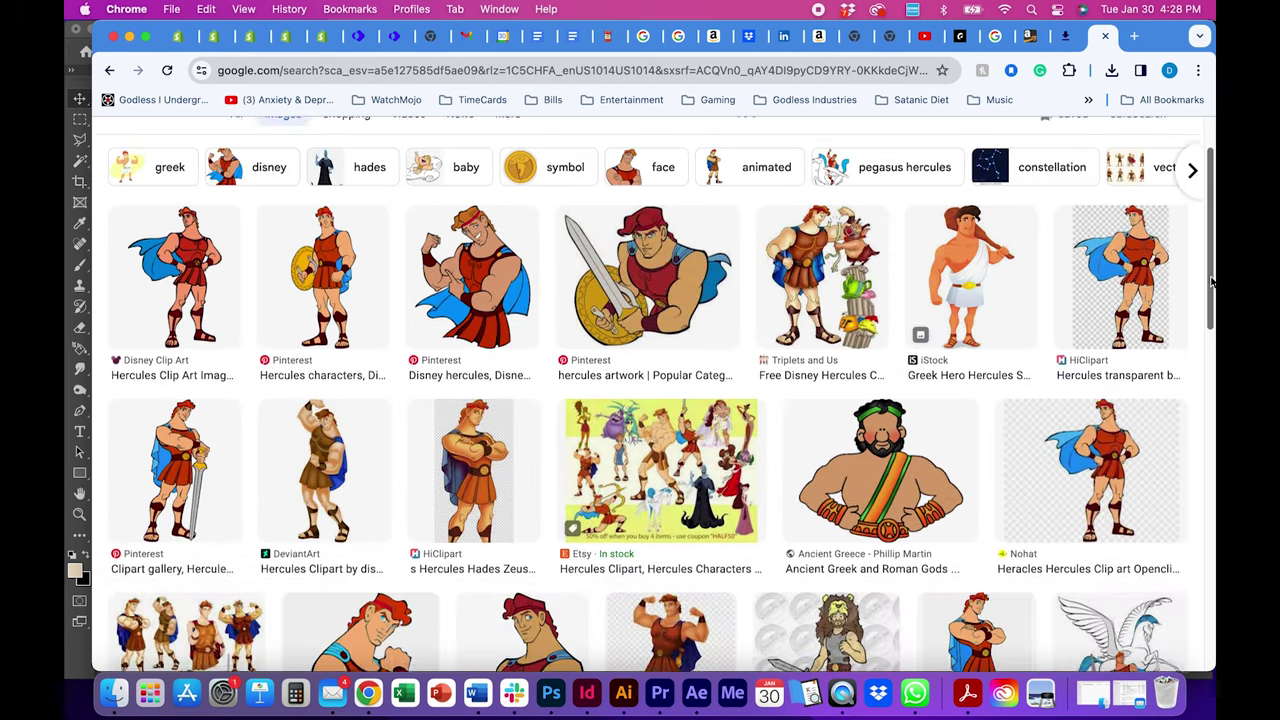
scroll(1211, 283, down, 1)
click(920, 427)
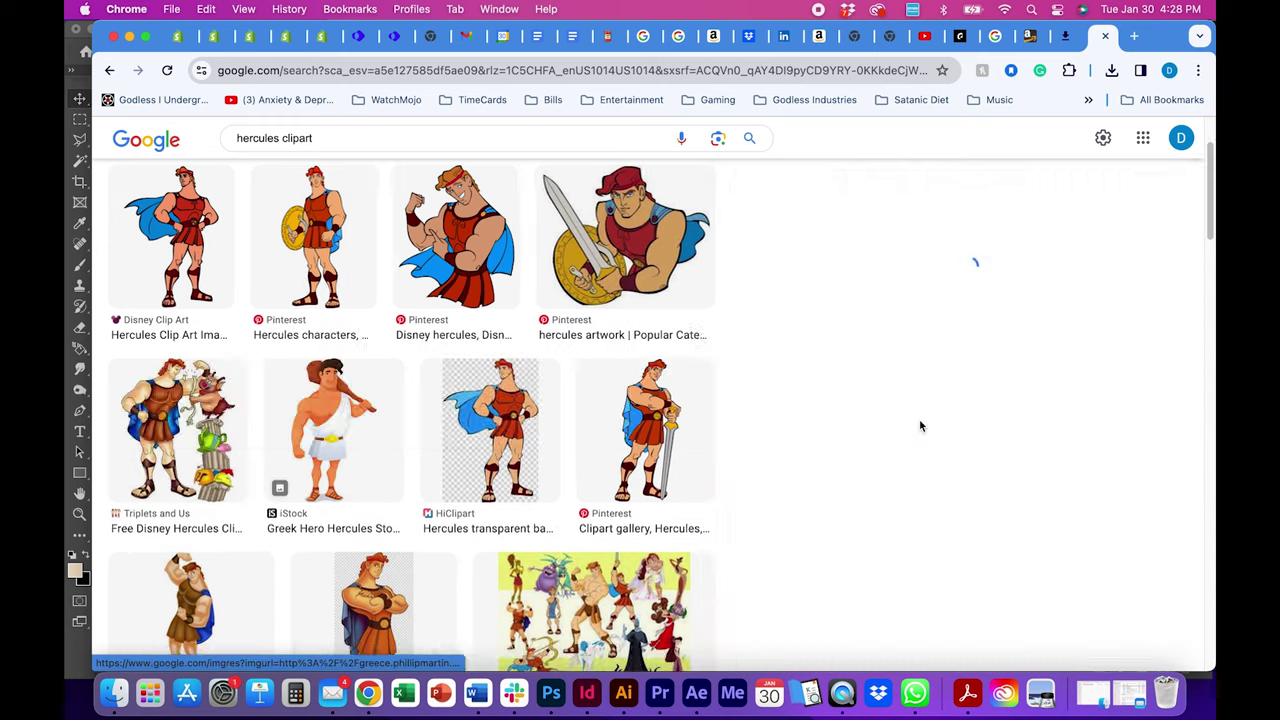
click(345, 138)
text(png)
key(Return)
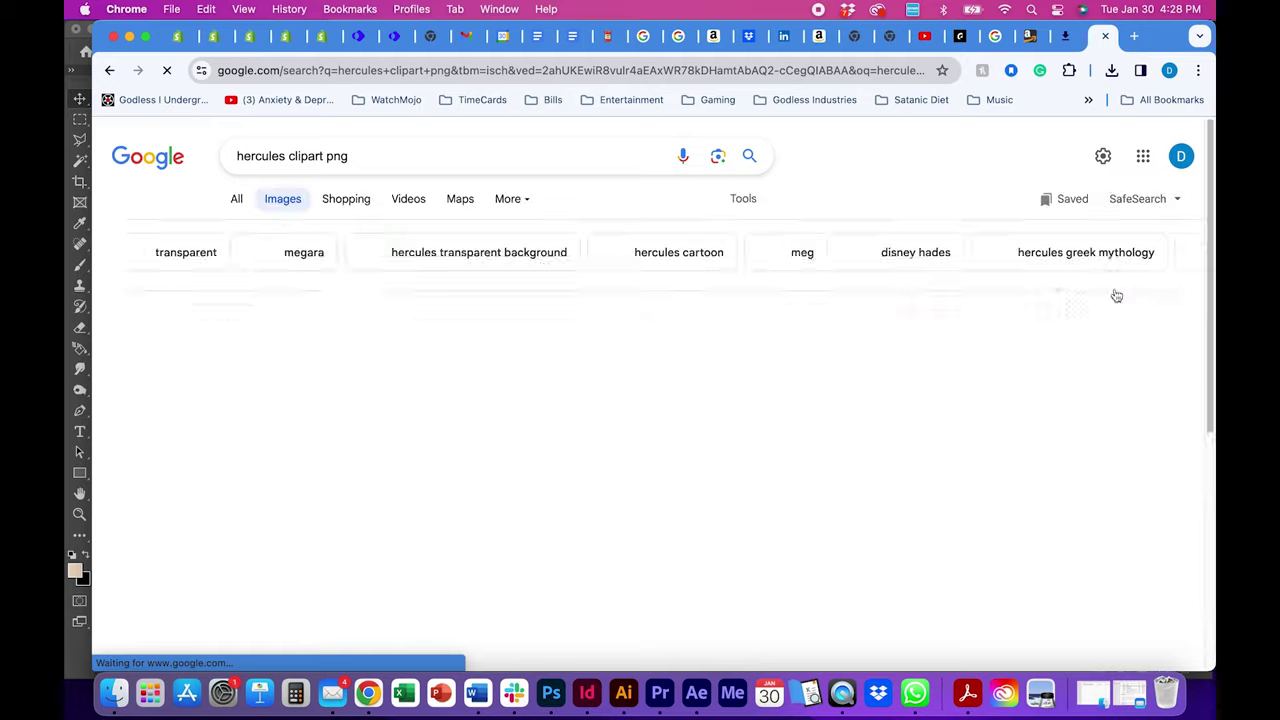
scroll(1180, 300, down, 5)
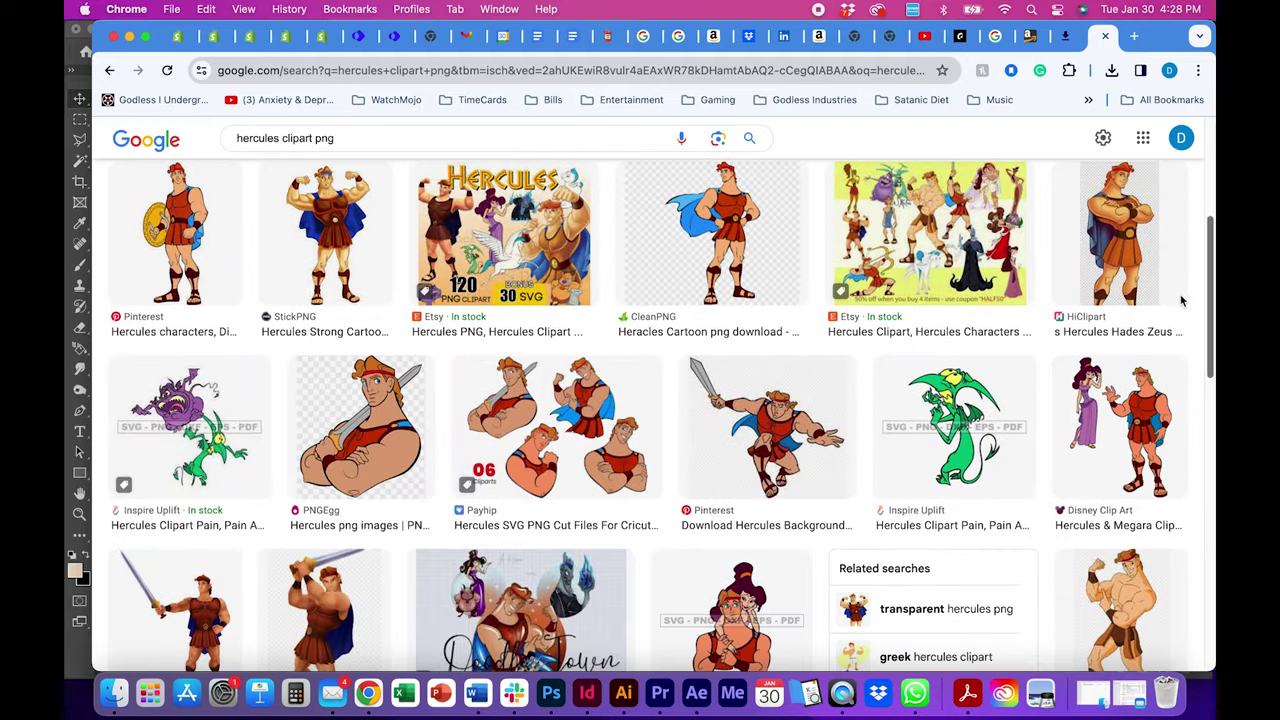
scroll(1175, 340, down, 5)
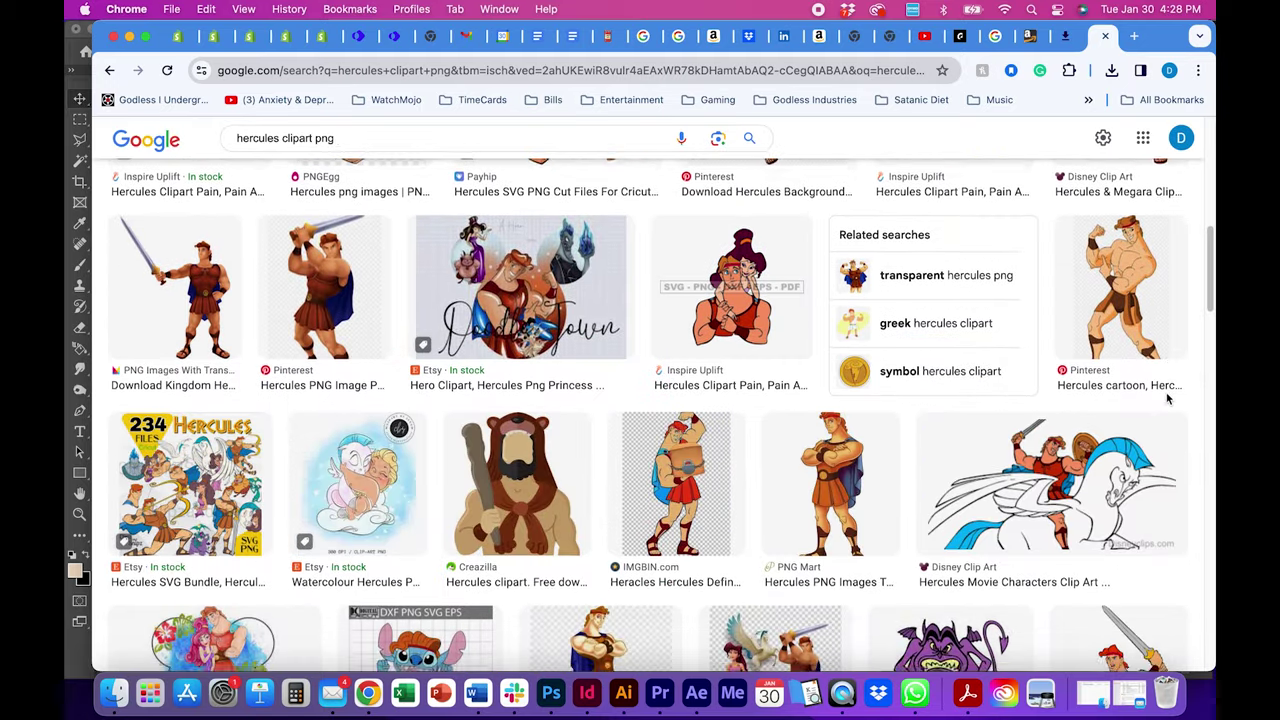
Step: Copy the bear-hooded Hercules clipart image from the Creazilla result
click(518, 490)
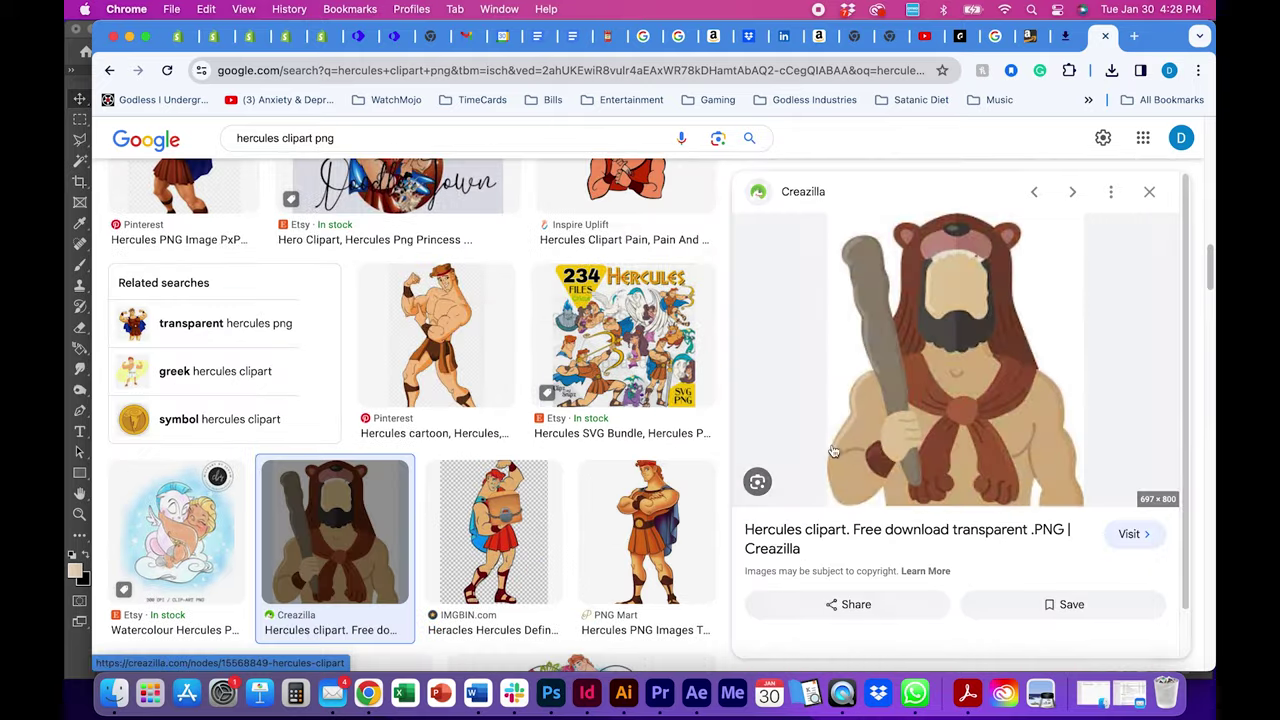
right_click(941, 405)
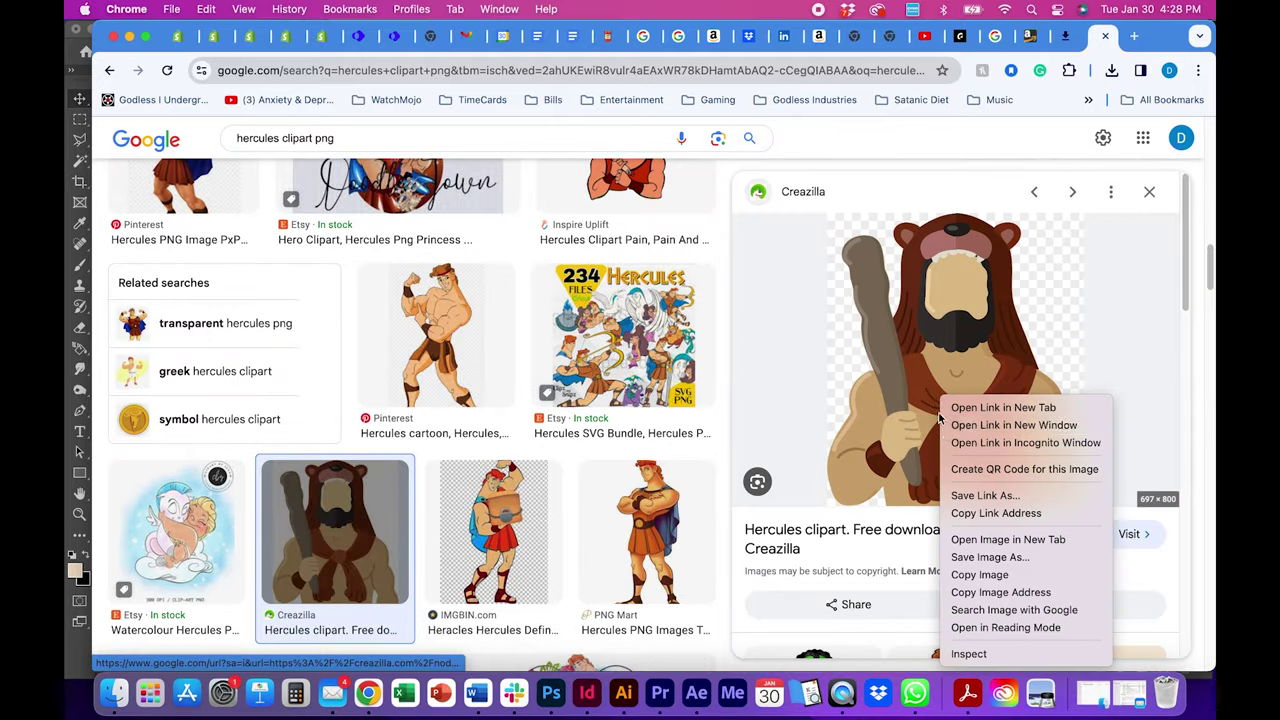
click(980, 575)
Step: Paste the Hercules clipart into the cover, scale it to about 40%, and place it beside the copyright line
click(551, 693)
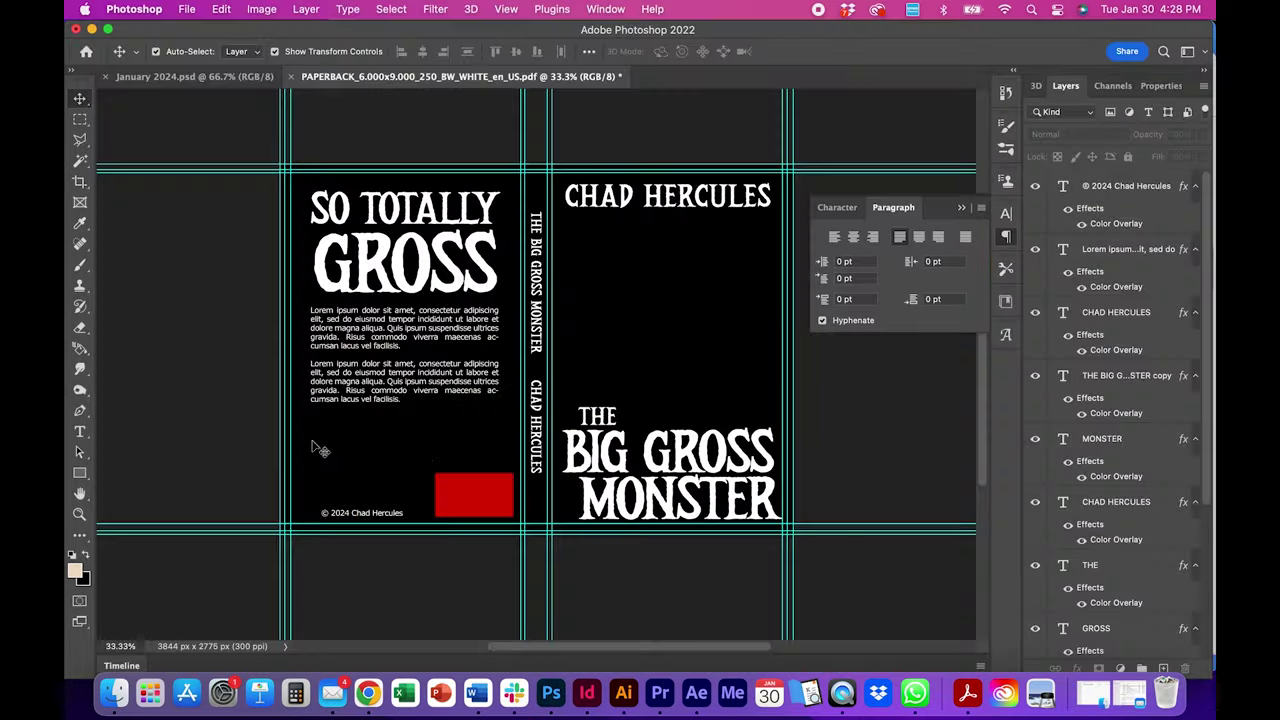
key(super+v)
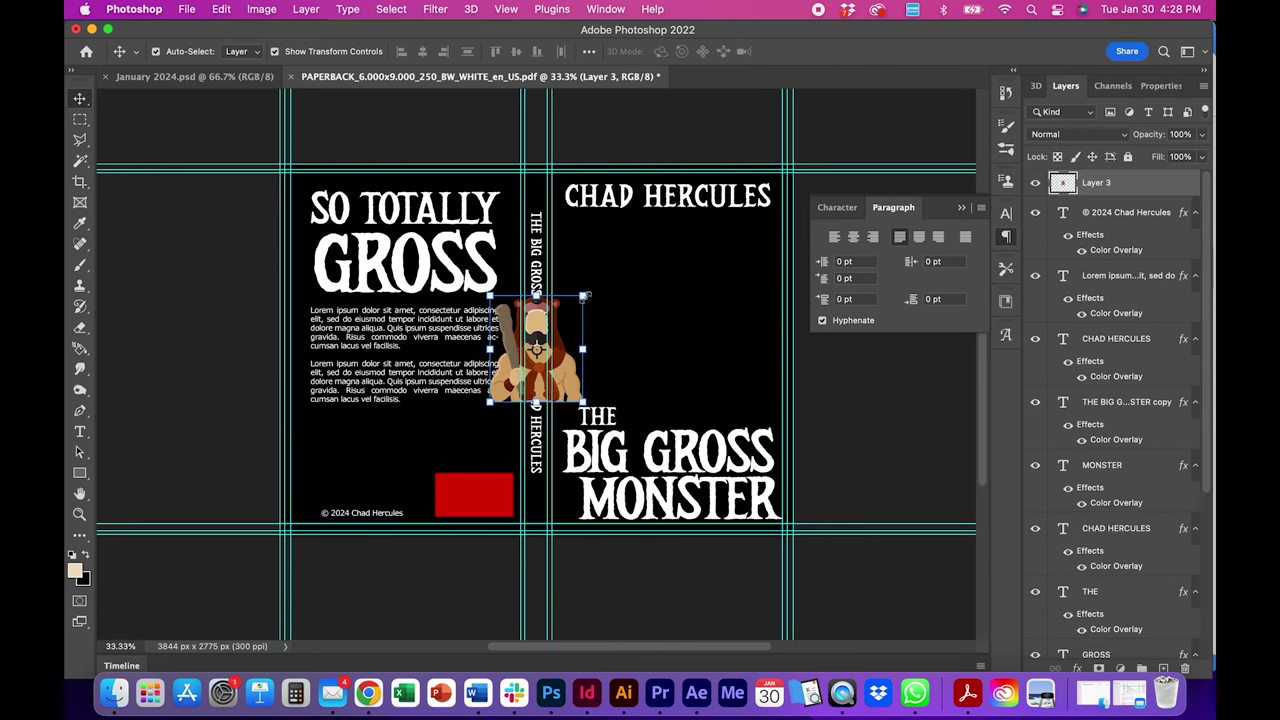
drag(585, 296, 528, 360)
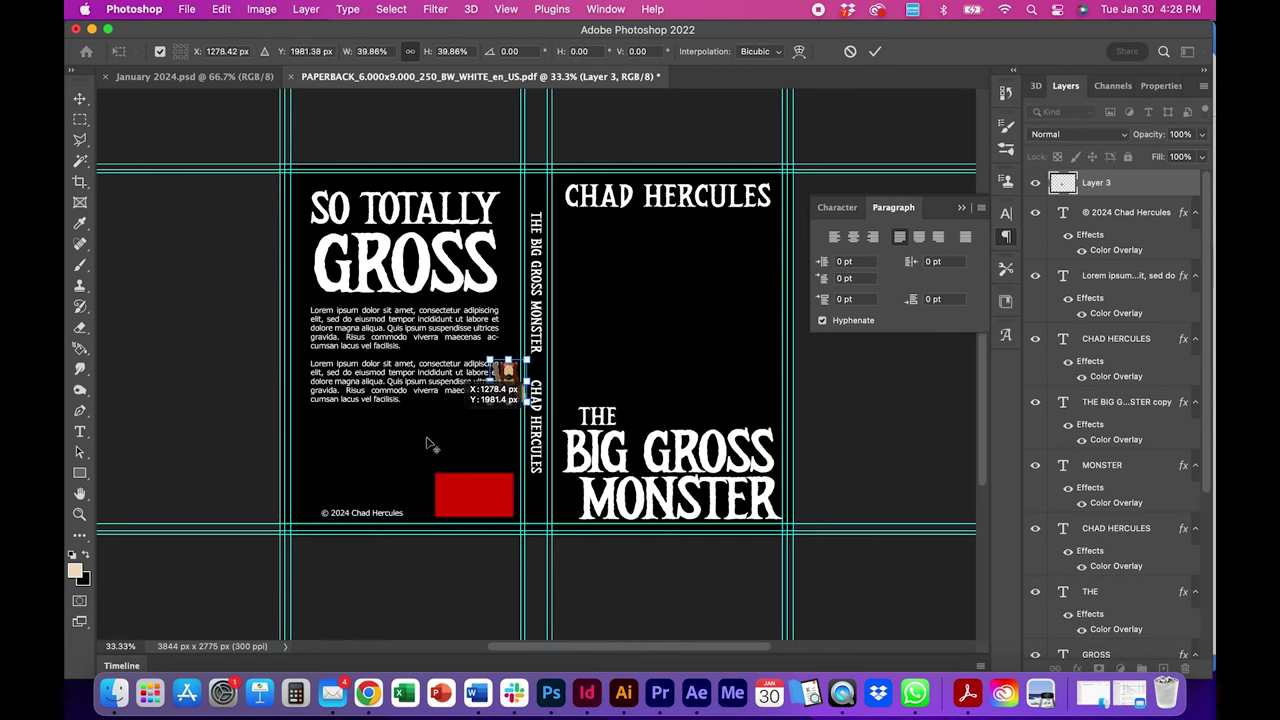
drag(427, 443, 321, 509)
drag(320, 506, 319, 506)
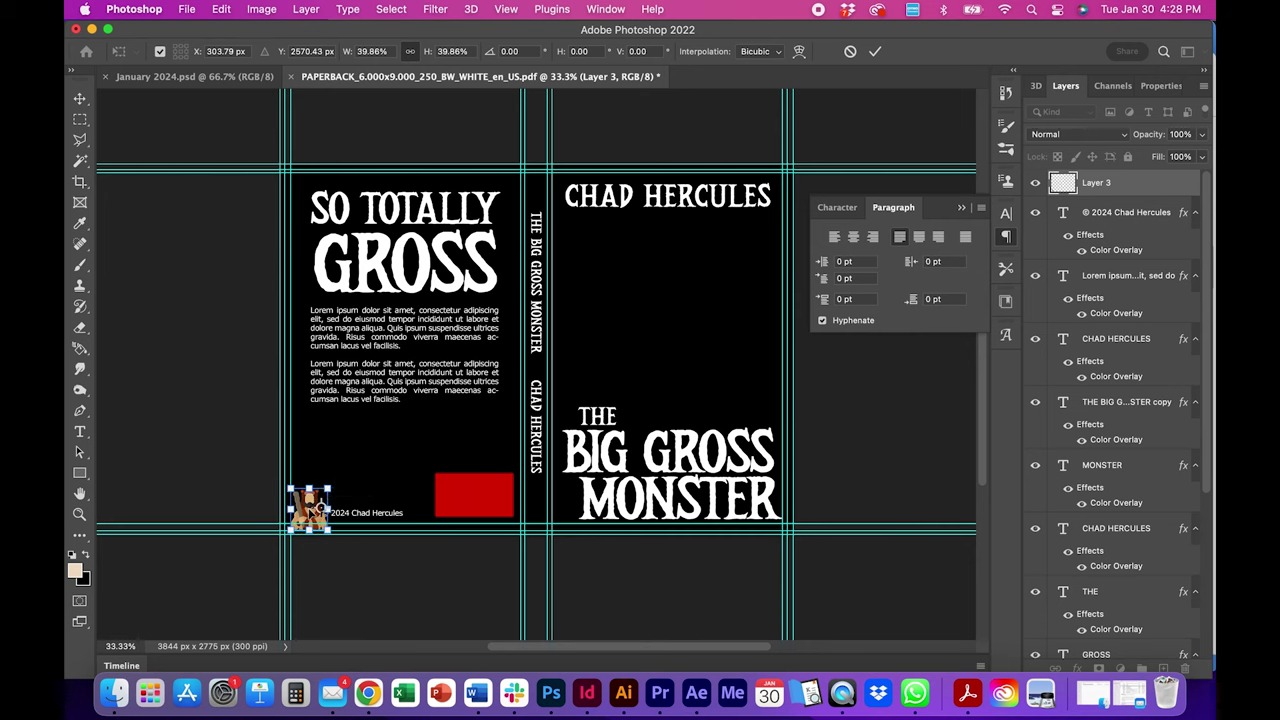
Step: Nudge the copyright line slightly right and narrow its text box
click(1113, 218)
key(shift+Right)
key(shift+Right)
key(shift+Right)
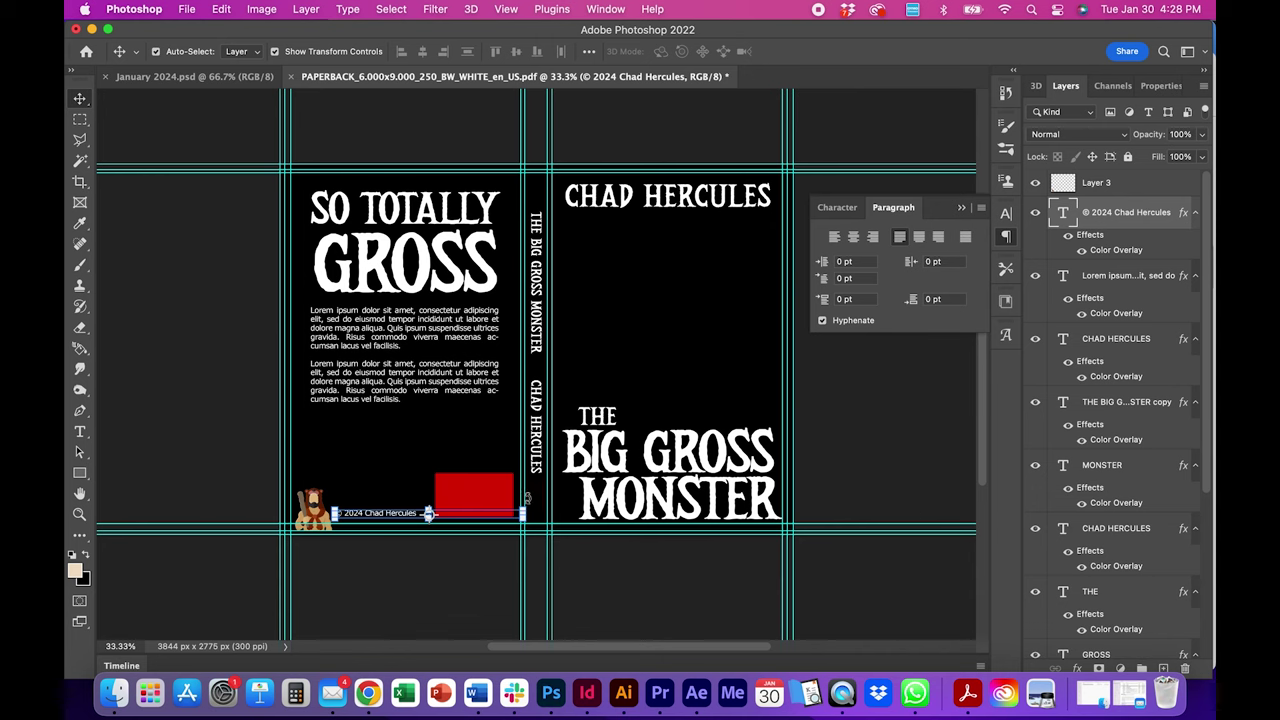
click(427, 513)
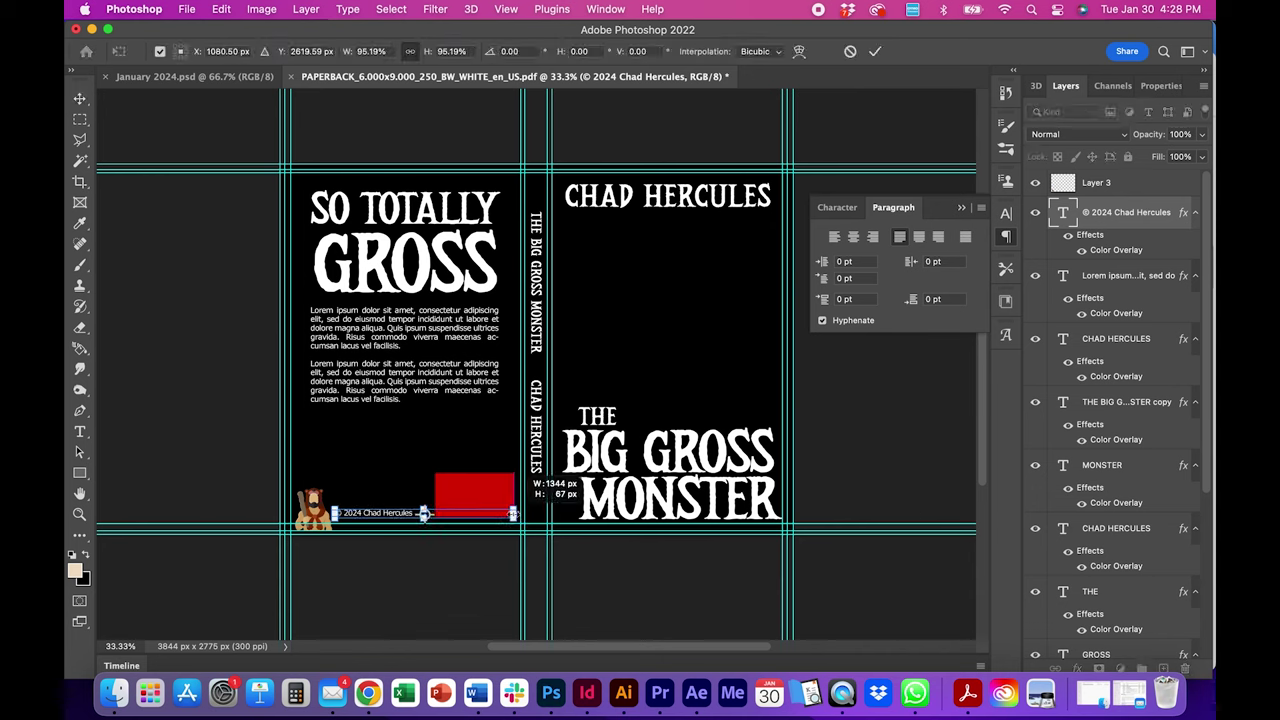
key(Return)
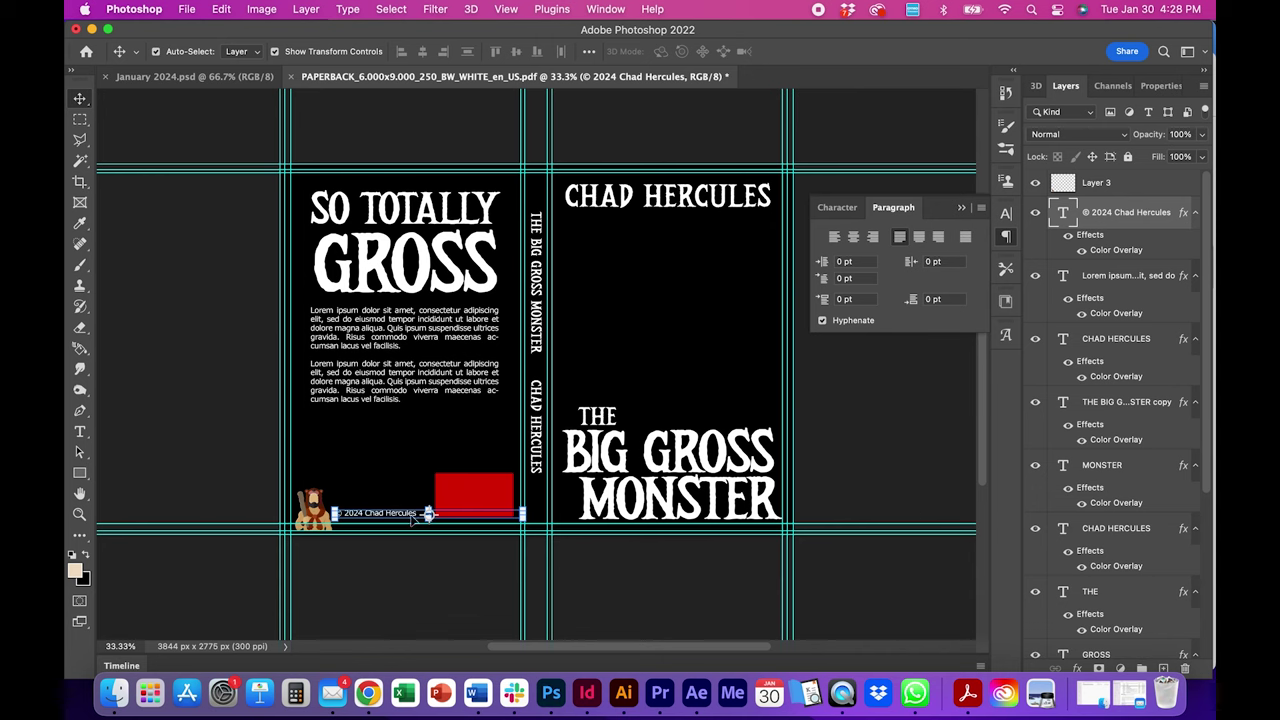
double_click(405, 513)
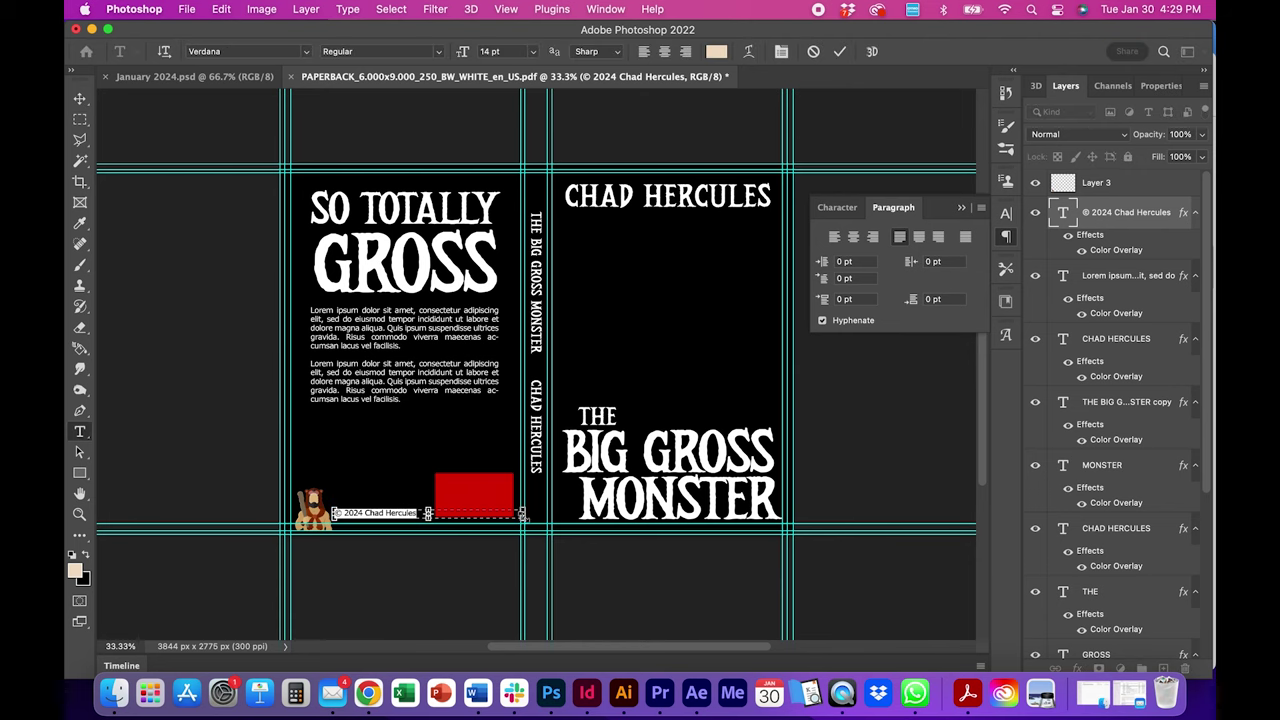
drag(522, 513, 427, 513)
click(80, 100)
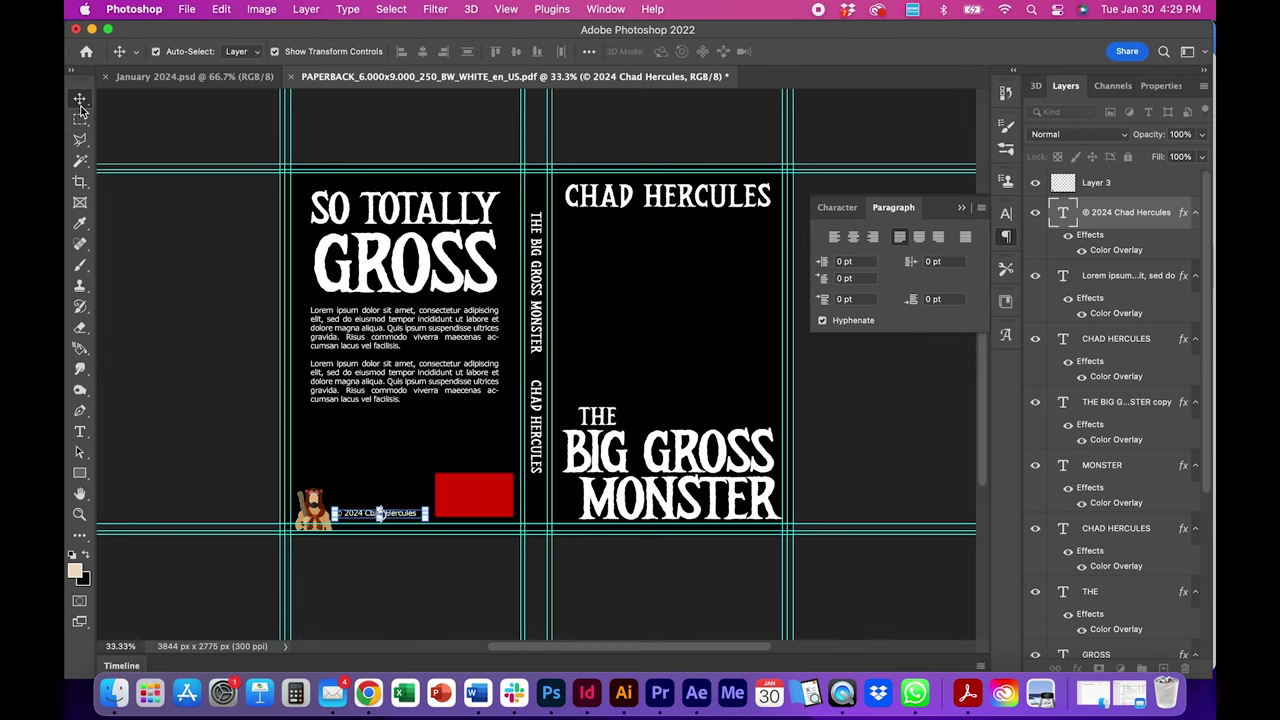
Step: Cancel a cloud save, then hide the red barcode box and black background to reveal the template
key(super+s)
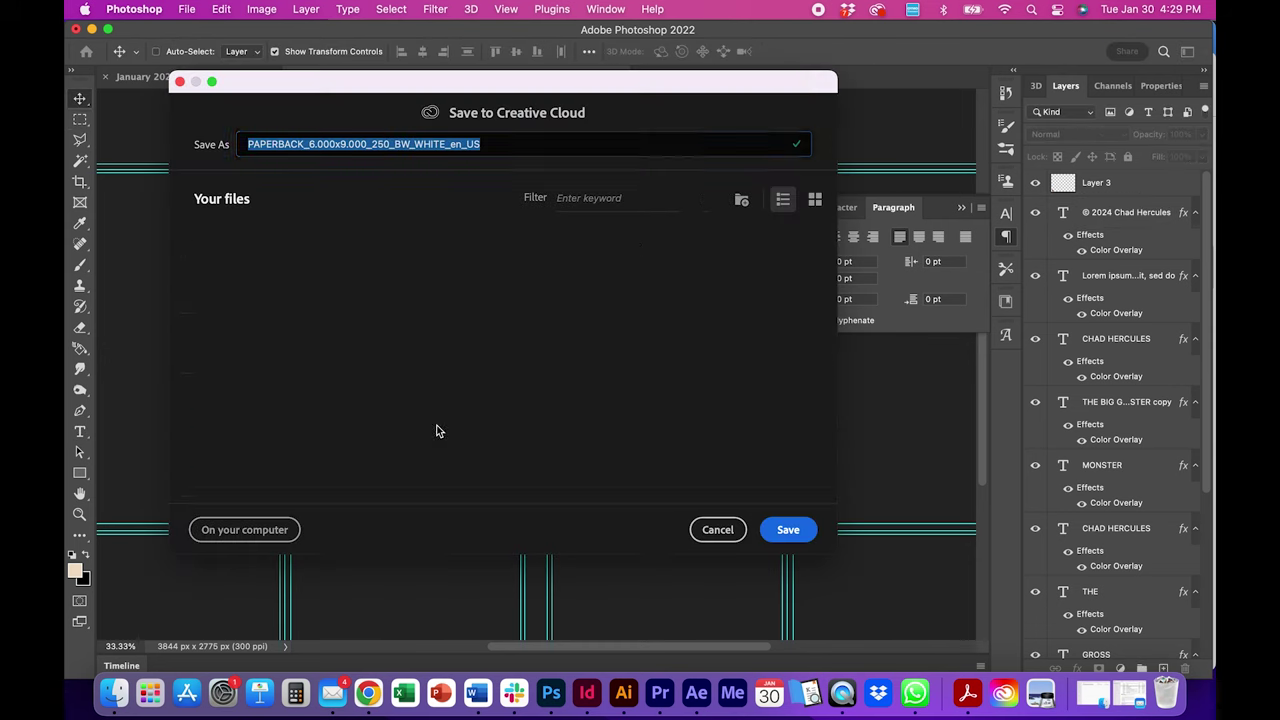
click(714, 529)
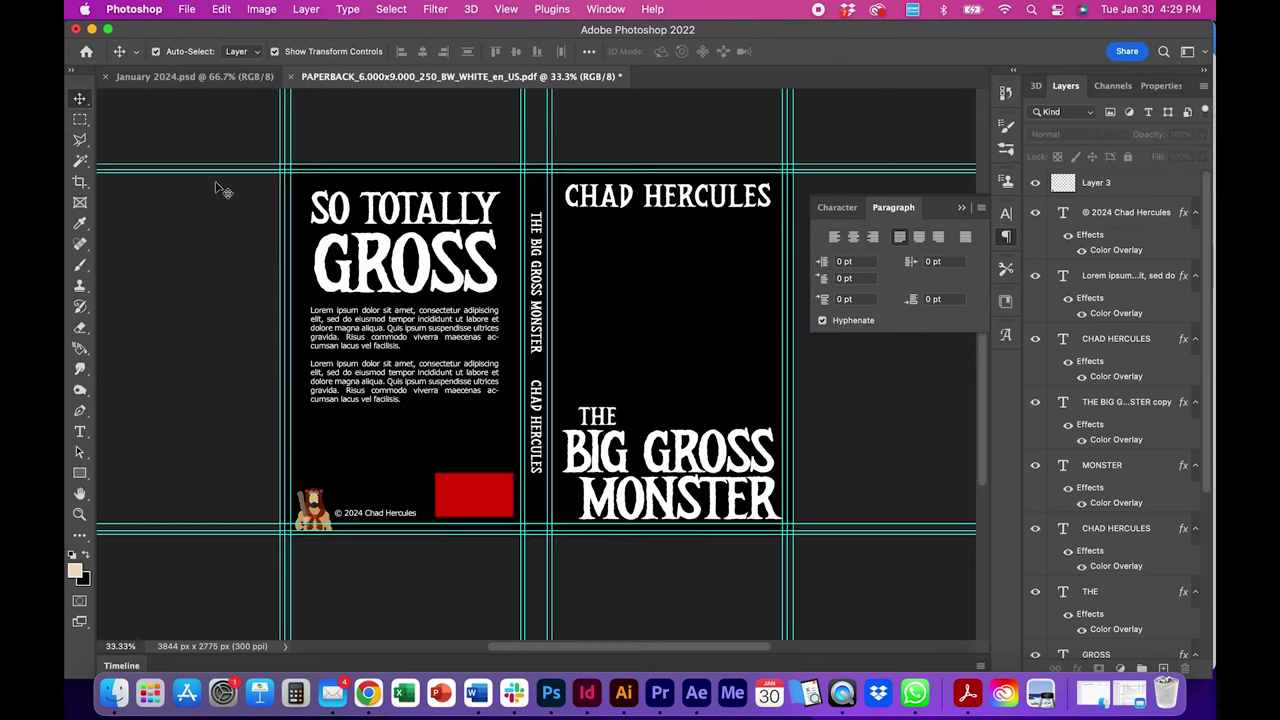
click(473, 502)
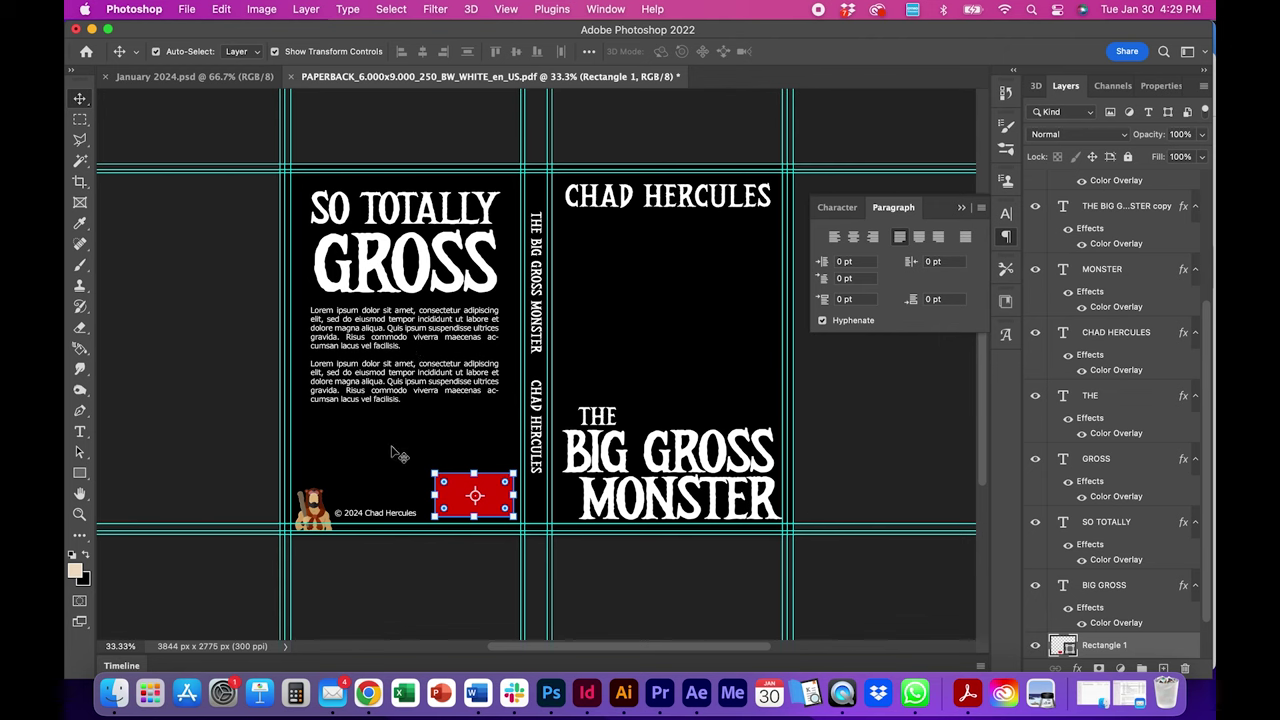
click(1036, 646)
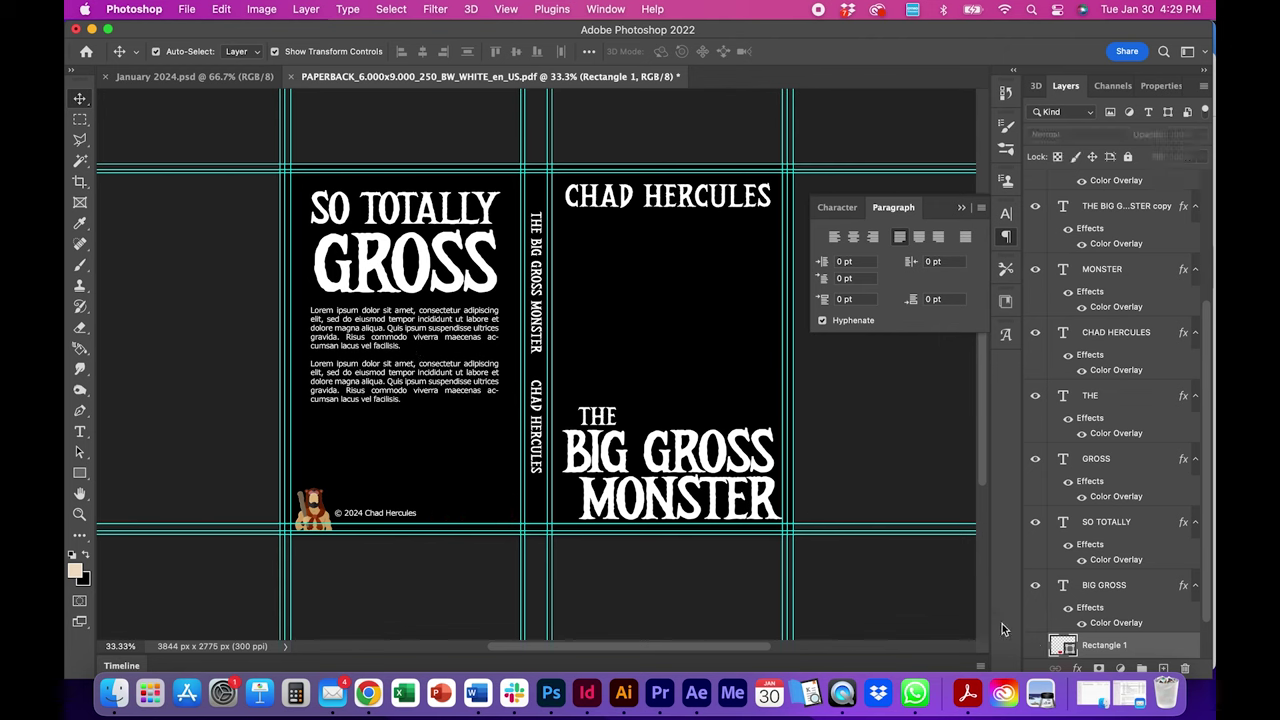
scroll(1205, 417, down, 2)
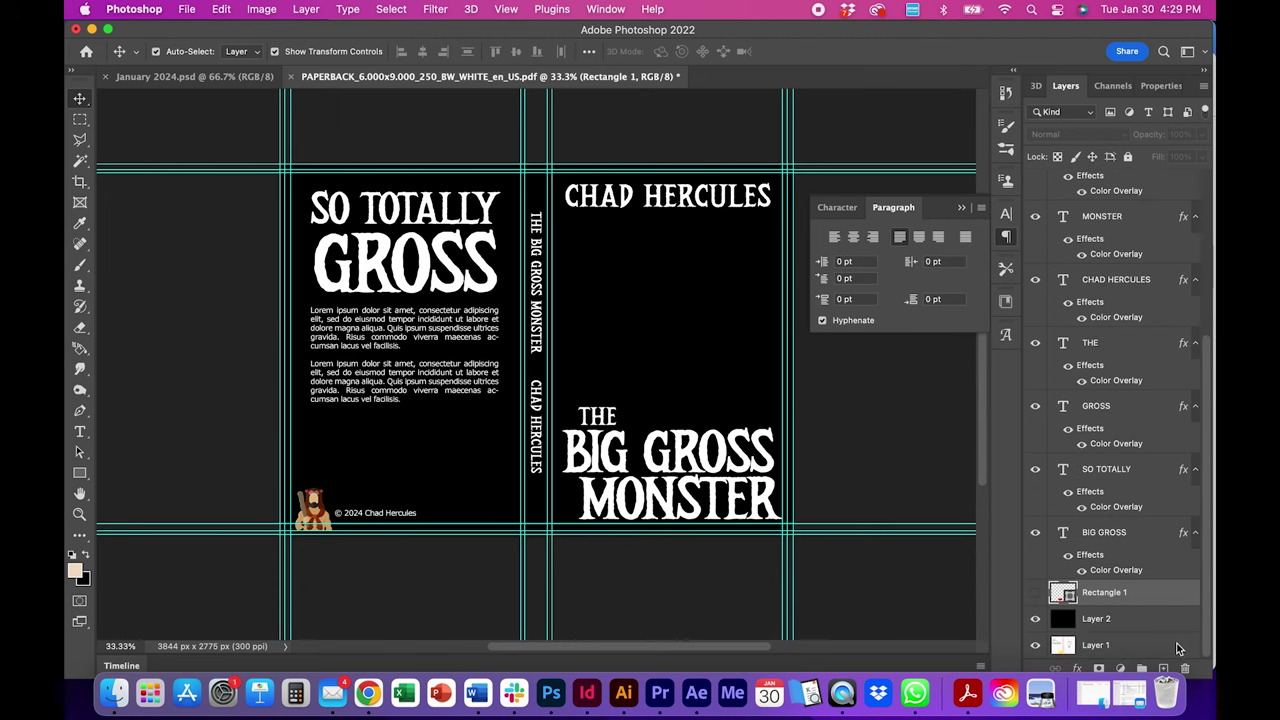
click(1036, 622)
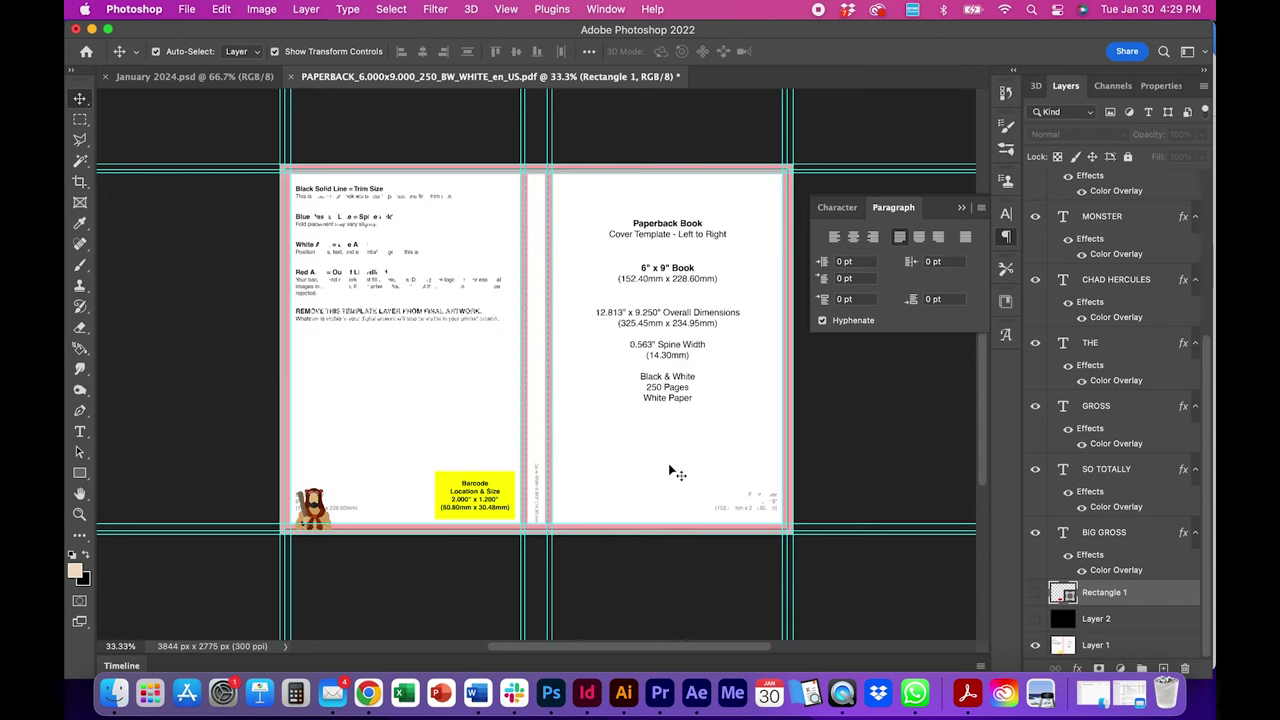
Step: Show the black cover artwork again, keep the red box hidden, and hide the Layer 1 template
click(1035, 596)
click(1035, 596)
click(1036, 620)
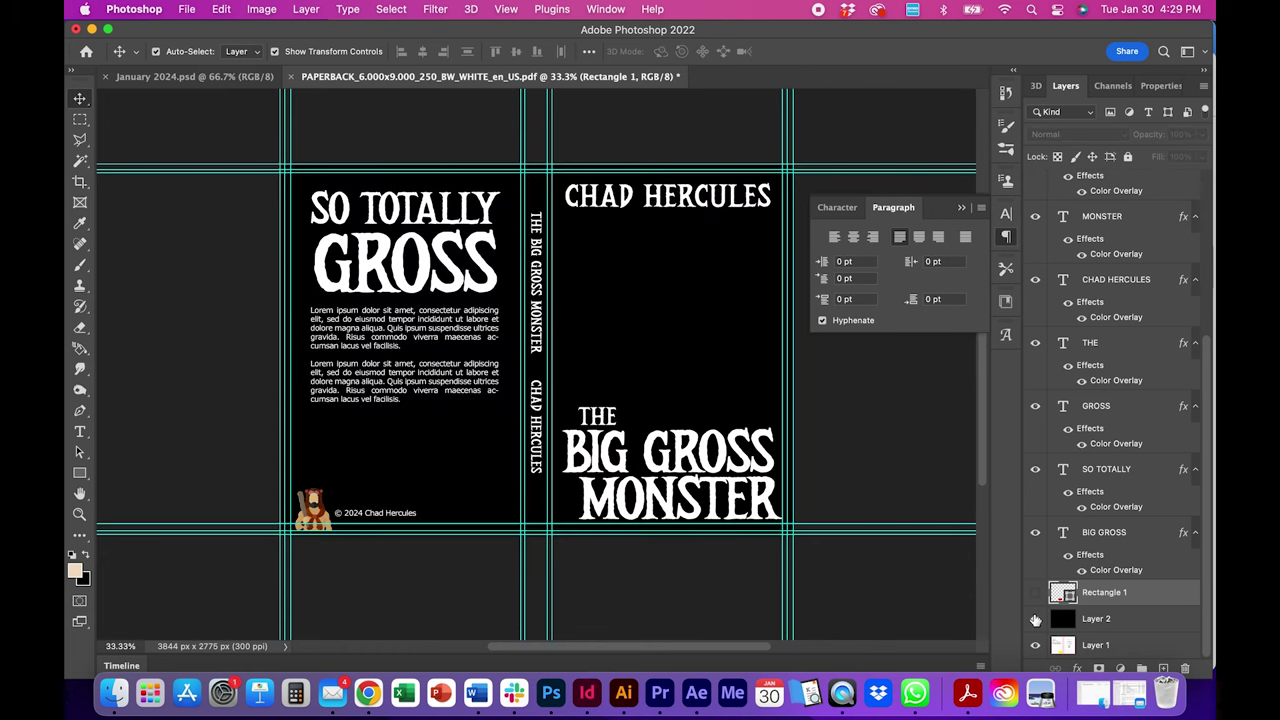
click(1063, 645)
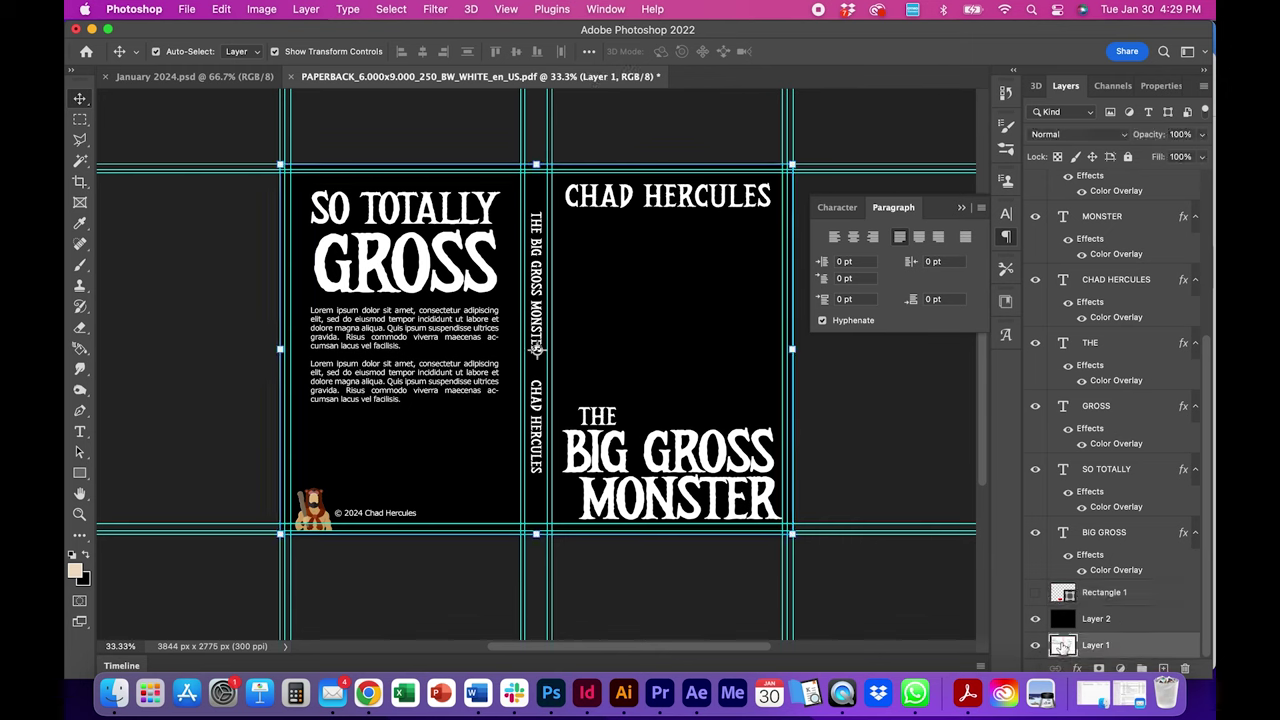
click(1036, 646)
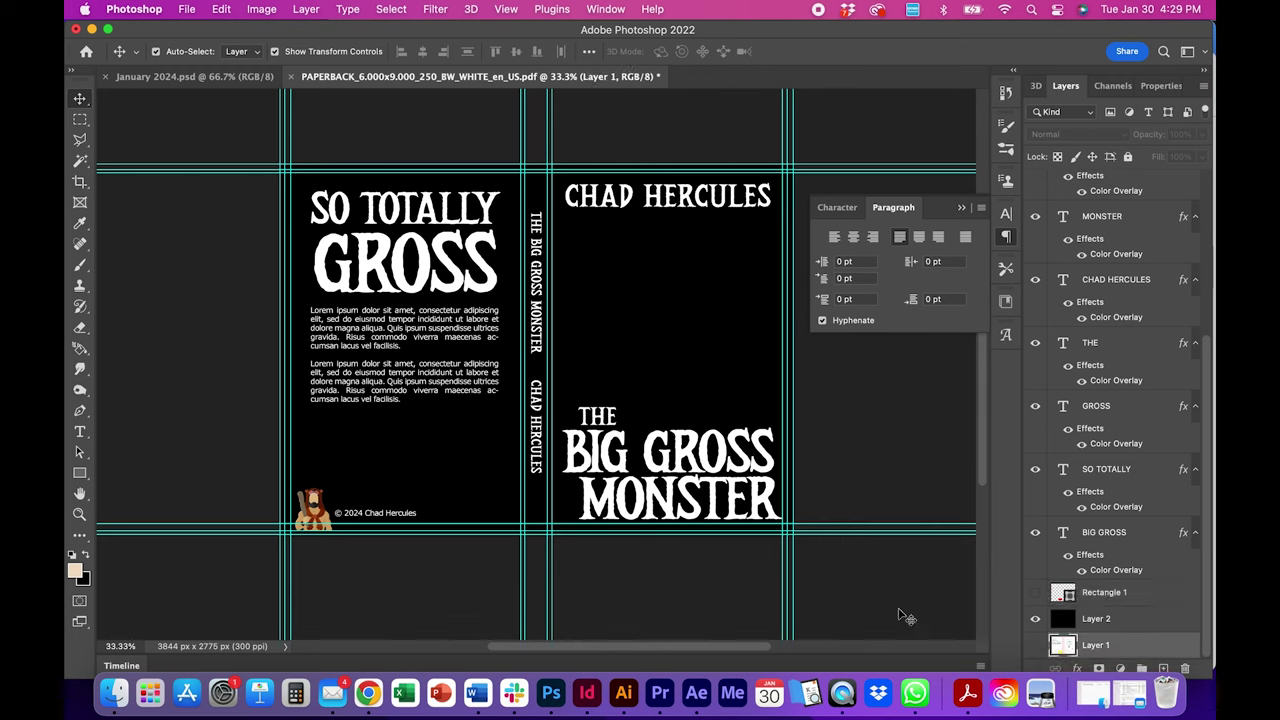
click(803, 553)
Step: Save a PSD copy to the computer's Episode 1 folder, named 'The Big Gross Monster' plus the author's name
click(188, 12)
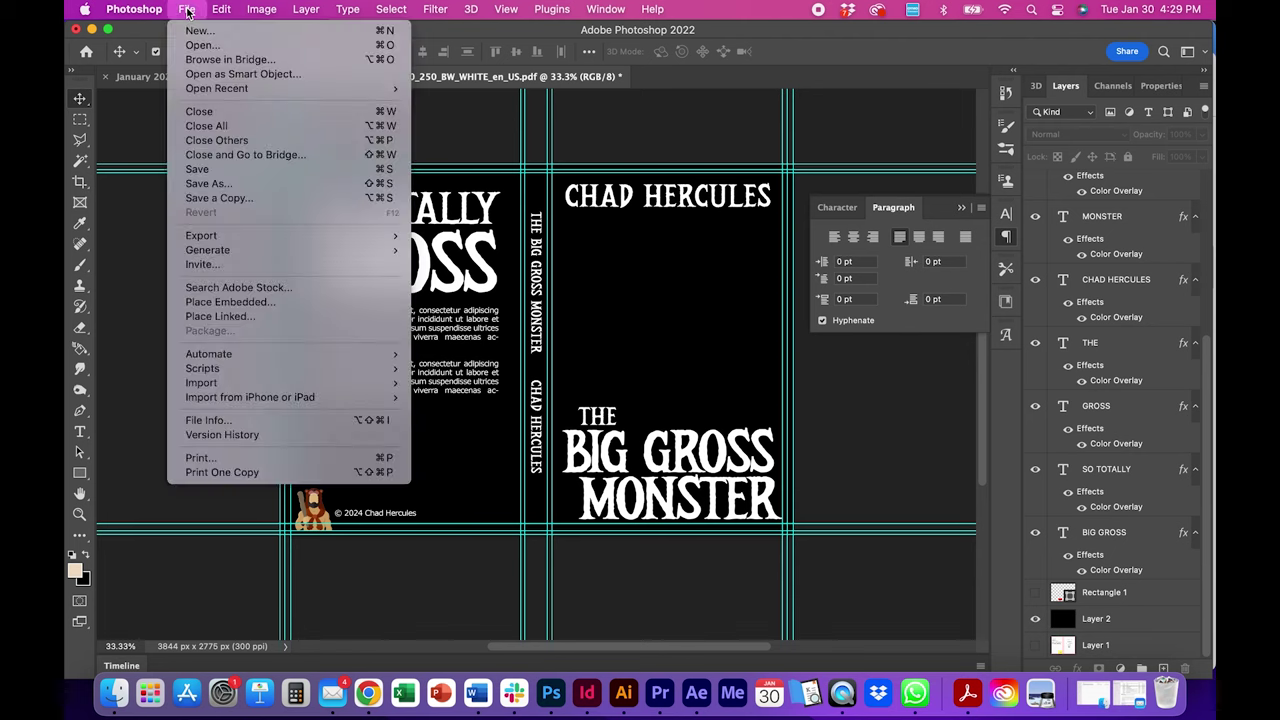
click(203, 198)
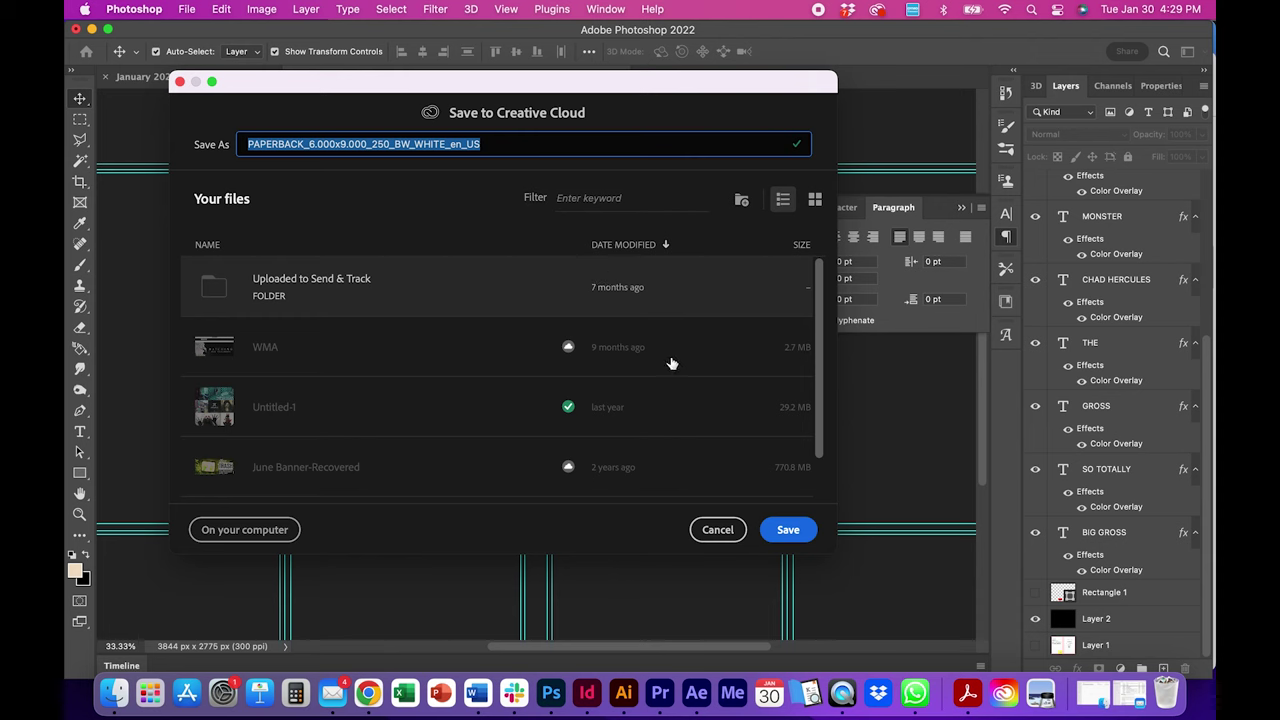
click(285, 529)
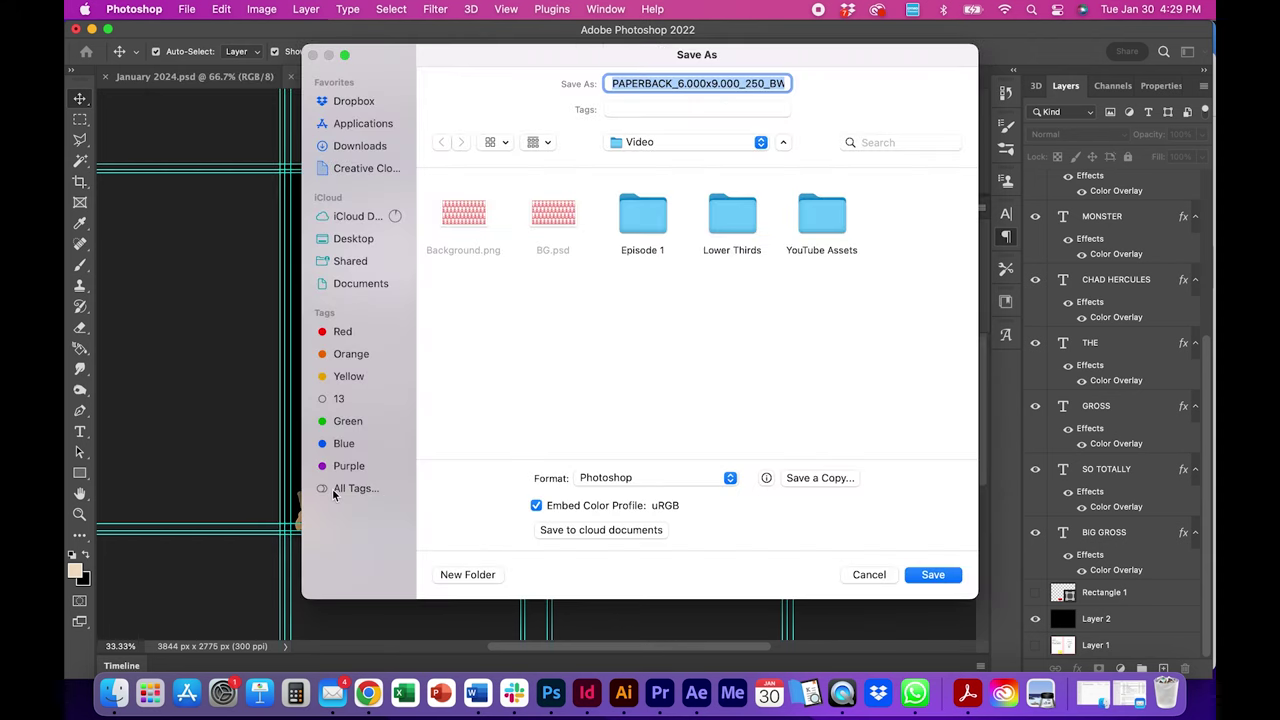
click(659, 142)
click(659, 142)
double_click(643, 212)
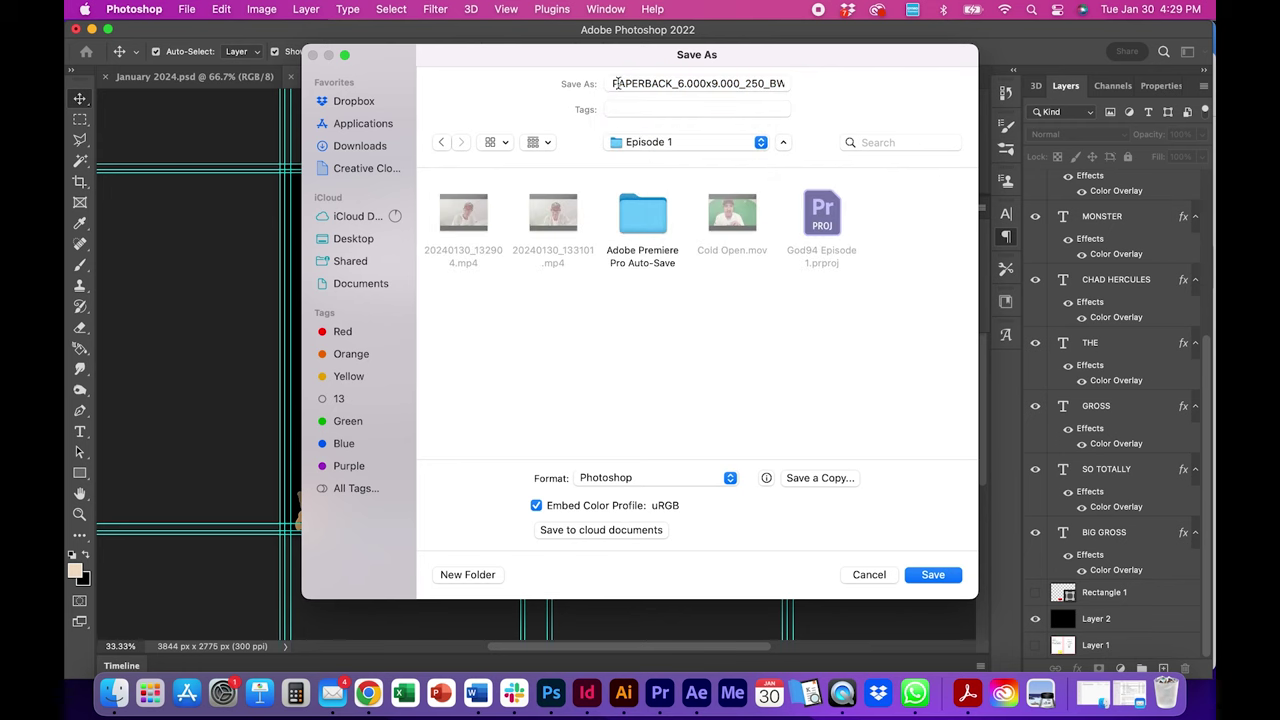
drag(615, 83, 791, 85)
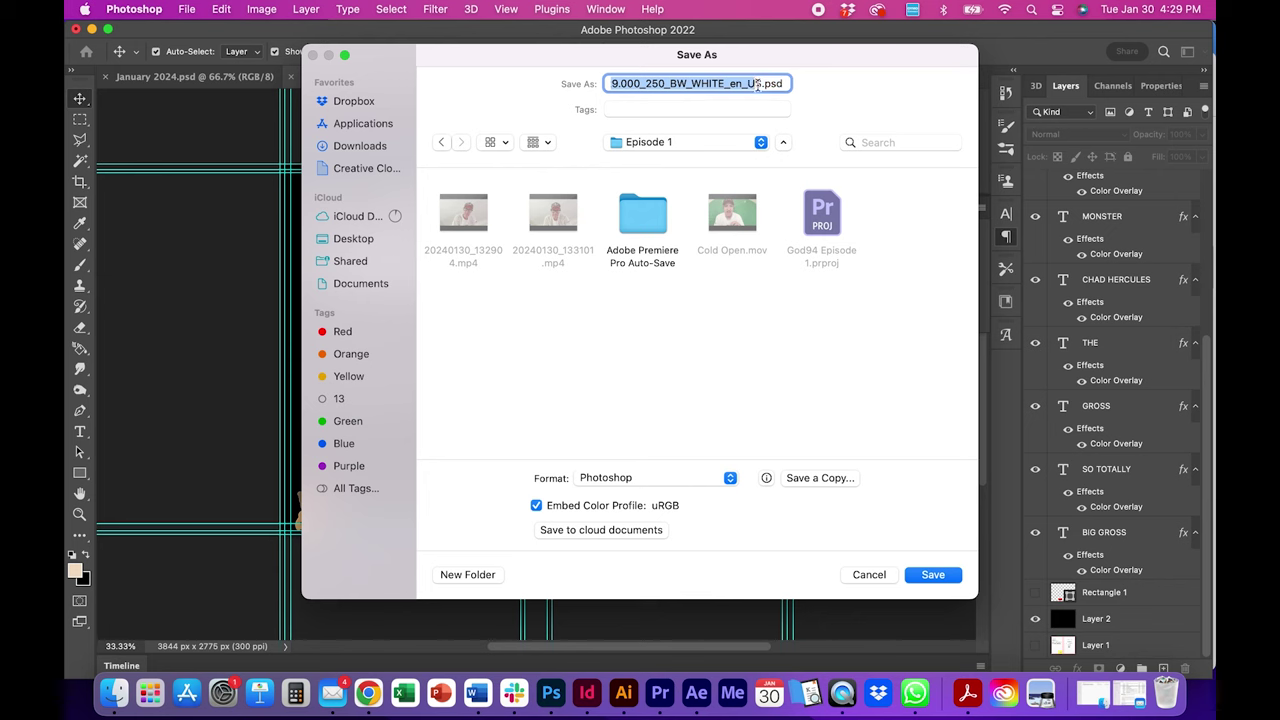
text(The Big Gross)
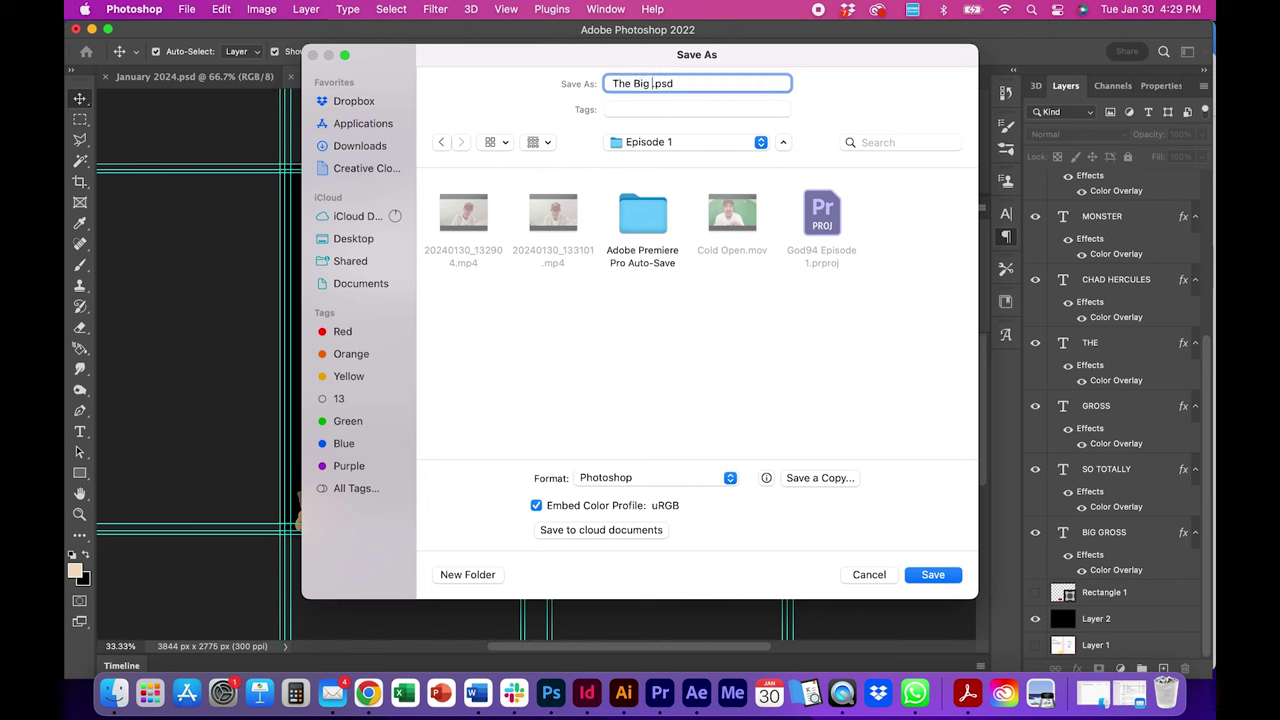
text( Monster by Chad Hercules)
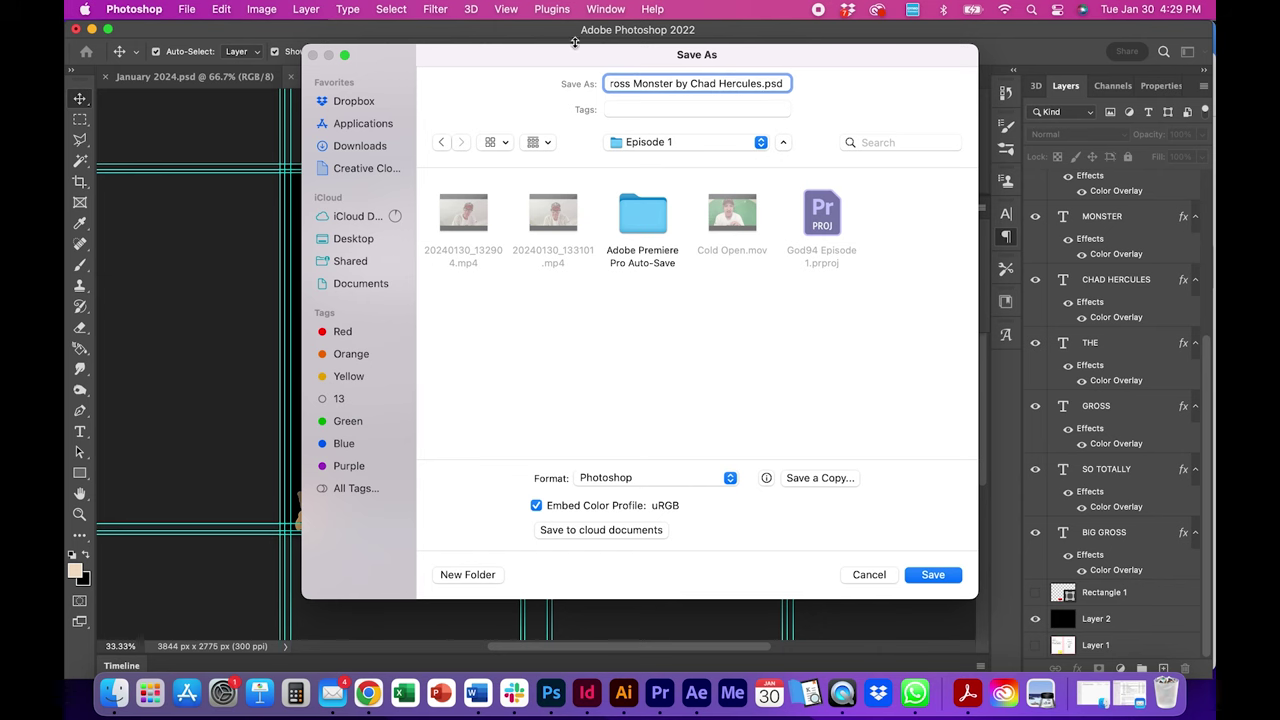
drag(564, 62, 611, 67)
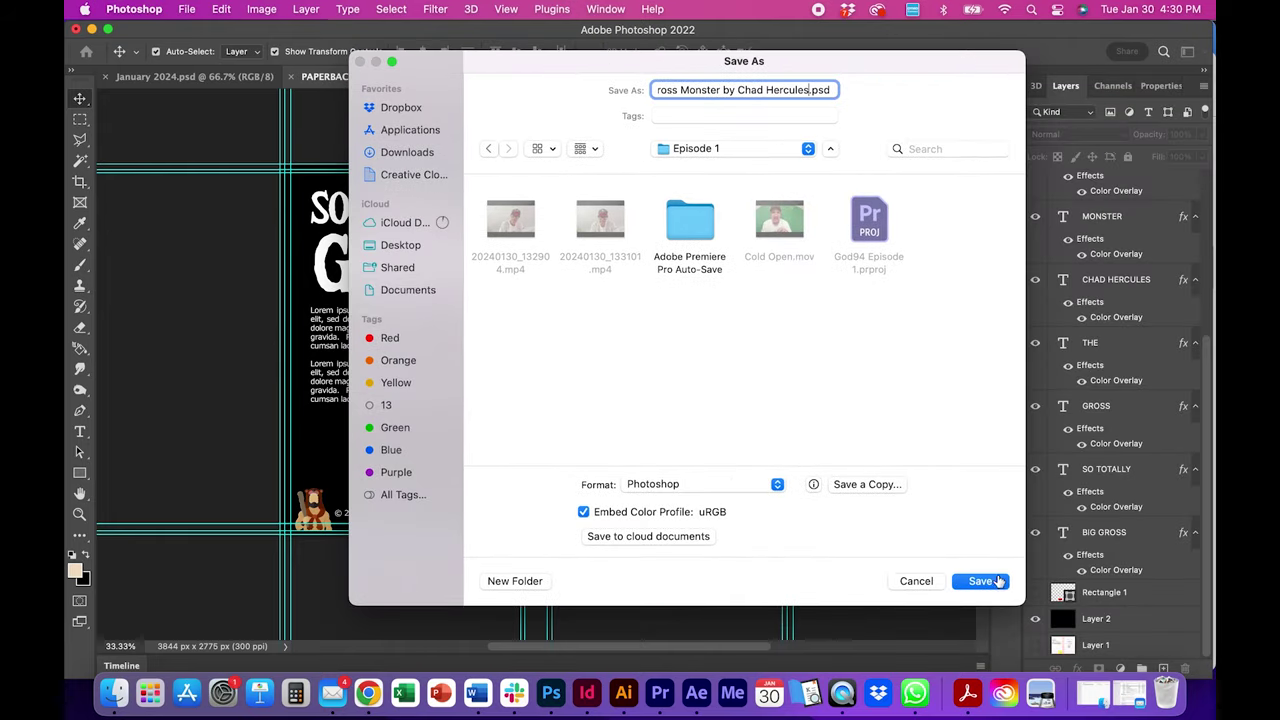
click(990, 581)
Step: Confirm the PSD's compatibility option, then save another copy with Format set to Photoshop PDF
click(1048, 362)
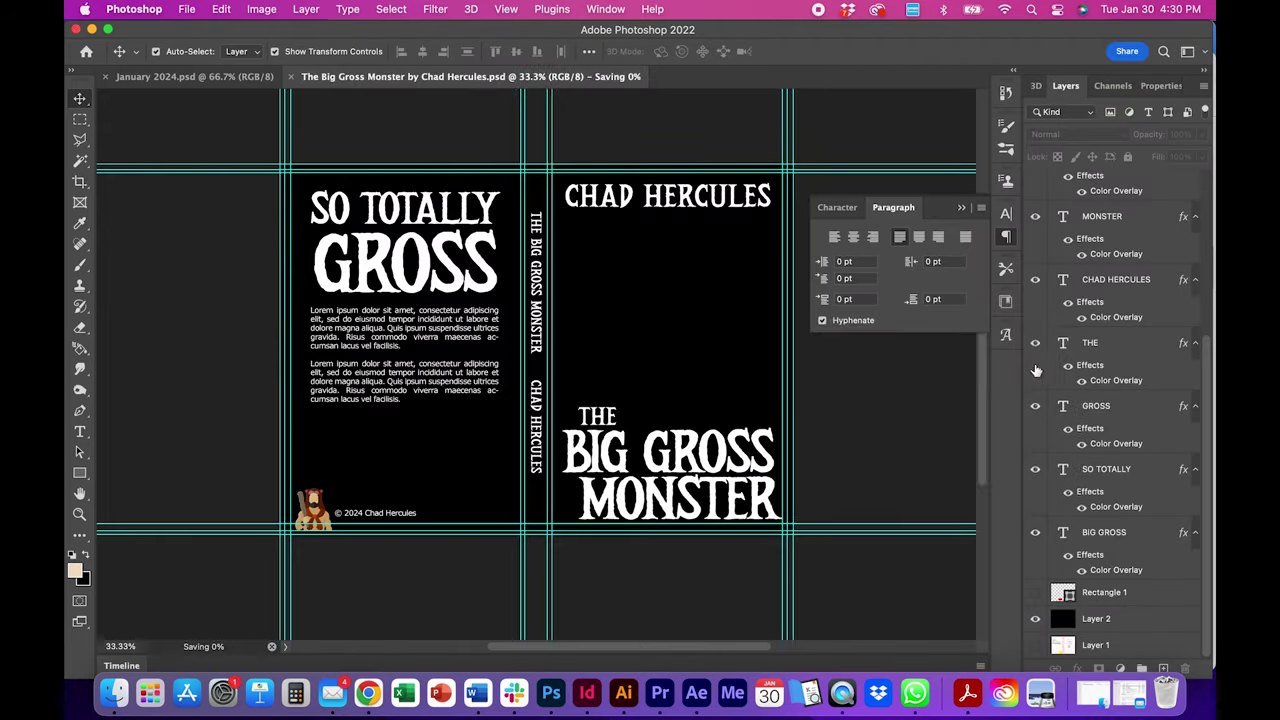
click(186, 9)
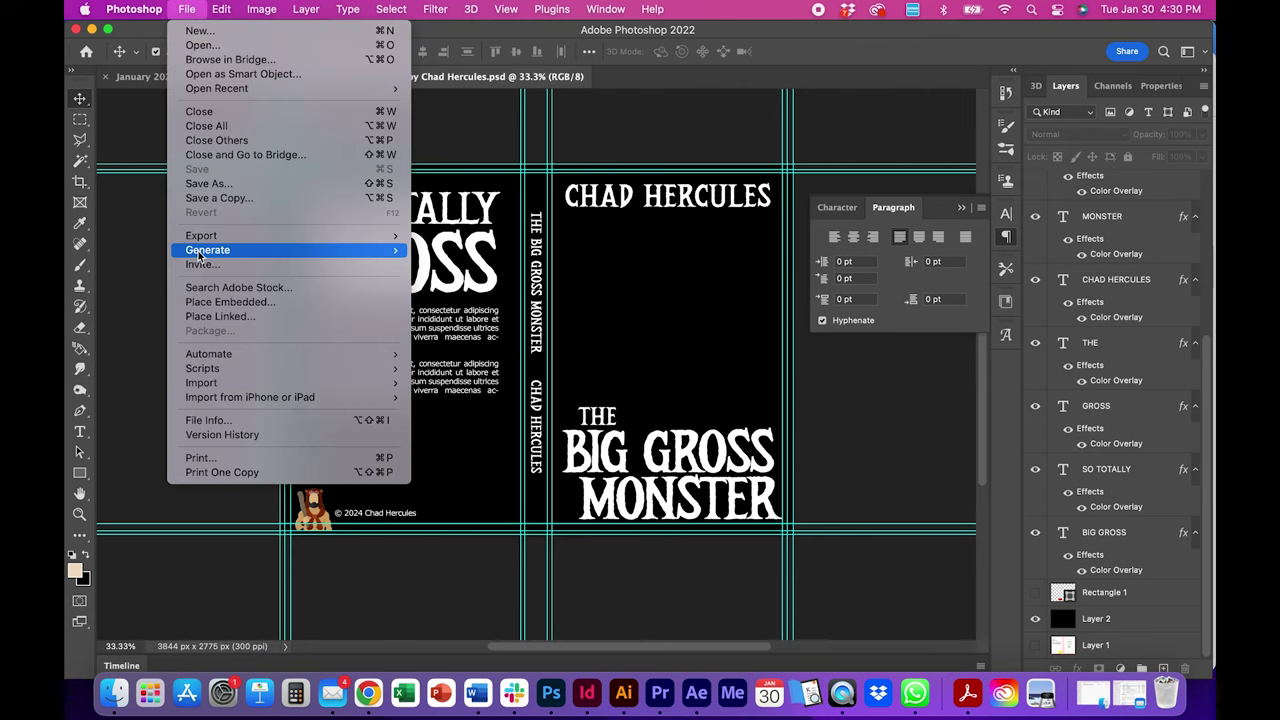
mouse_move(203, 236)
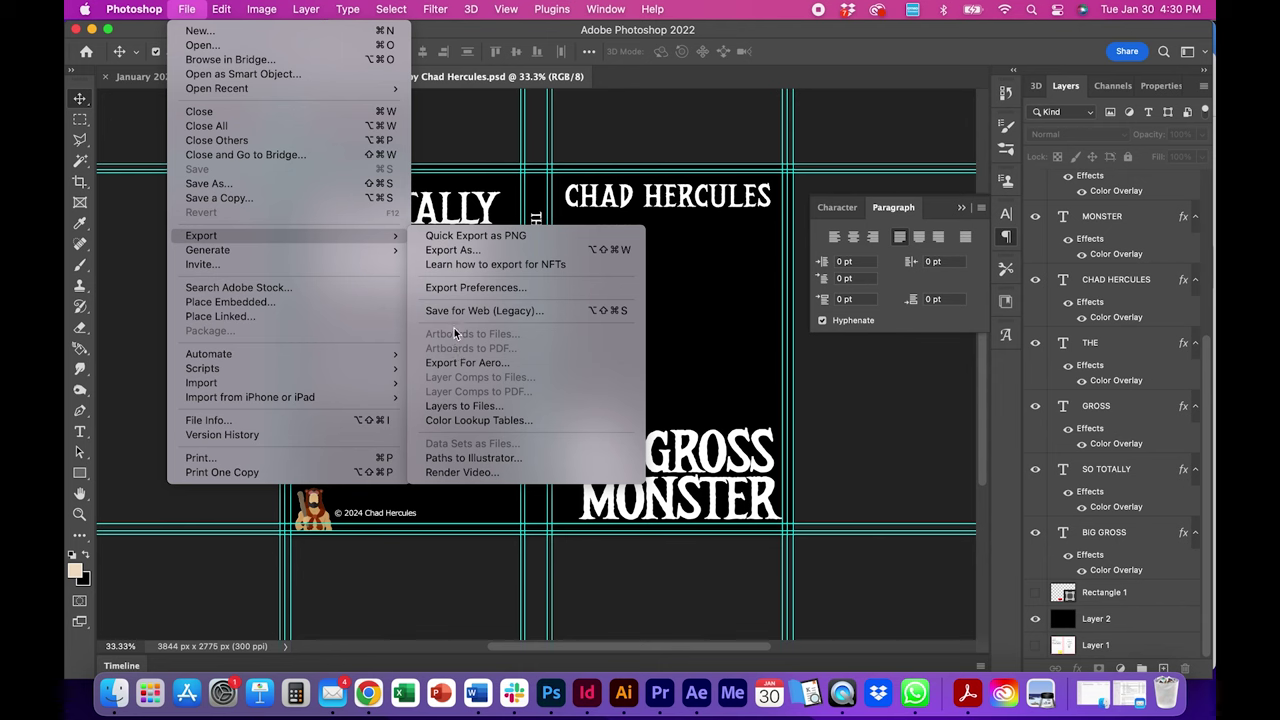
click(296, 198)
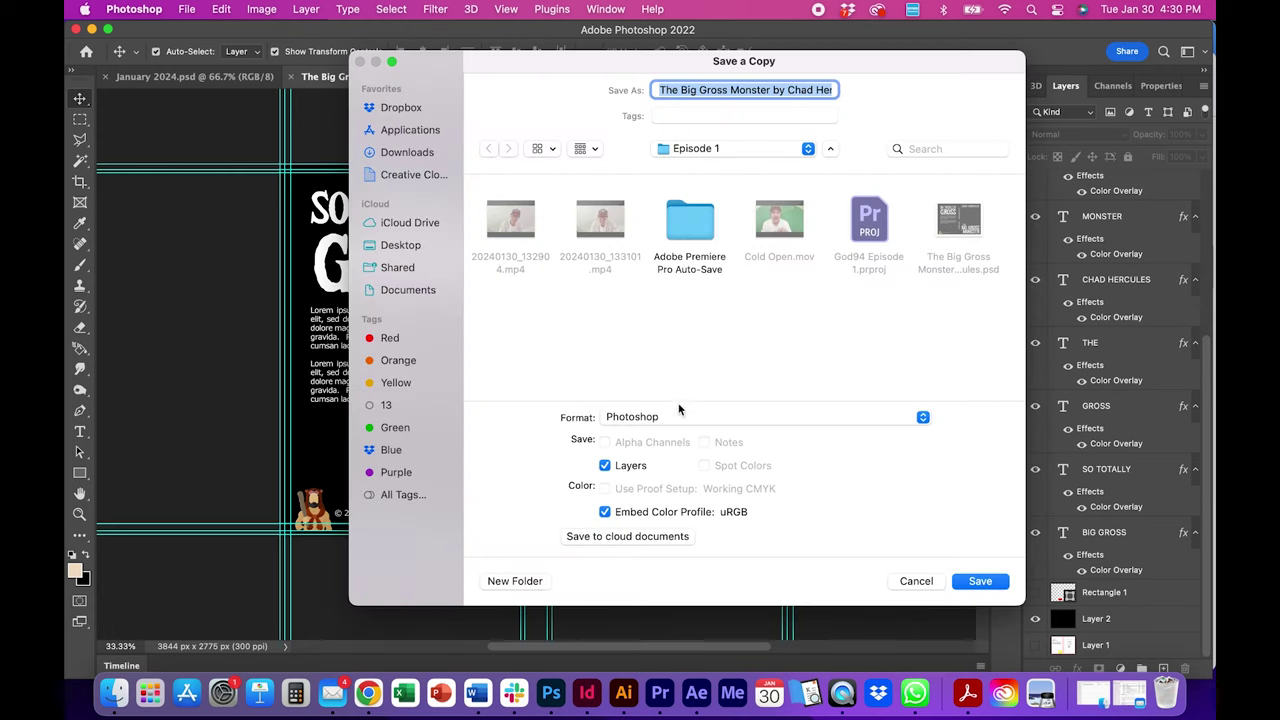
click(680, 416)
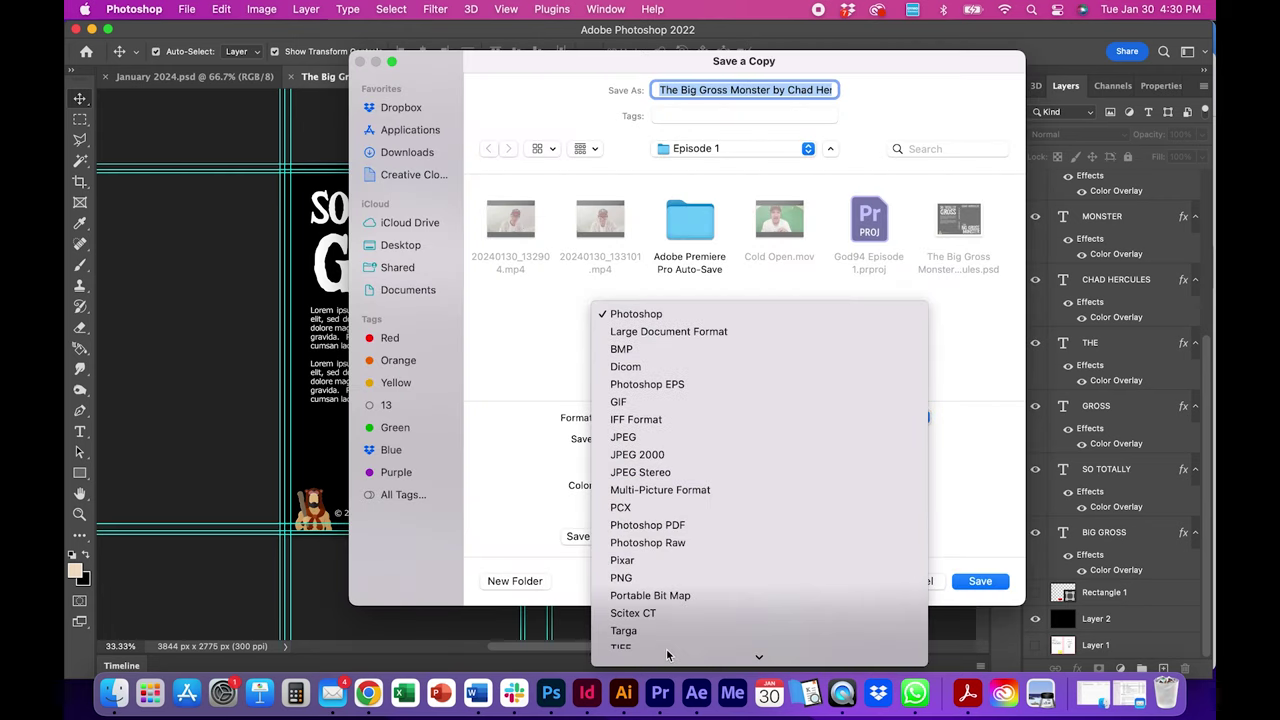
click(668, 510)
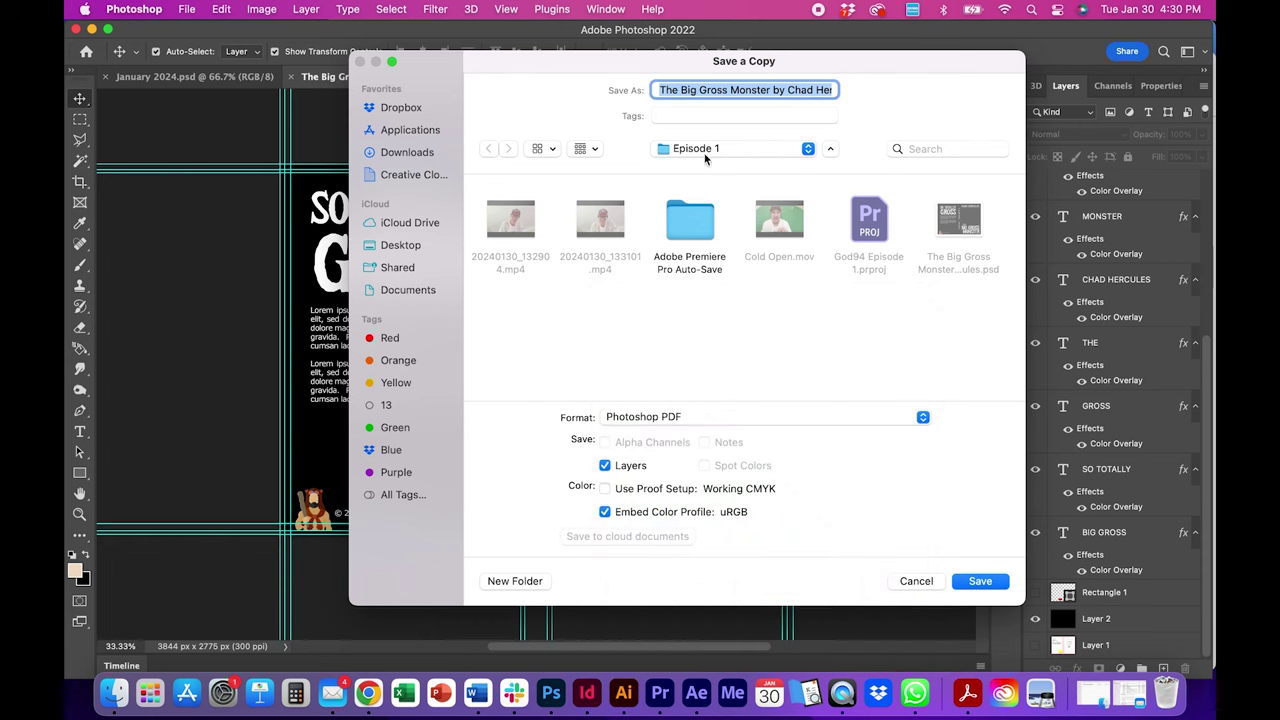
click(963, 580)
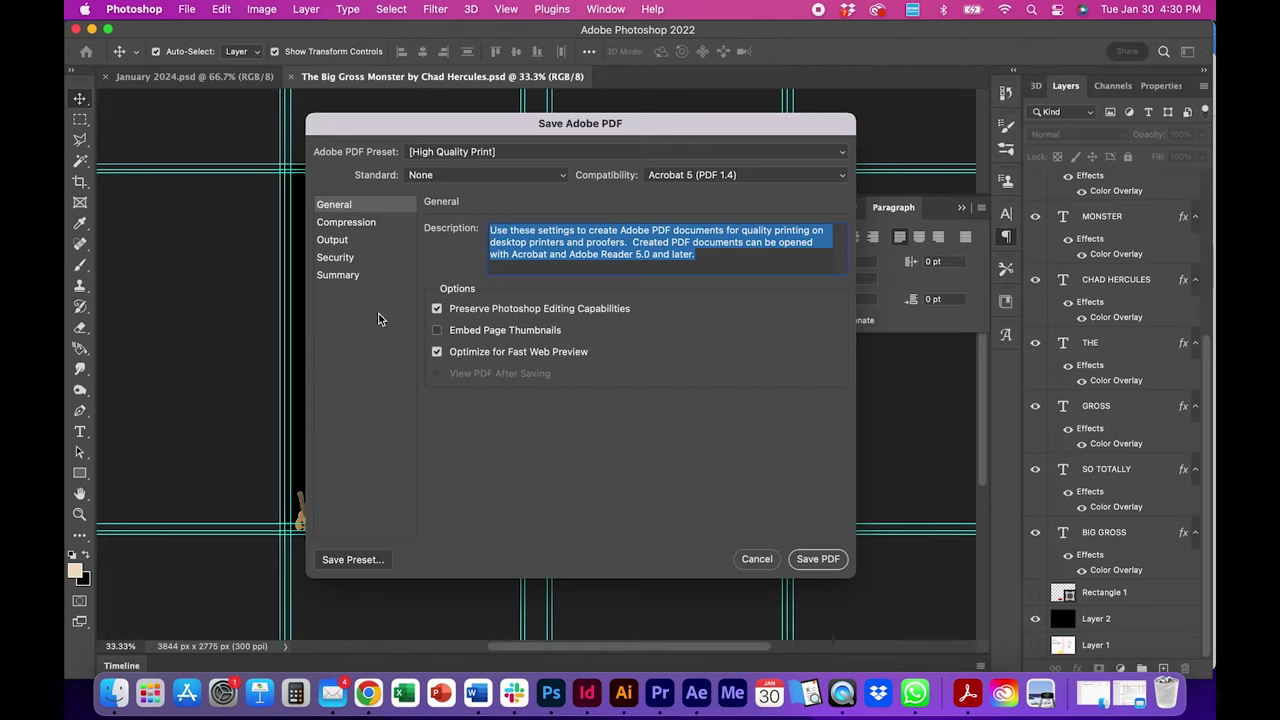
Step: In the PDF compression settings choose Do Not Downsample and Compression None, and save the PDF
click(350, 224)
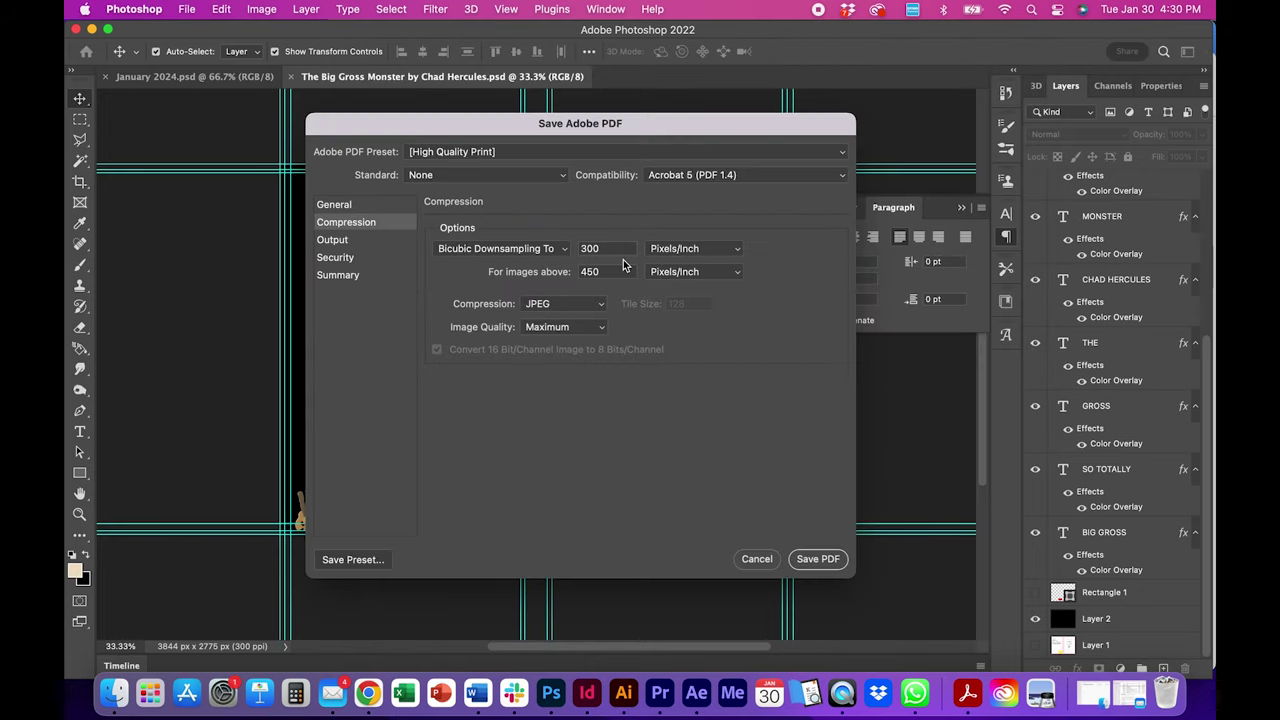
click(553, 250)
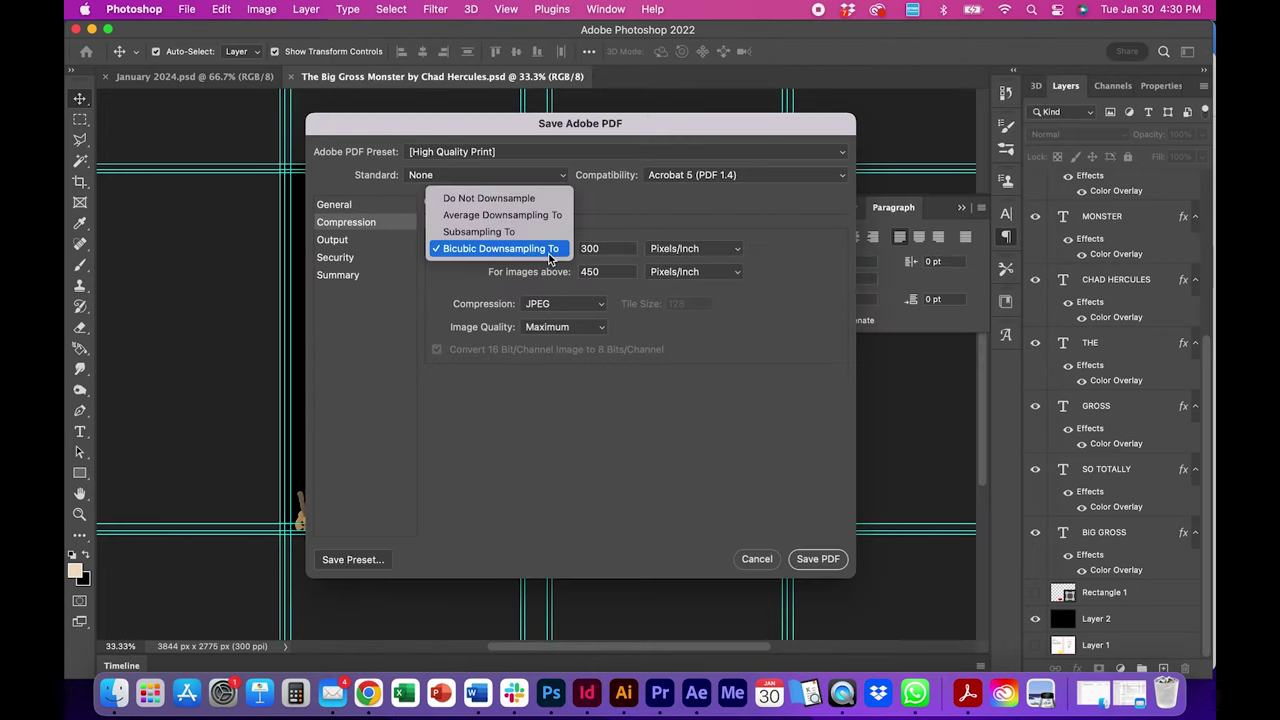
click(515, 195)
click(561, 304)
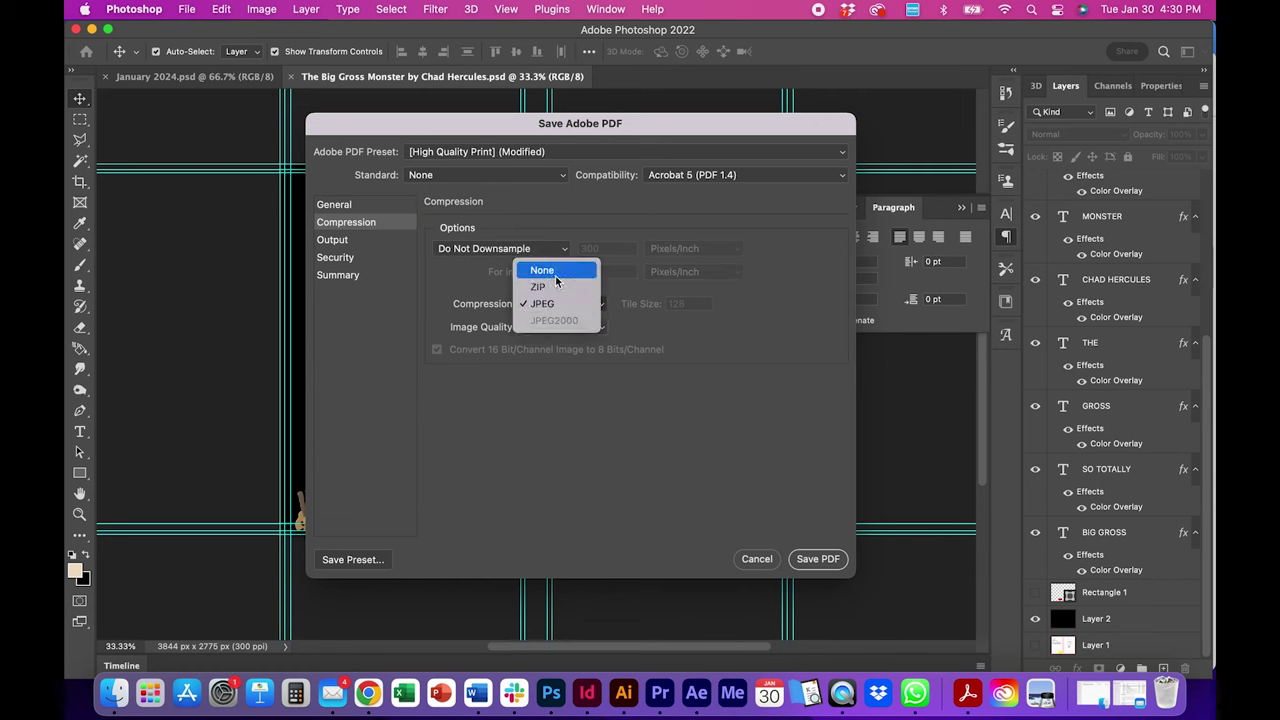
click(557, 280)
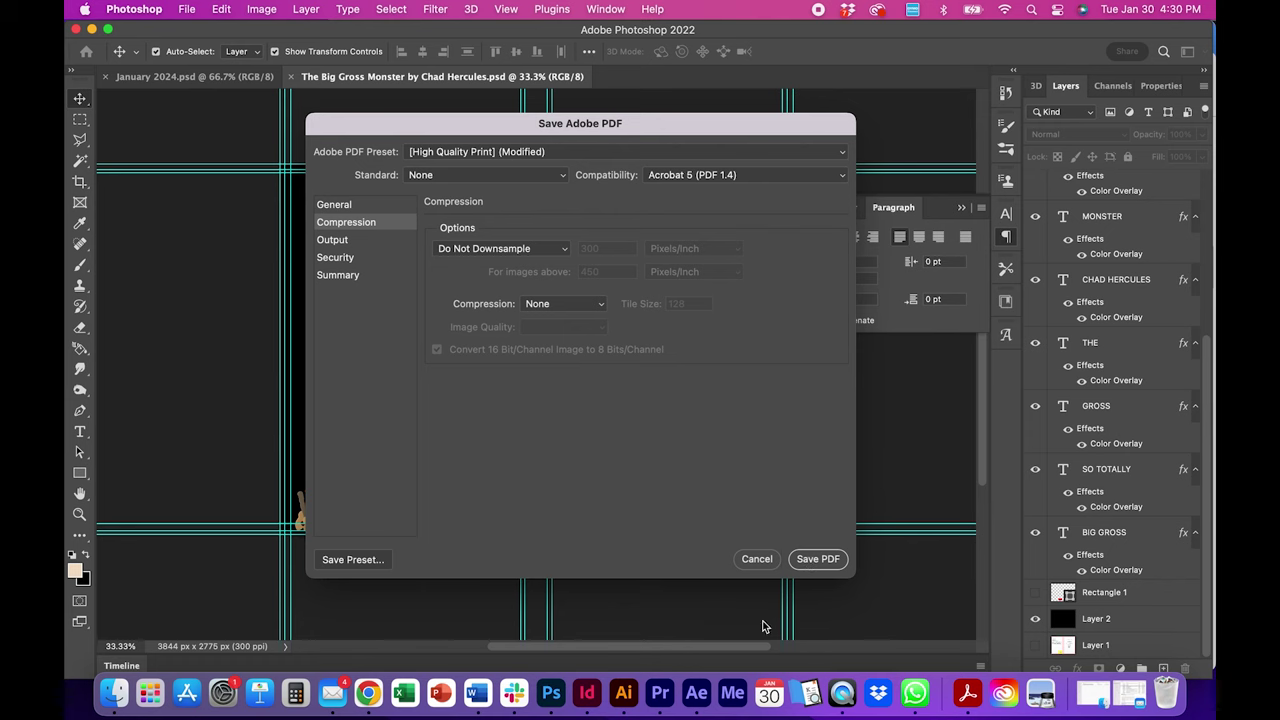
click(818, 563)
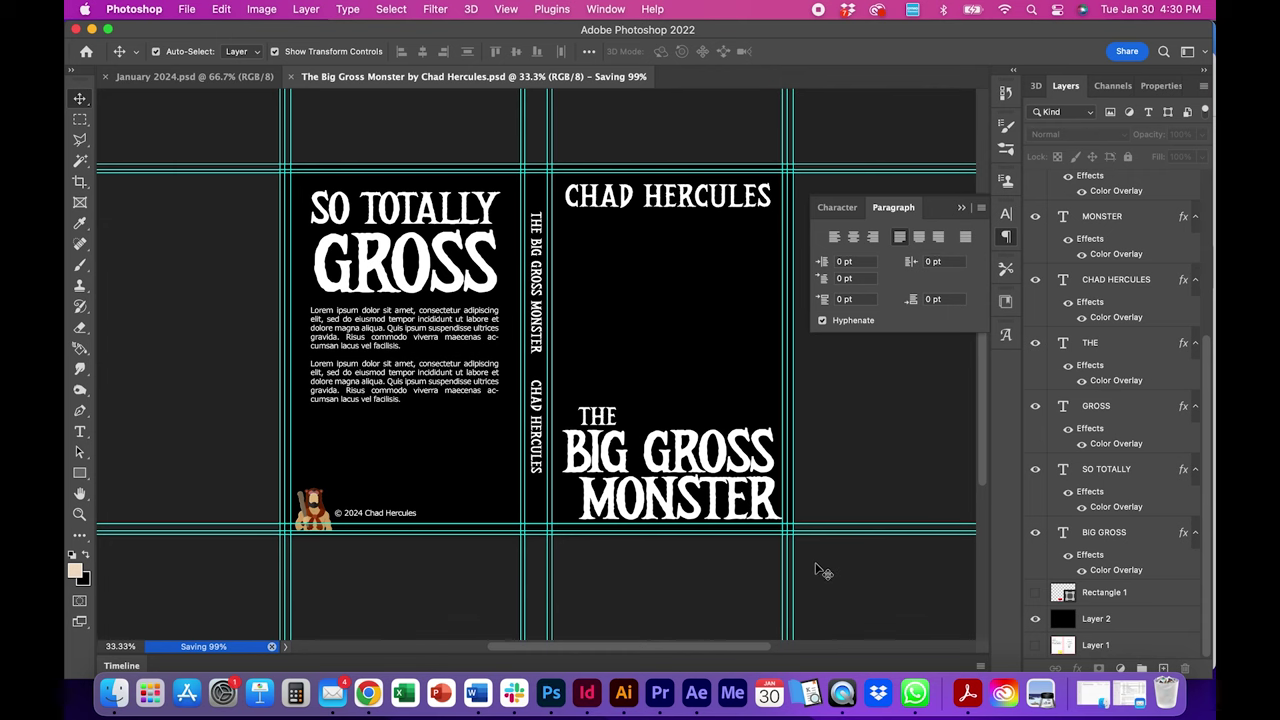